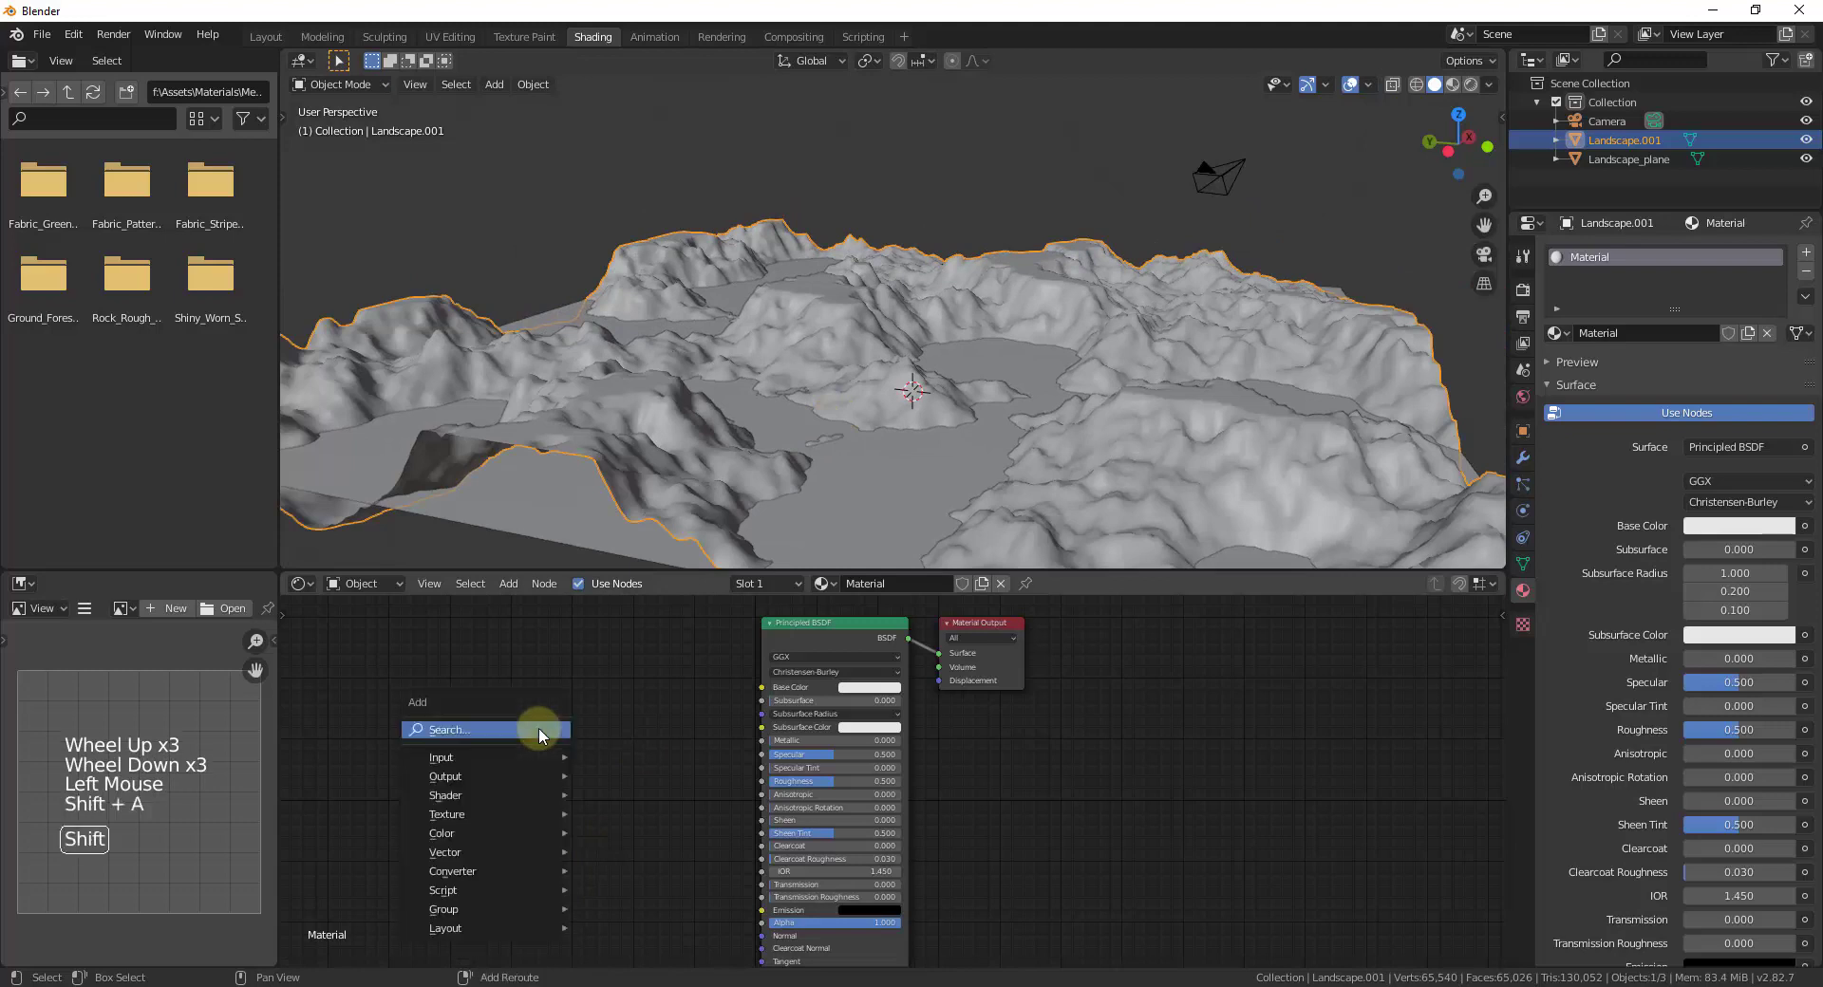
Step: Add an Image Texture node, link its Color to Base Color, and turn on Material Preview
{"action": "mouse_move", "coordinate": [567, 811]}
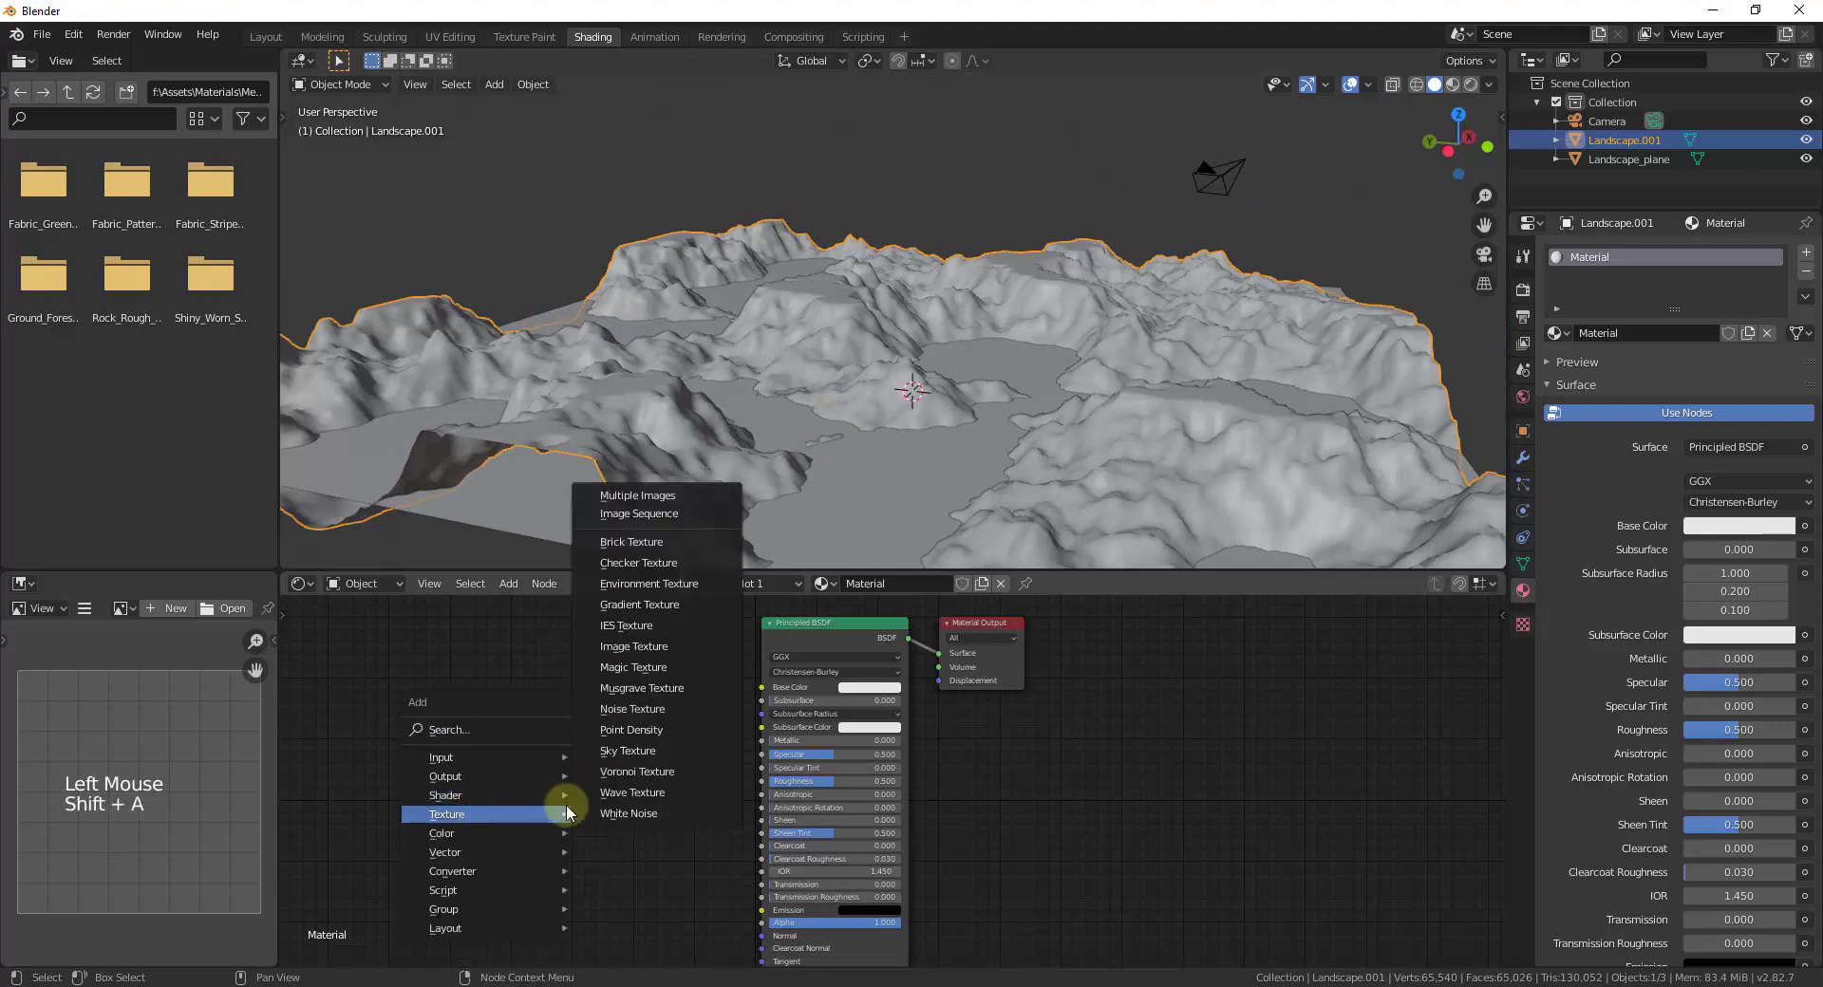
{"action": "left_click", "coordinate": [634, 647]}
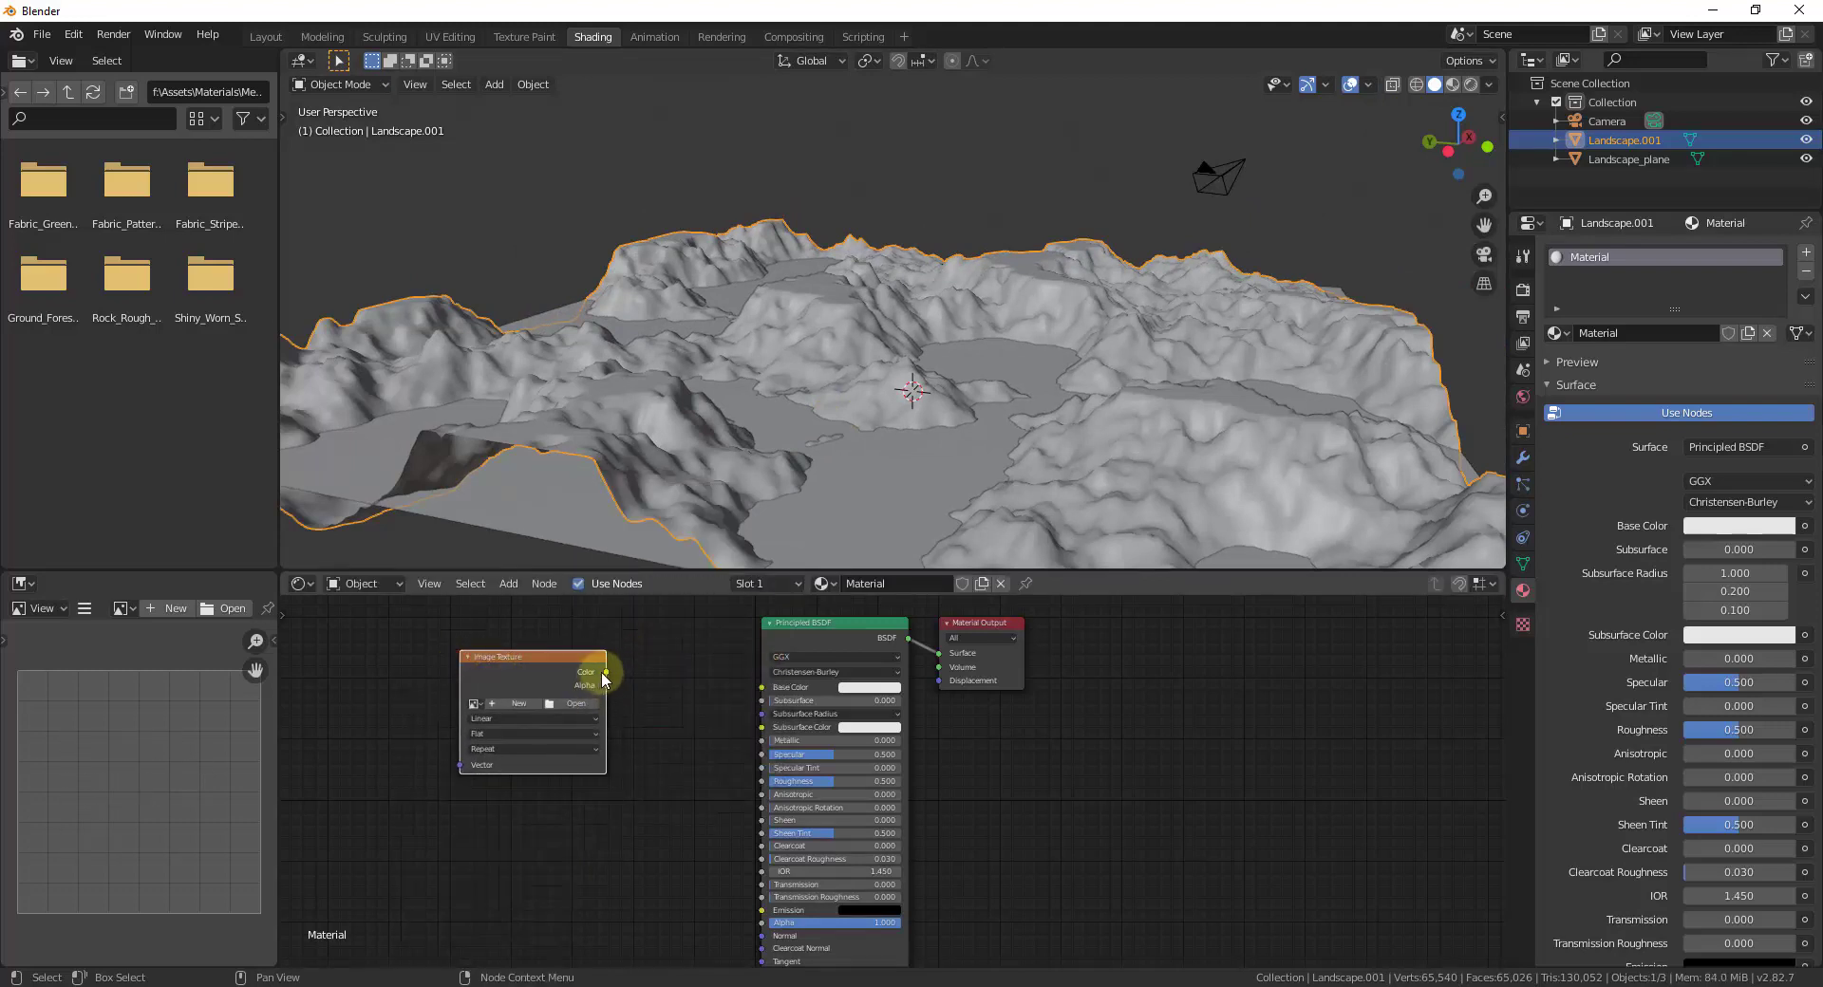
{"action": "left_click_drag", "start_coordinate": [603, 678], "coordinate": [761, 688]}
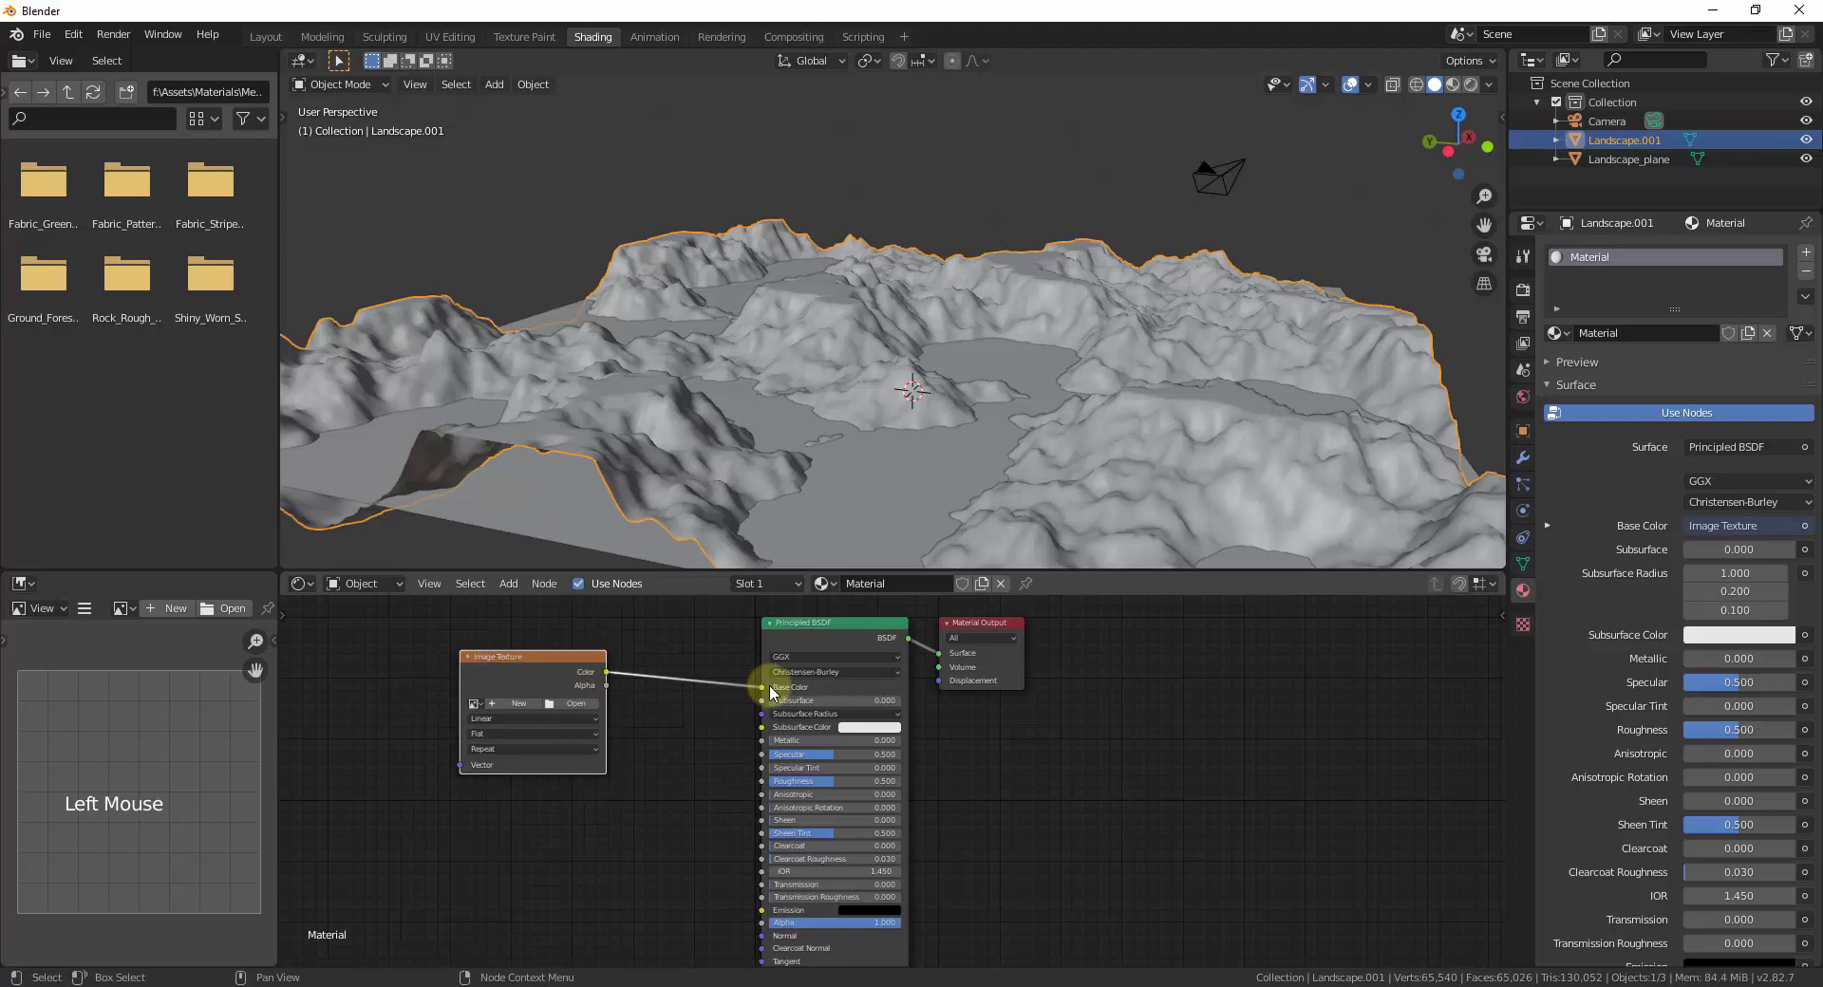
{"action": "left_click", "coordinate": [1452, 84]}
Step: Load sjfmafua_2K_Albedo.jpg into the Image Texture node
{"action": "middle_click", "coordinate": [1067, 406]}
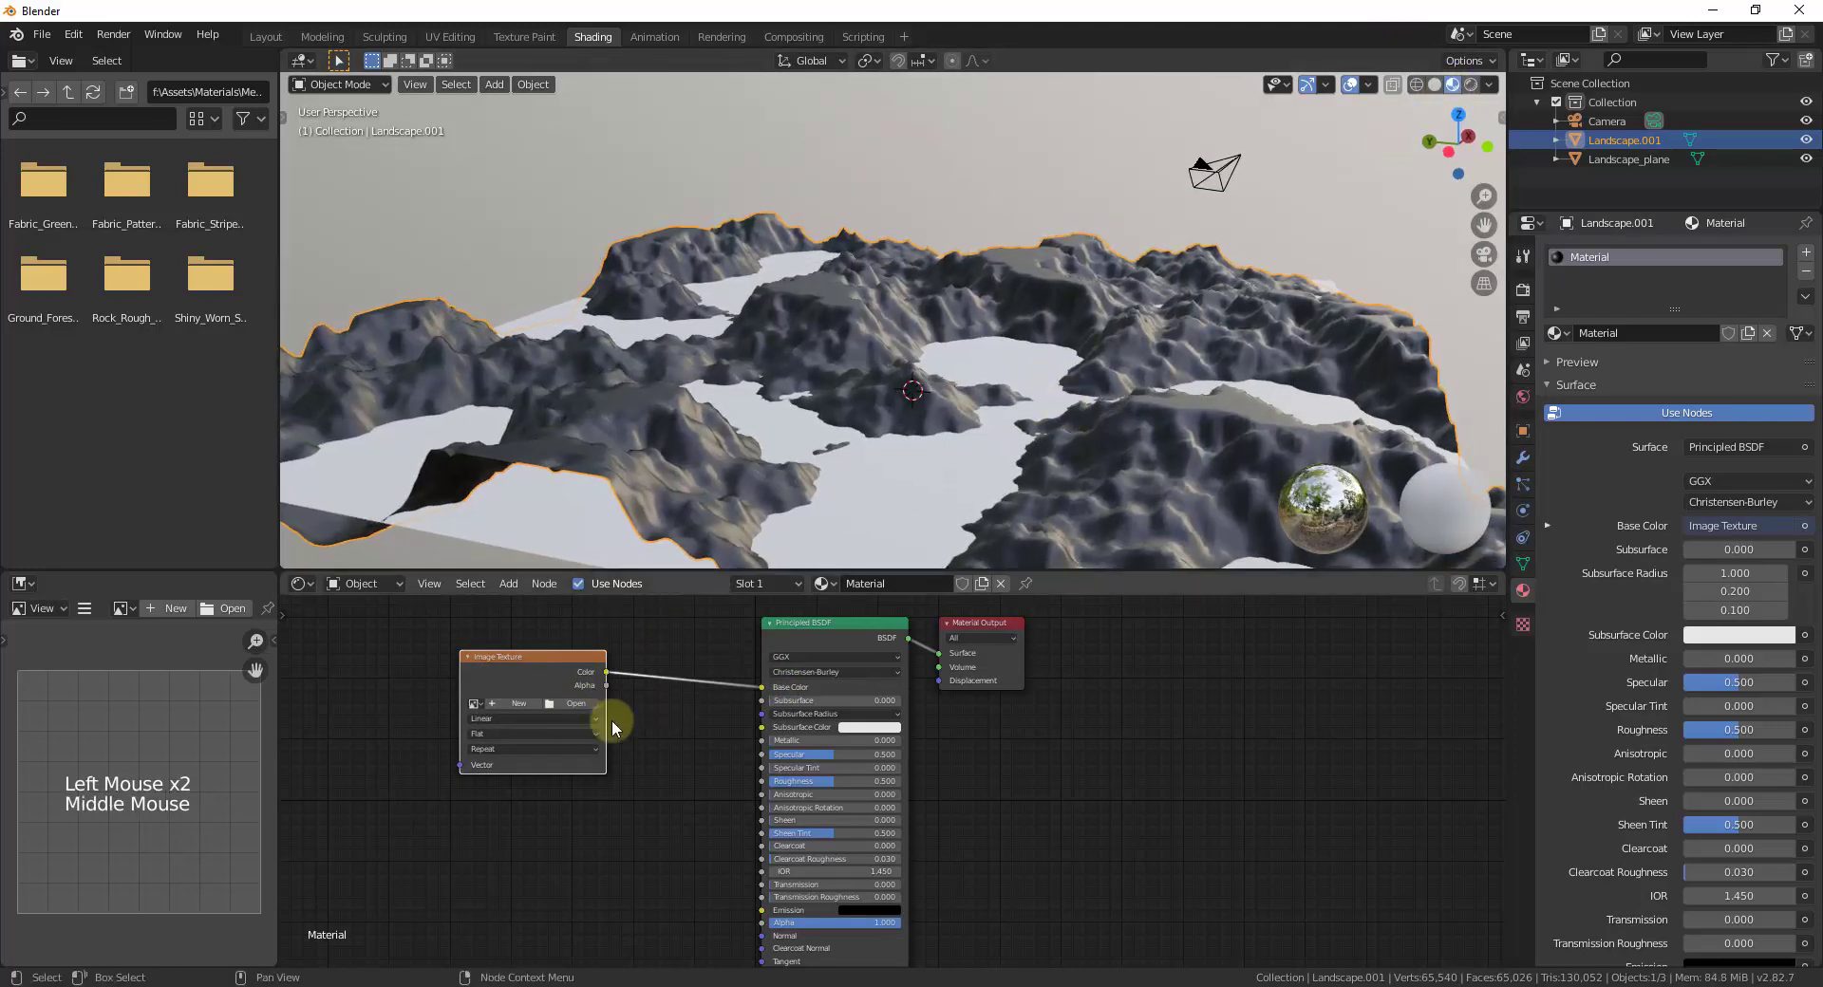
{"action": "left_click", "coordinate": [565, 706]}
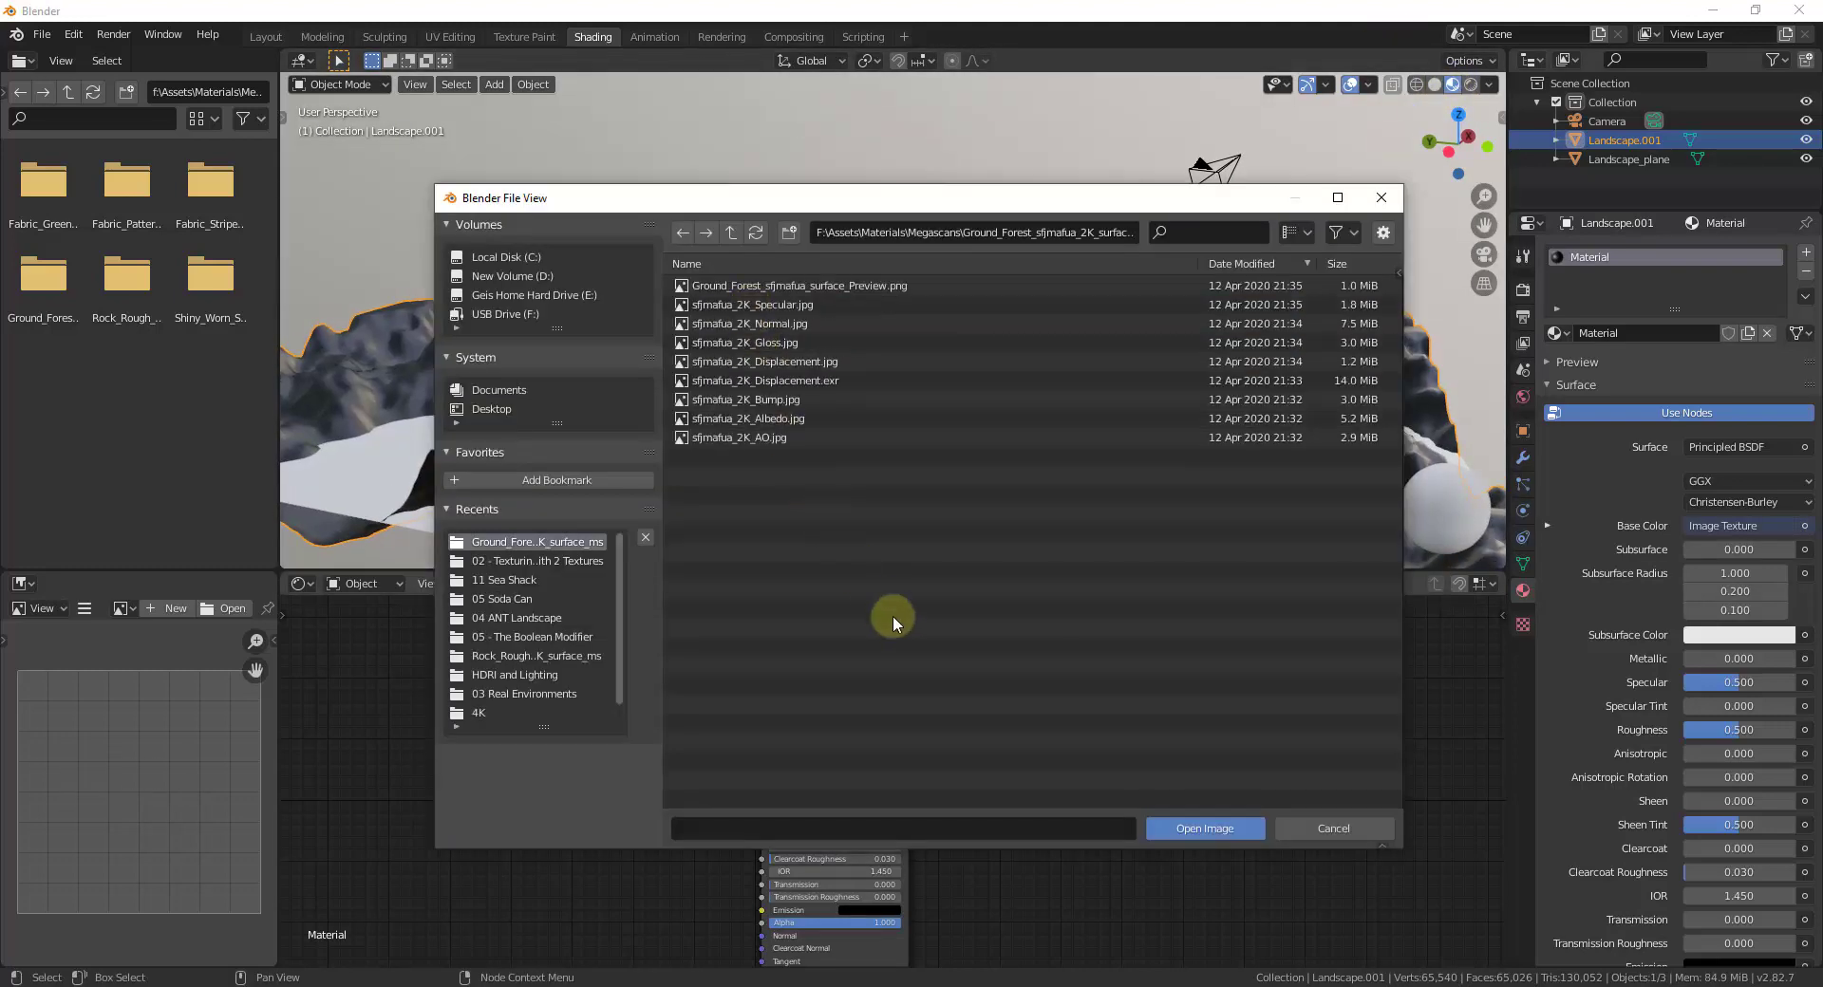
{"action": "double_click", "coordinate": [795, 419]}
{"action": "scroll", "coordinate": [848, 371], "scroll_direction": "up", "scroll_amount": 3}
{"action": "scroll", "coordinate": [848, 371], "scroll_direction": "up", "scroll_amount": 10}
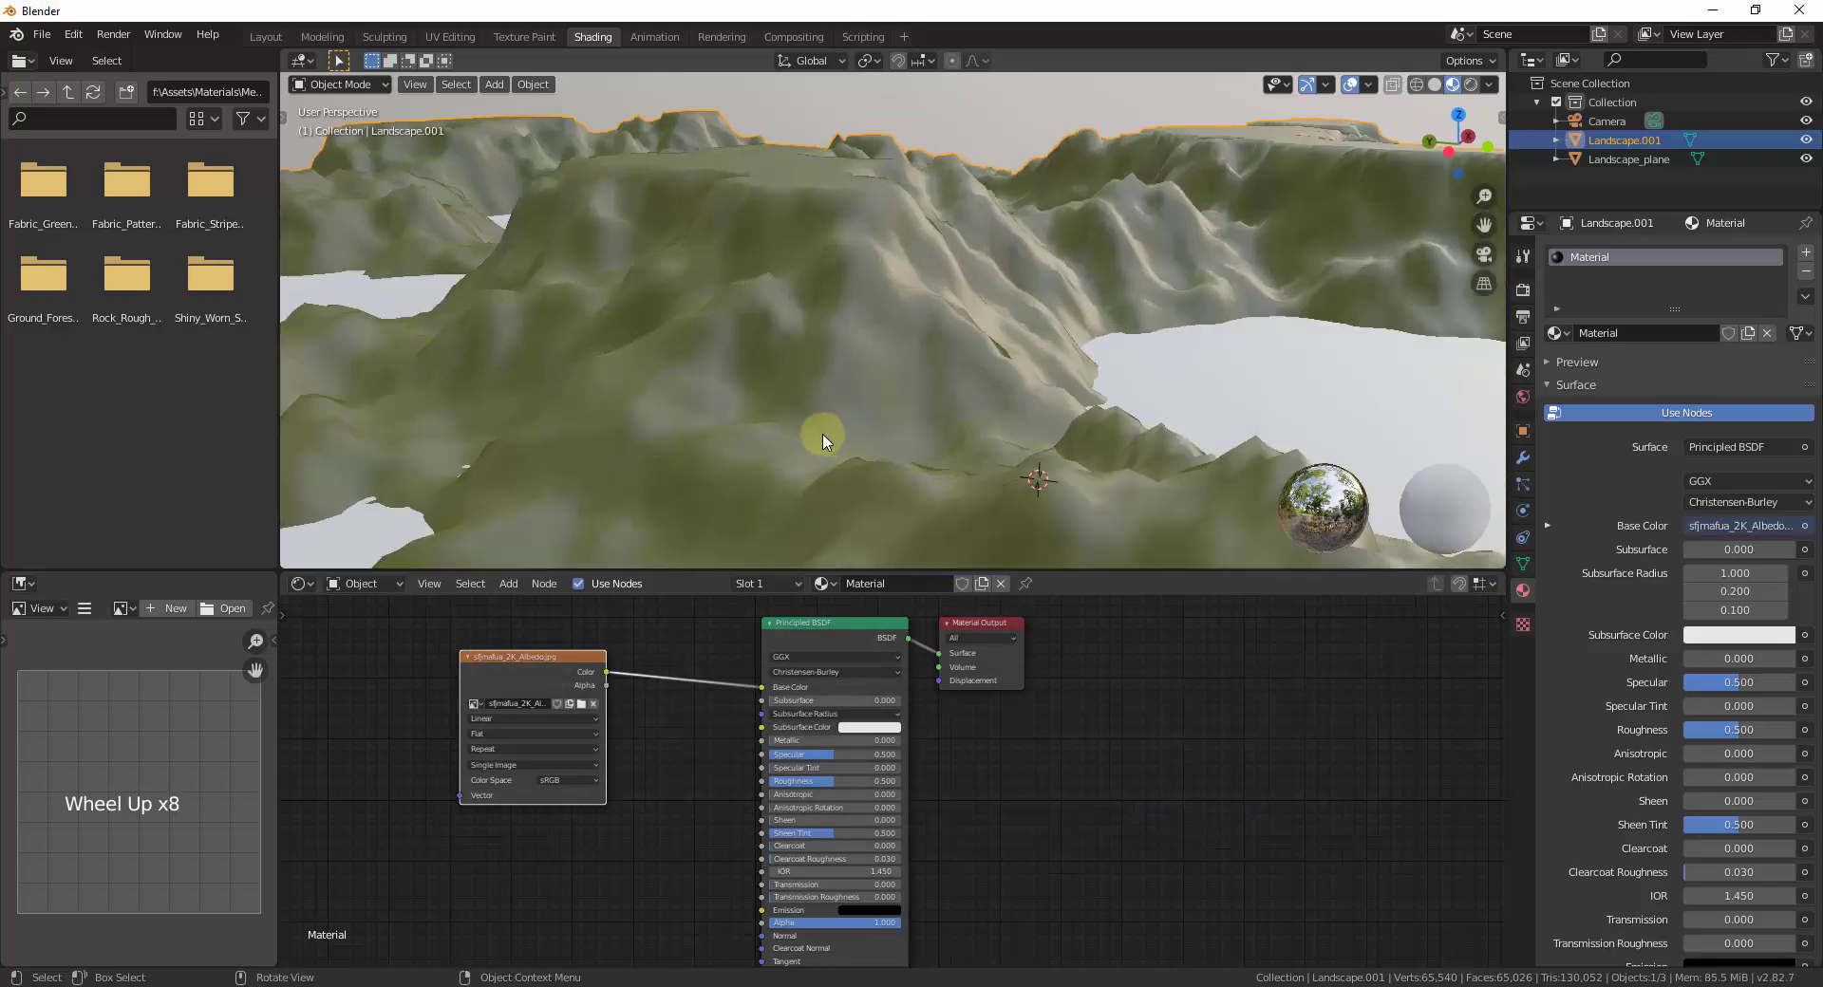
{"action": "scroll", "coordinate": [835, 375], "scroll_direction": "down", "scroll_amount": 8}
{"action": "middle_click_drag", "start_coordinate": [836, 374], "coordinate": [761, 423]}
{"action": "scroll", "coordinate": [760, 422], "scroll_direction": "up", "scroll_amount": 8}
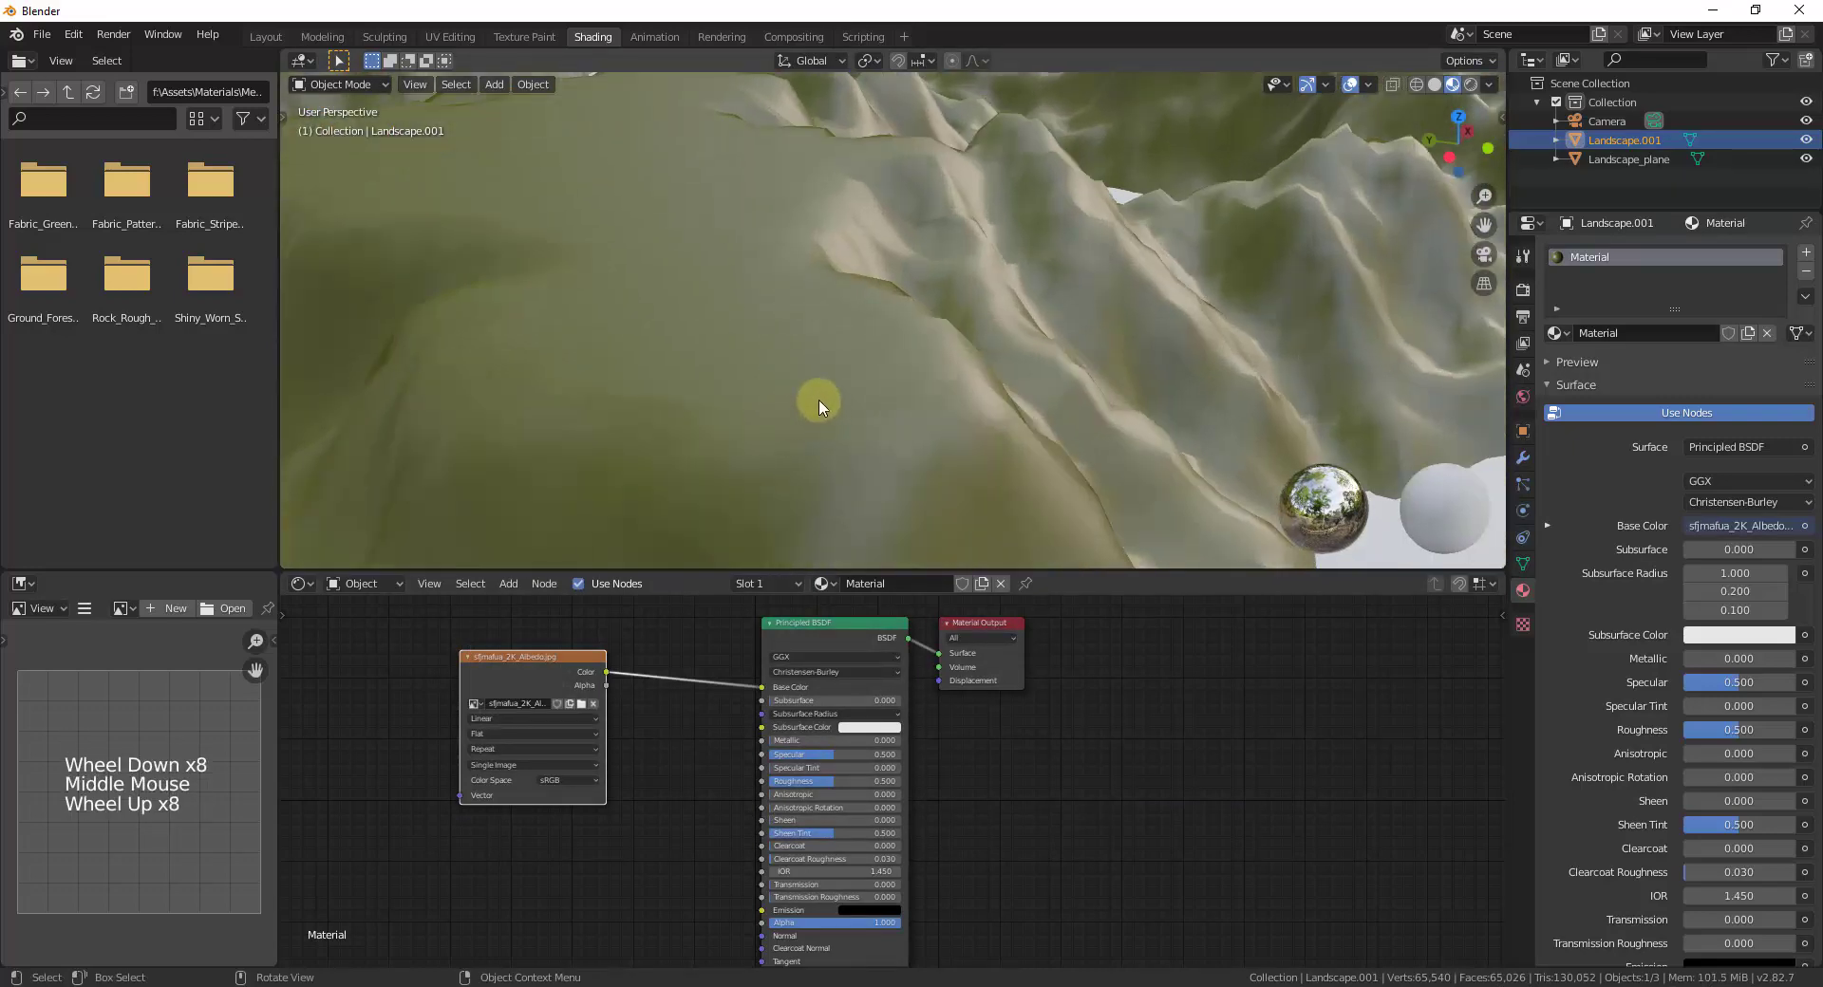
{"action": "scroll", "coordinate": [855, 386], "scroll_direction": "down", "scroll_amount": 9}
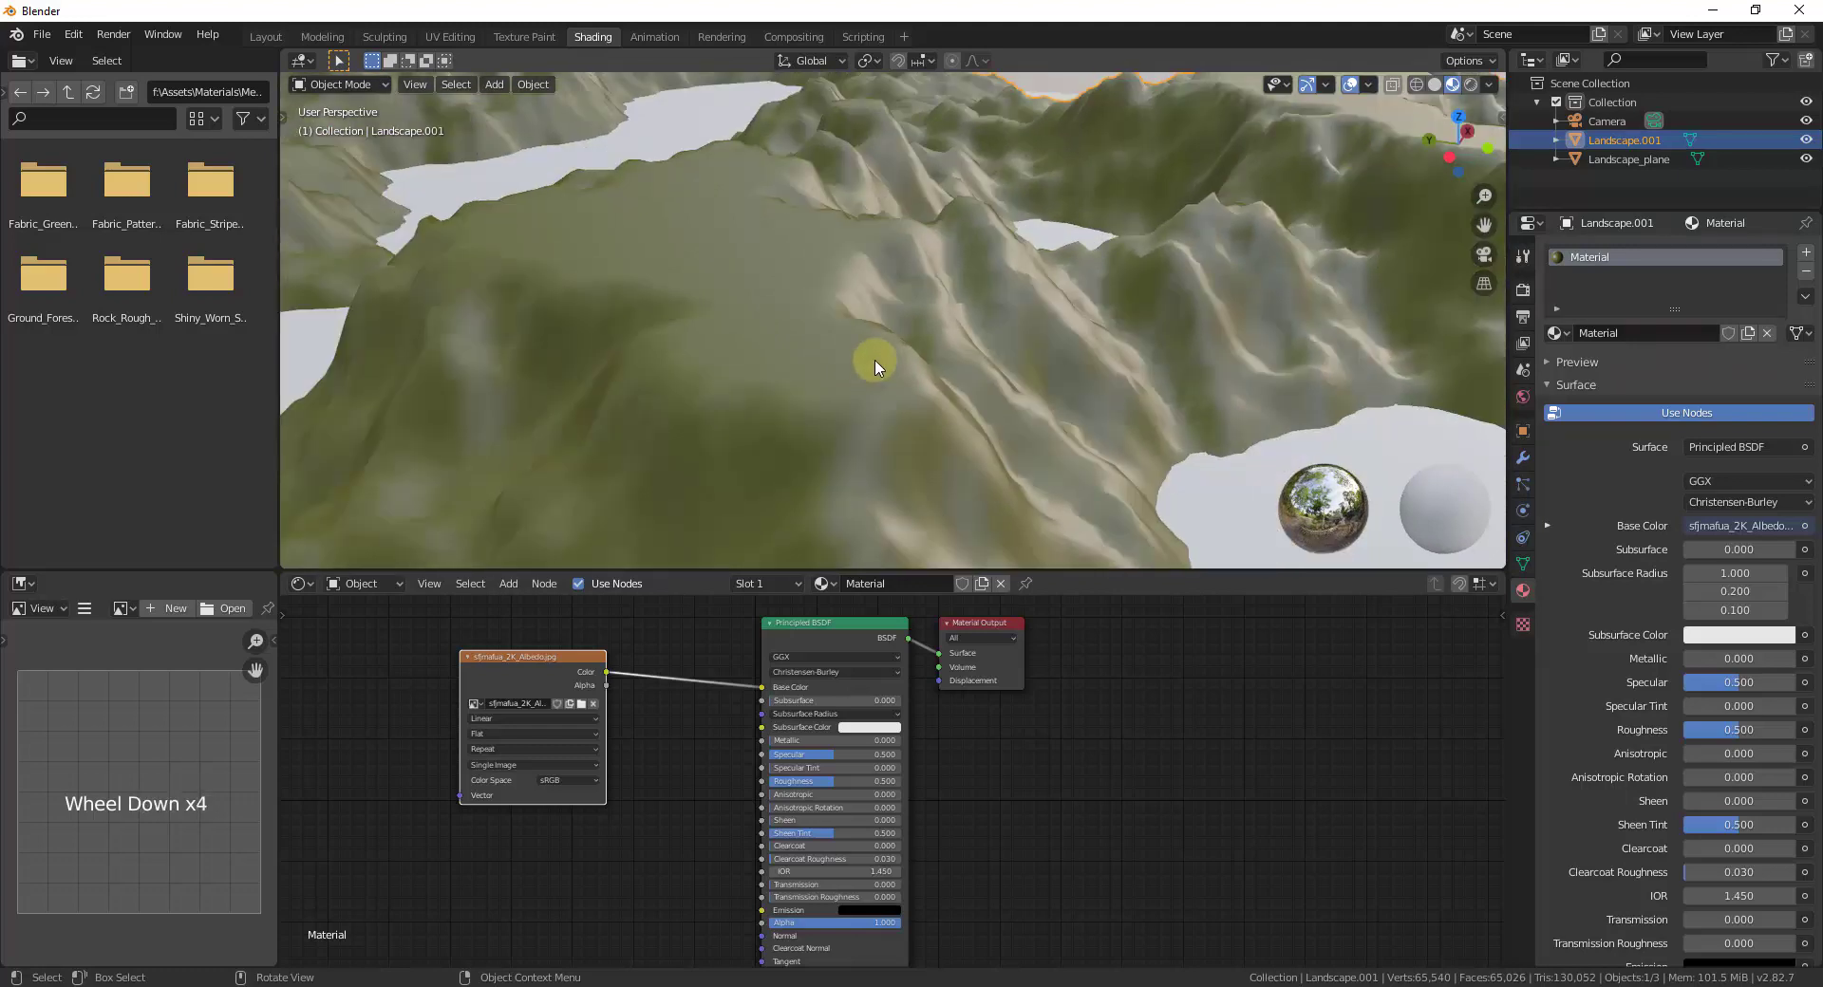
{"action": "middle_click_drag", "start_coordinate": [875, 358], "coordinate": [911, 325]}
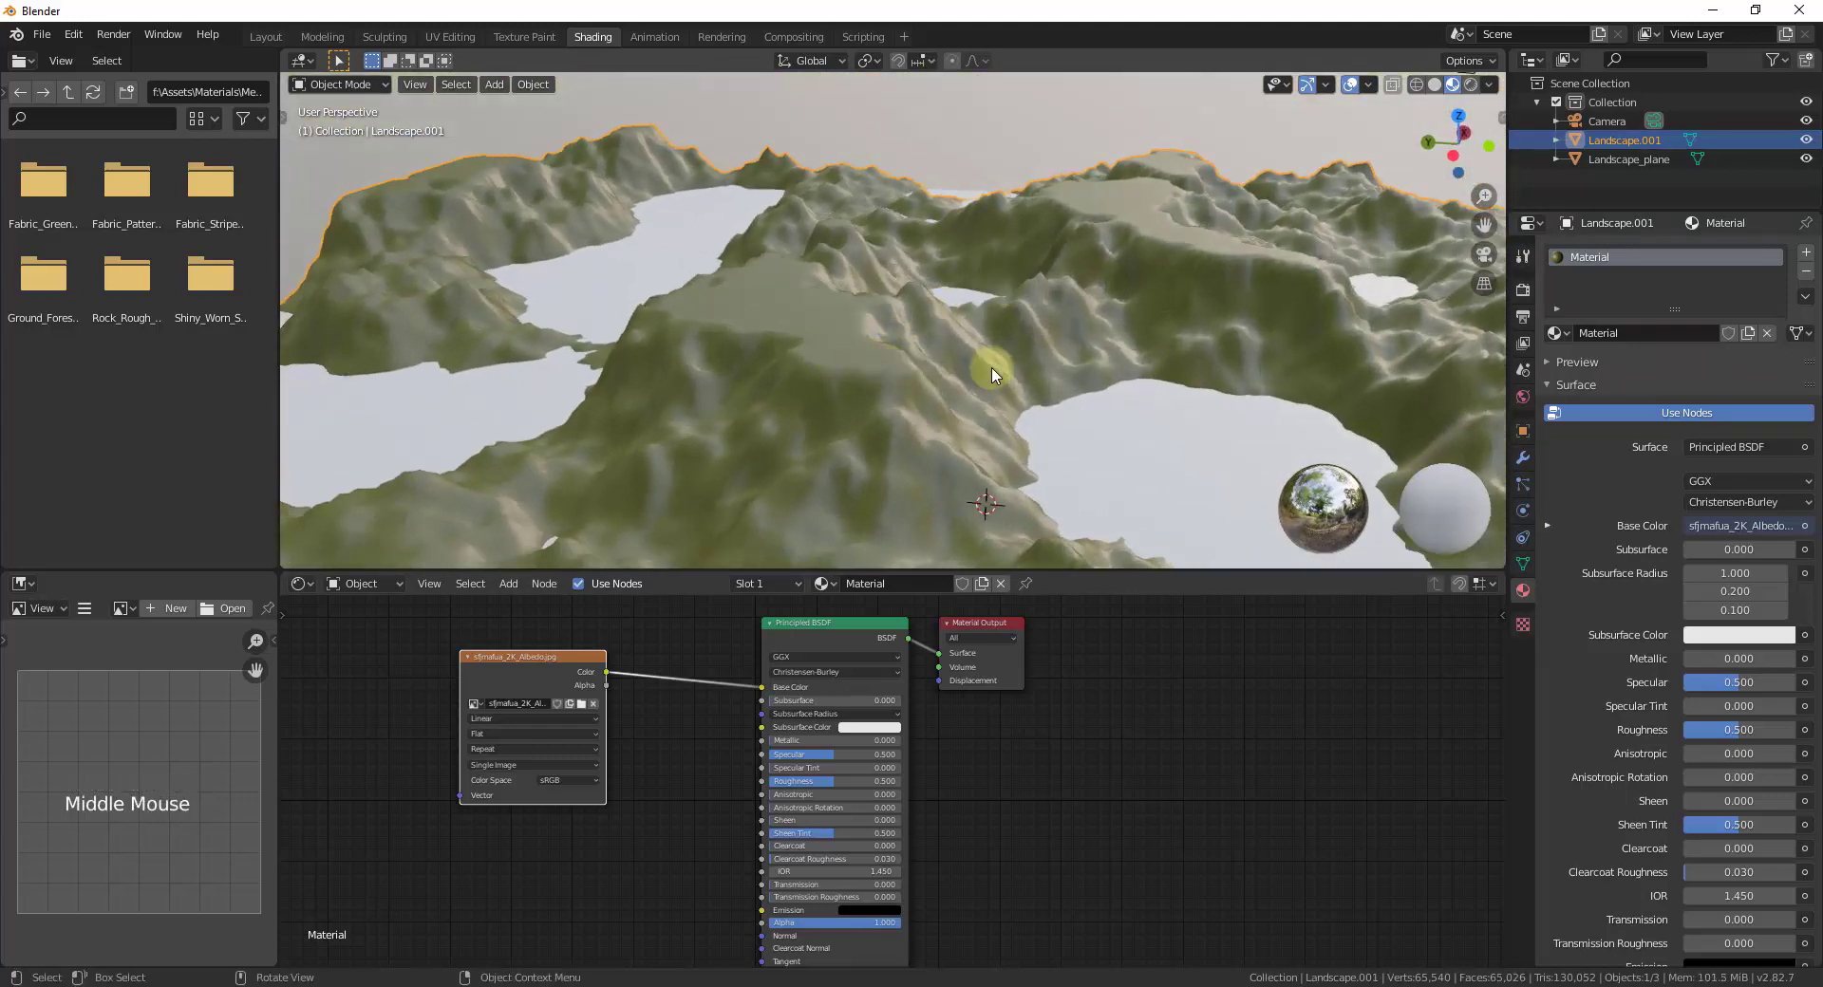
{"action": "scroll", "coordinate": [1371, 314], "scroll_direction": "up", "scroll_amount": 11}
{"action": "scroll", "coordinate": [1176, 370], "scroll_direction": "down", "scroll_amount": 14}
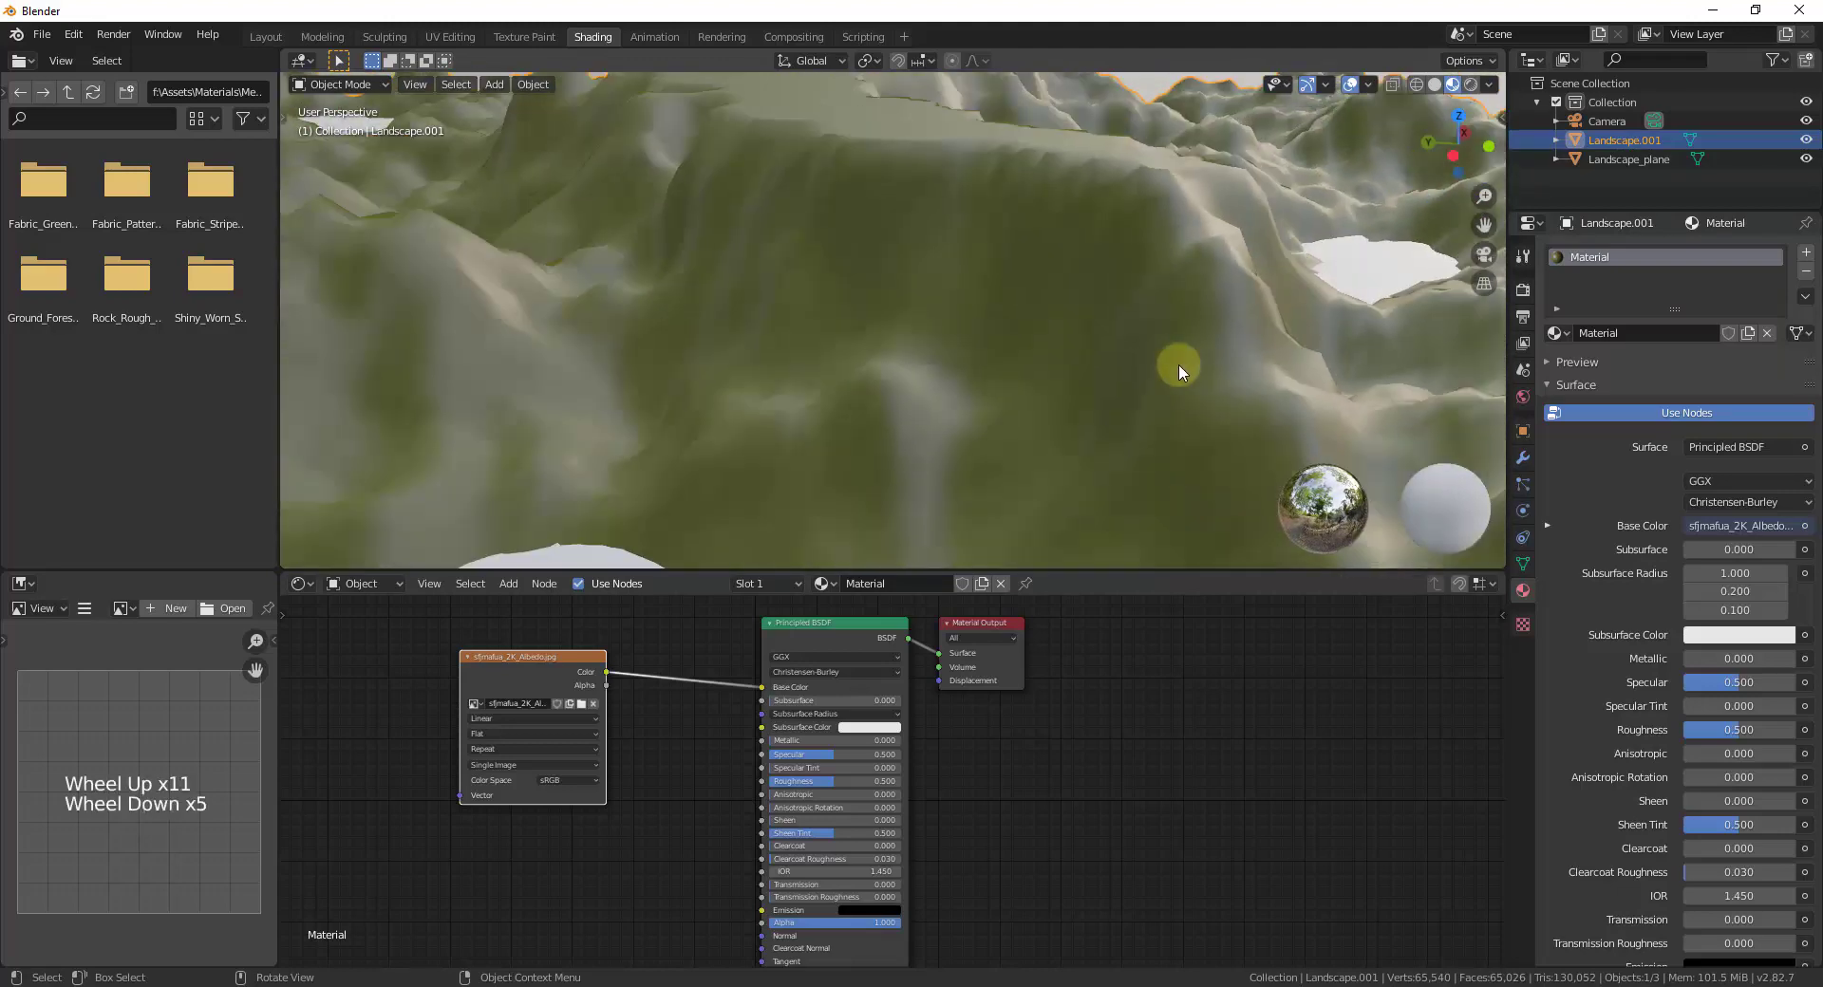
{"action": "middle_click_drag", "start_coordinate": [938, 399], "coordinate": [959, 440]}
{"action": "scroll", "coordinate": [959, 439], "scroll_direction": "down", "scroll_amount": 4}
{"action": "scroll", "coordinate": [958, 439], "scroll_direction": "up", "scroll_amount": 3}
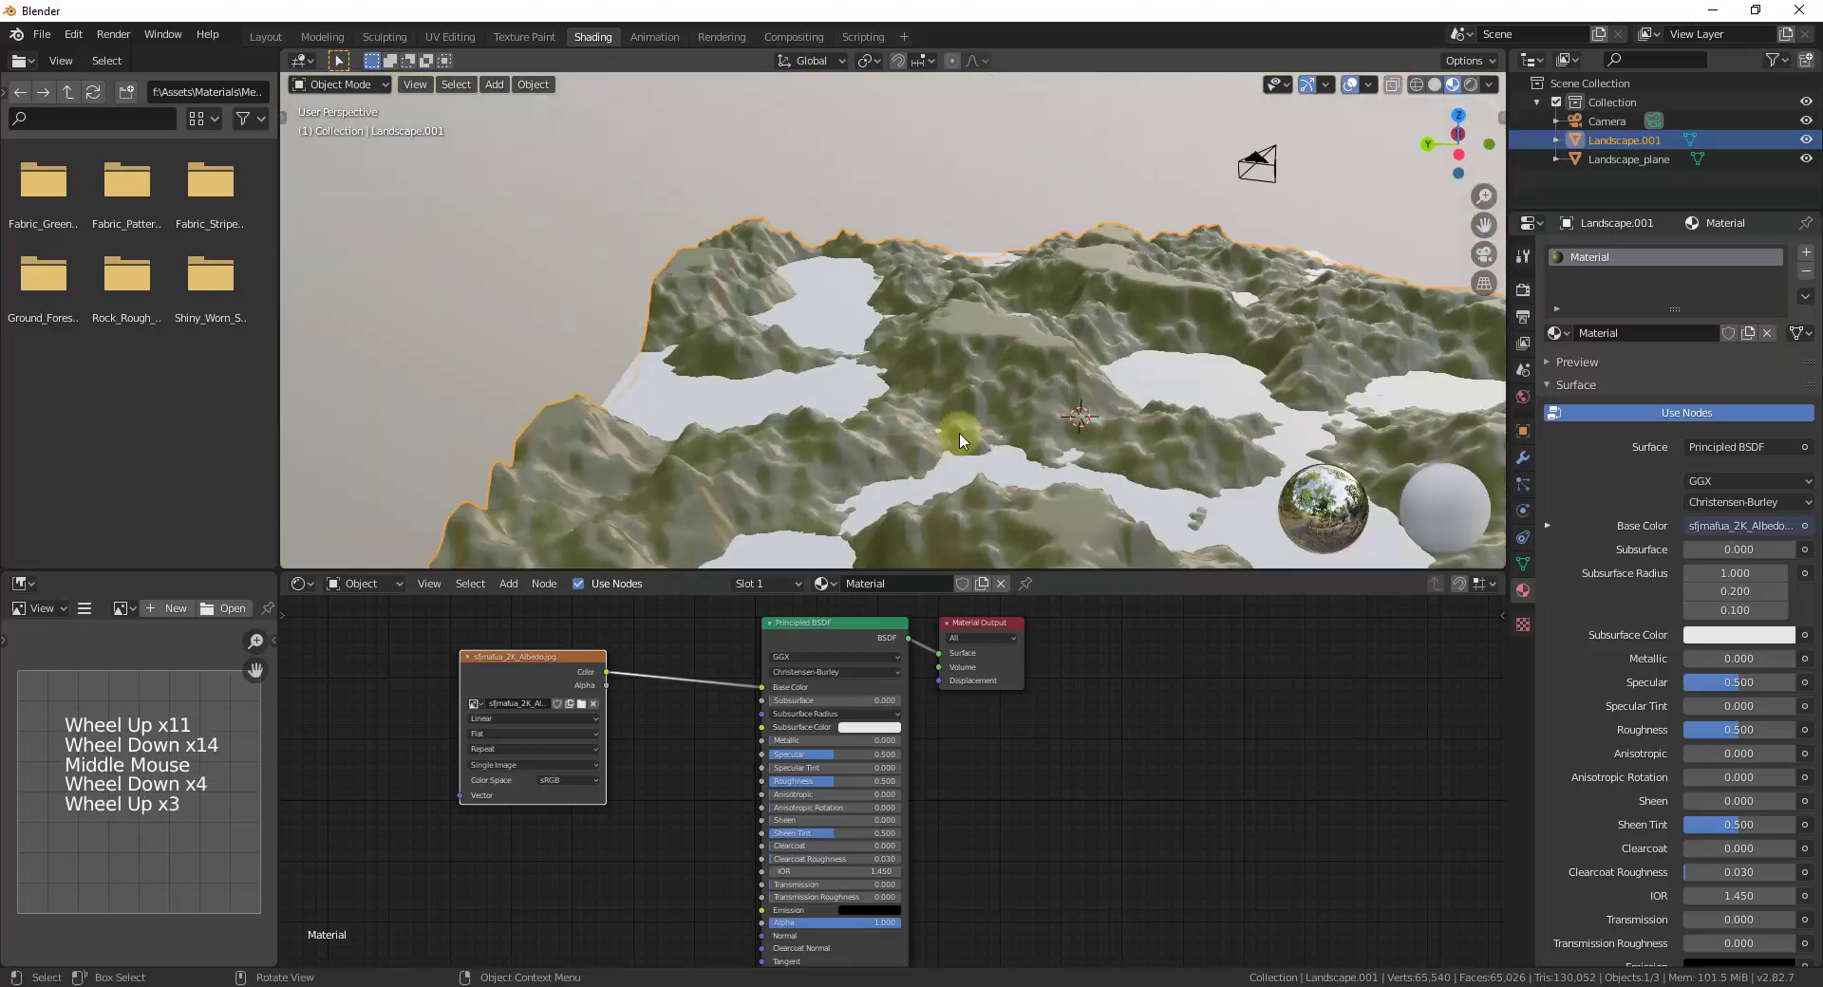
{"action": "scroll", "coordinate": [1224, 391], "scroll_direction": "up", "scroll_amount": 2}
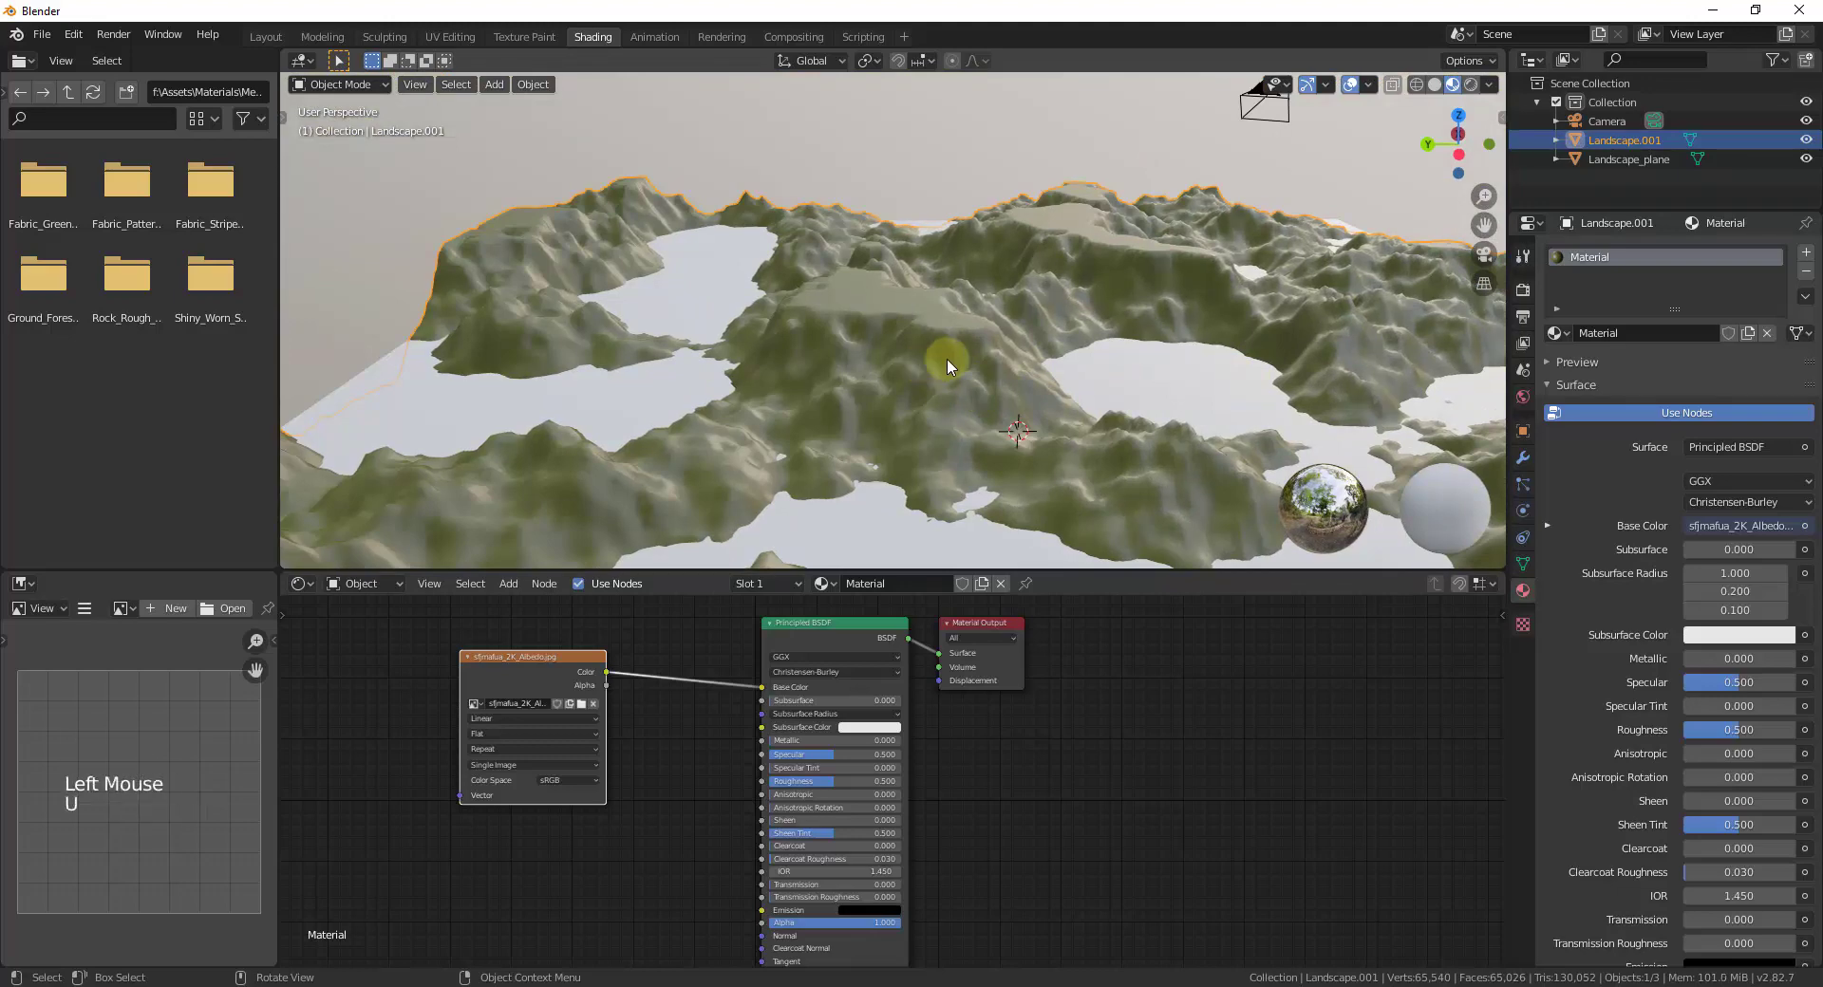
Step: In the UV Editing layout, select all of Landscape.001's mesh and unwrap it
{"action": "left_click", "coordinate": [440, 36]}
{"action": "scroll", "coordinate": [1101, 394], "scroll_direction": "down", "scroll_amount": 3}
{"action": "scroll", "coordinate": [978, 395], "scroll_direction": "up", "scroll_amount": 4}
{"action": "left_click", "coordinate": [989, 395]}
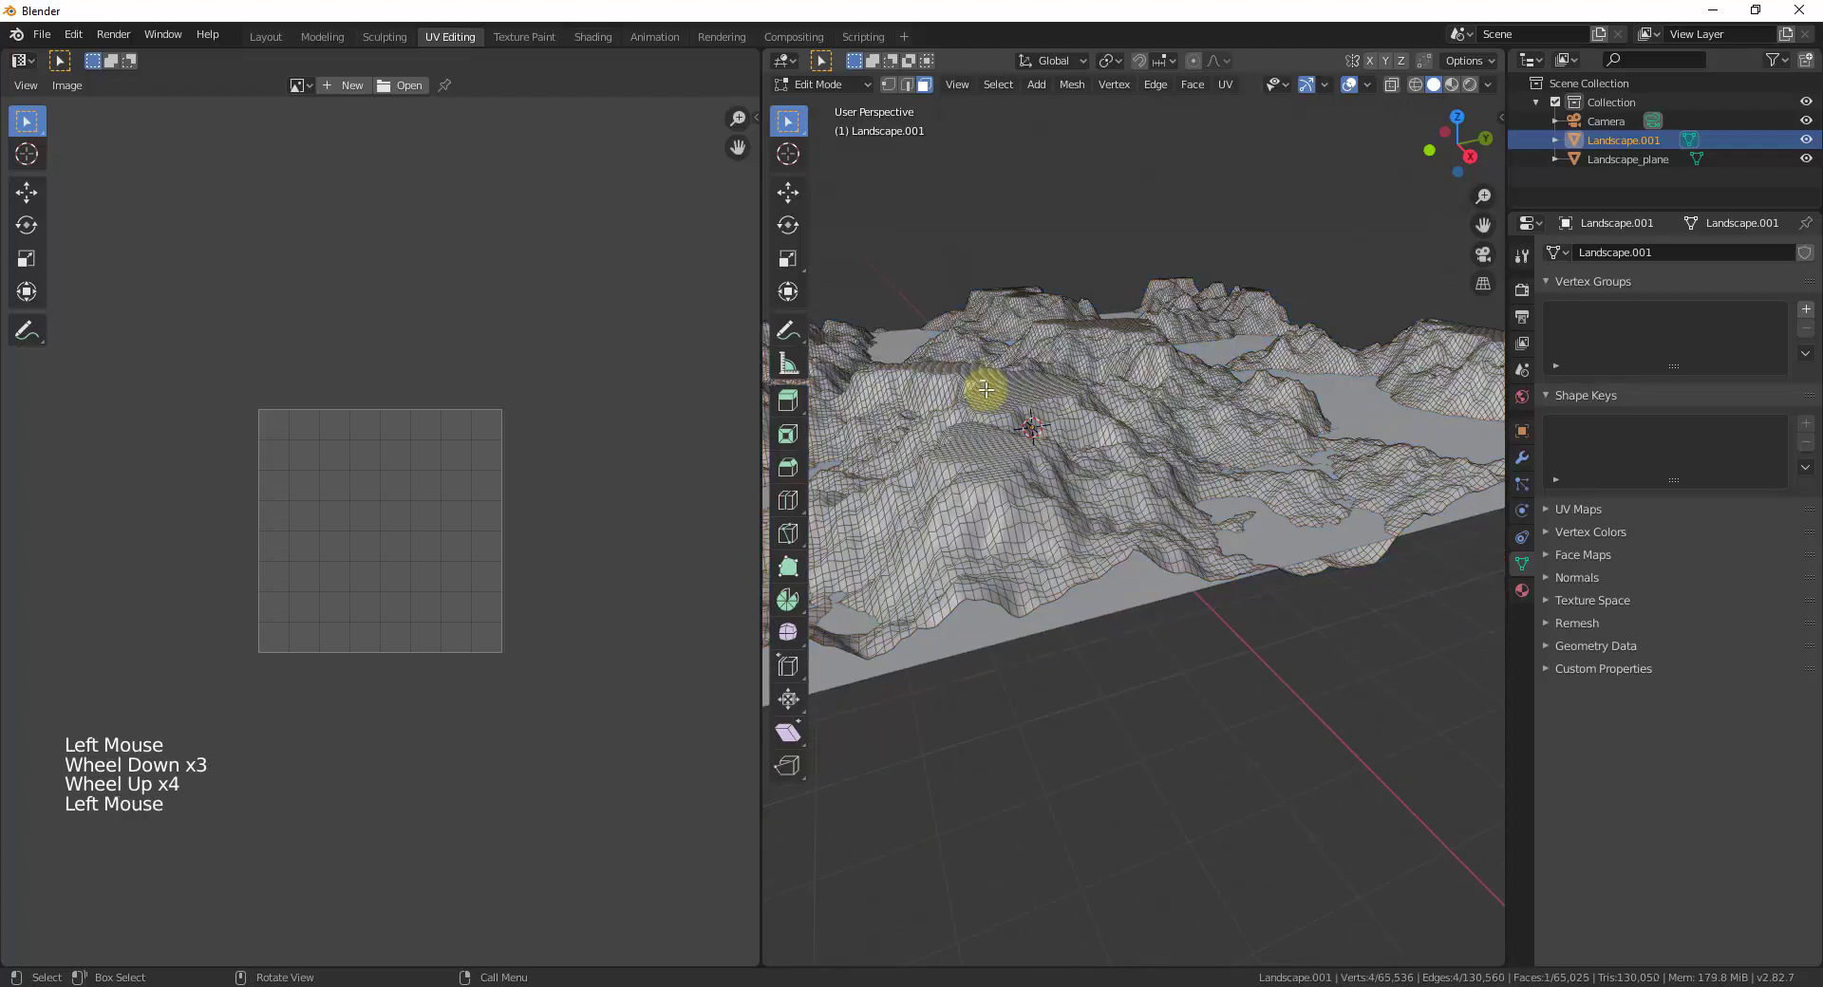
{"action": "middle_click_drag", "start_coordinate": [988, 395], "coordinate": [1028, 416]}
{"action": "key", "text": "a"}
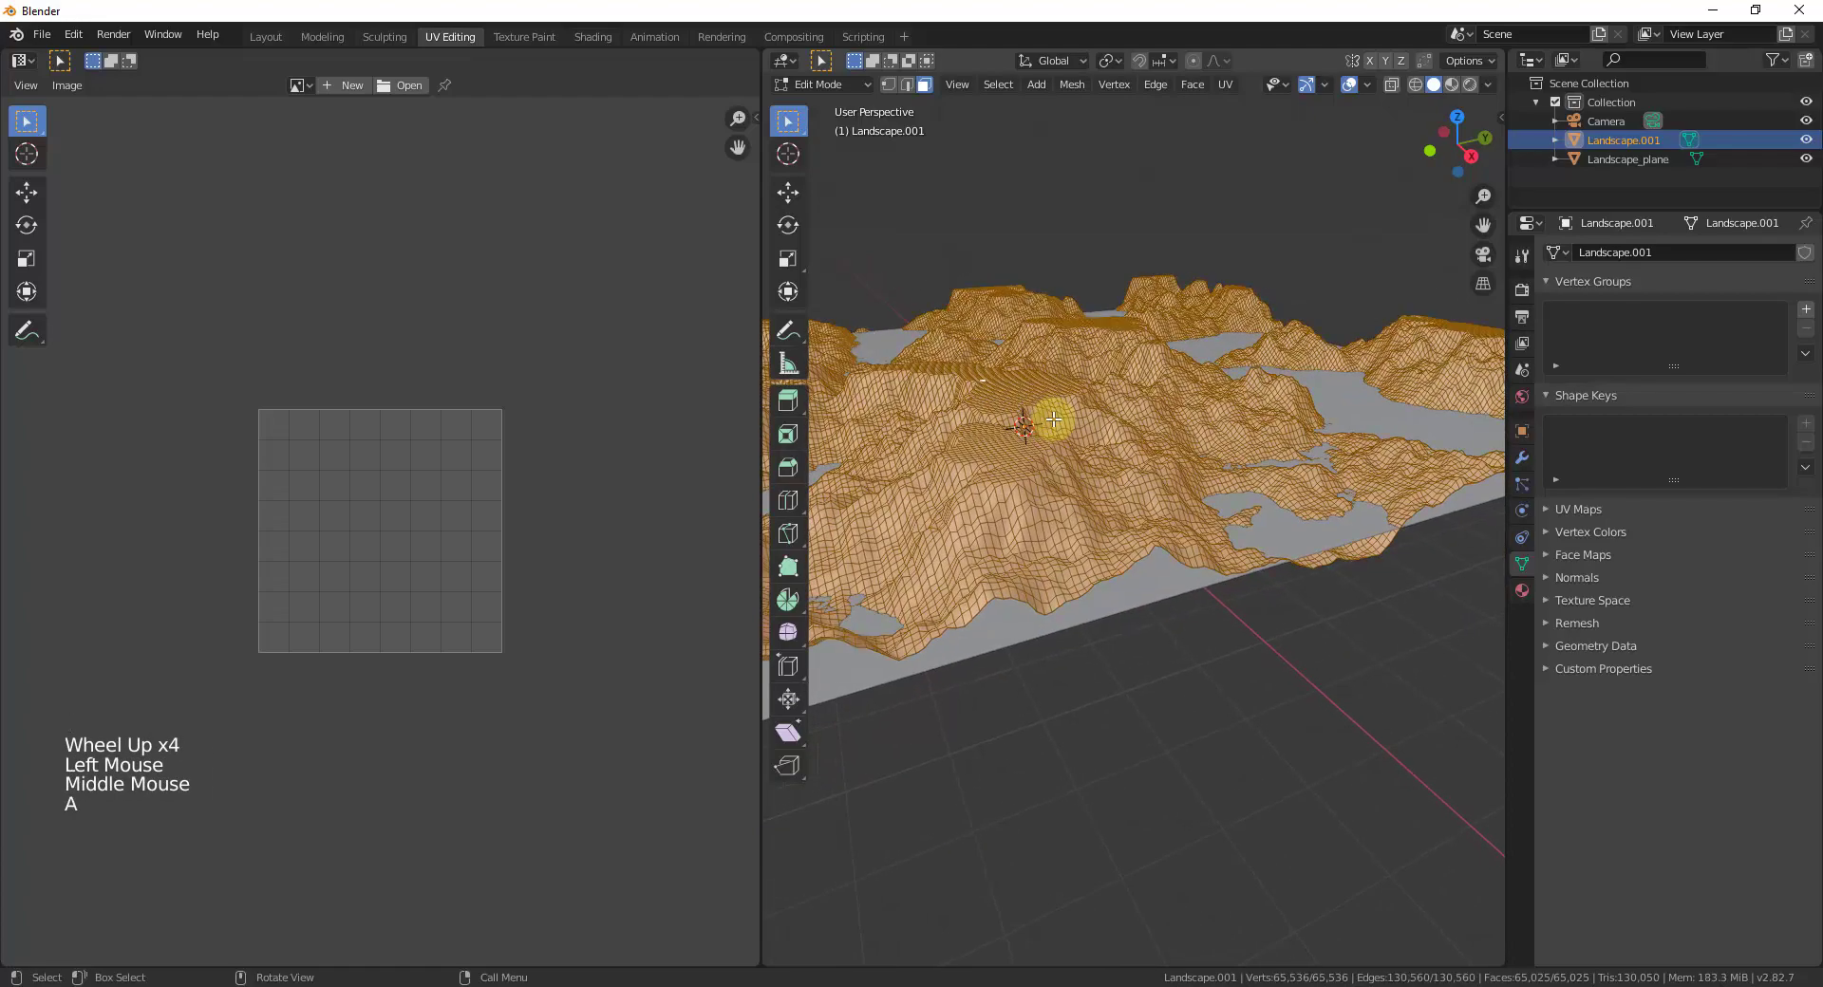
{"action": "scroll", "coordinate": [1047, 423], "scroll_direction": "up", "scroll_amount": 5}
{"action": "scroll", "coordinate": [1043, 422], "scroll_direction": "down", "scroll_amount": 3}
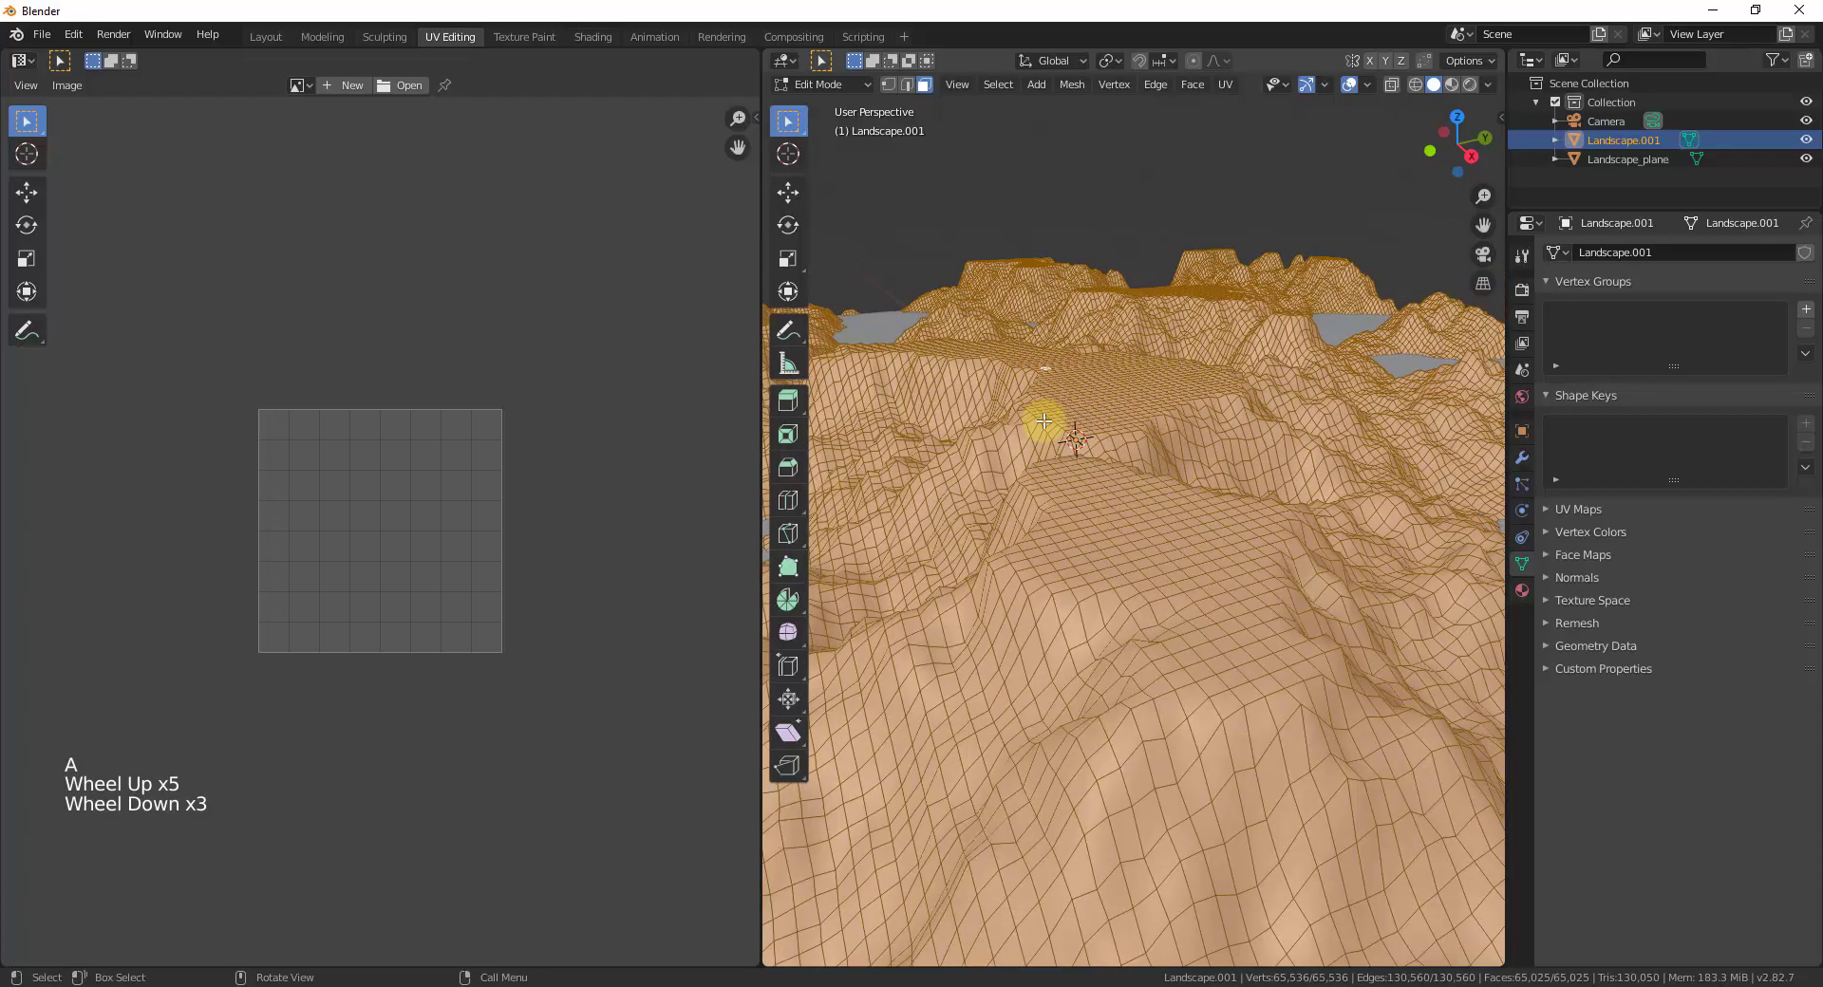
{"action": "key", "text": "u"}
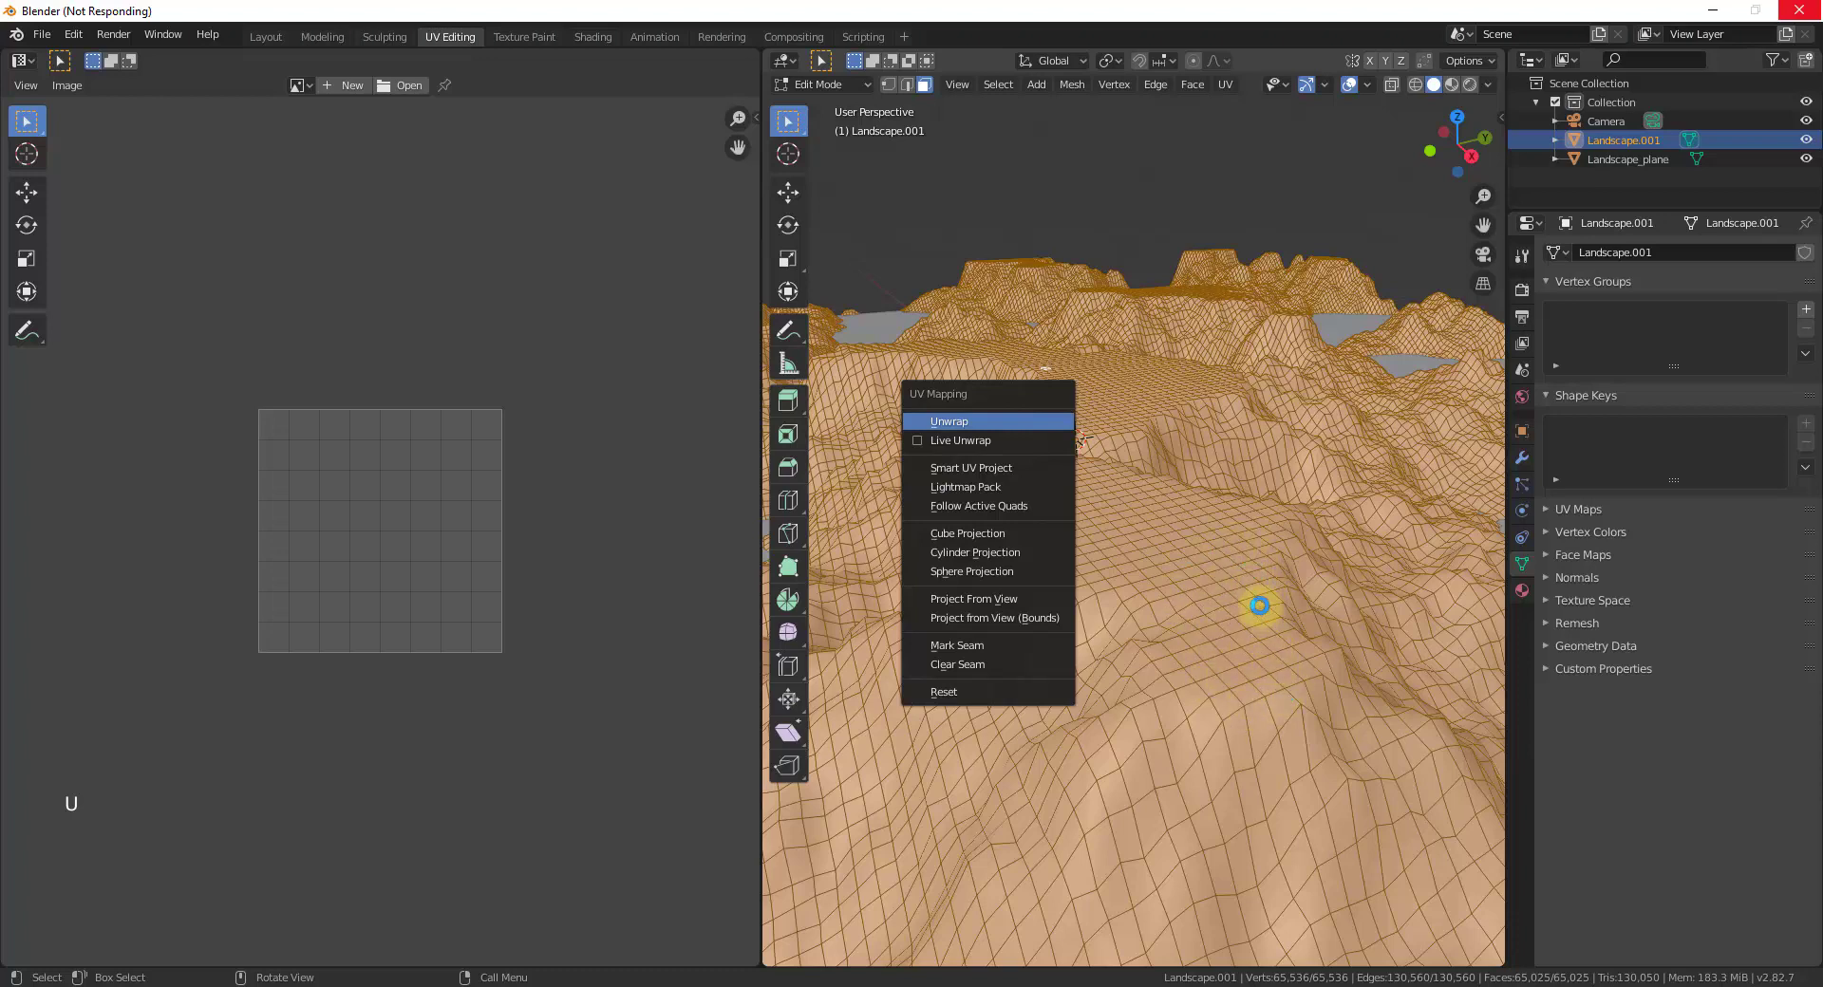
Step: Show the albedo texture on the terrain in the viewport
{"action": "left_click", "coordinate": [1449, 87]}
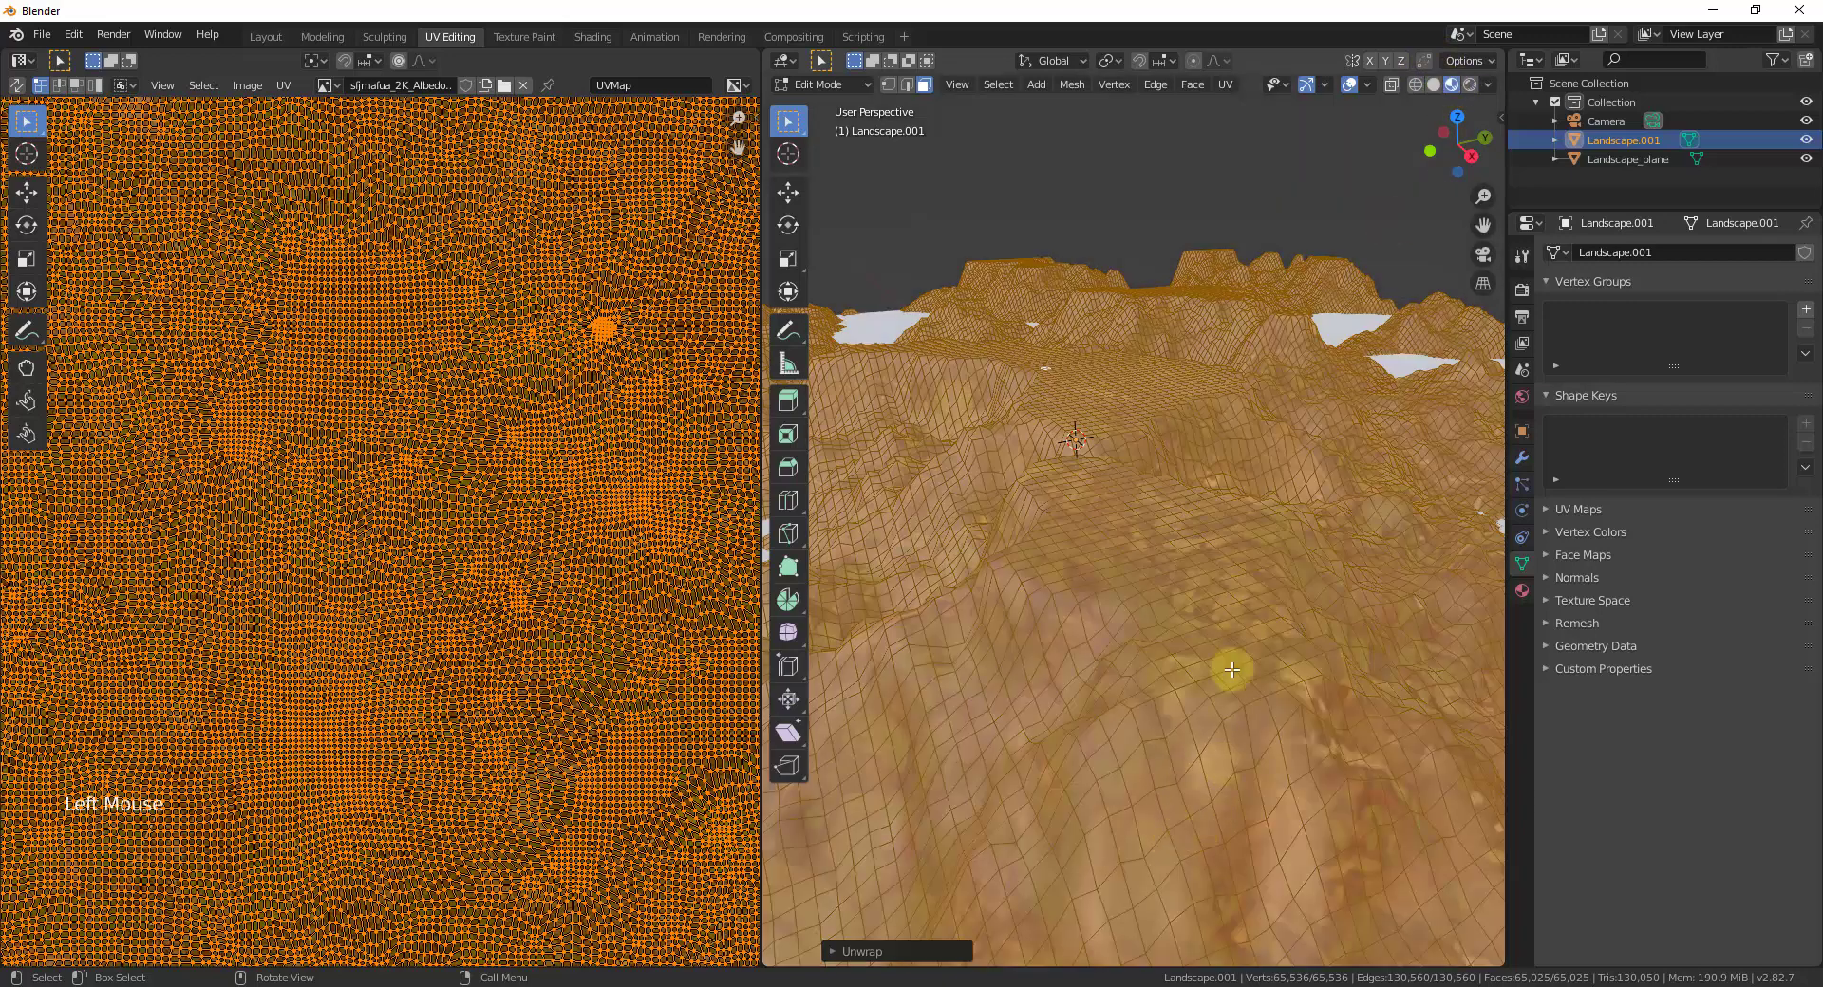
{"action": "scroll", "coordinate": [1243, 621], "scroll_direction": "up", "scroll_amount": 3}
{"action": "scroll", "coordinate": [1243, 621], "scroll_direction": "up", "scroll_amount": 2}
{"action": "mouse_move", "coordinate": [1273, 651]}
{"action": "middle_mouse_down"}
{"action": "mouse_move", "coordinate": [1208, 639]}
{"action": "mouse_move", "coordinate": [1265, 642]}
{"action": "mouse_move", "coordinate": [1267, 672]}
{"action": "middle_mouse_up"}
{"action": "scroll", "coordinate": [1246, 657], "scroll_direction": "down", "scroll_amount": 4}
{"action": "scroll", "coordinate": [1246, 657], "scroll_direction": "down", "scroll_amount": 2}
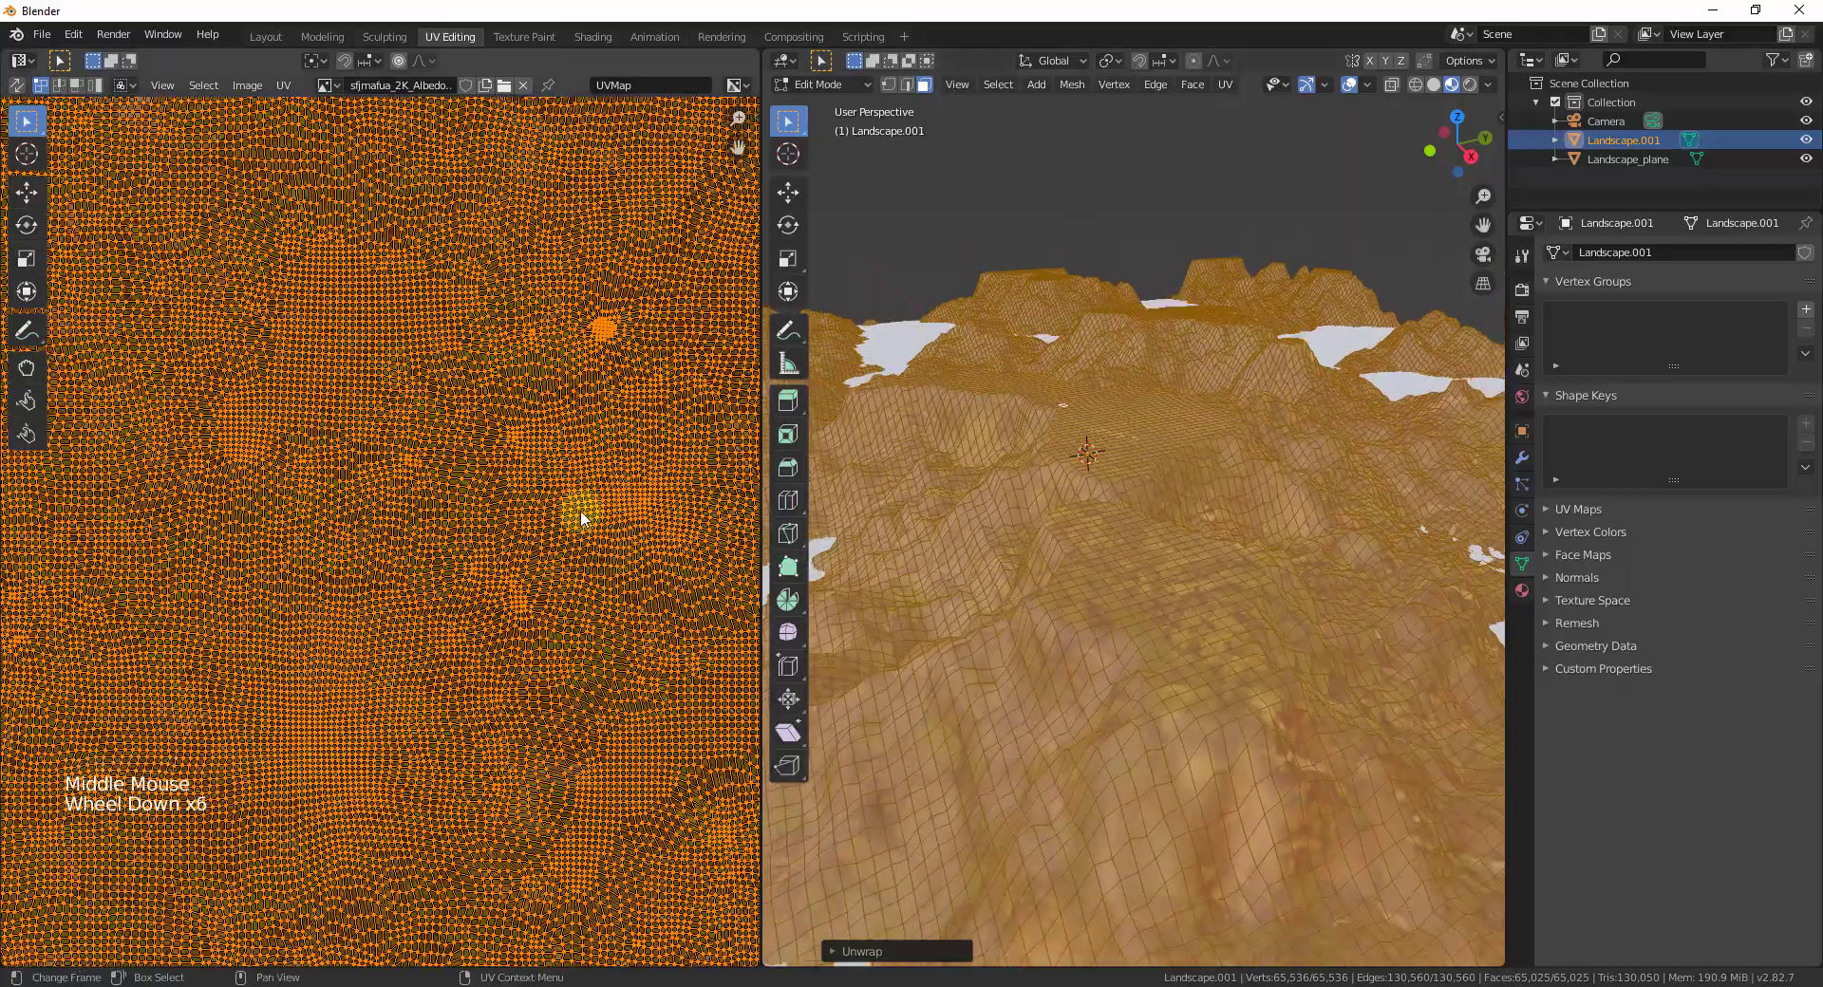
{"action": "scroll", "coordinate": [569, 515], "scroll_direction": "down", "scroll_amount": 6}
{"action": "scroll", "coordinate": [481, 509], "scroll_direction": "down", "scroll_amount": 3}
Step: Scale the landscape's UVs up so the albedo tiles, then deselect to inspect it
{"action": "key", "text": "s"}
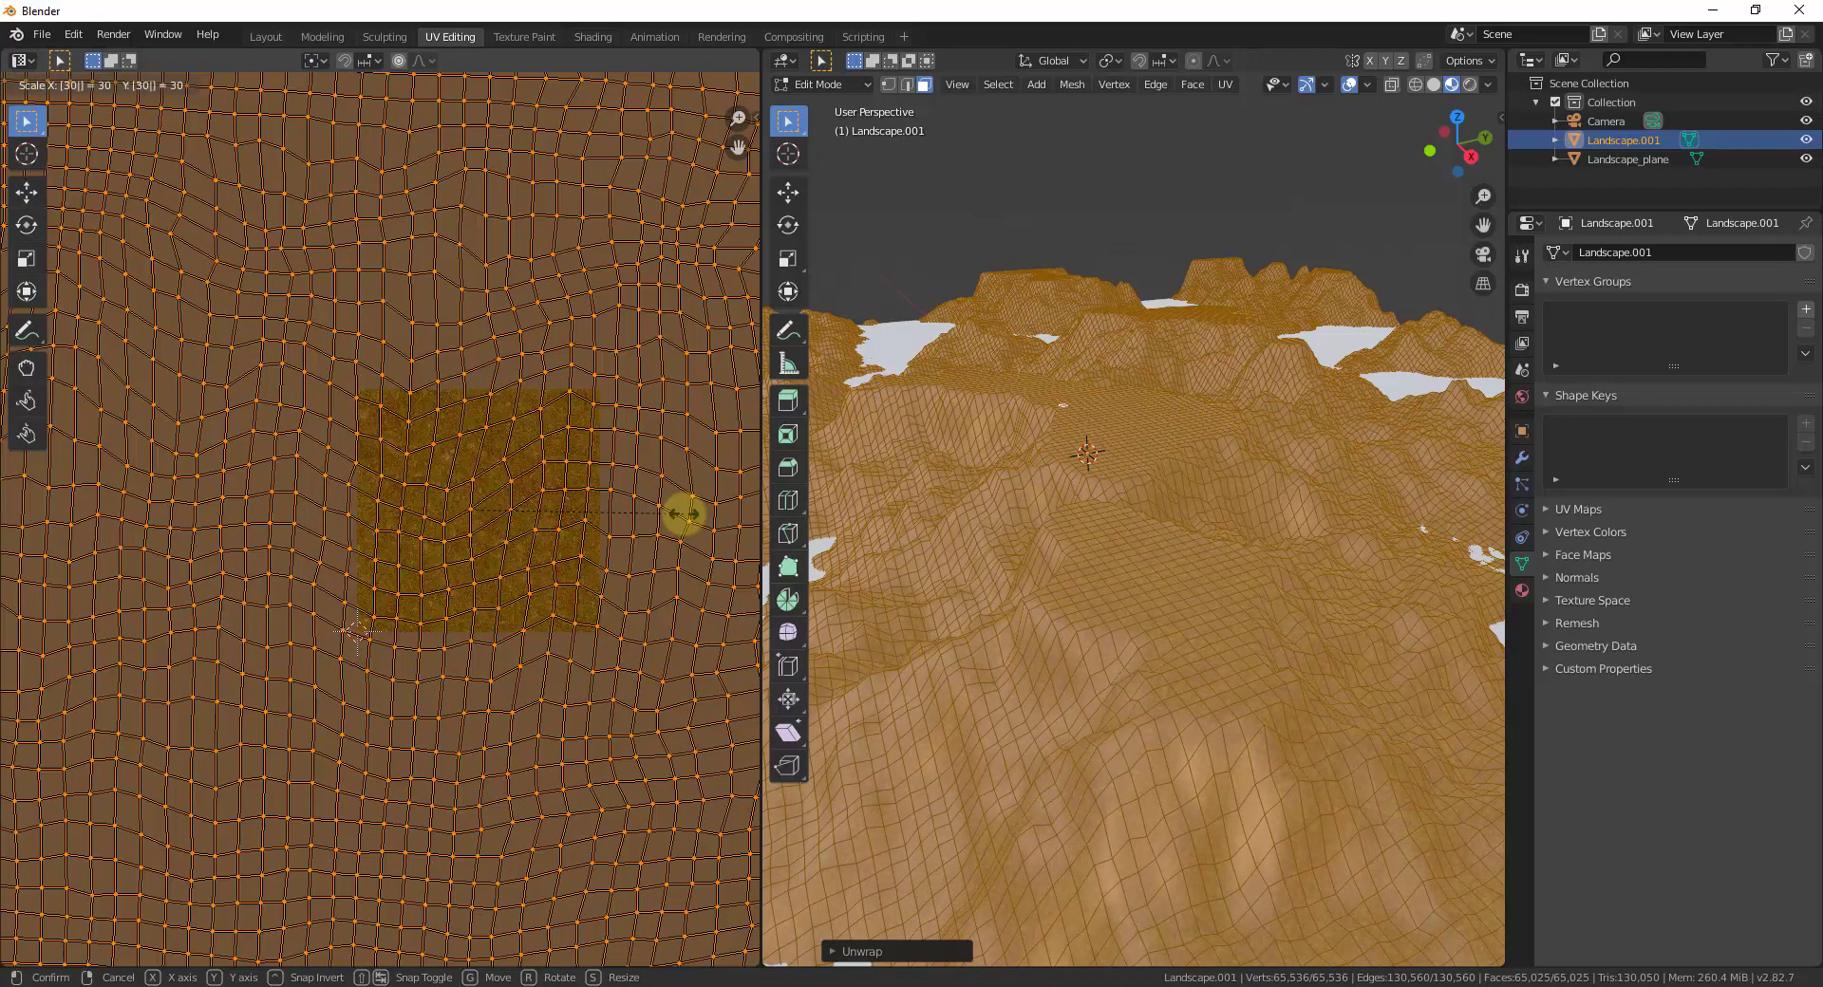
{"action": "left_click", "coordinate": [681, 514]}
{"action": "scroll", "coordinate": [1186, 582], "scroll_direction": "up", "scroll_amount": 2}
{"action": "scroll", "coordinate": [1186, 582], "scroll_direction": "up", "scroll_amount": 10}
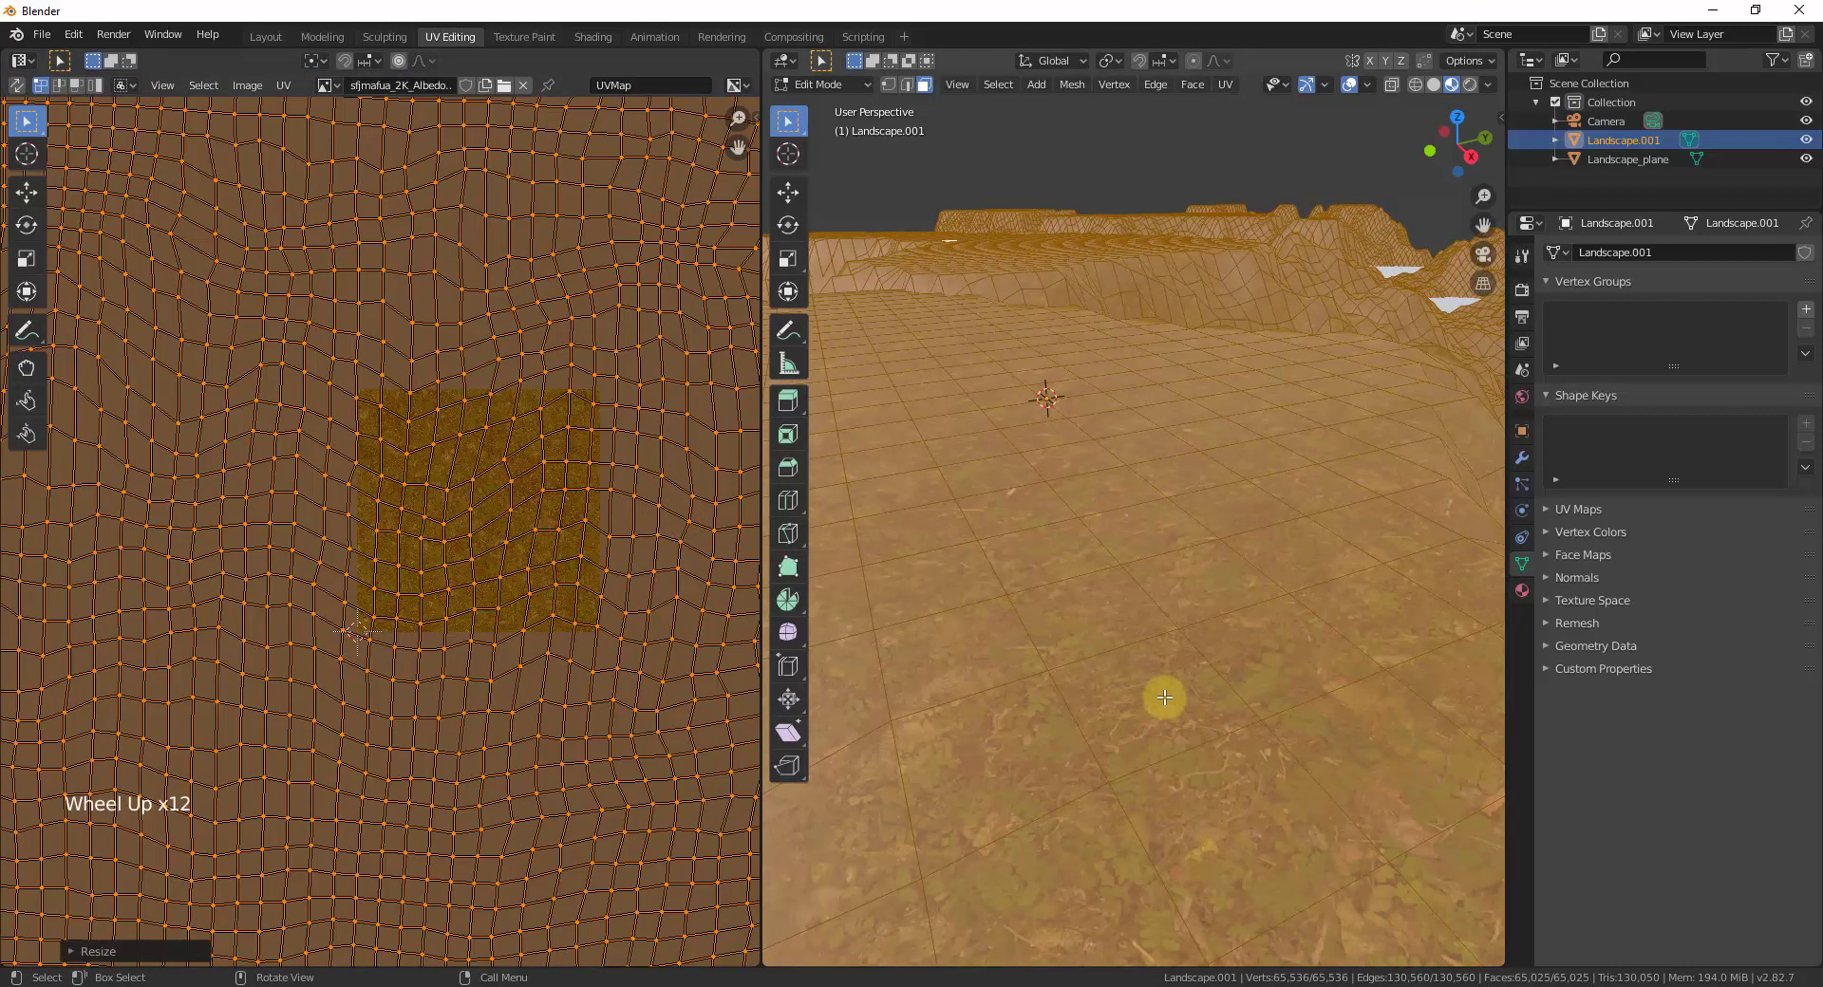
{"action": "left_click", "coordinate": [1145, 157]}
{"action": "scroll", "coordinate": [1256, 784], "scroll_direction": "up", "scroll_amount": 2}
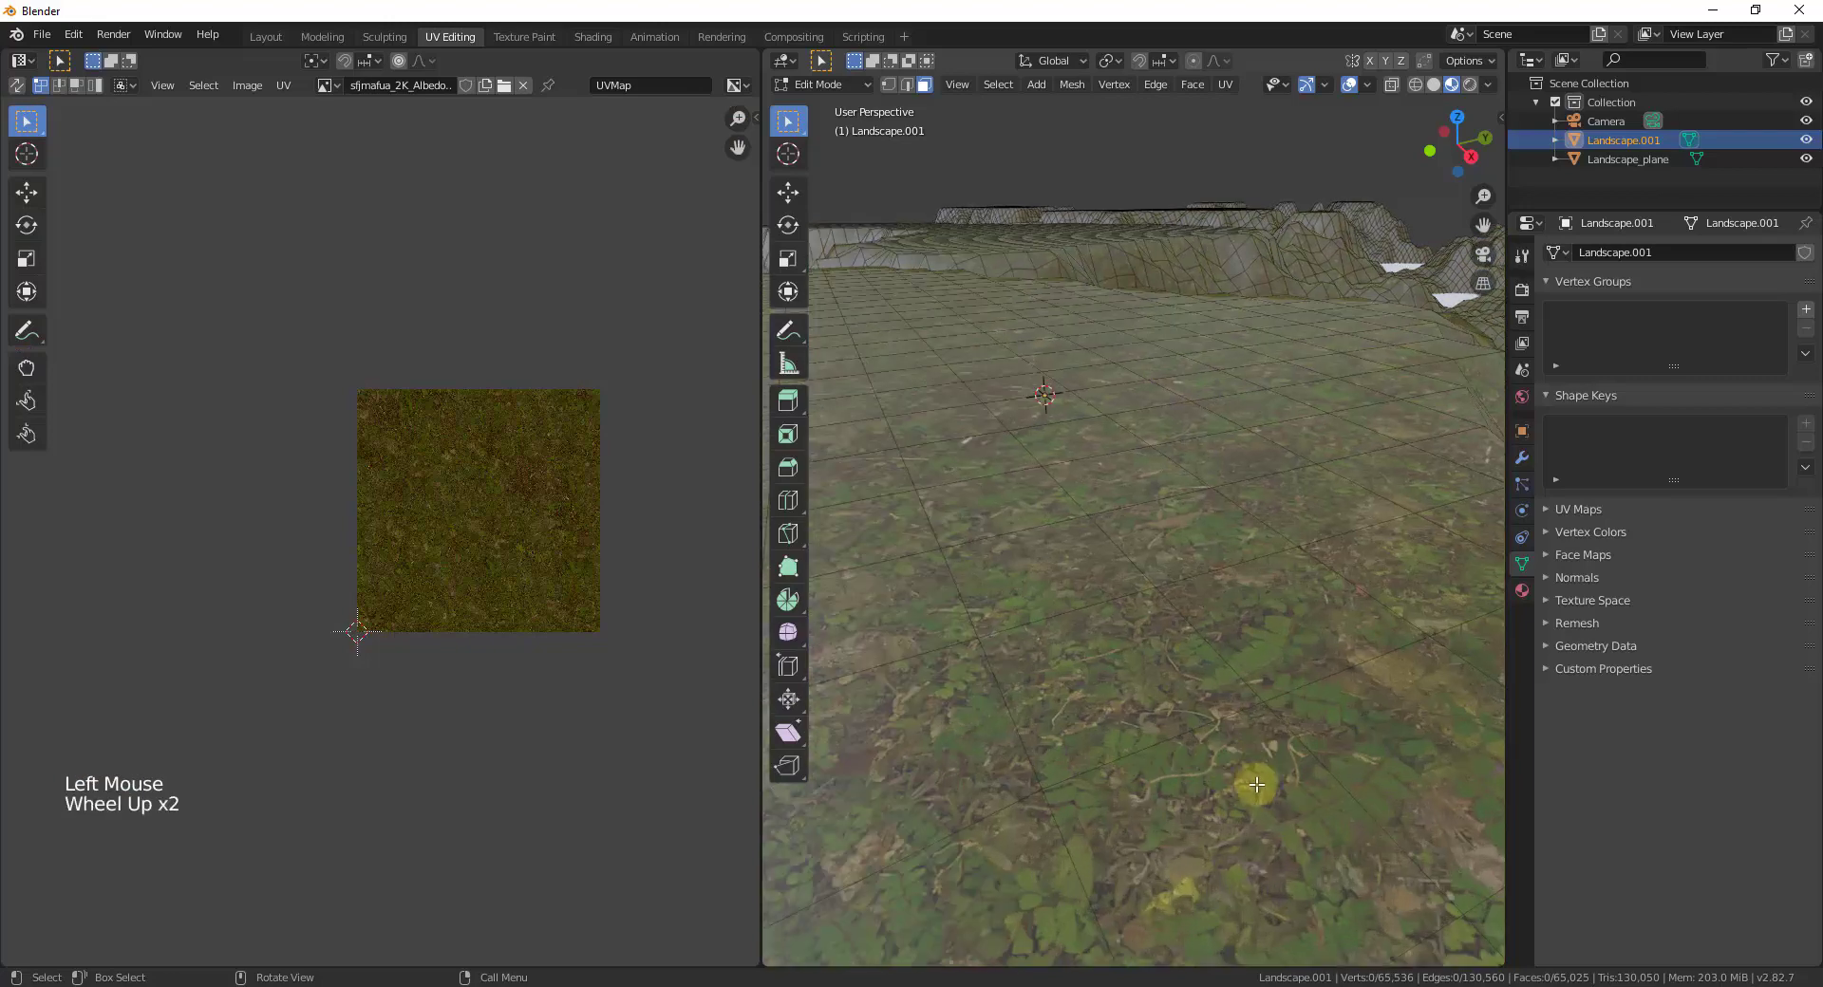
{"action": "middle_click_drag", "start_coordinate": [1256, 784], "coordinate": [1152, 700]}
{"action": "scroll", "coordinate": [993, 594], "scroll_direction": "down", "scroll_amount": 8}
{"action": "scroll", "coordinate": [1196, 682], "scroll_direction": "up", "scroll_amount": 5}
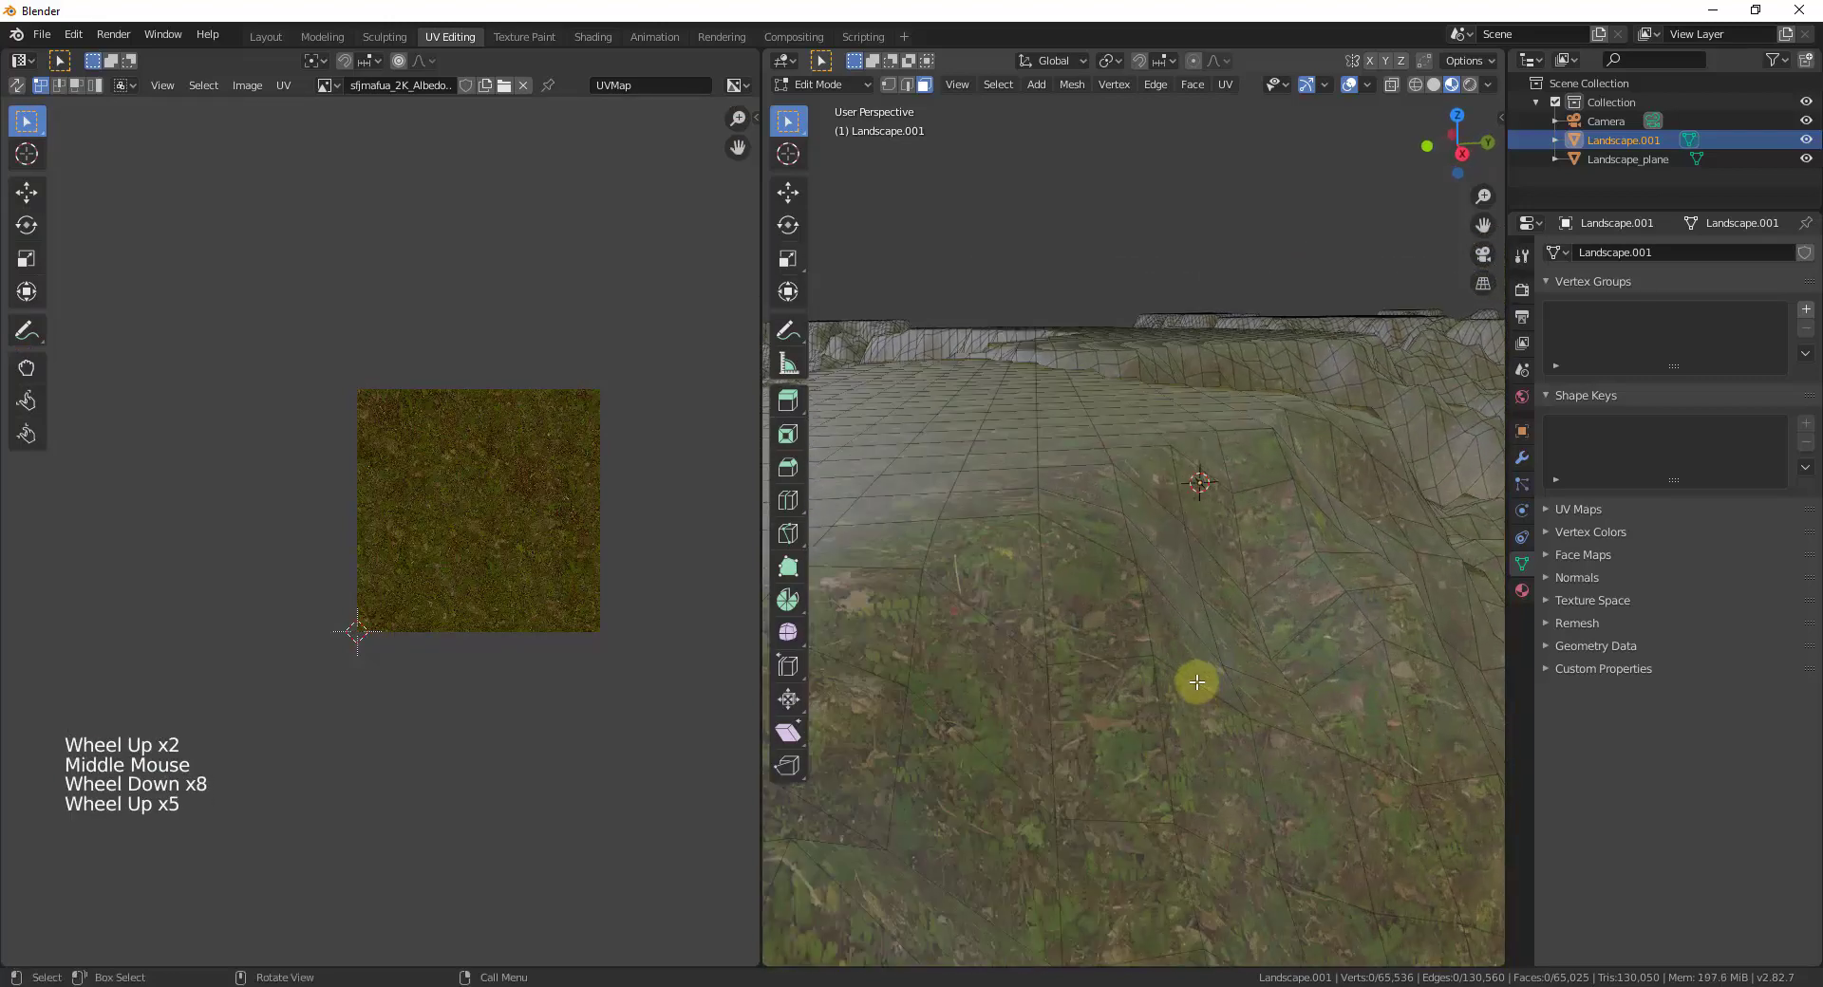
{"action": "scroll", "coordinate": [1196, 681], "scroll_direction": "down", "scroll_amount": 4}
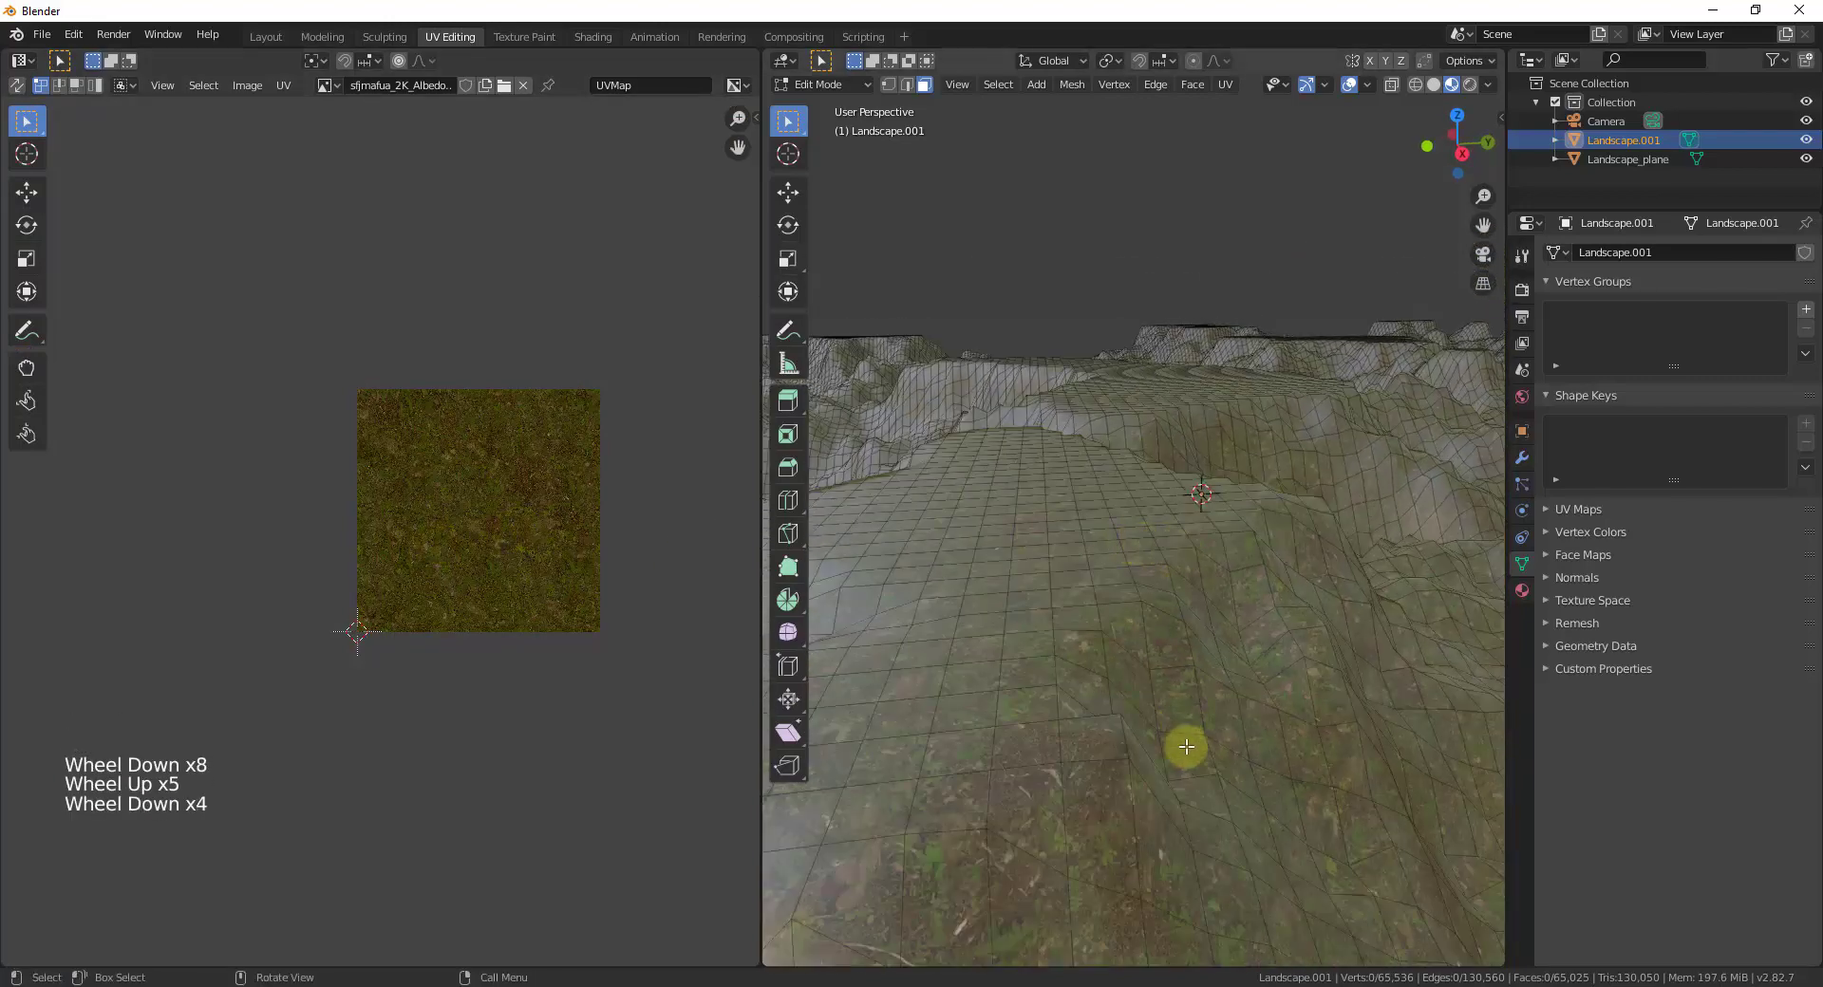
{"action": "scroll", "coordinate": [1186, 747], "scroll_direction": "down", "scroll_amount": 11}
{"action": "middle_click_drag", "start_coordinate": [1187, 744], "coordinate": [1221, 721]}
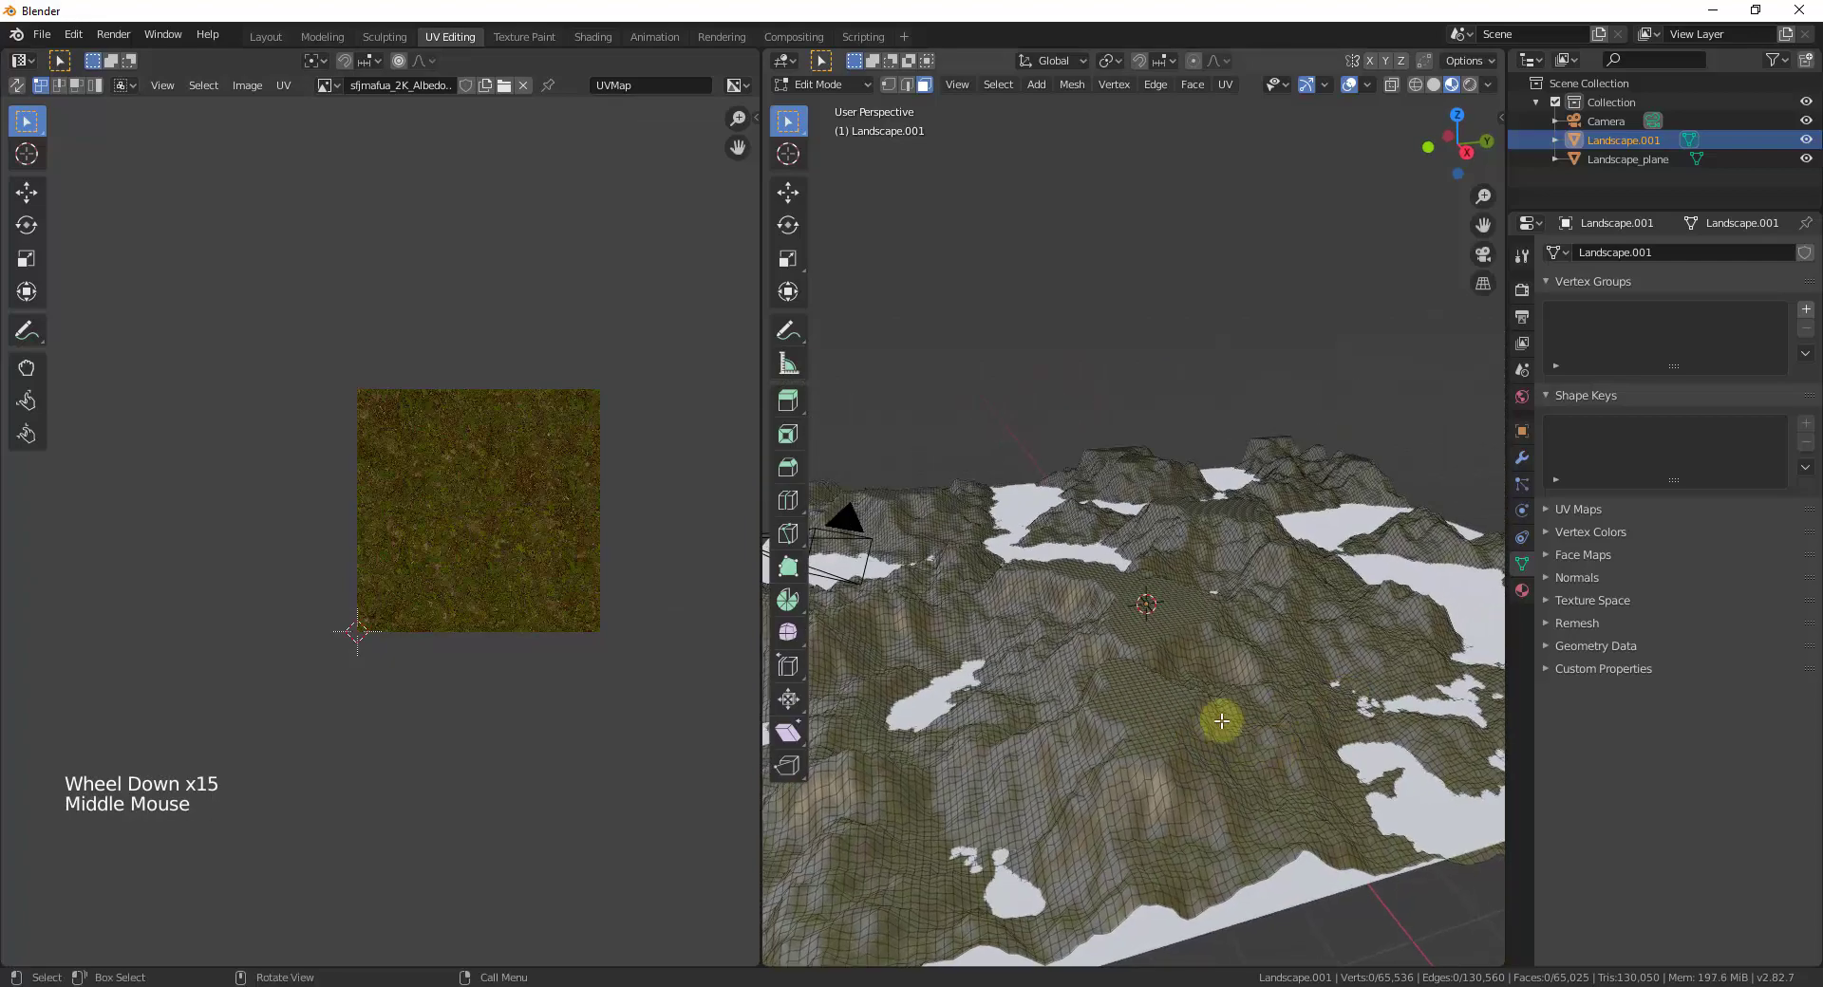
Step: Reselect all and rescale the UVs again, then check the repeating grass tiles
{"action": "key", "text": "a"}
{"action": "key", "text": "s"}
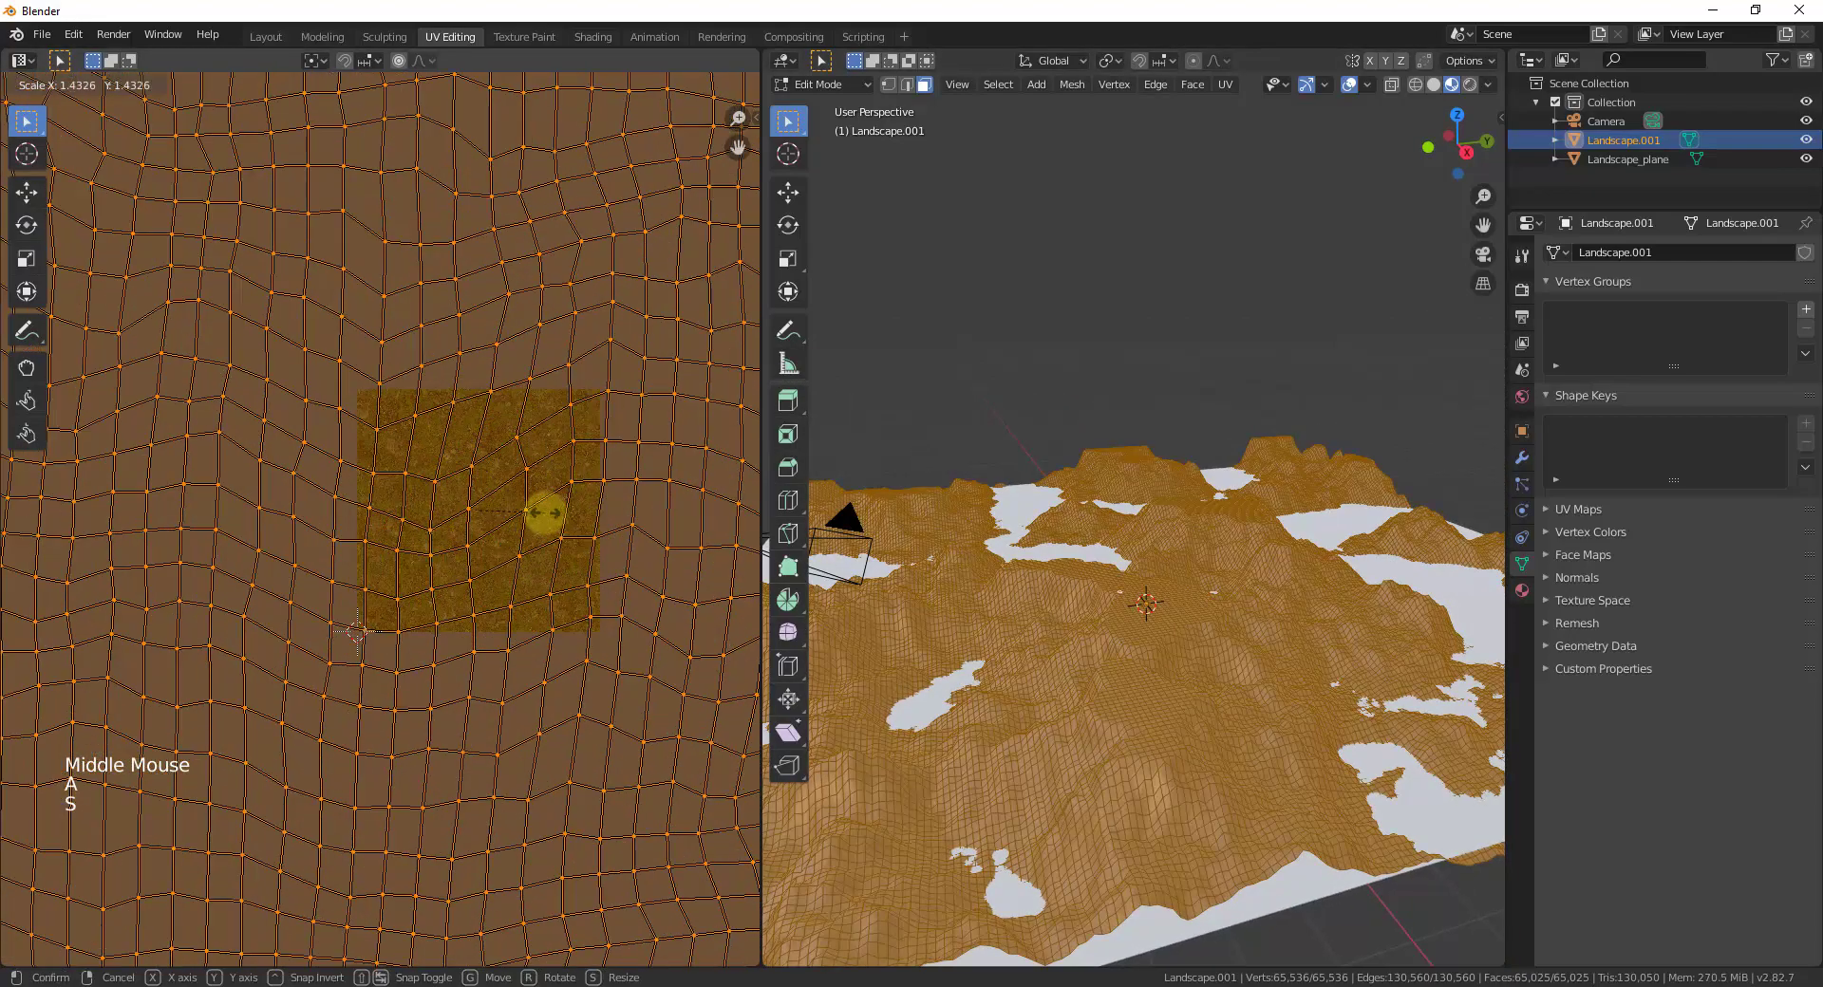
{"action": "left_click", "coordinate": [541, 513]}
{"action": "scroll", "coordinate": [1085, 735], "scroll_direction": "up", "scroll_amount": 6}
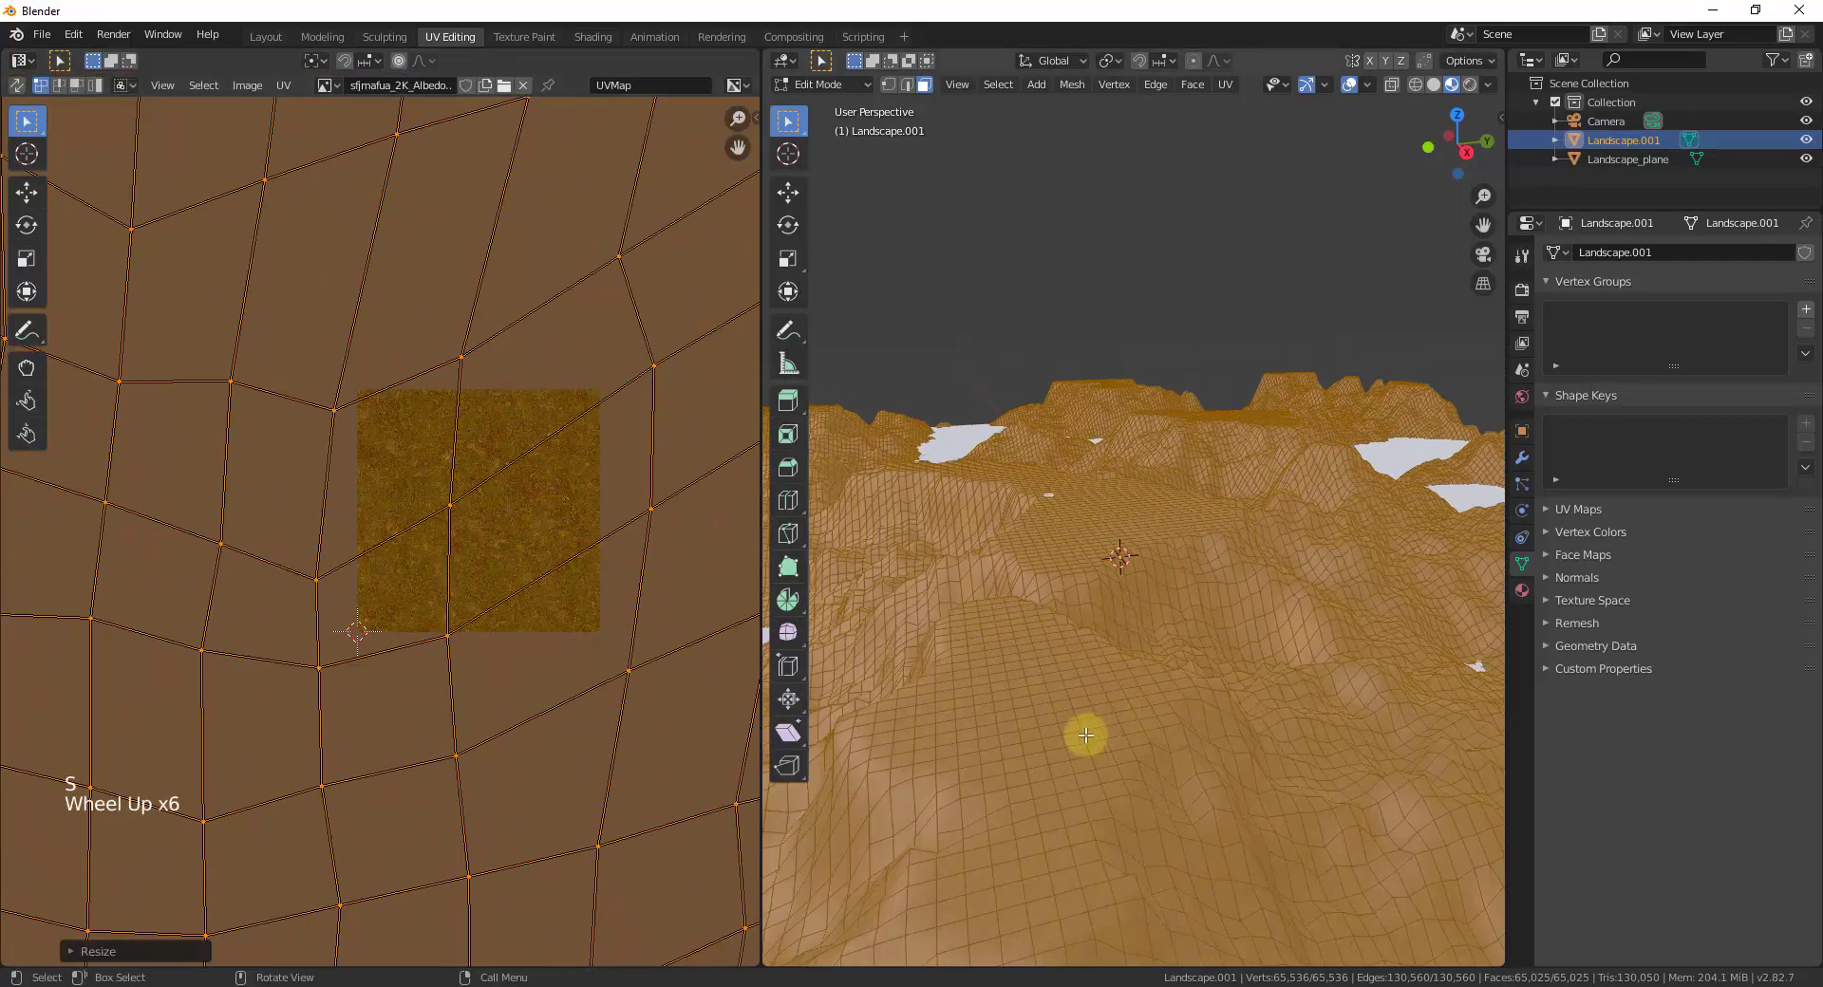
{"action": "scroll", "coordinate": [1087, 740], "scroll_direction": "up", "scroll_amount": 10}
{"action": "left_click", "coordinate": [1117, 302]}
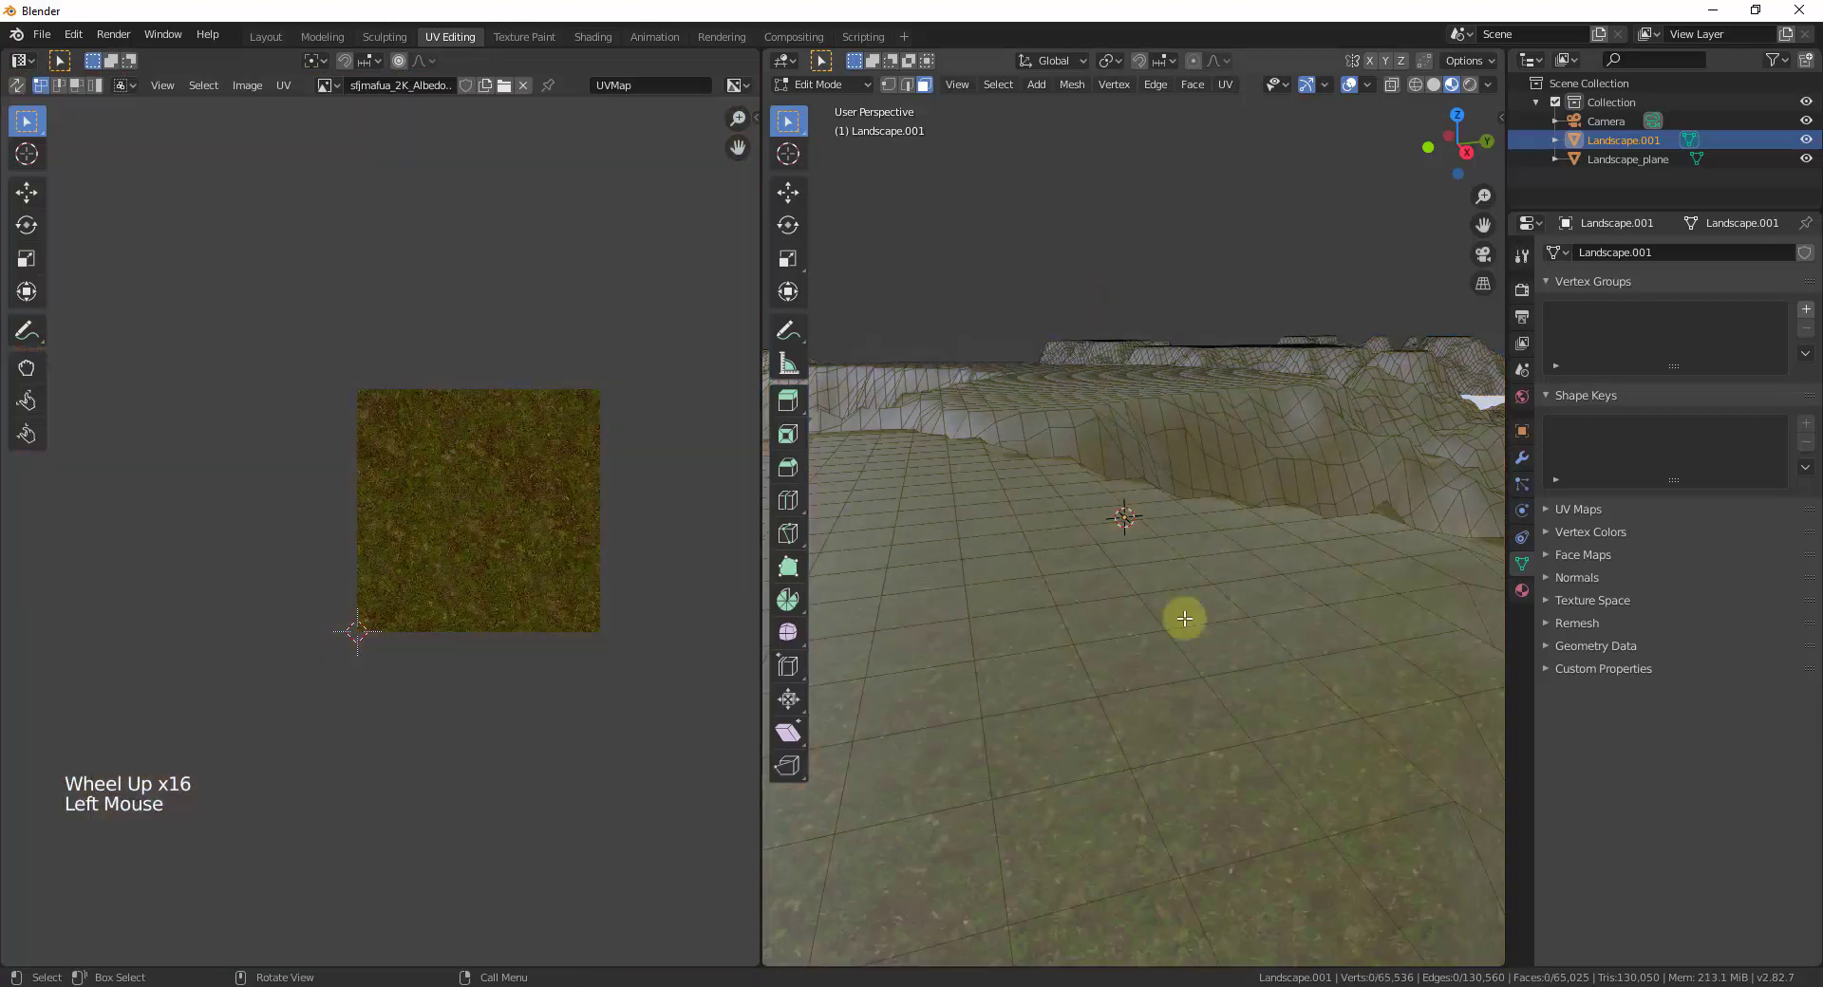
{"action": "scroll", "coordinate": [1234, 800], "scroll_direction": "up", "scroll_amount": 4}
{"action": "scroll", "coordinate": [1182, 799], "scroll_direction": "down", "scroll_amount": 4}
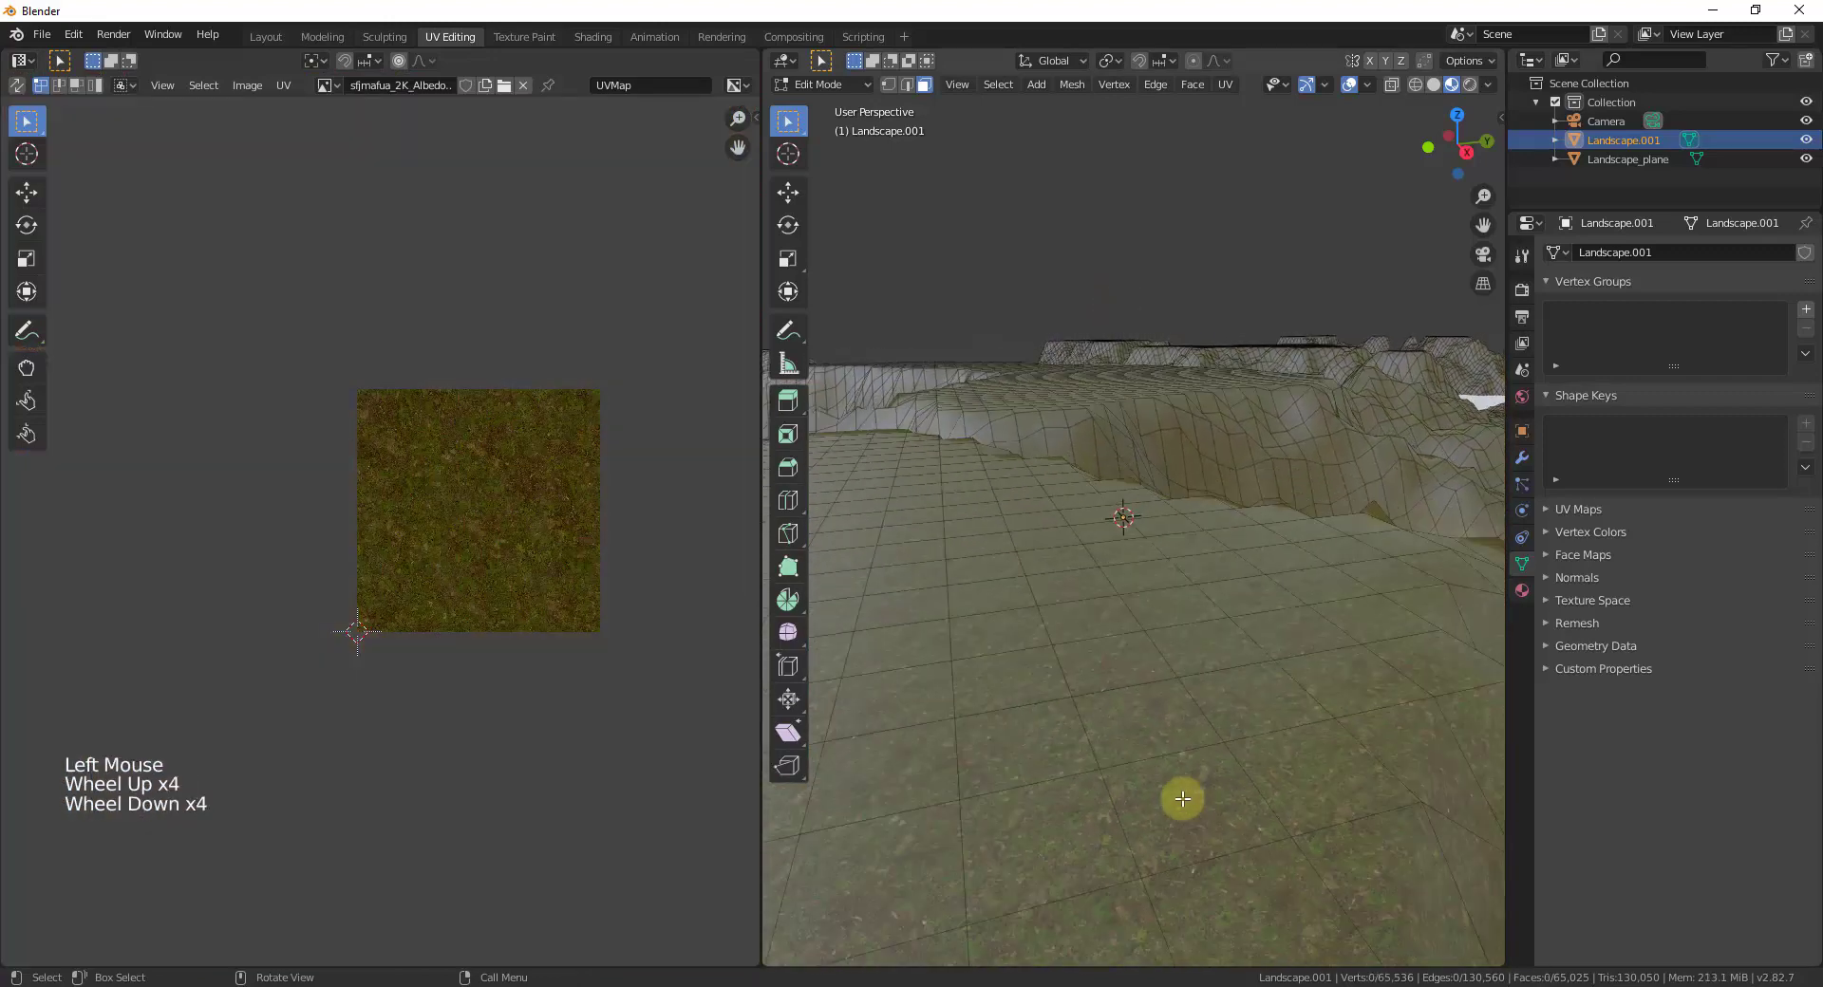
{"action": "scroll", "coordinate": [1182, 800], "scroll_direction": "down", "scroll_amount": 4}
{"action": "middle_click_drag", "start_coordinate": [1182, 799], "coordinate": [1149, 827]}
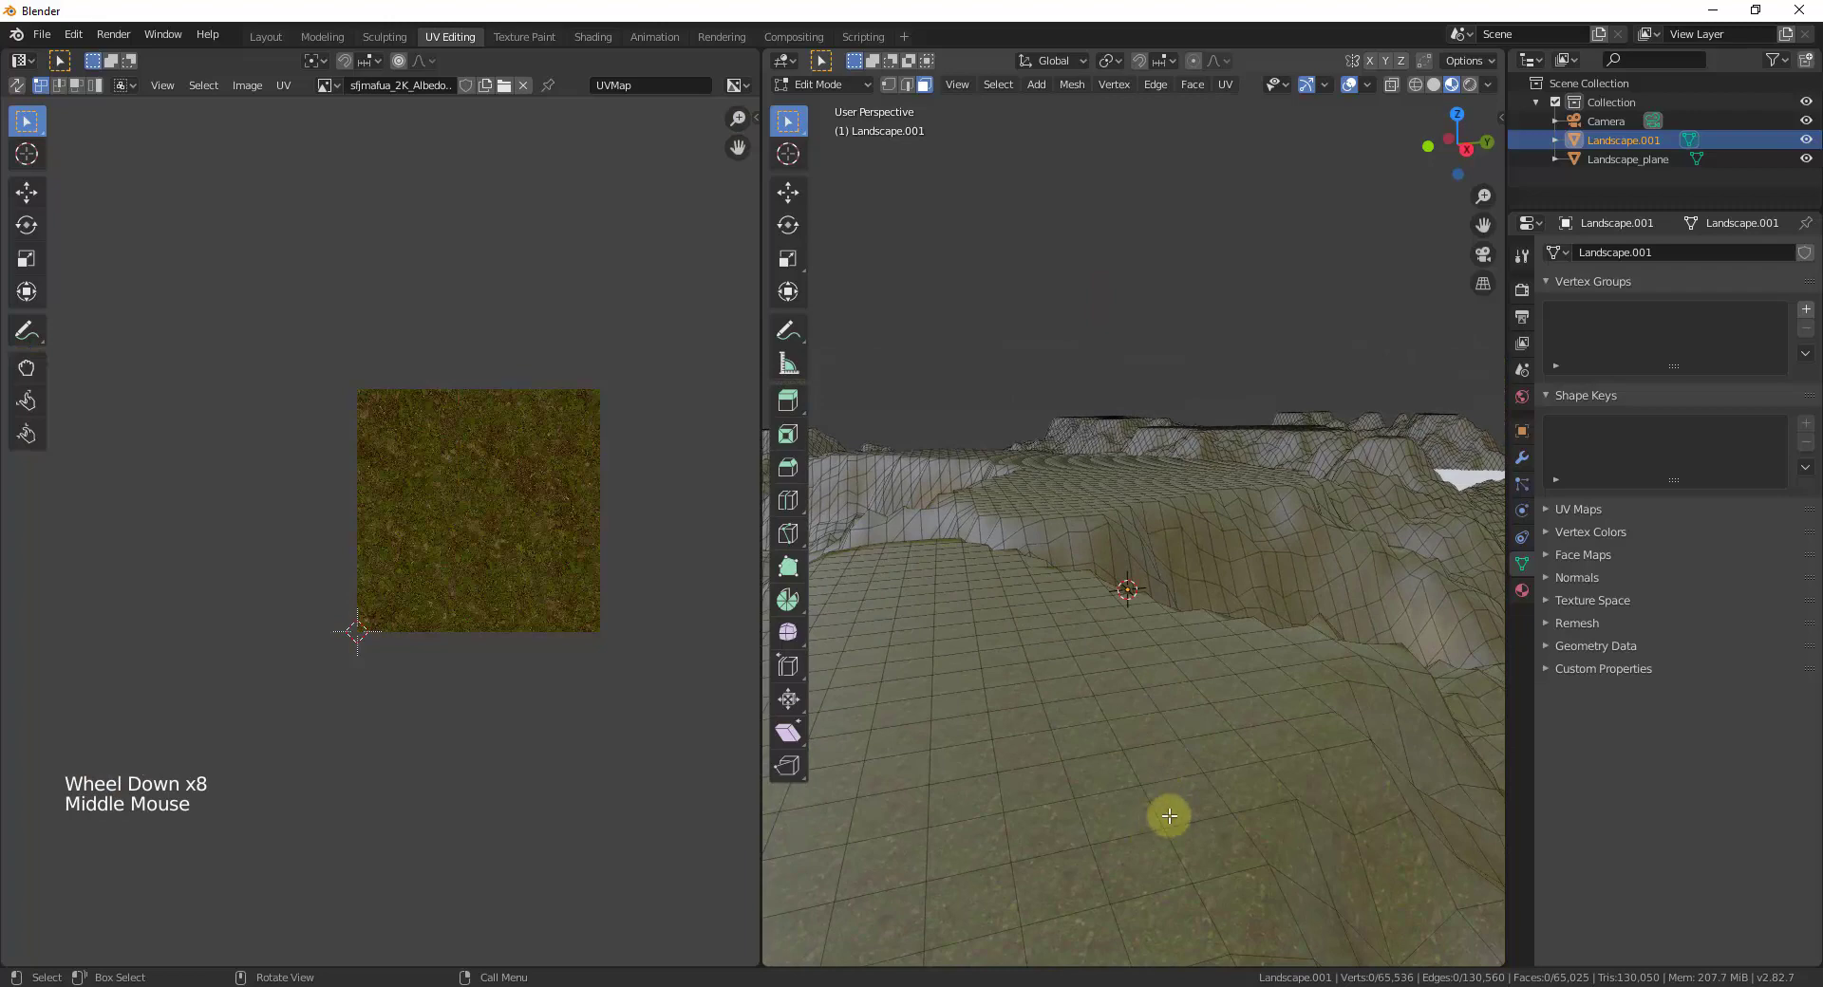
{"action": "scroll", "coordinate": [1149, 807], "scroll_direction": "up", "scroll_amount": 11}
{"action": "scroll", "coordinate": [1135, 788], "scroll_direction": "down", "scroll_amount": 9}
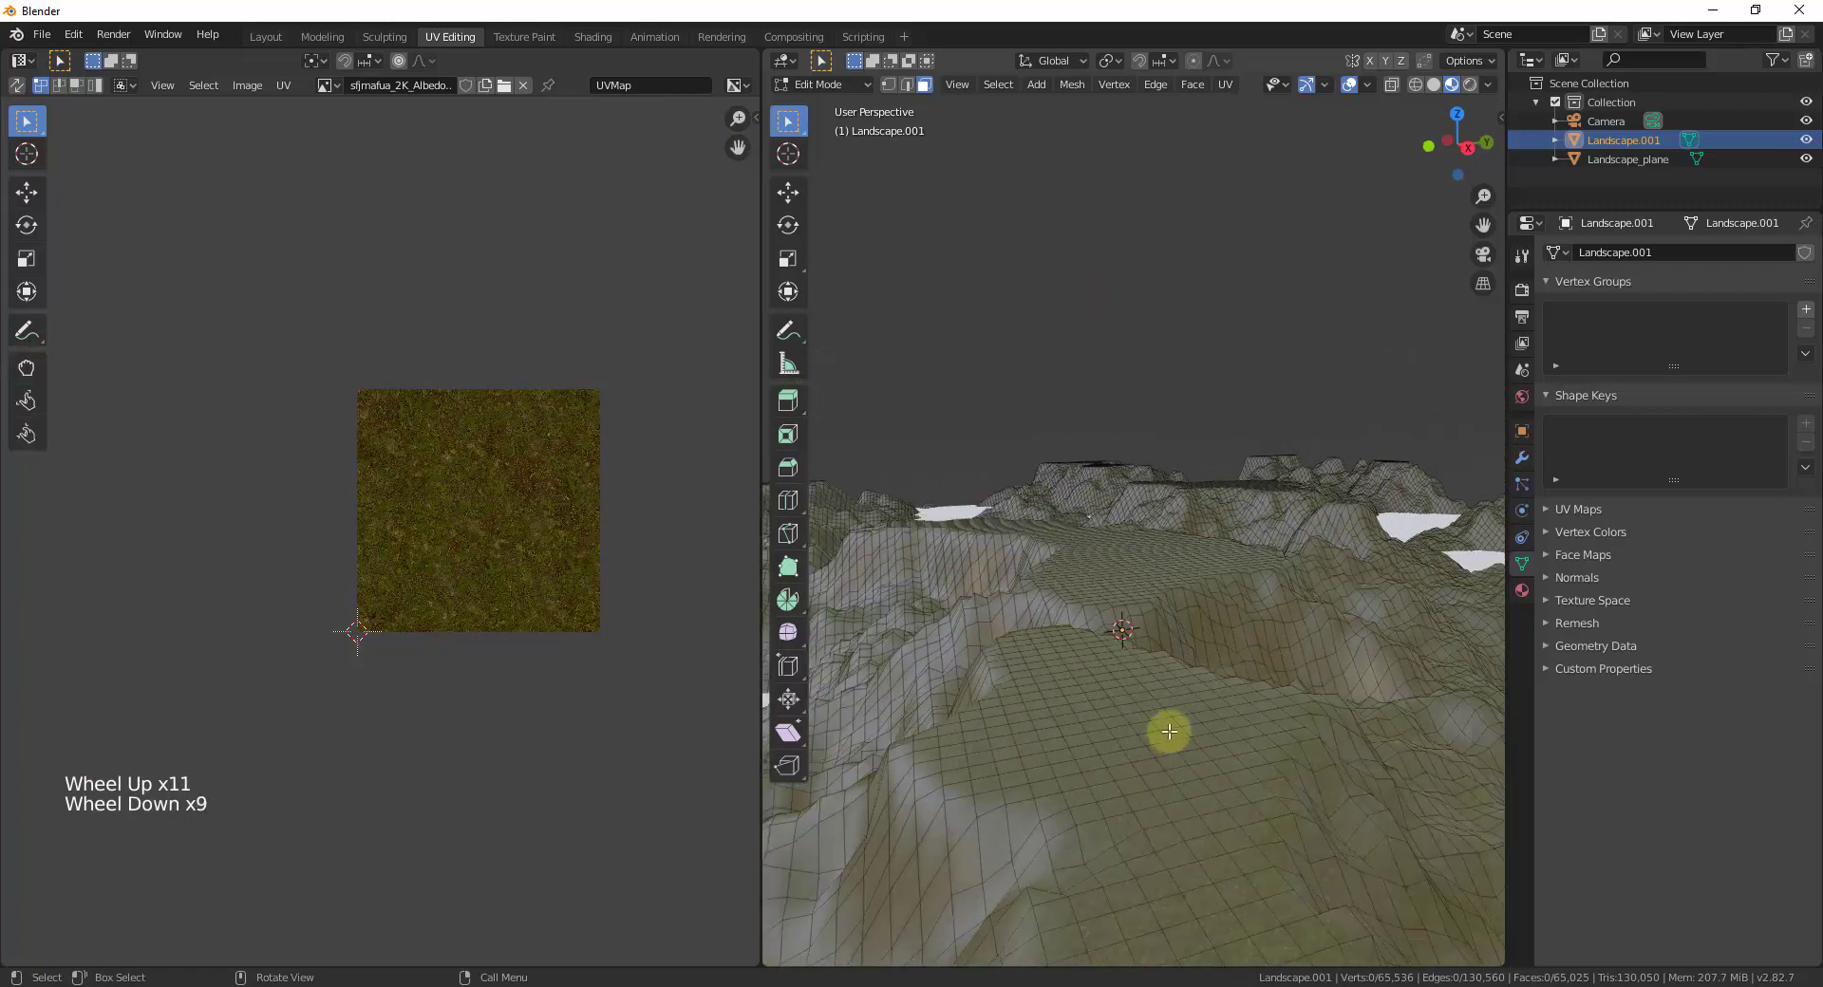
{"action": "scroll", "coordinate": [1169, 731], "scroll_direction": "down", "scroll_amount": 5}
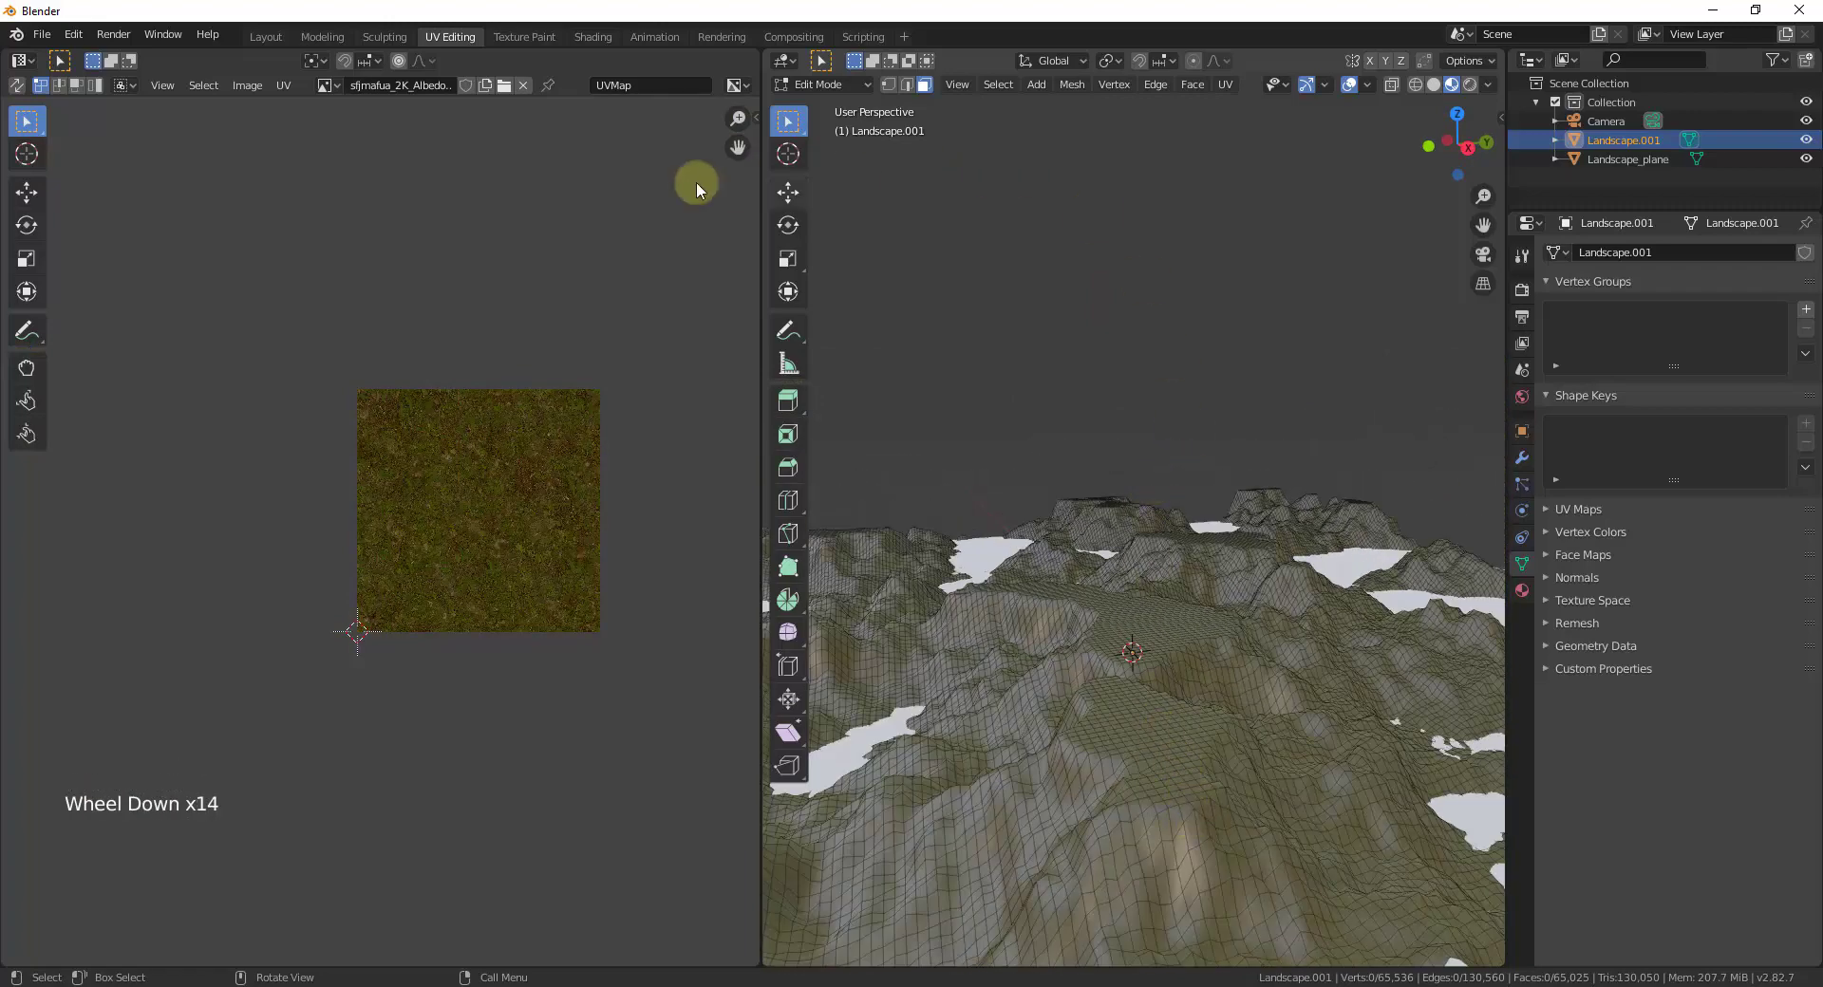
Step: Switch to the Shading workspace showing the landscape material
{"action": "left_click", "coordinate": [592, 37]}
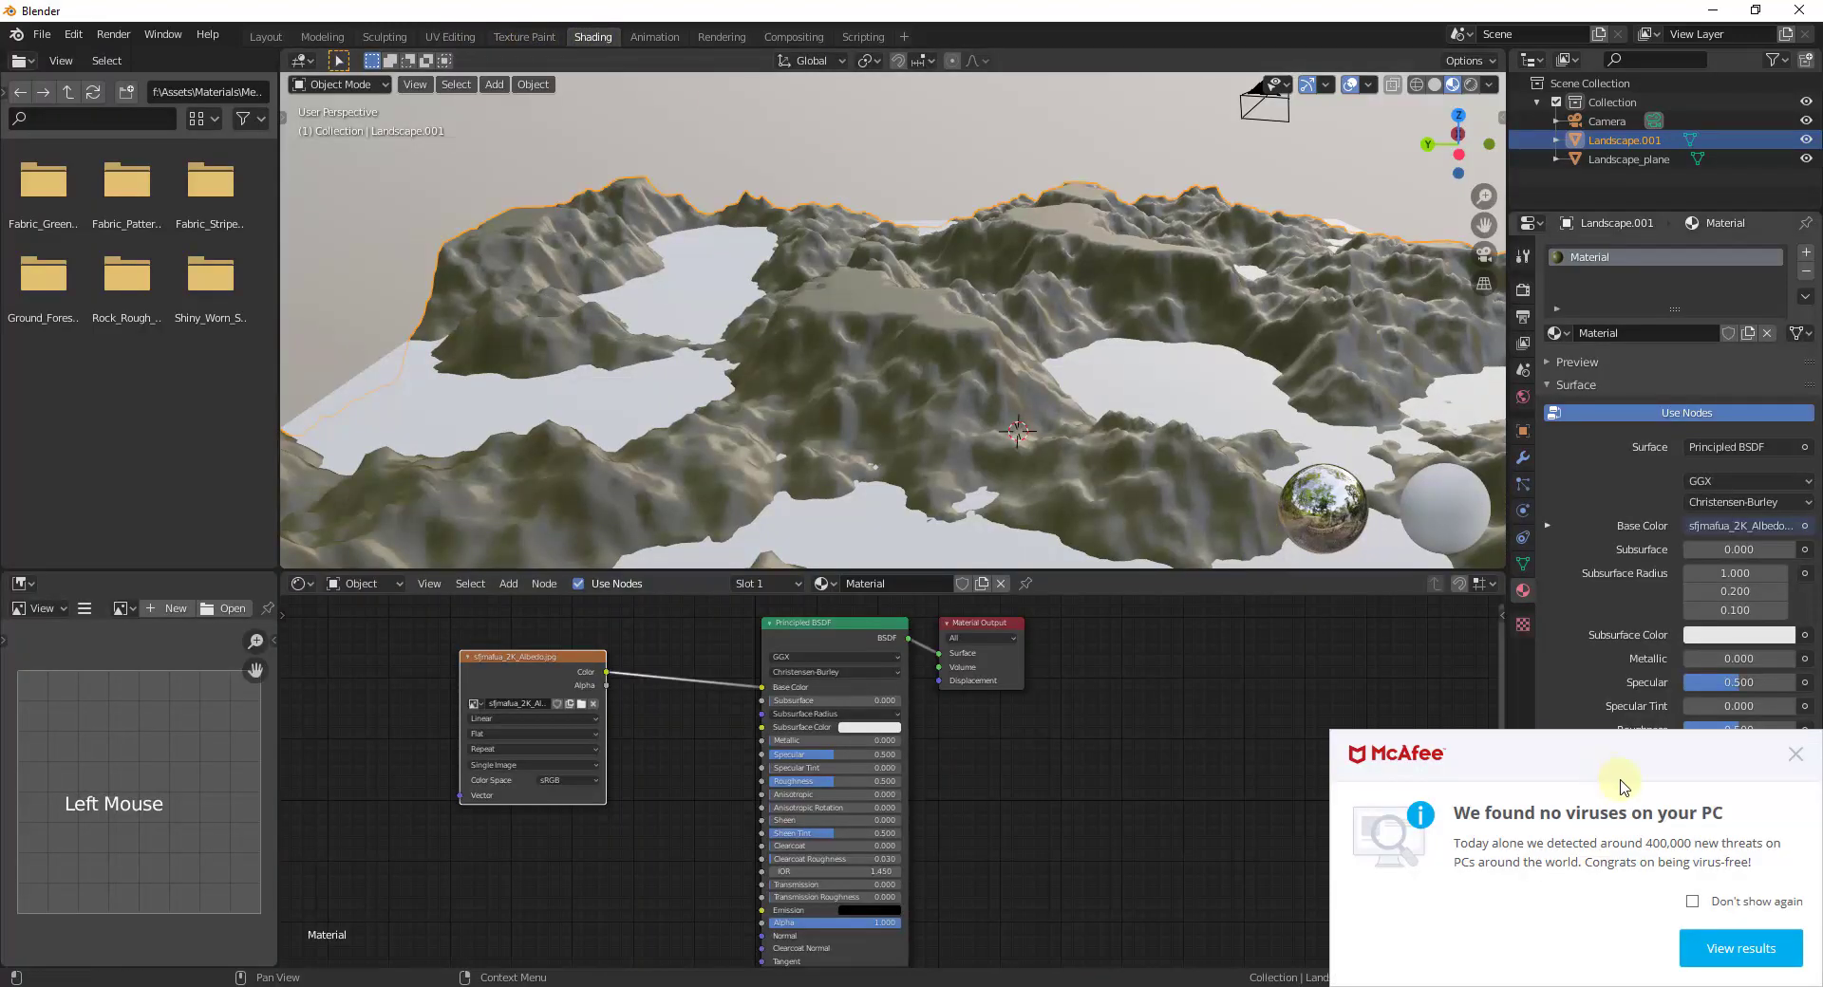
{"action": "scroll", "coordinate": [1078, 294], "scroll_direction": "up", "scroll_amount": 13}
{"action": "scroll", "coordinate": [1120, 337], "scroll_direction": "up", "scroll_amount": 6}
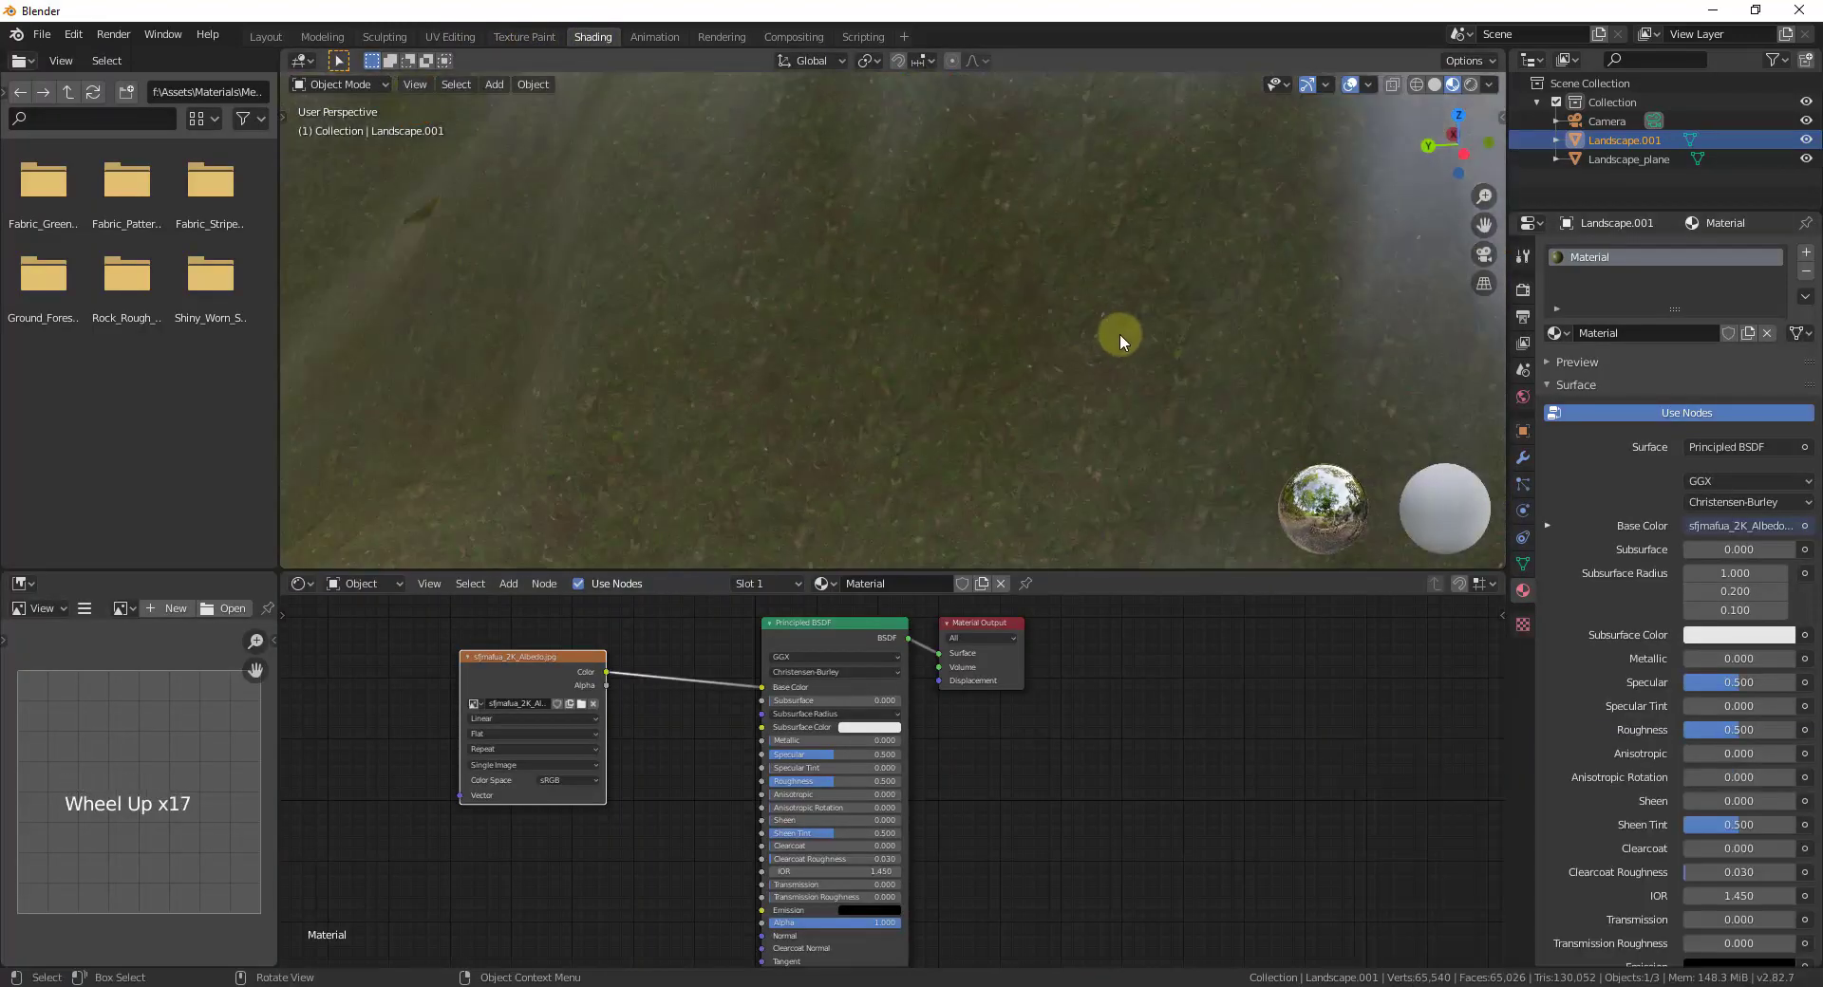
{"action": "scroll", "coordinate": [1132, 365], "scroll_direction": "down", "scroll_amount": 11}
{"action": "scroll", "coordinate": [1129, 362], "scroll_direction": "down", "scroll_amount": 5}
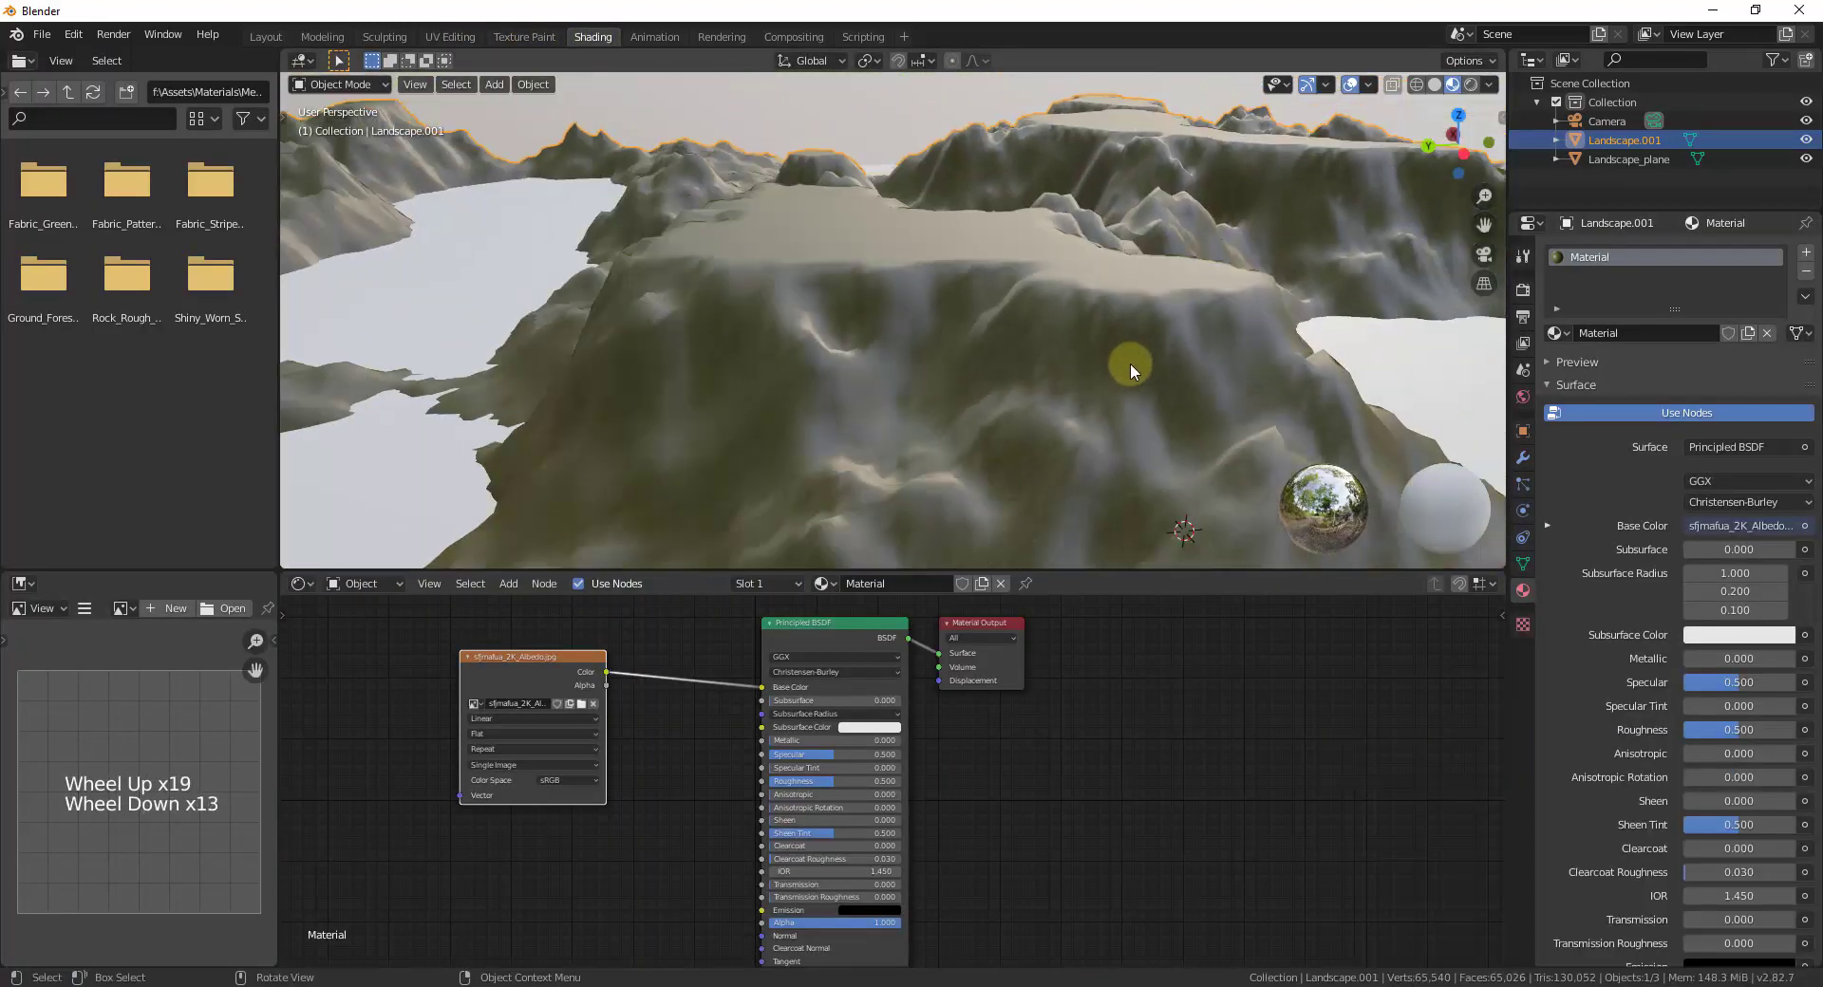
{"action": "middle_click_drag", "start_coordinate": [1118, 345], "coordinate": [1096, 412]}
Step: Move the Image Texture node left and nudge the Principled BSDF node down
{"action": "left_click_drag", "start_coordinate": [529, 661], "coordinate": [427, 637]}
{"action": "left_click", "coordinate": [840, 629]}
{"action": "left_click_drag", "start_coordinate": [840, 629], "coordinate": [837, 637]}
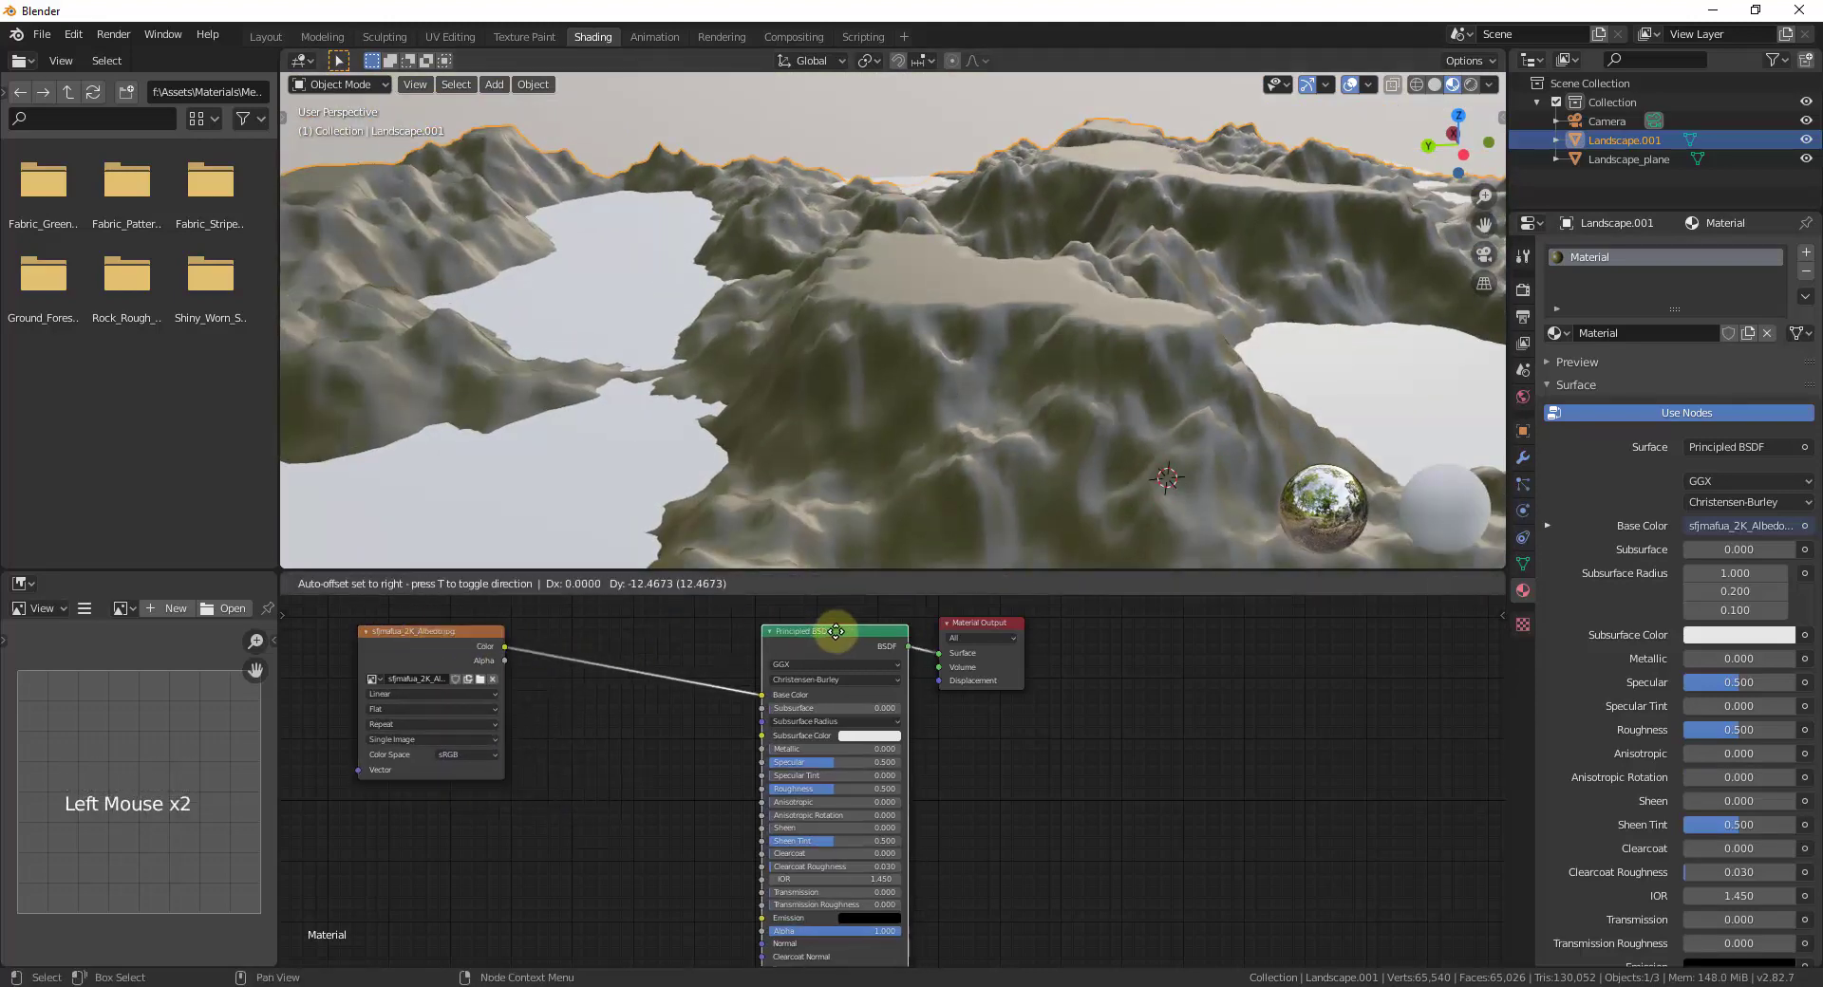
{"action": "scroll", "coordinate": [1137, 412], "scroll_direction": "up", "scroll_amount": 8}
{"action": "scroll", "coordinate": [992, 485], "scroll_direction": "up", "scroll_amount": 4}
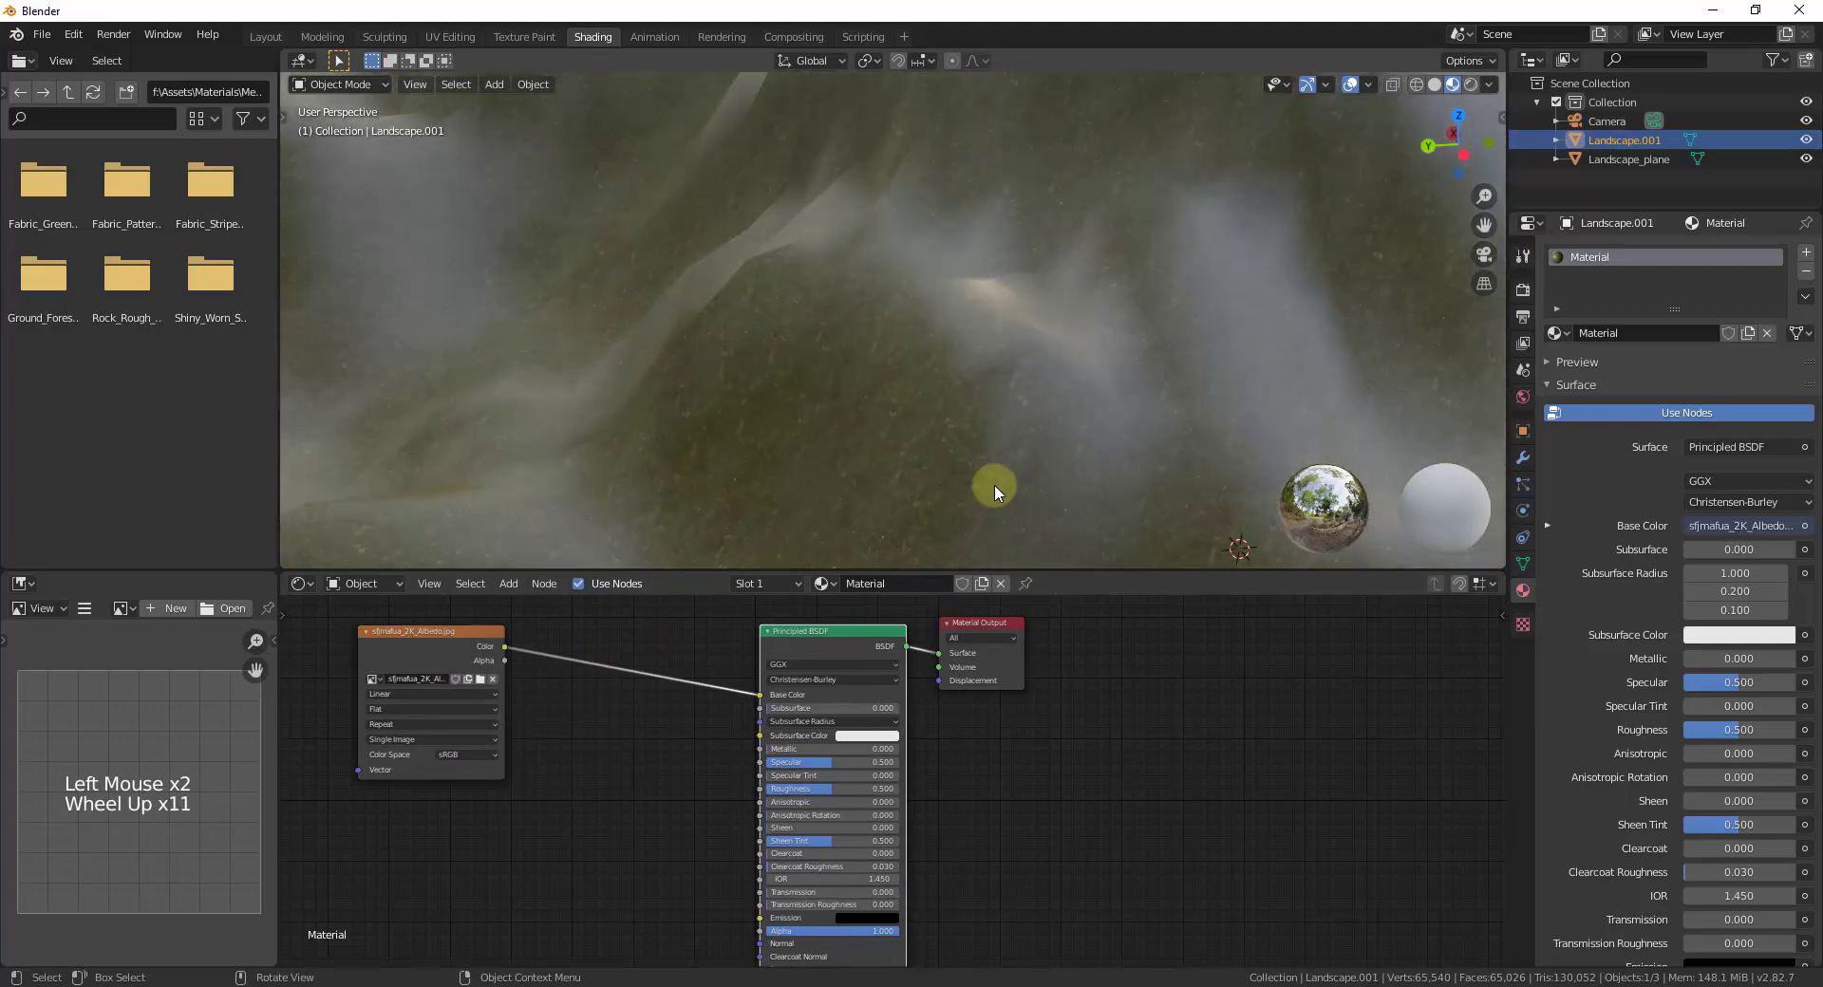
{"action": "scroll", "coordinate": [933, 462], "scroll_direction": "up", "scroll_amount": 5}
{"action": "scroll", "coordinate": [931, 460], "scroll_direction": "up", "scroll_amount": 2}
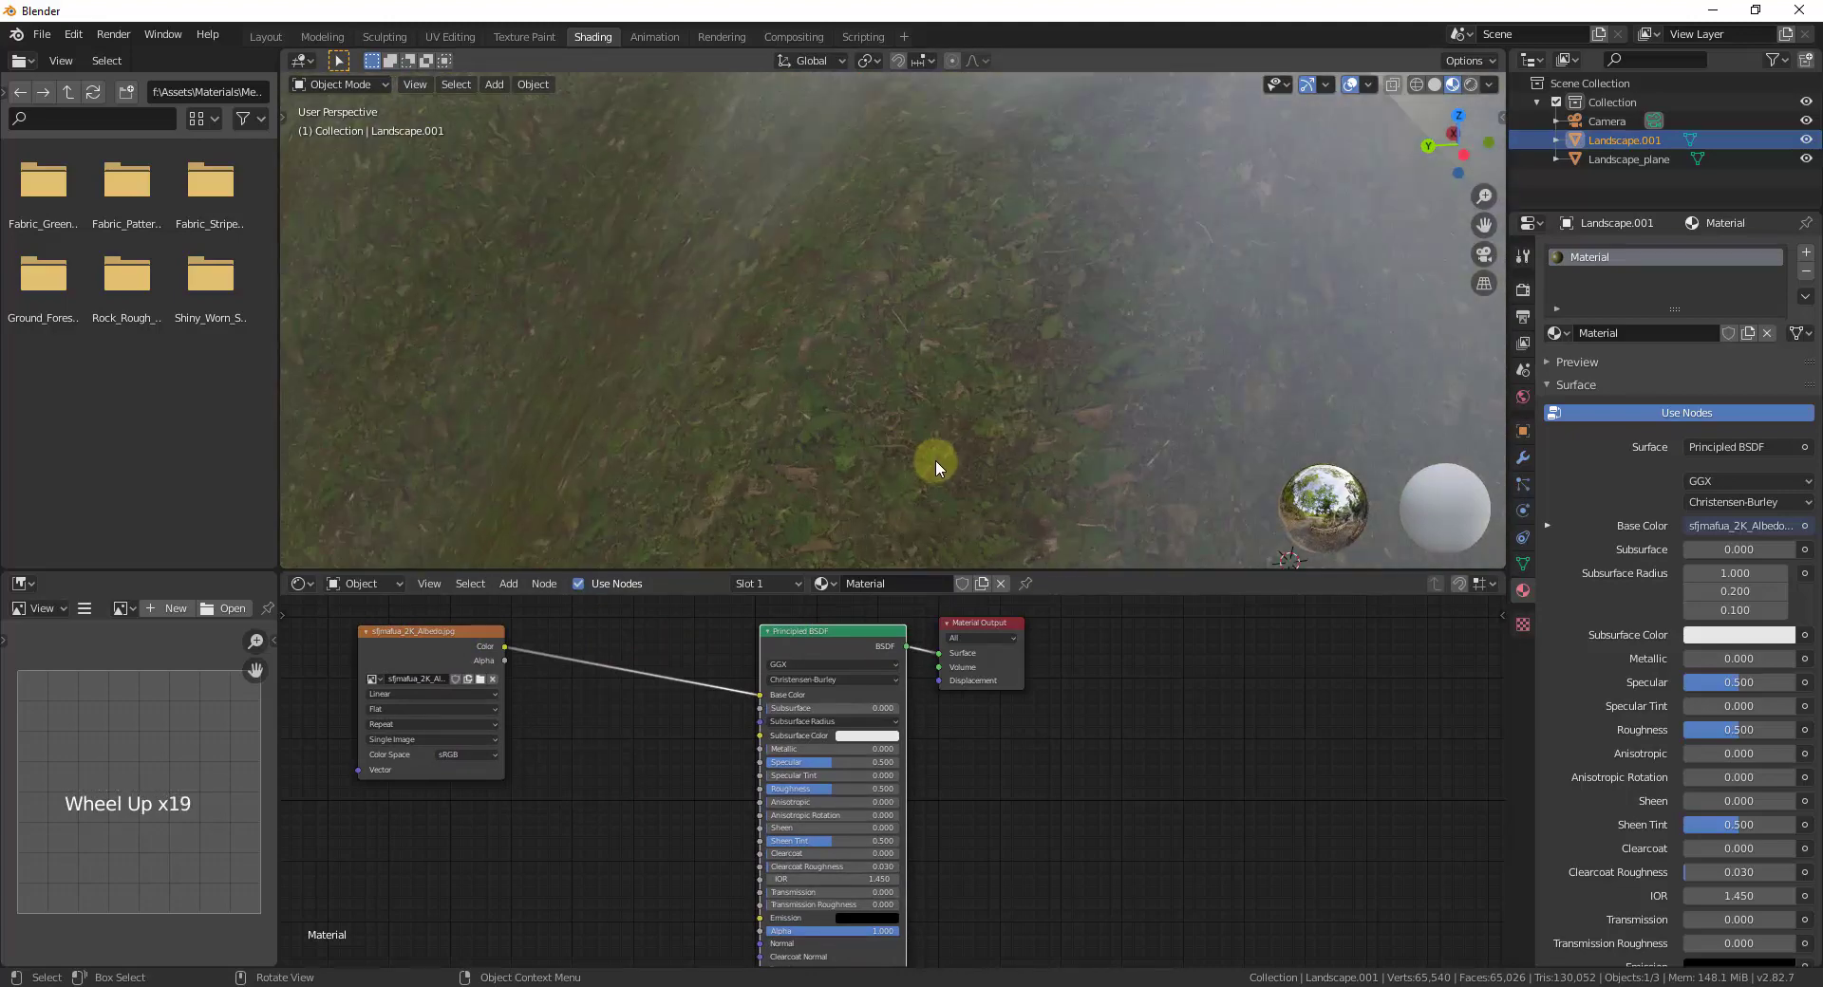
{"action": "scroll", "coordinate": [945, 446], "scroll_direction": "down", "scroll_amount": 16}
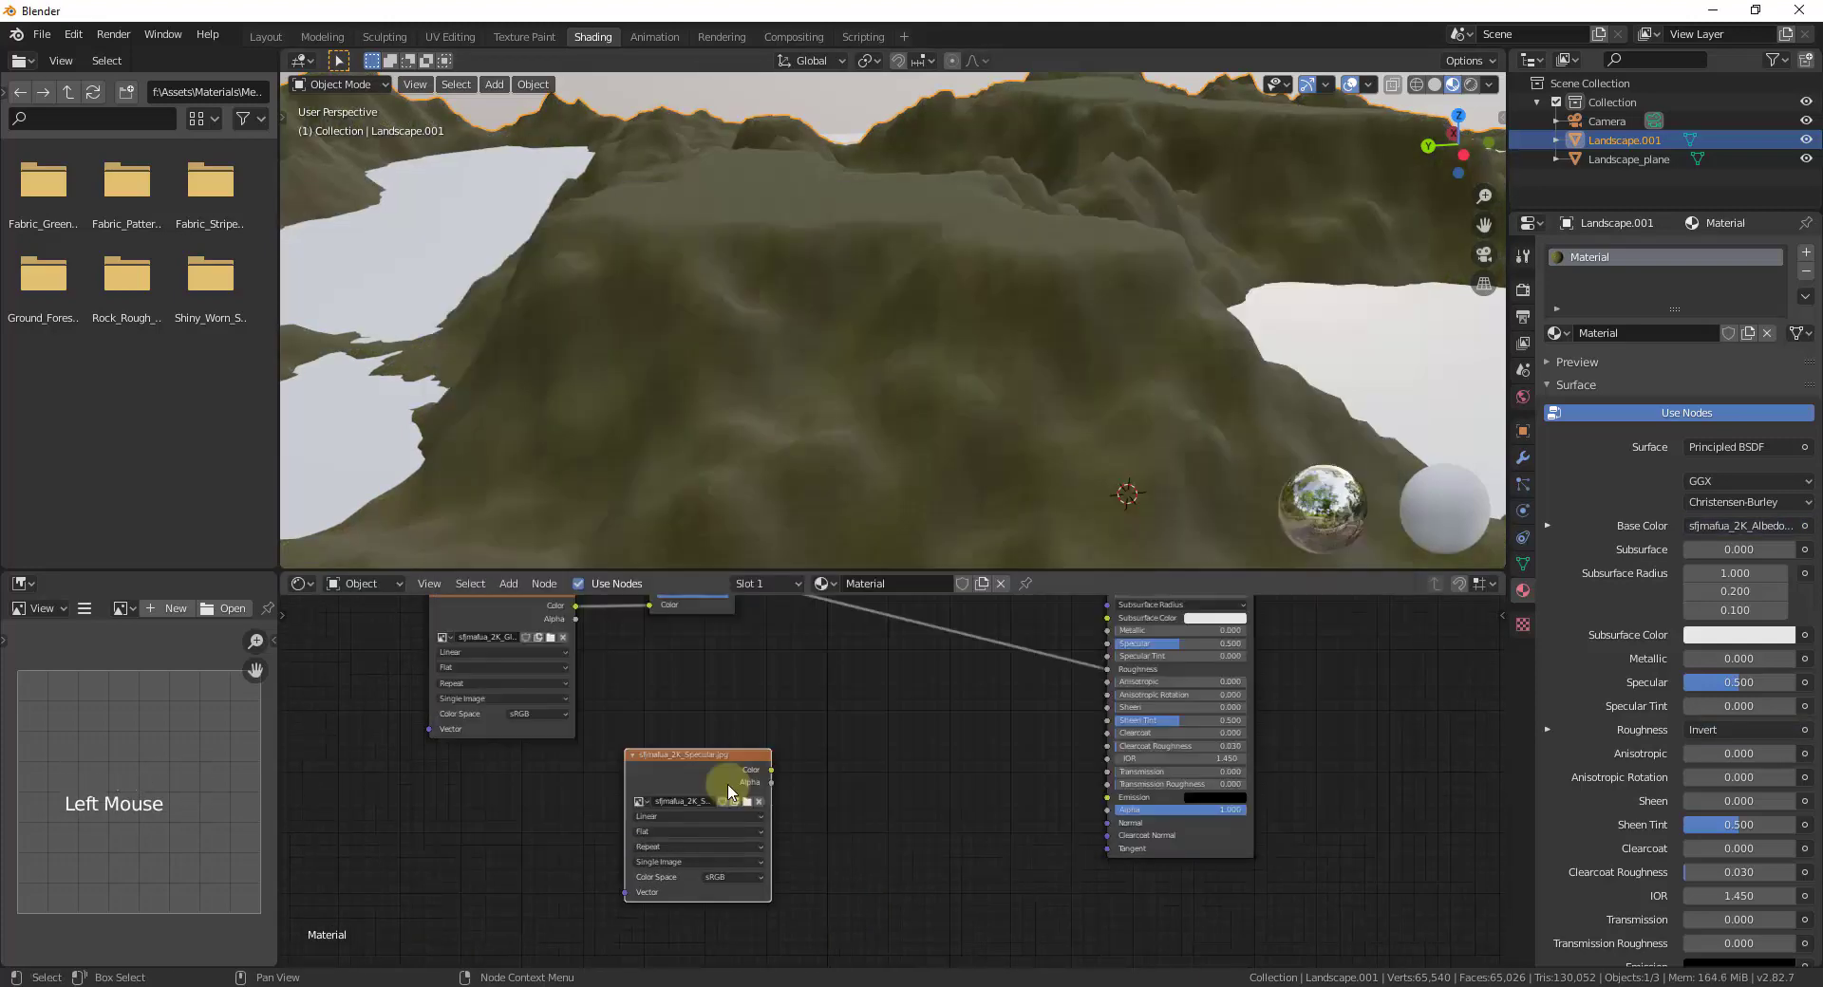
Step: Duplicate the Image Texture node and place the copy for the specular map
{"action": "key", "text": "shift+d"}
{"action": "left_click", "coordinate": [726, 843]}
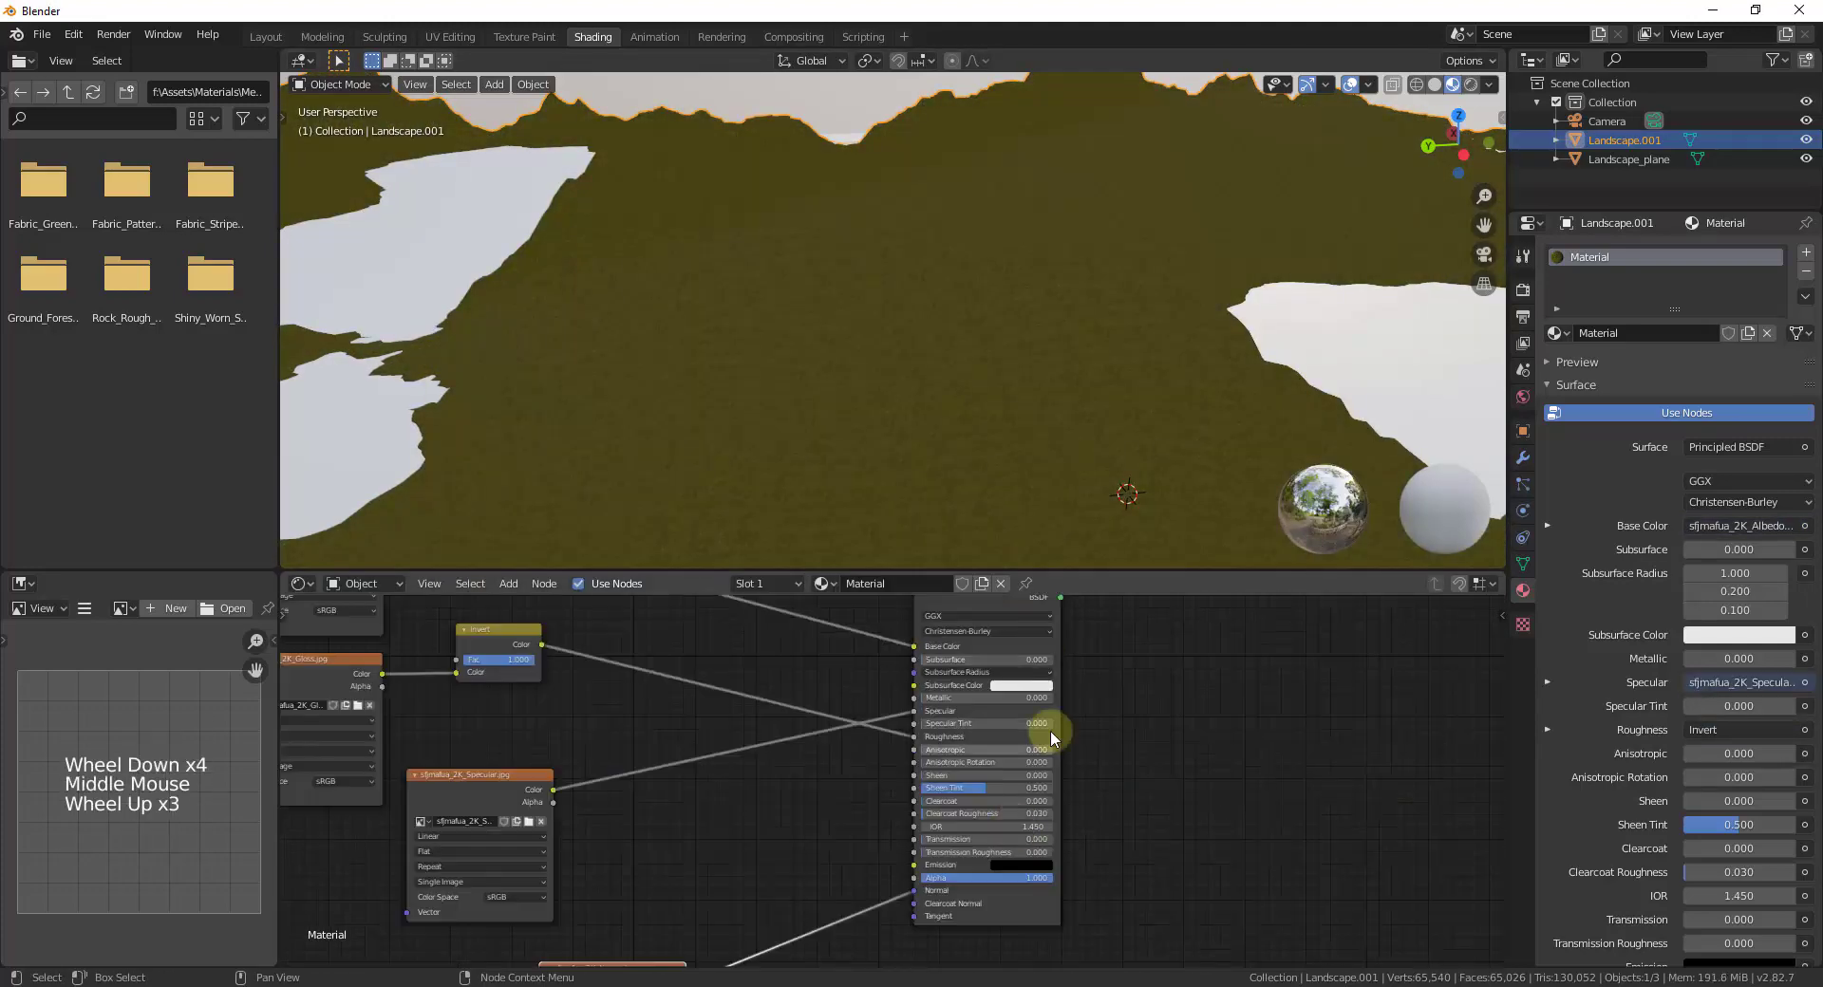
{"action": "scroll", "coordinate": [862, 343], "scroll_direction": "up", "scroll_amount": 8}
{"action": "scroll", "coordinate": [862, 344], "scroll_direction": "down", "scroll_amount": 10}
{"action": "middle_click_drag", "start_coordinate": [855, 352], "coordinate": [862, 344]}
{"action": "scroll", "coordinate": [959, 362], "scroll_direction": "up", "scroll_amount": 8}
{"action": "middle_click_drag", "start_coordinate": [1025, 376], "coordinate": [1034, 264]}
{"action": "scroll", "coordinate": [1022, 216], "scroll_direction": "down", "scroll_amount": 4}
{"action": "scroll", "coordinate": [1028, 243], "scroll_direction": "up", "scroll_amount": 18}
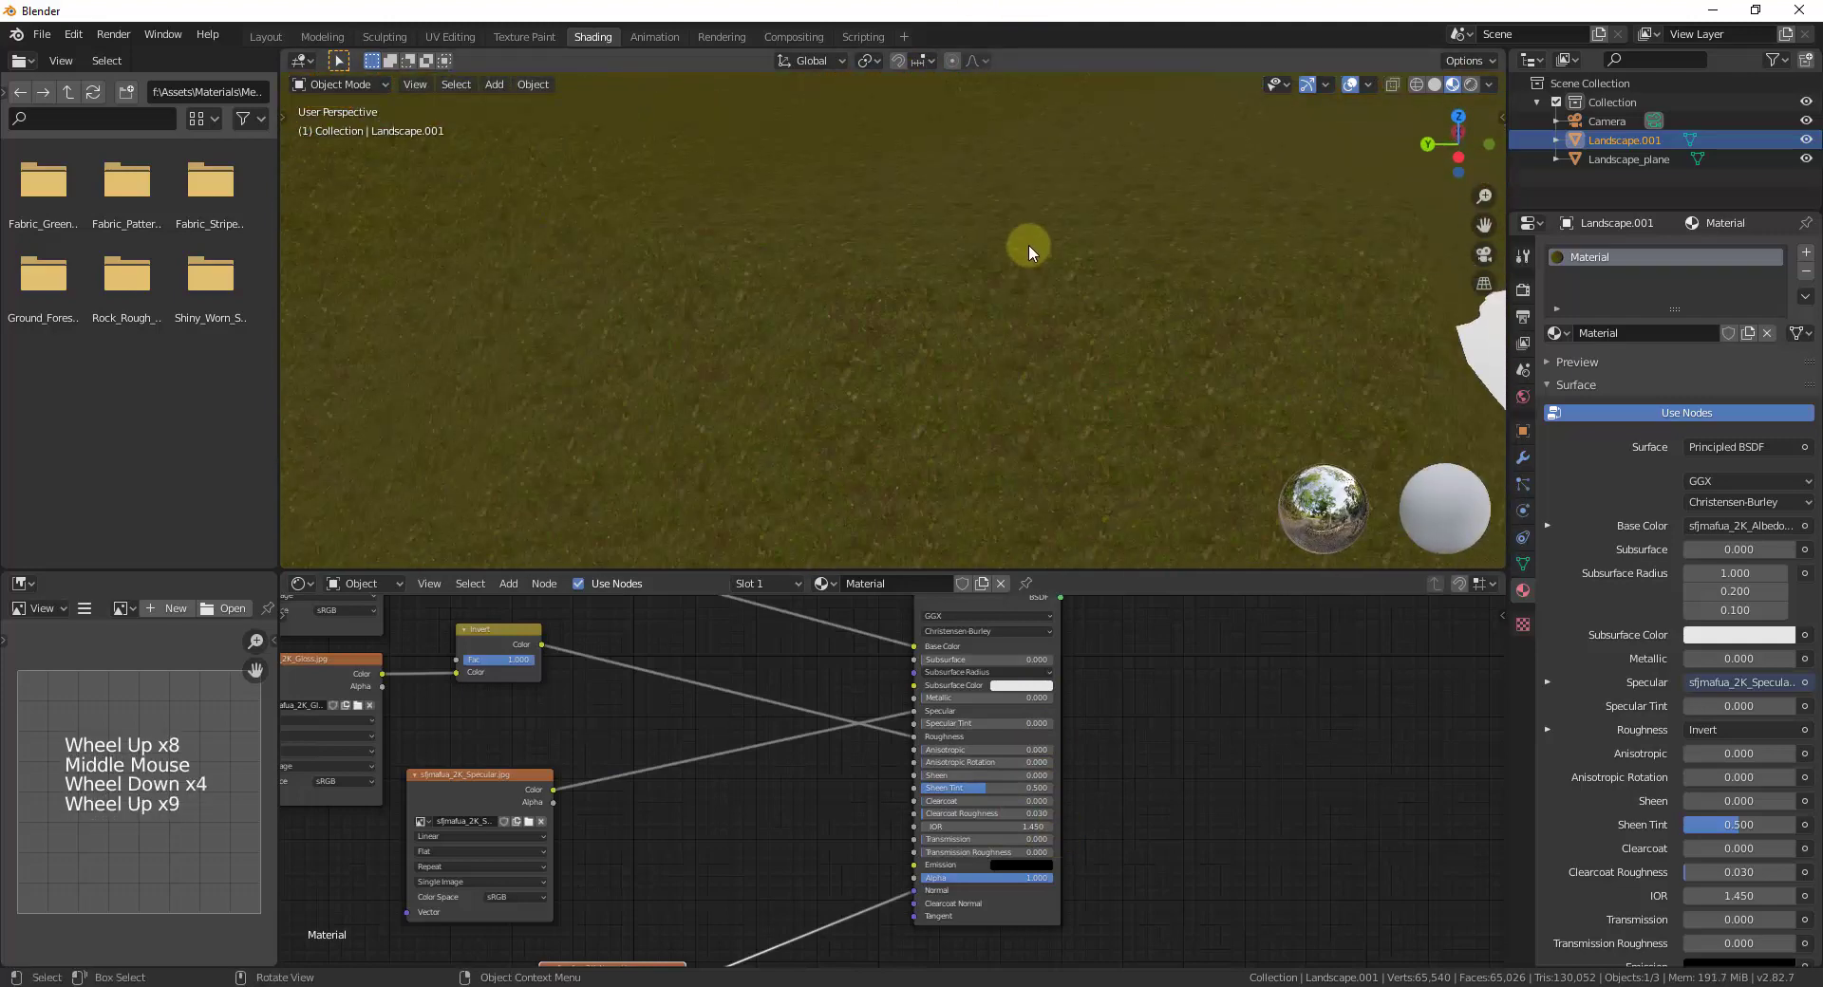
{"action": "scroll", "coordinate": [1014, 332], "scroll_direction": "down", "scroll_amount": 14}
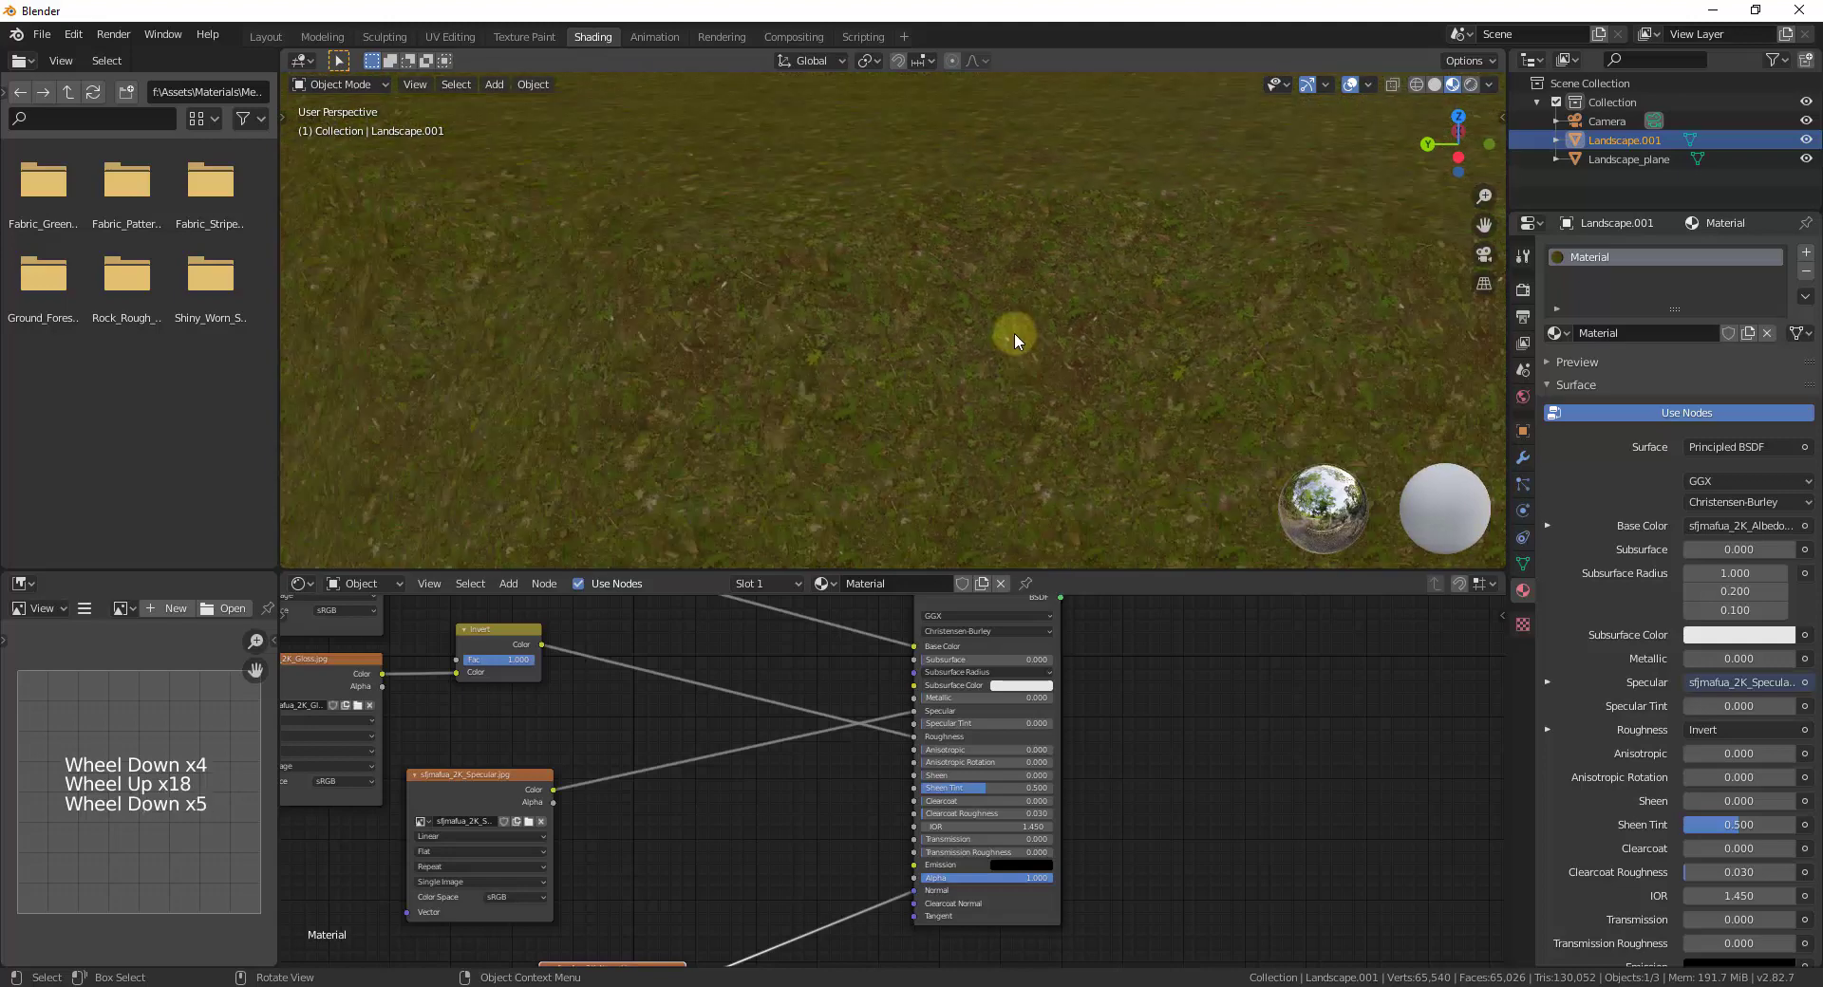
{"action": "middle_click_drag", "start_coordinate": [1017, 327], "coordinate": [1029, 235]}
{"action": "scroll", "coordinate": [1060, 265], "scroll_direction": "down", "scroll_amount": 6}
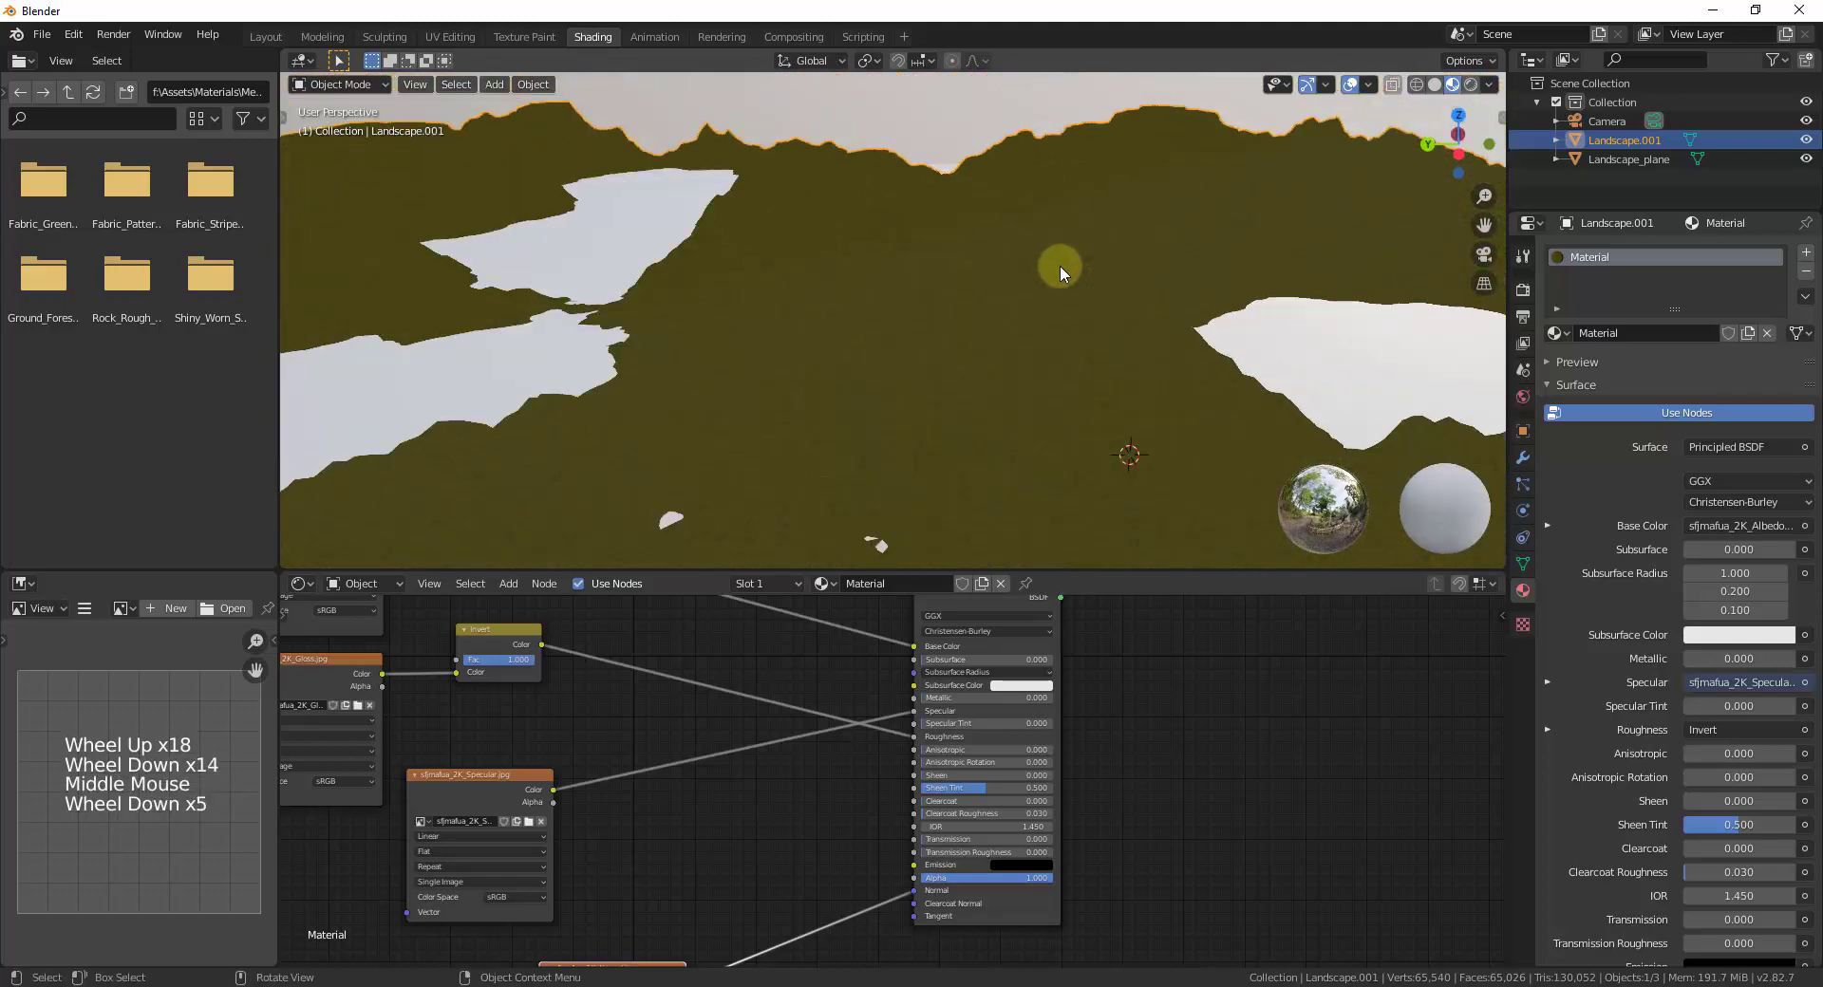
{"action": "scroll", "coordinate": [1038, 262], "scroll_direction": "up", "scroll_amount": 4}
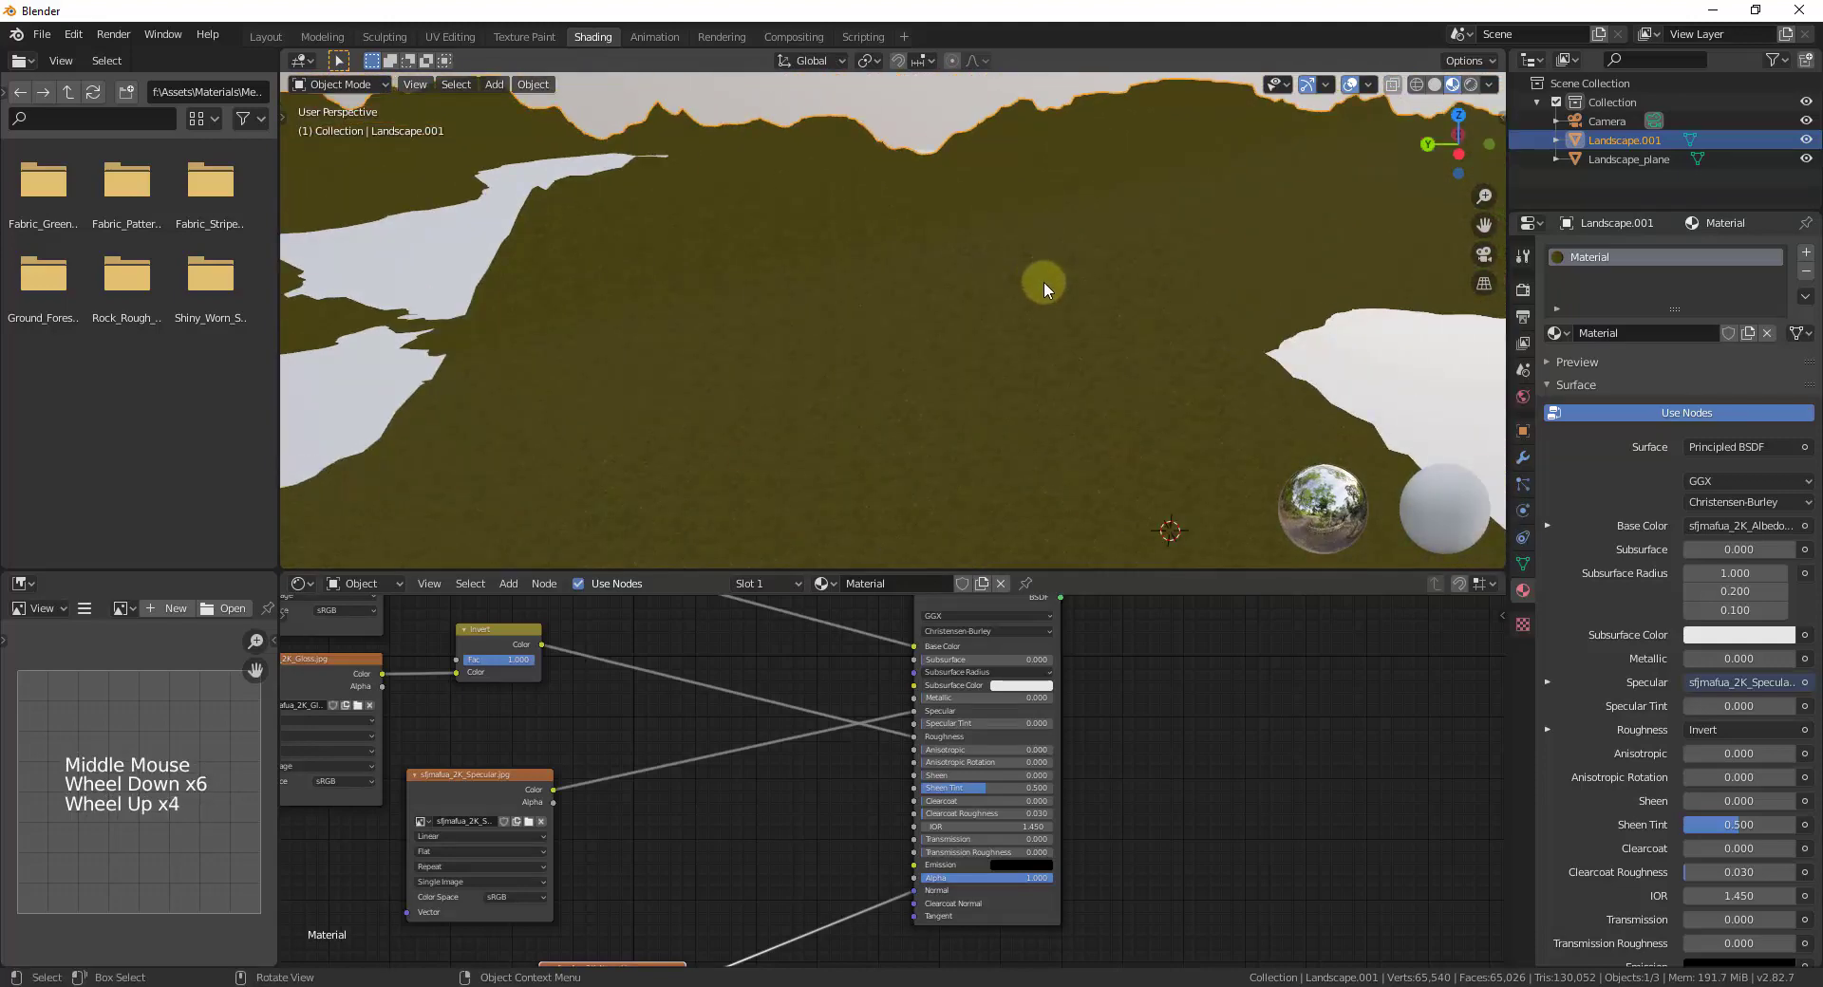
{"action": "scroll", "coordinate": [1050, 281], "scroll_direction": "down", "scroll_amount": 5}
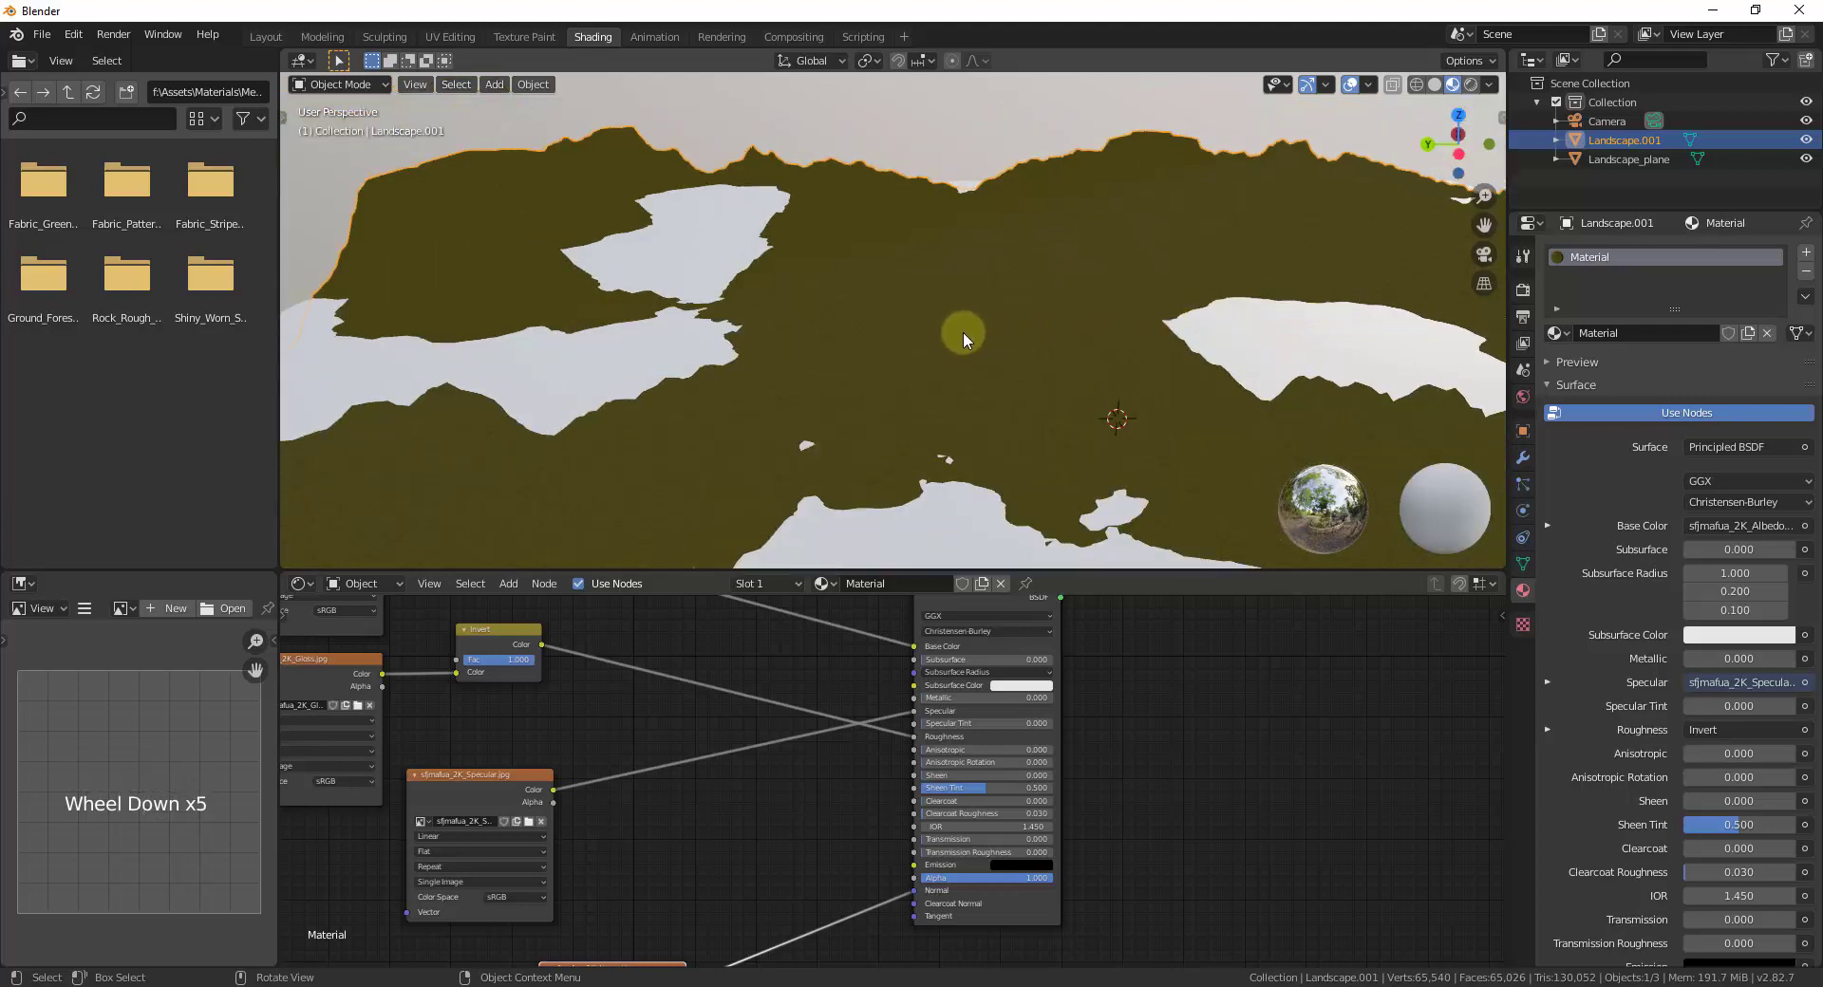
Step: In UV Editing, select all UVs, scale them down, then deselect to inspect the tiling
{"action": "left_click", "coordinate": [449, 37]}
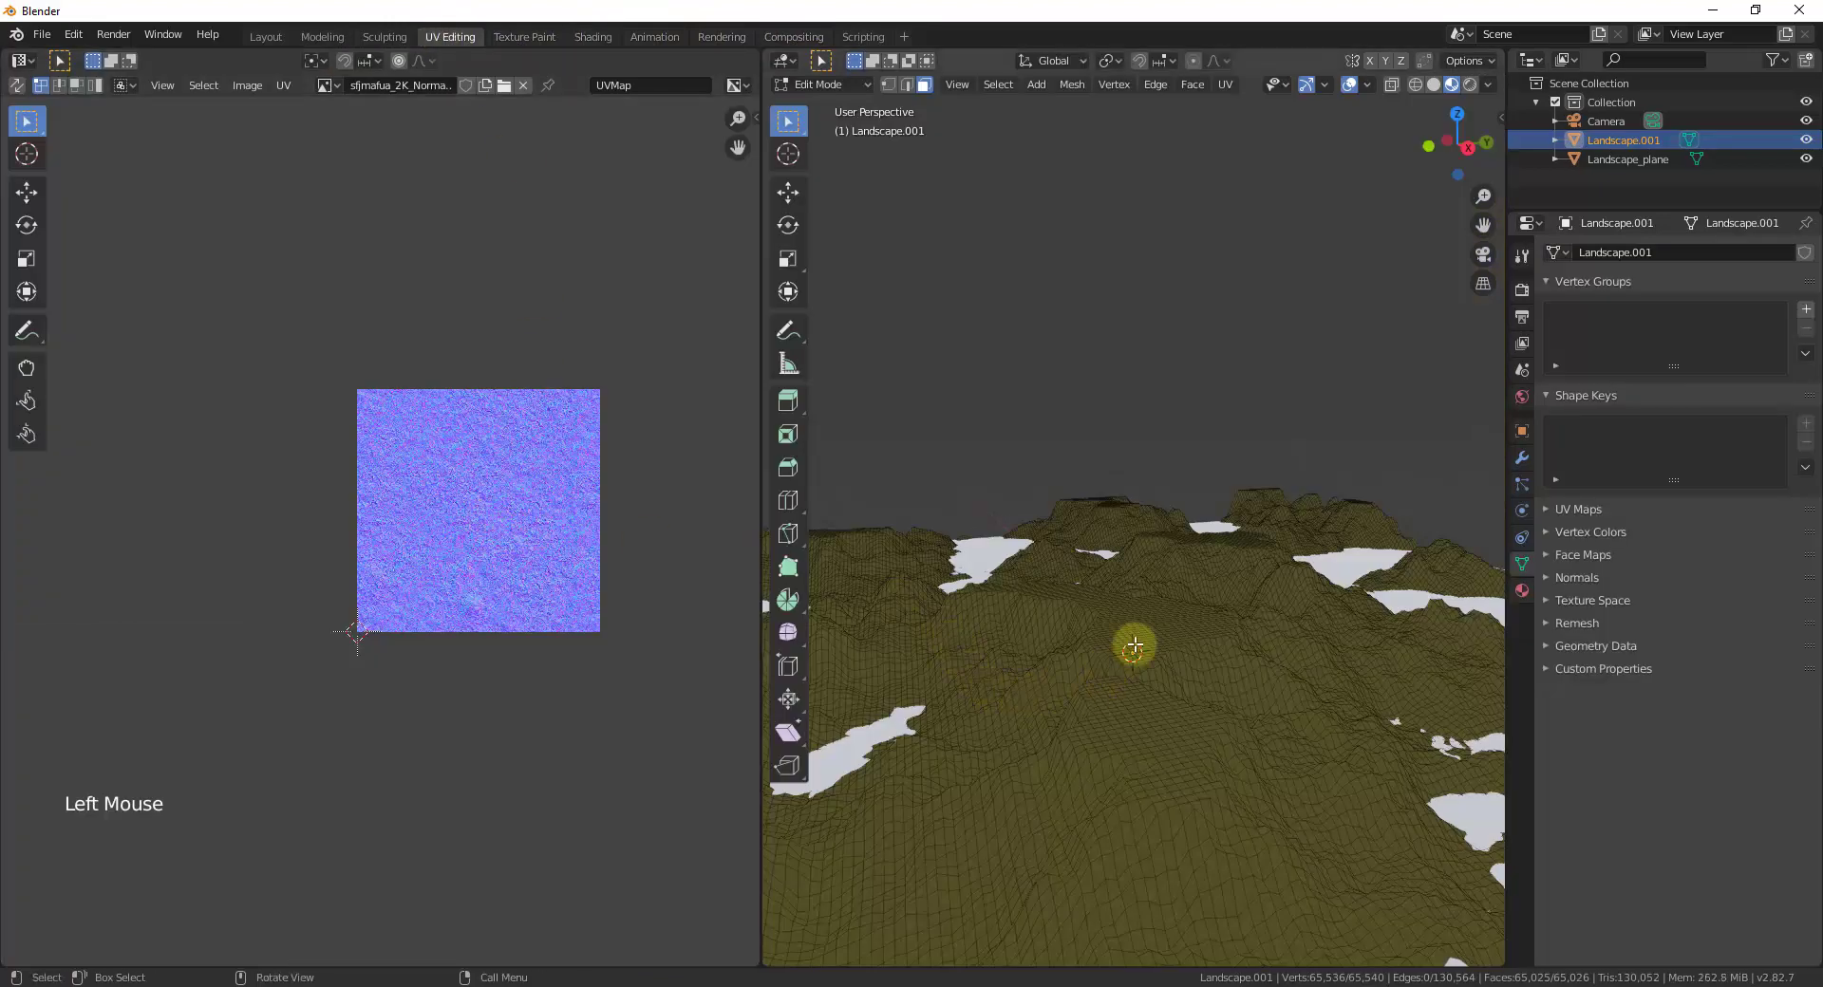
{"action": "key", "text": "a"}
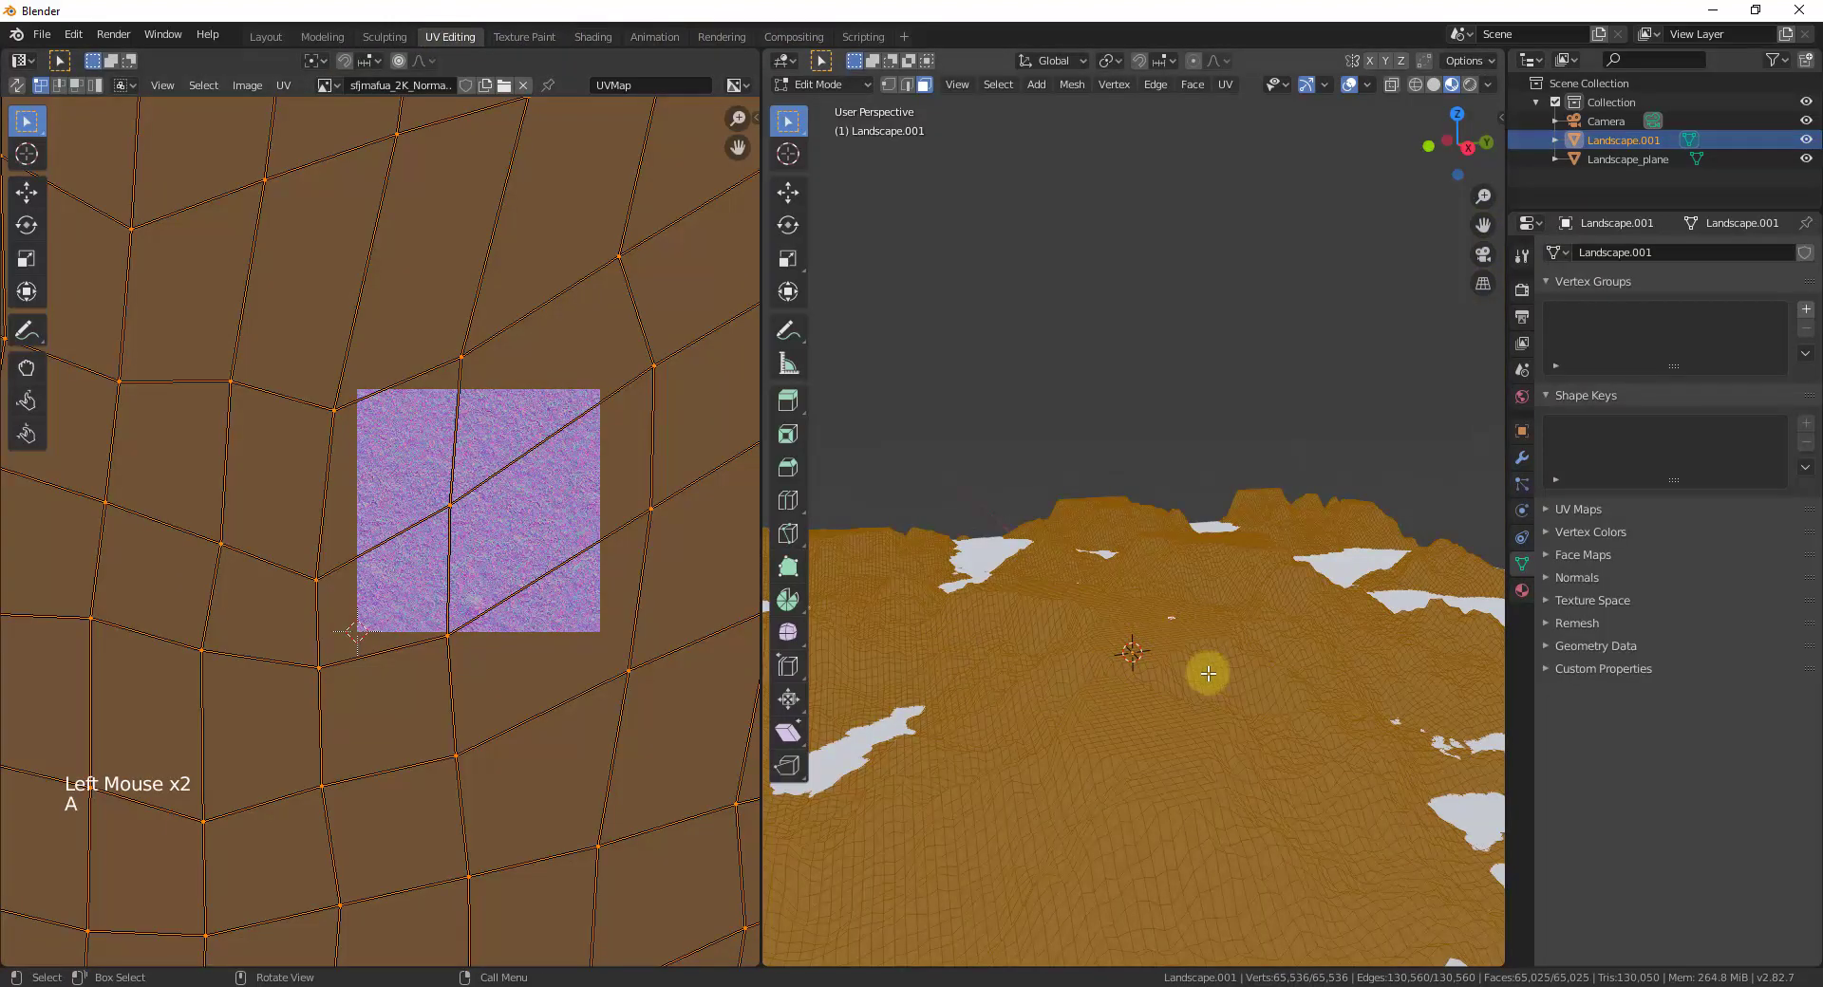
{"action": "key", "text": "s"}
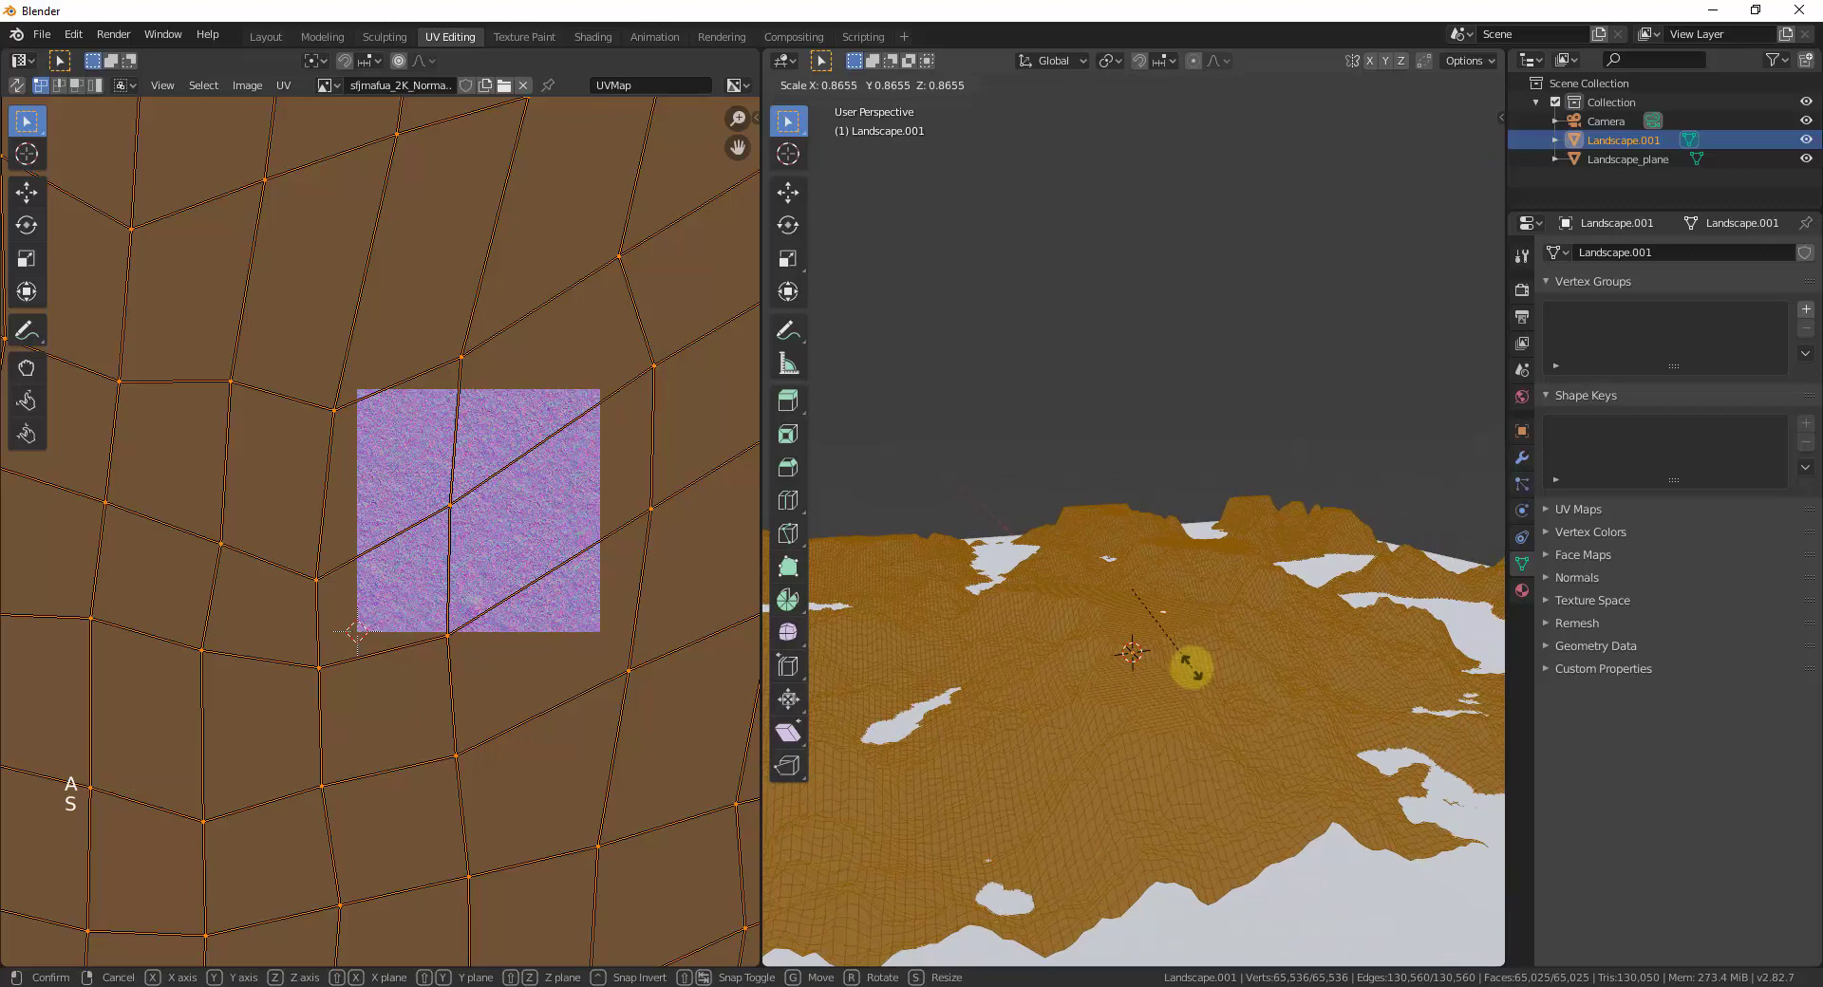
{"action": "left_click", "coordinate": [1190, 664]}
{"action": "left_click", "coordinate": [555, 540]}
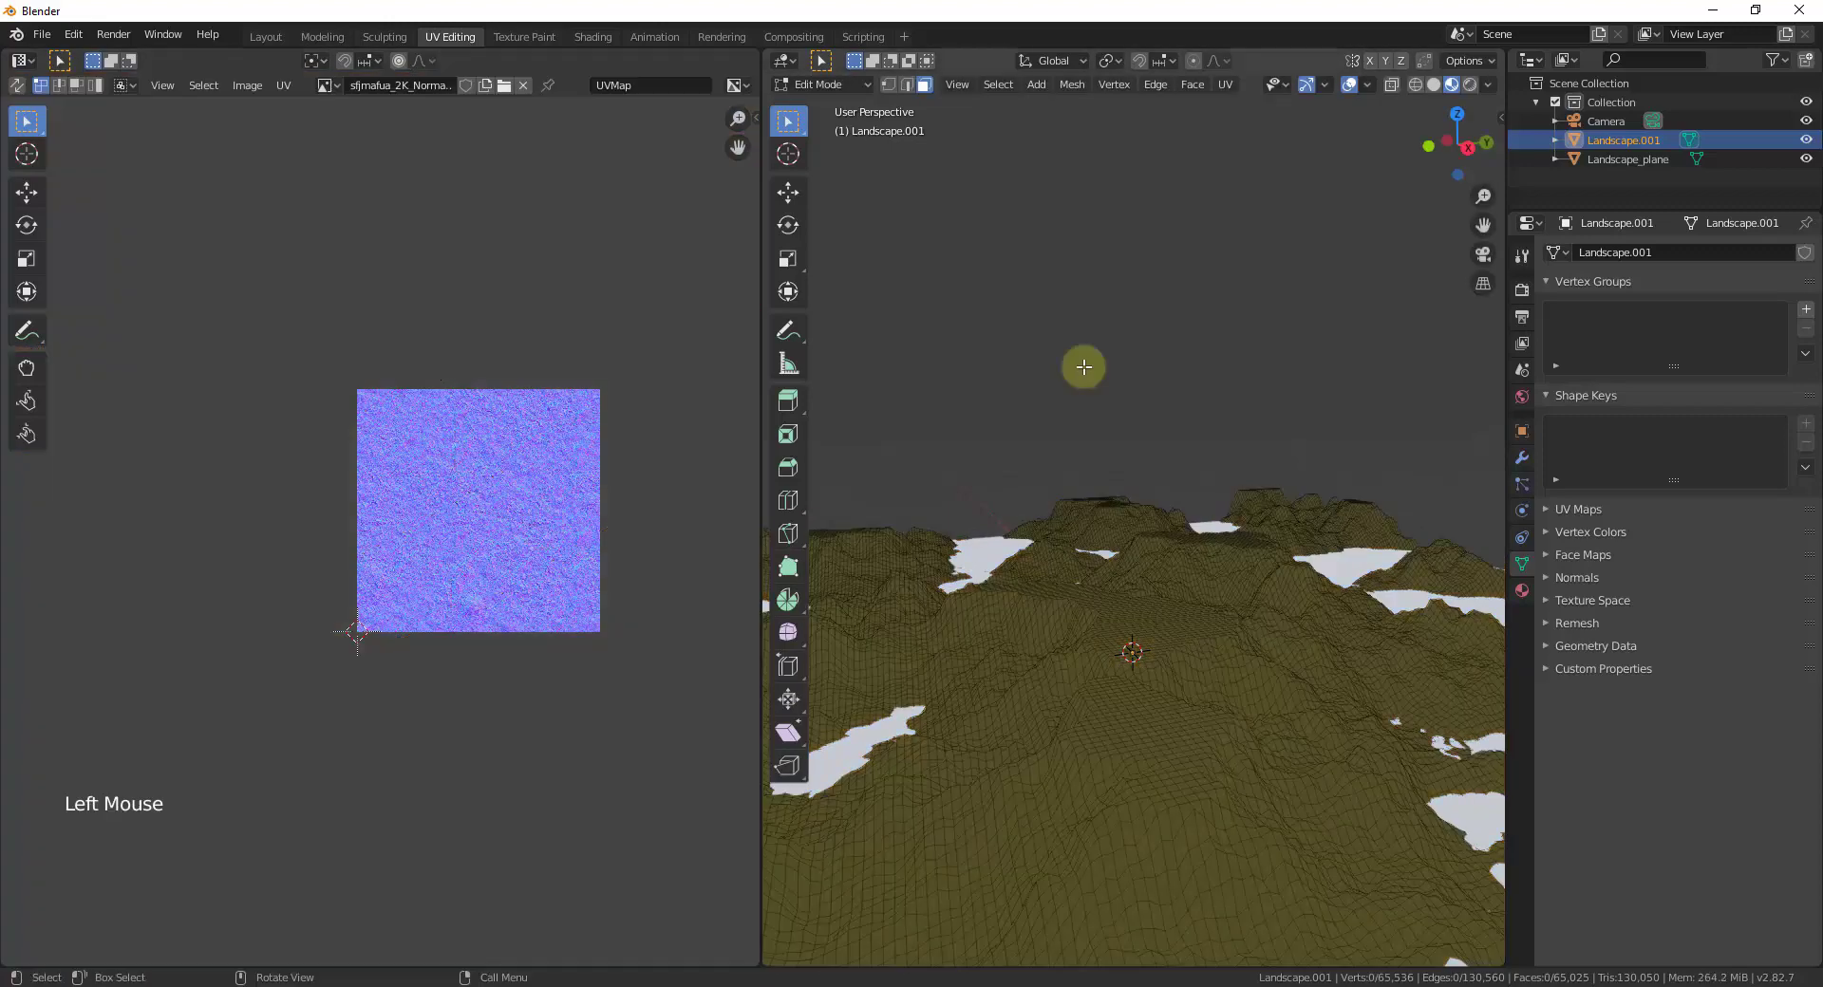
{"action": "scroll", "coordinate": [1032, 513], "scroll_direction": "up", "scroll_amount": 5}
{"action": "middle_click_drag", "start_coordinate": [1031, 513], "coordinate": [1066, 670]}
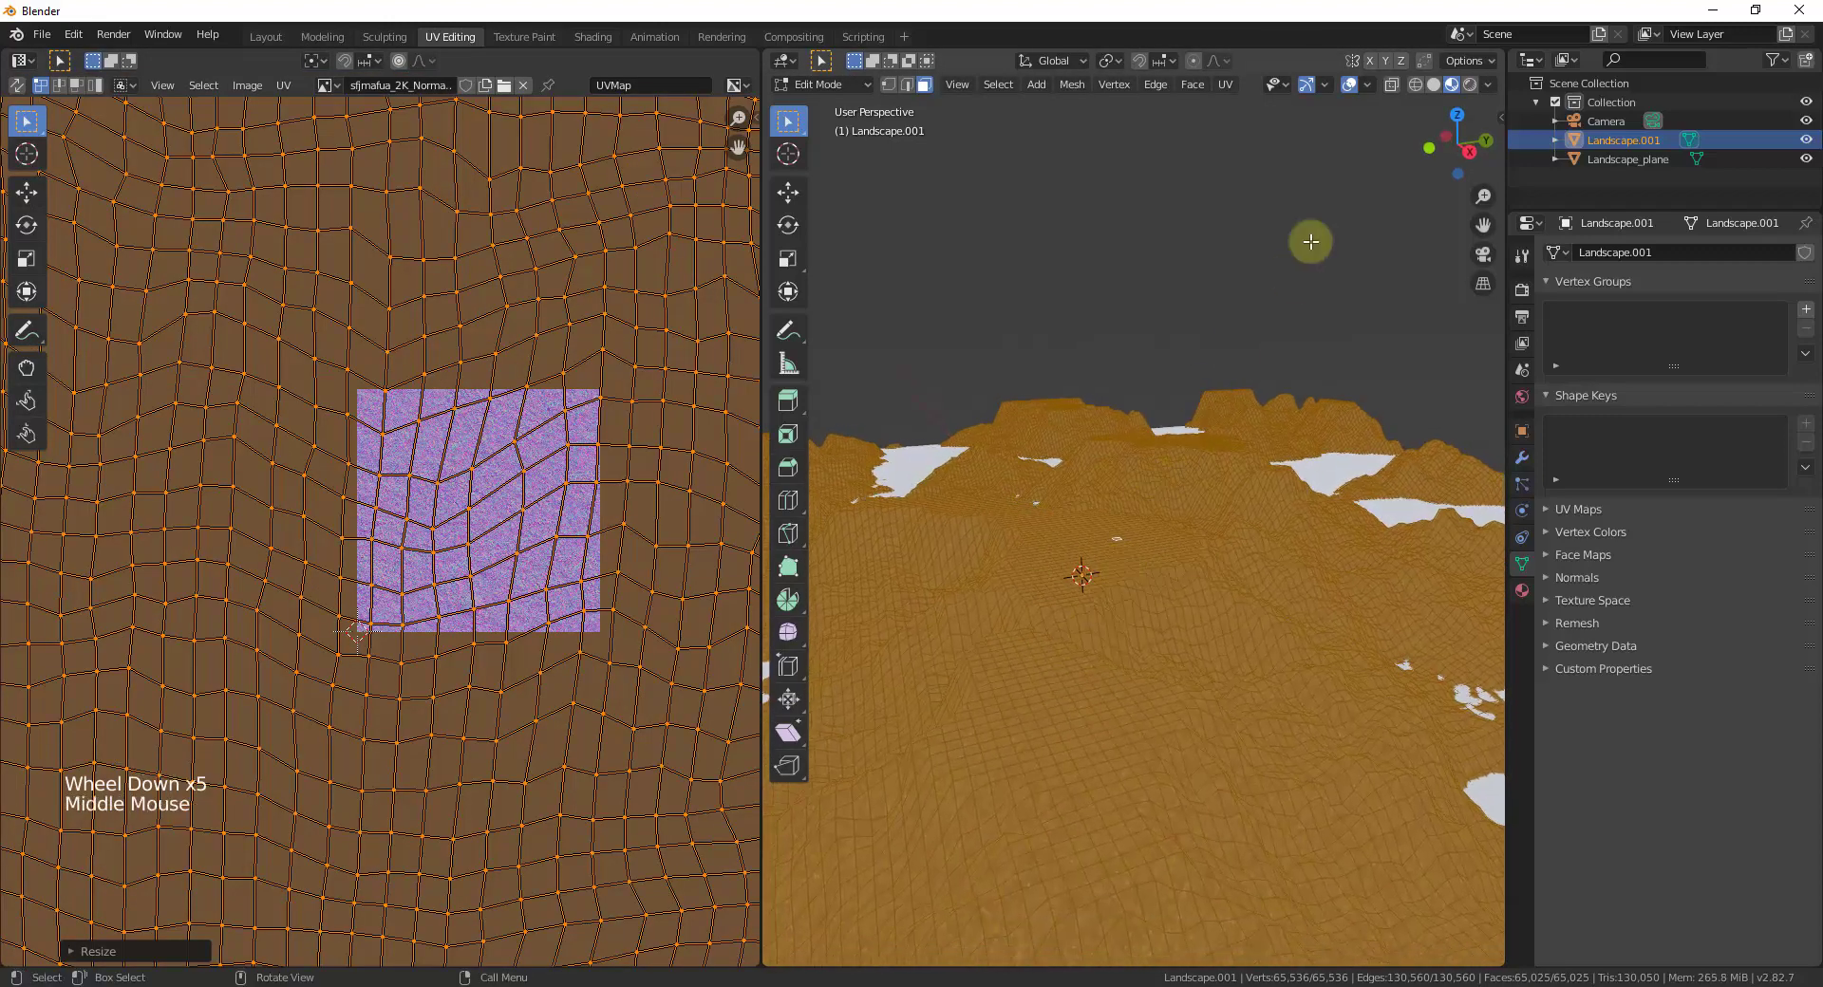
{"action": "left_click", "coordinate": [1051, 575]}
{"action": "scroll", "coordinate": [1082, 627], "scroll_direction": "up", "scroll_amount": 8}
{"action": "scroll", "coordinate": [1107, 684], "scroll_direction": "down", "scroll_amount": 7}
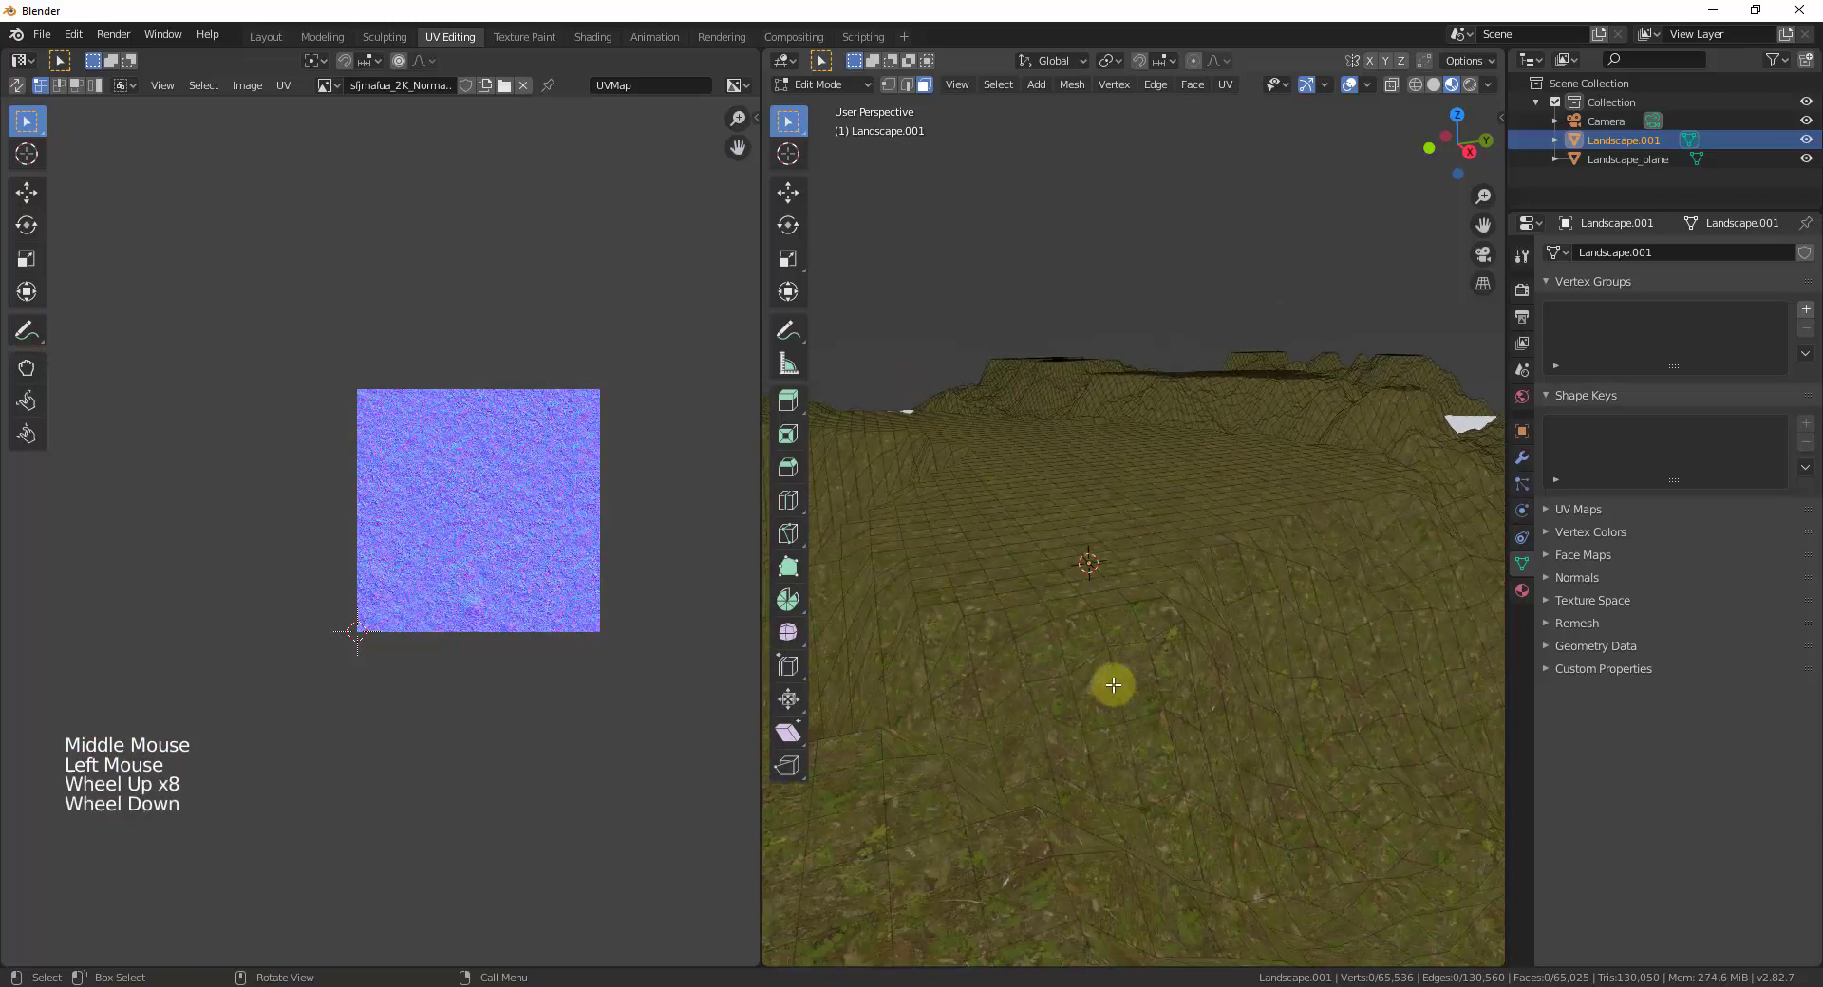
{"action": "middle_click_drag", "start_coordinate": [1107, 683], "coordinate": [1111, 592]}
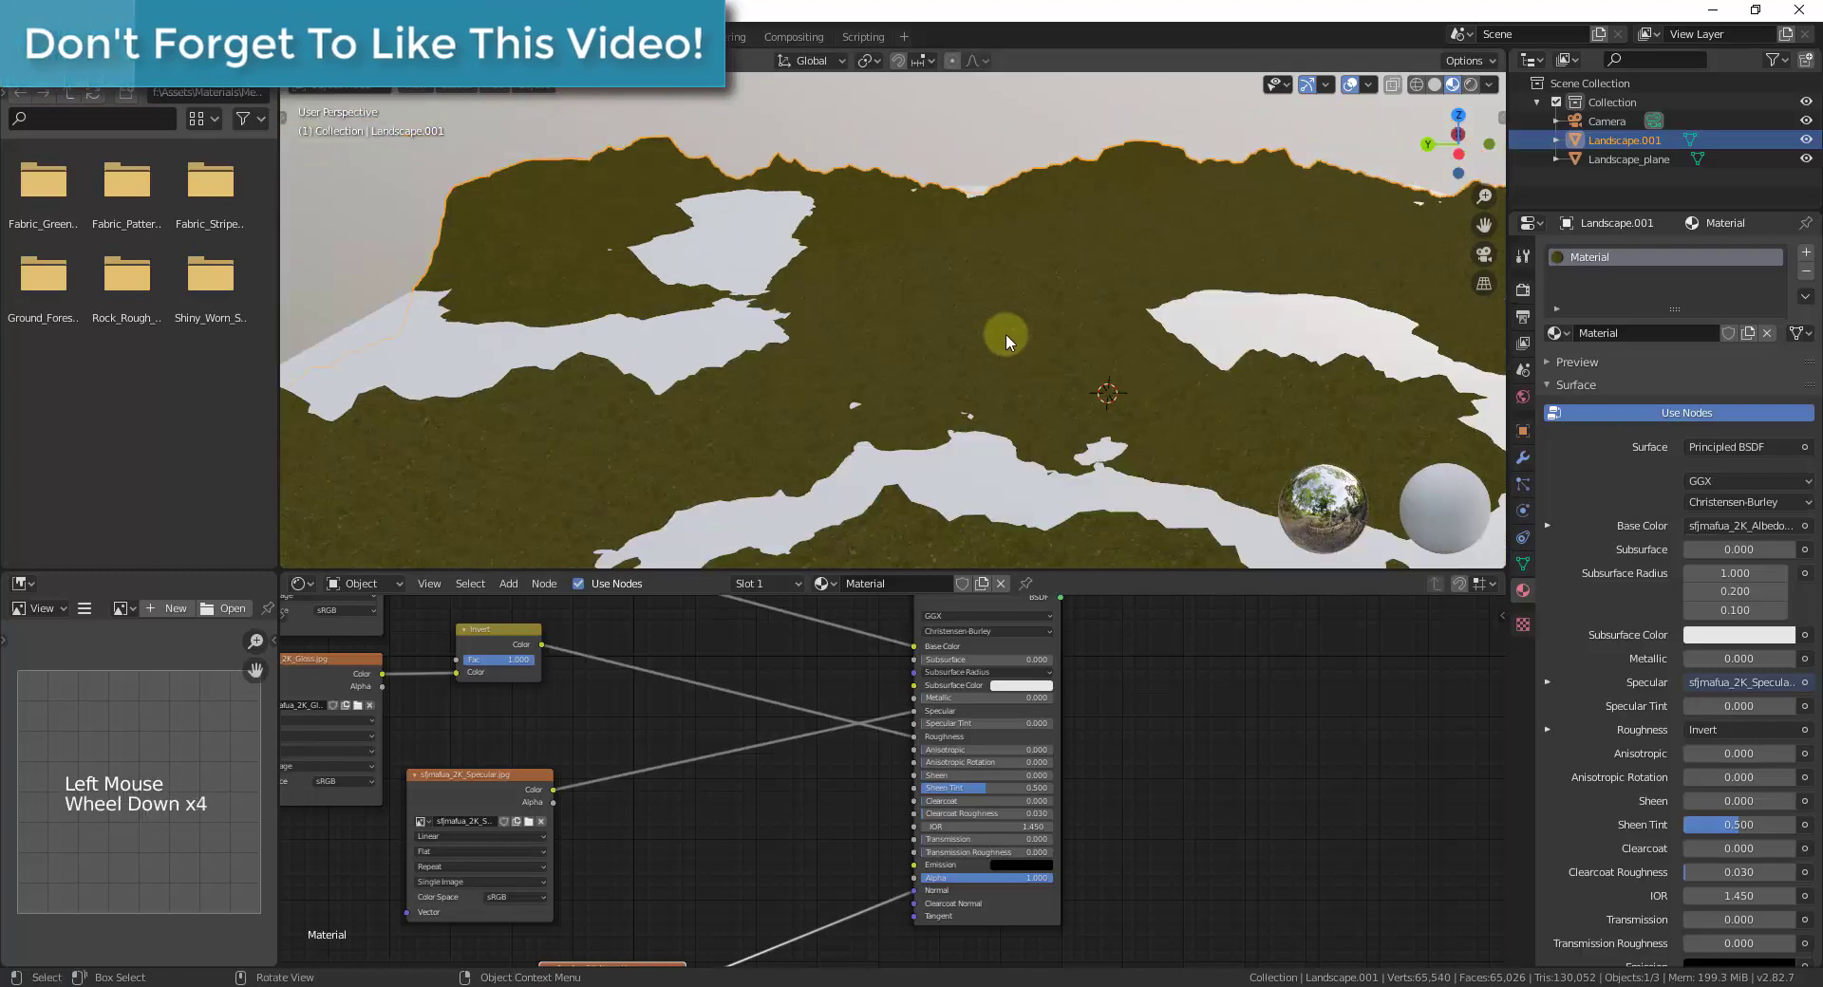
Step: Orbit around the landscape and switch the viewport to Rendered shading
{"action": "scroll", "coordinate": [1005, 333], "scroll_direction": "down", "scroll_amount": 4}
{"action": "middle_click_drag", "start_coordinate": [1006, 333], "coordinate": [1265, 240]}
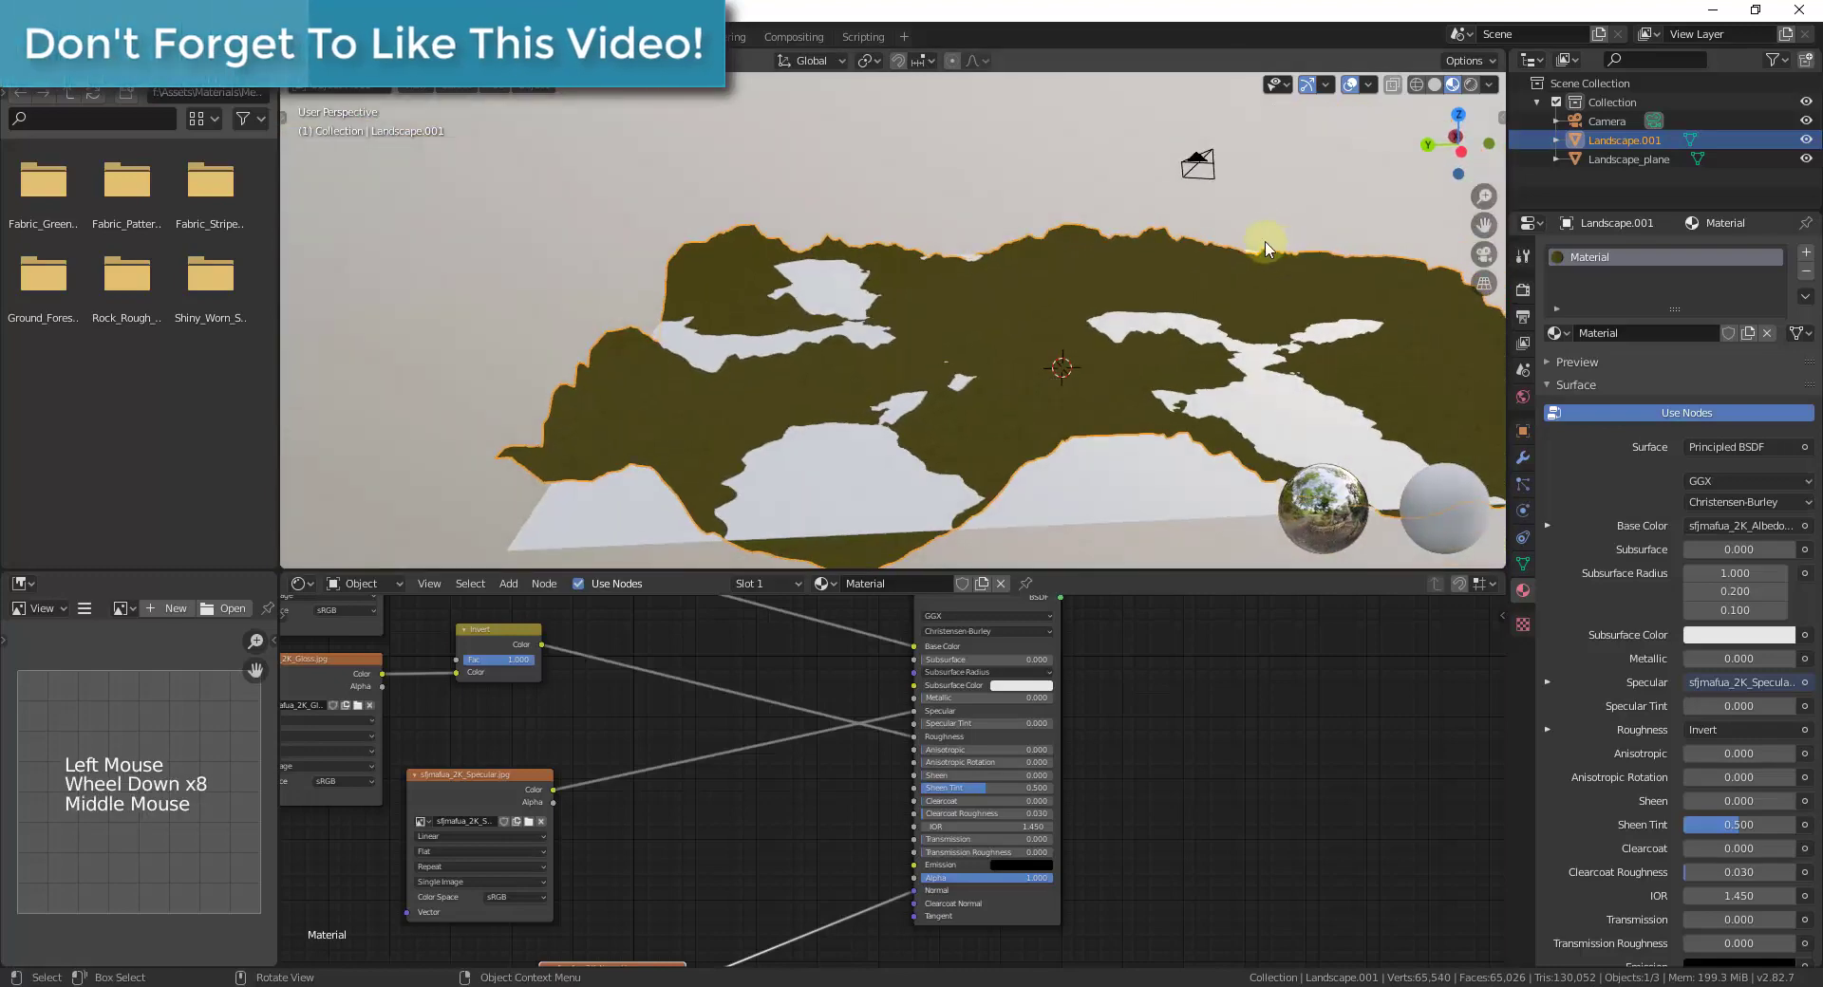
{"action": "scroll", "coordinate": [749, 443], "scroll_direction": "up", "scroll_amount": 8}
{"action": "scroll", "coordinate": [781, 390], "scroll_direction": "down", "scroll_amount": 4}
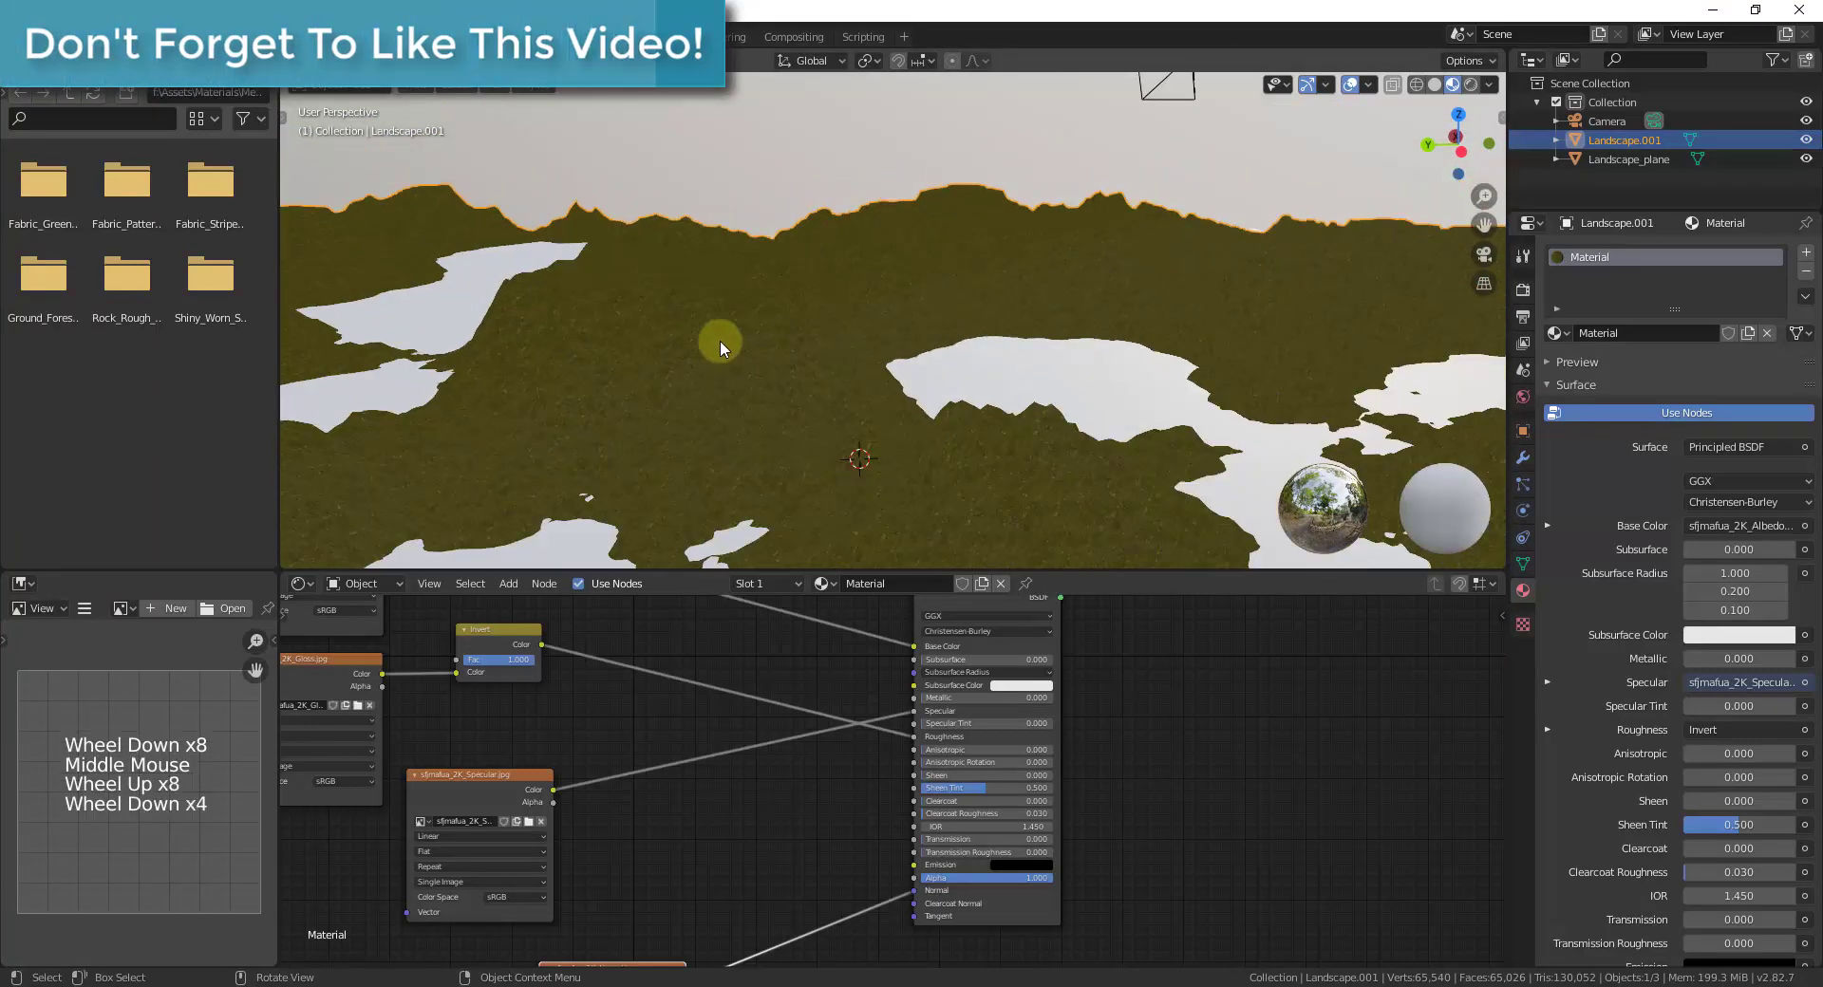
{"action": "middle_click_drag", "start_coordinate": [716, 338], "coordinate": [801, 350]}
{"action": "scroll", "coordinate": [850, 317], "scroll_direction": "down", "scroll_amount": 2}
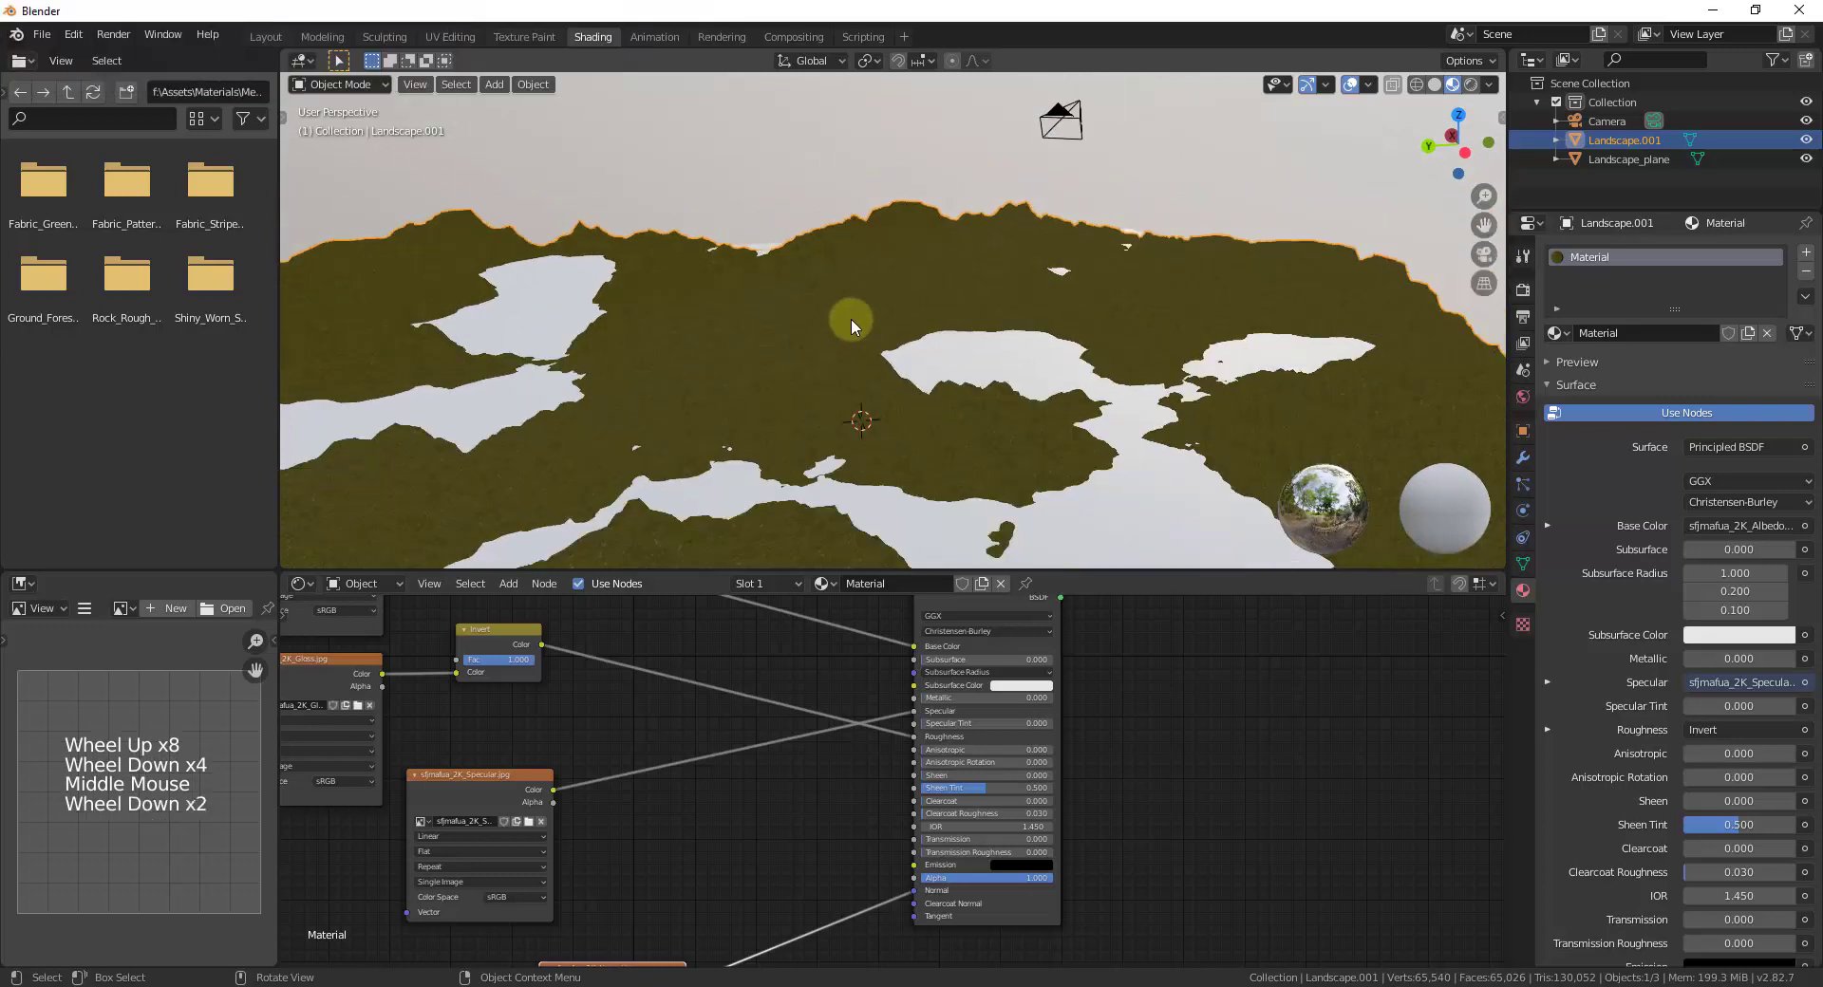
{"action": "left_click", "coordinate": [1472, 86]}
{"action": "left_click", "coordinate": [1472, 86]}
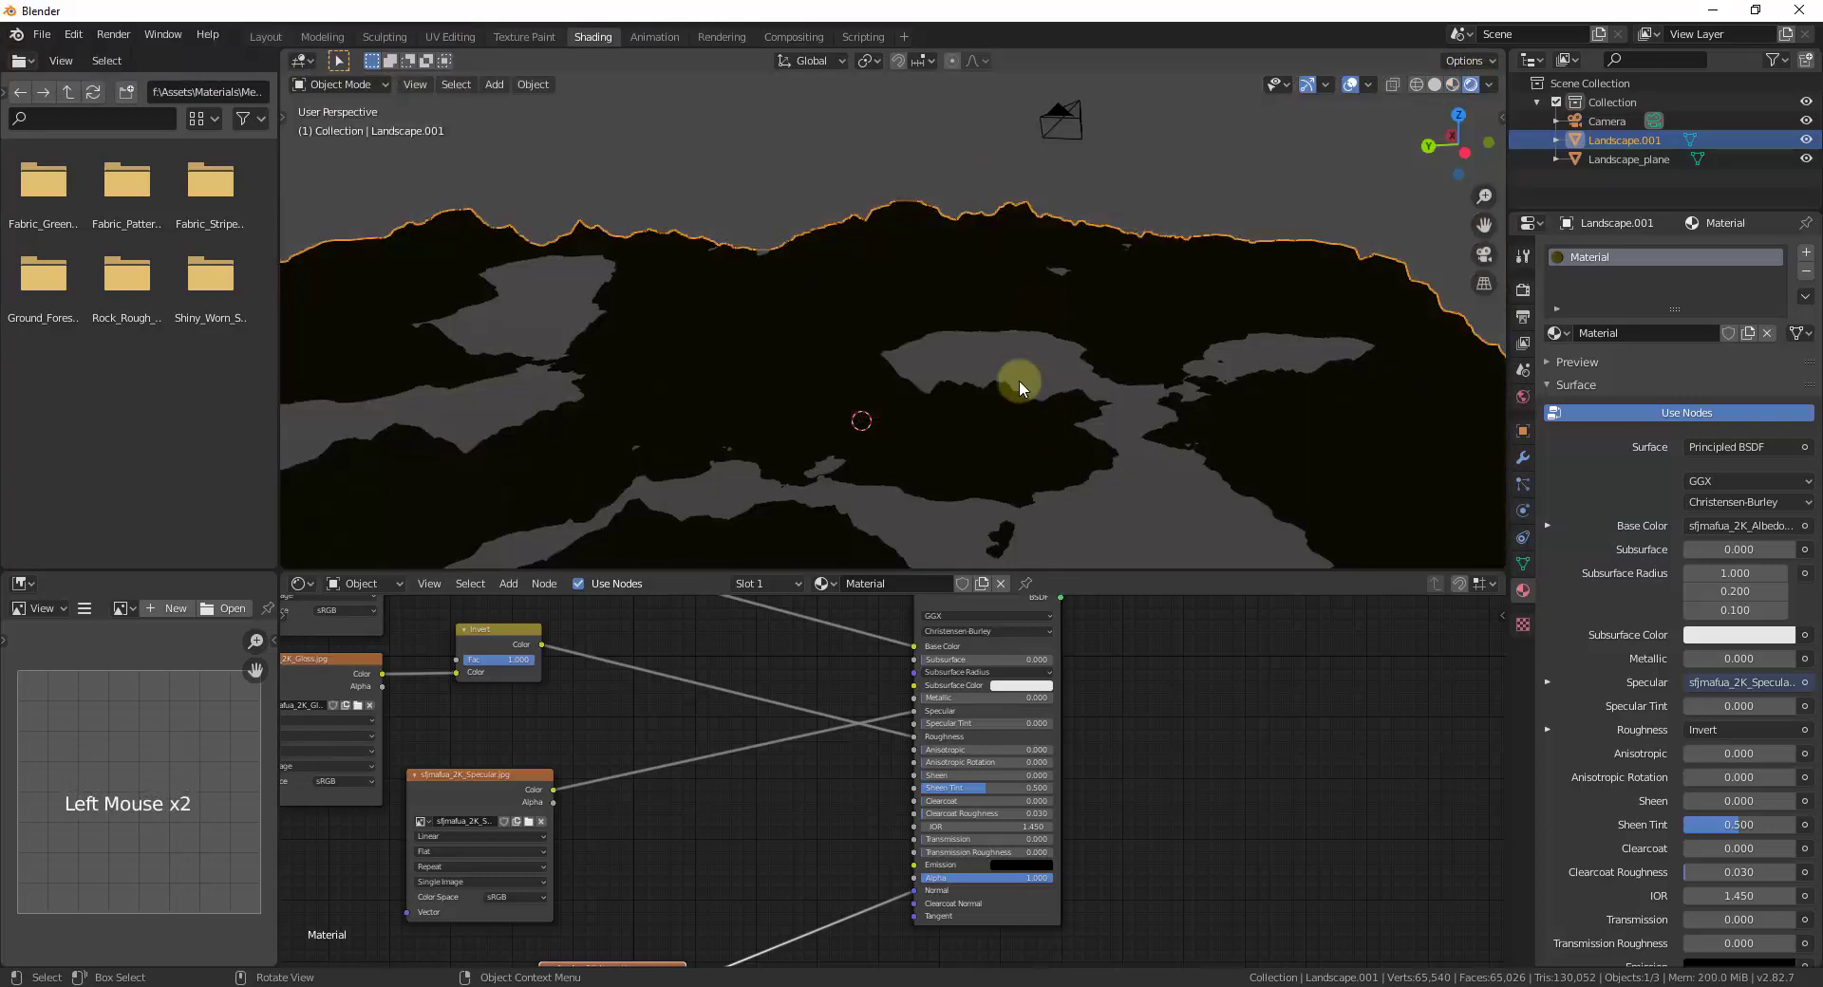
{"action": "key", "text": "shift+a"}
Step: Add a Sun light, raise it above the terrain and tilt it diagonally
{"action": "mouse_move", "coordinate": [983, 597]}
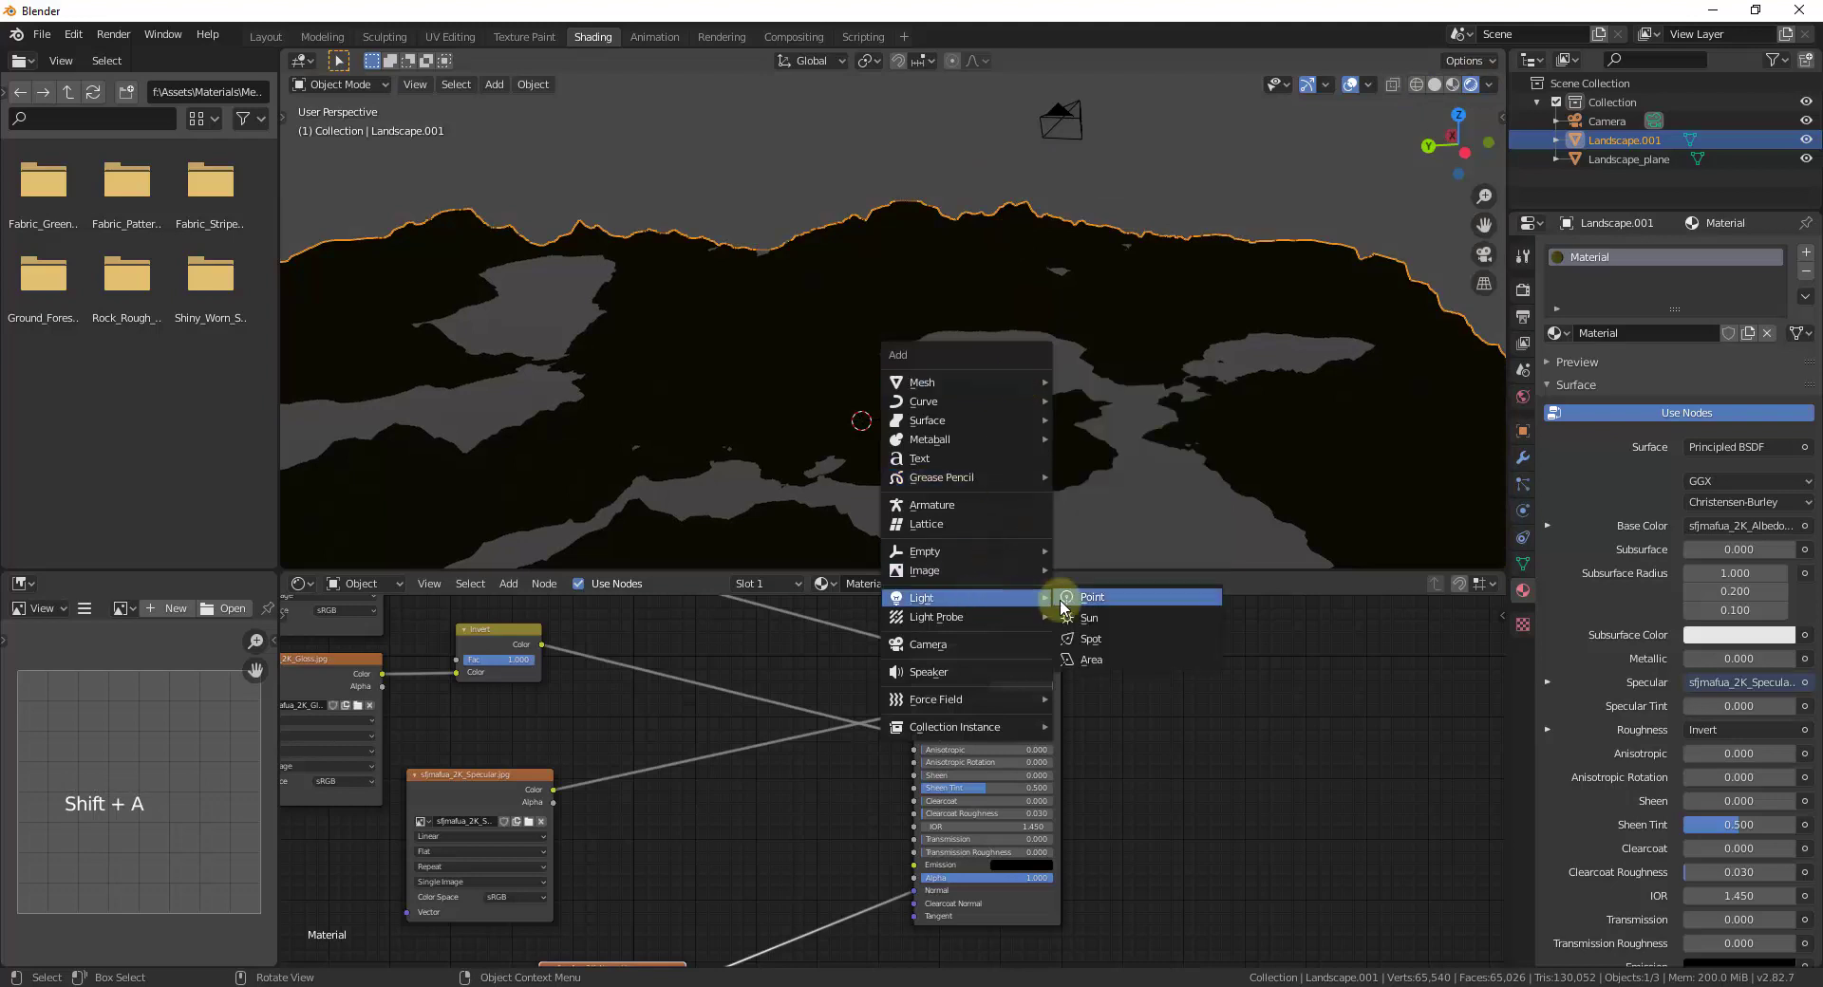
{"action": "left_click", "coordinate": [1092, 619]}
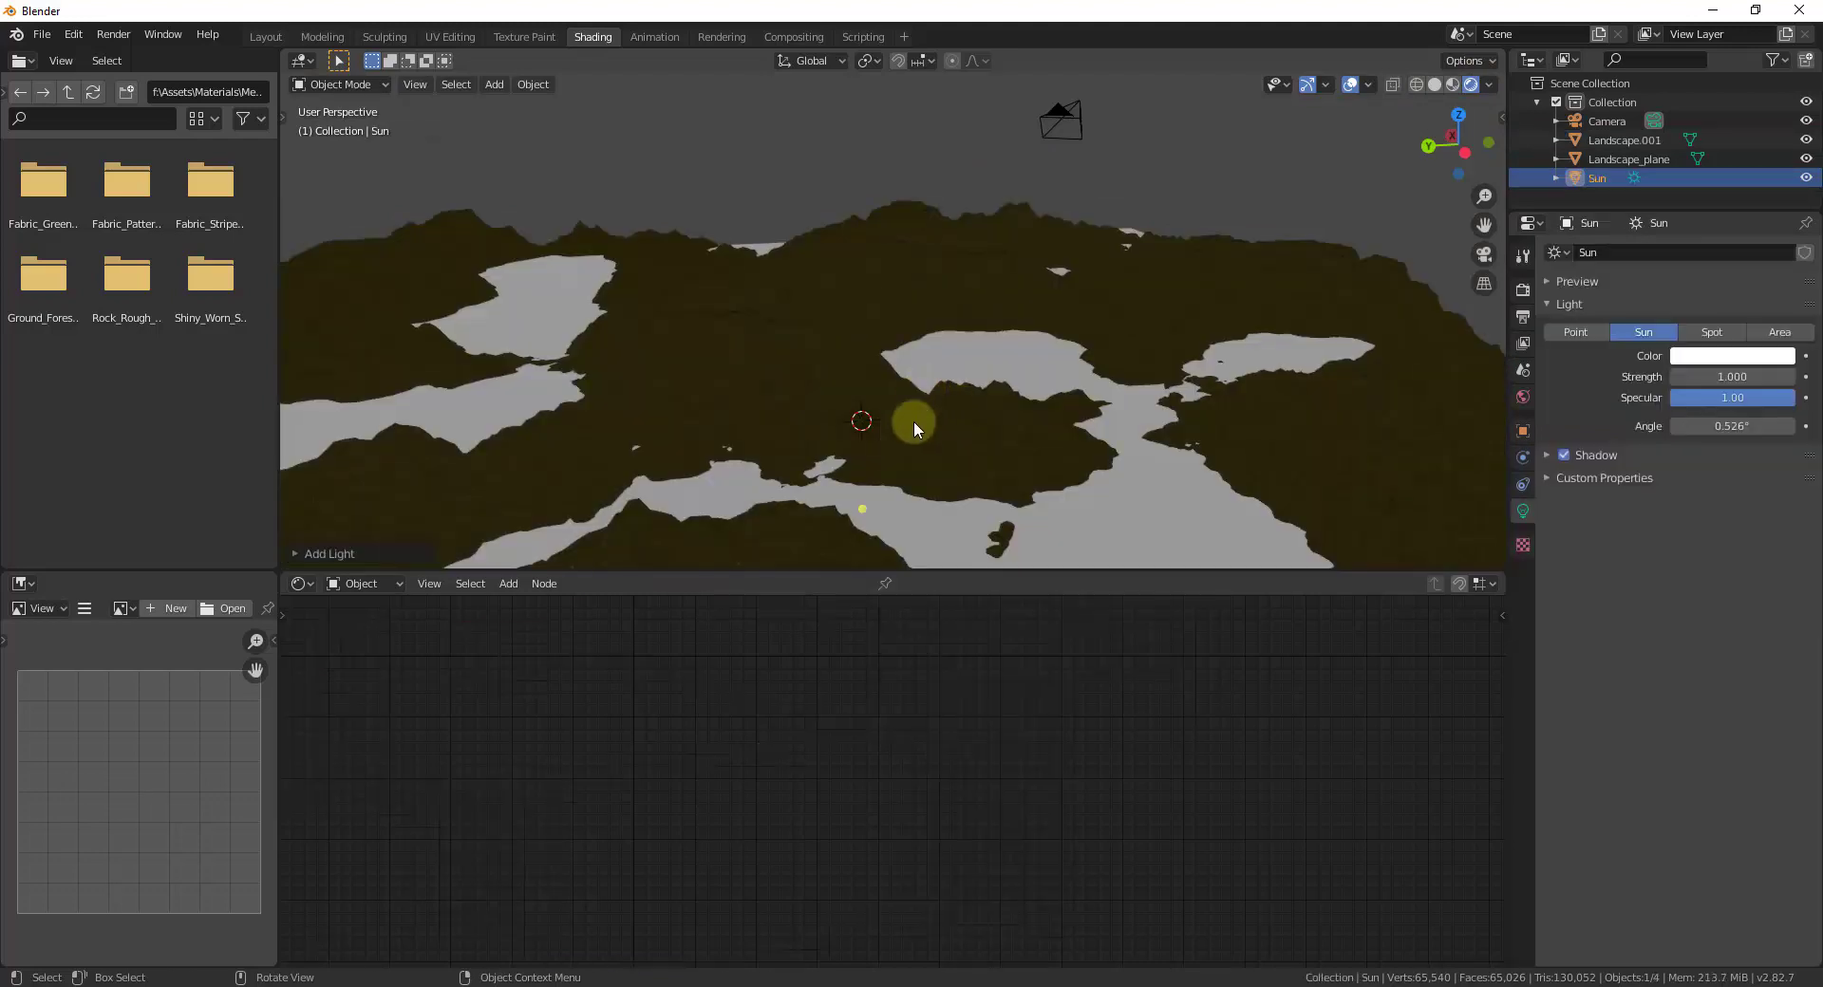
{"action": "key", "text": "g"}
{"action": "left_click", "coordinate": [899, 119]}
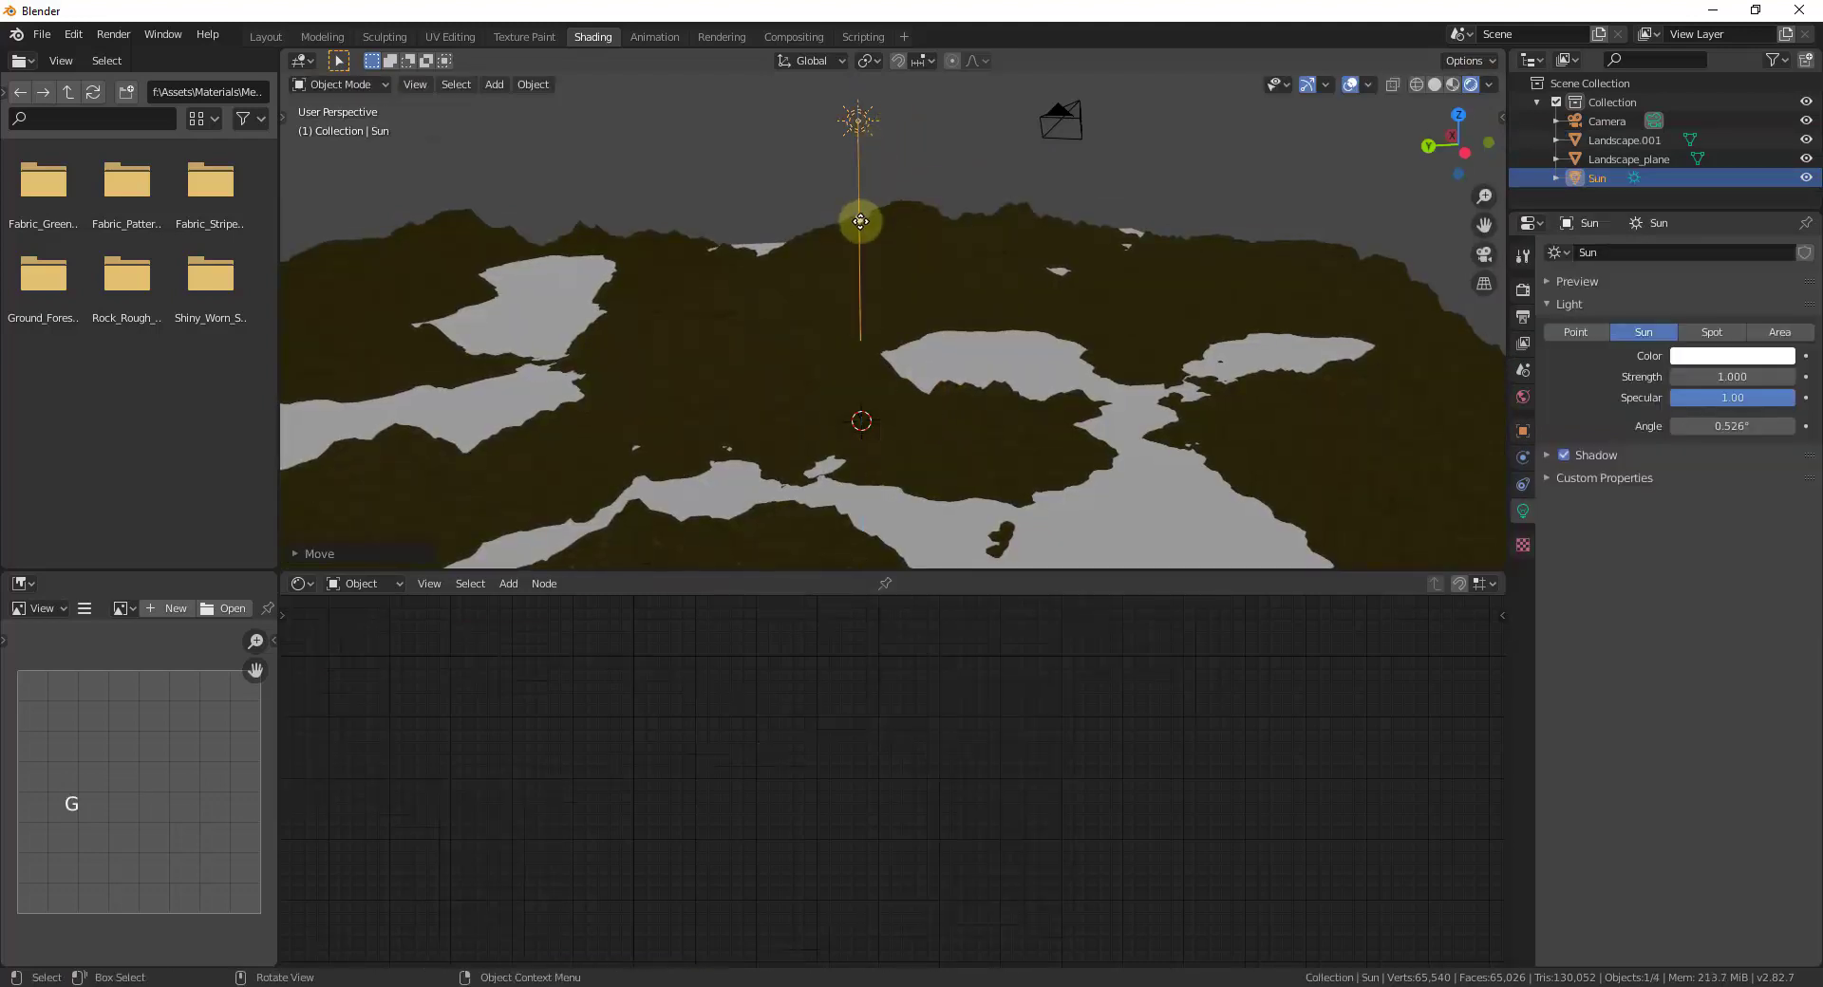
{"action": "left_click_drag", "start_coordinate": [860, 221], "coordinate": [723, 245]}
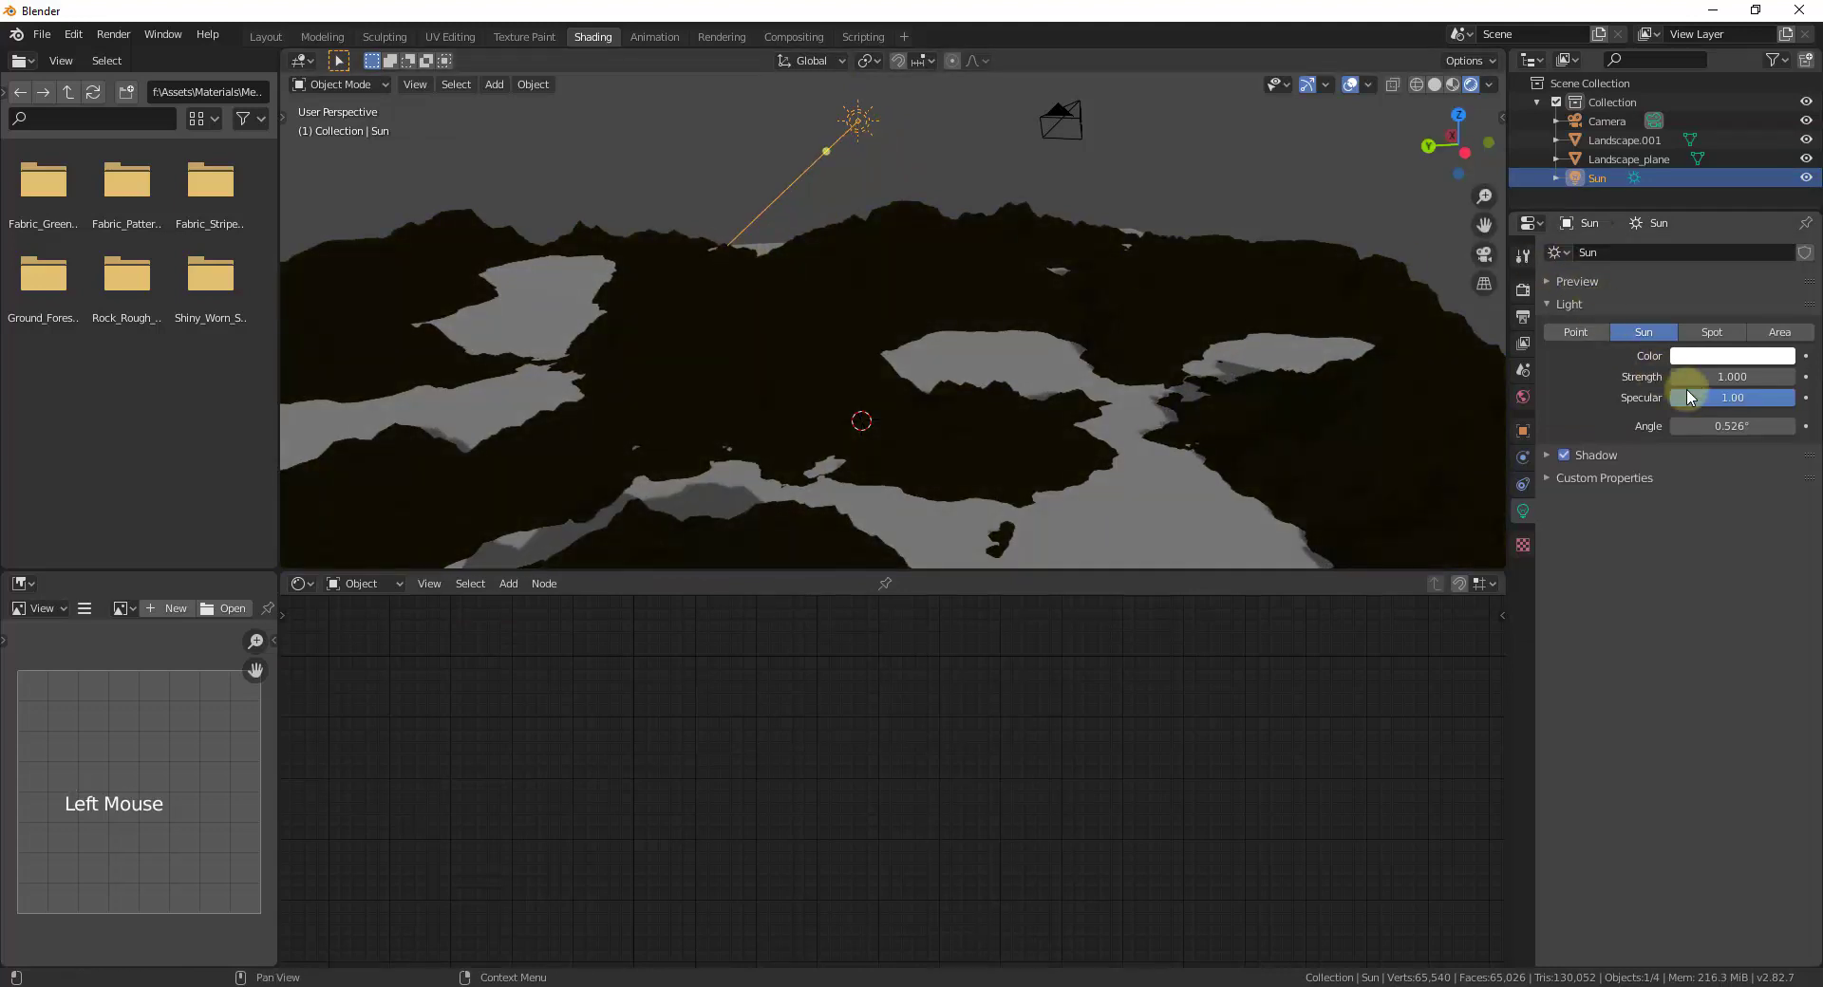
Step: Set the sun's Strength to 100 and reposition the lamp
{"action": "double_click", "coordinate": [1692, 377]}
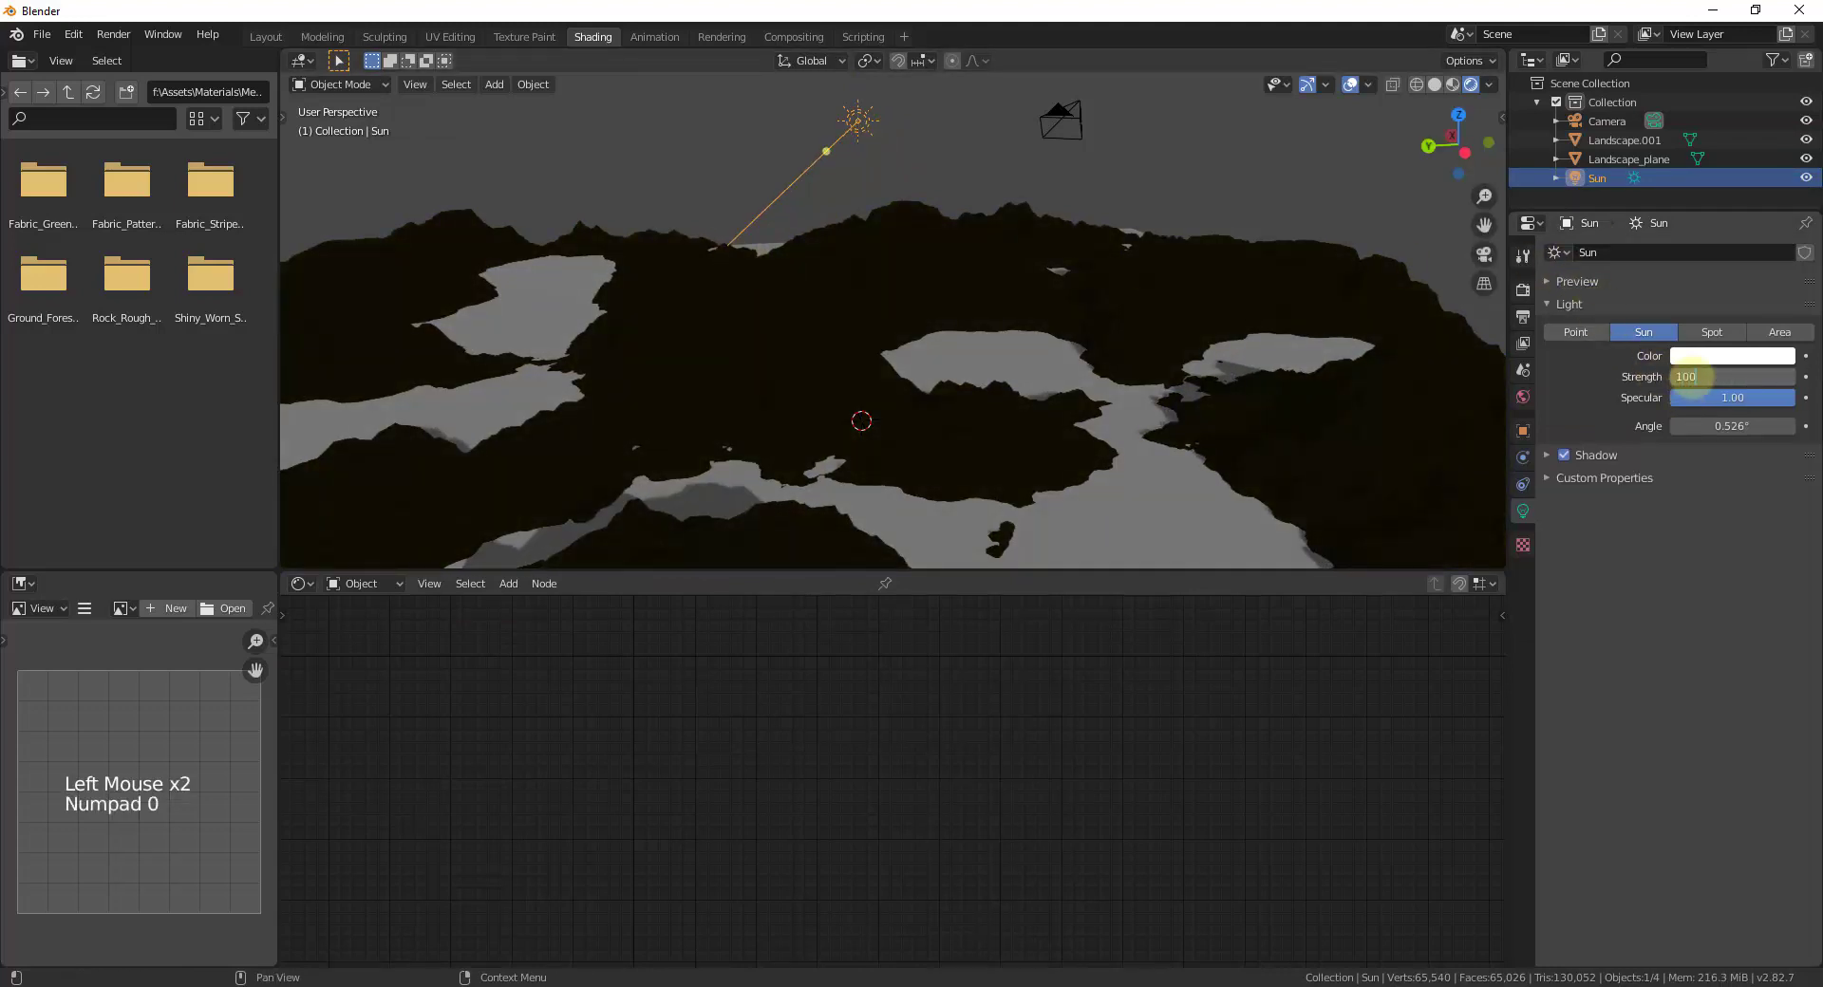
{"action": "type", "text": "100"}
{"action": "key", "text": "Return"}
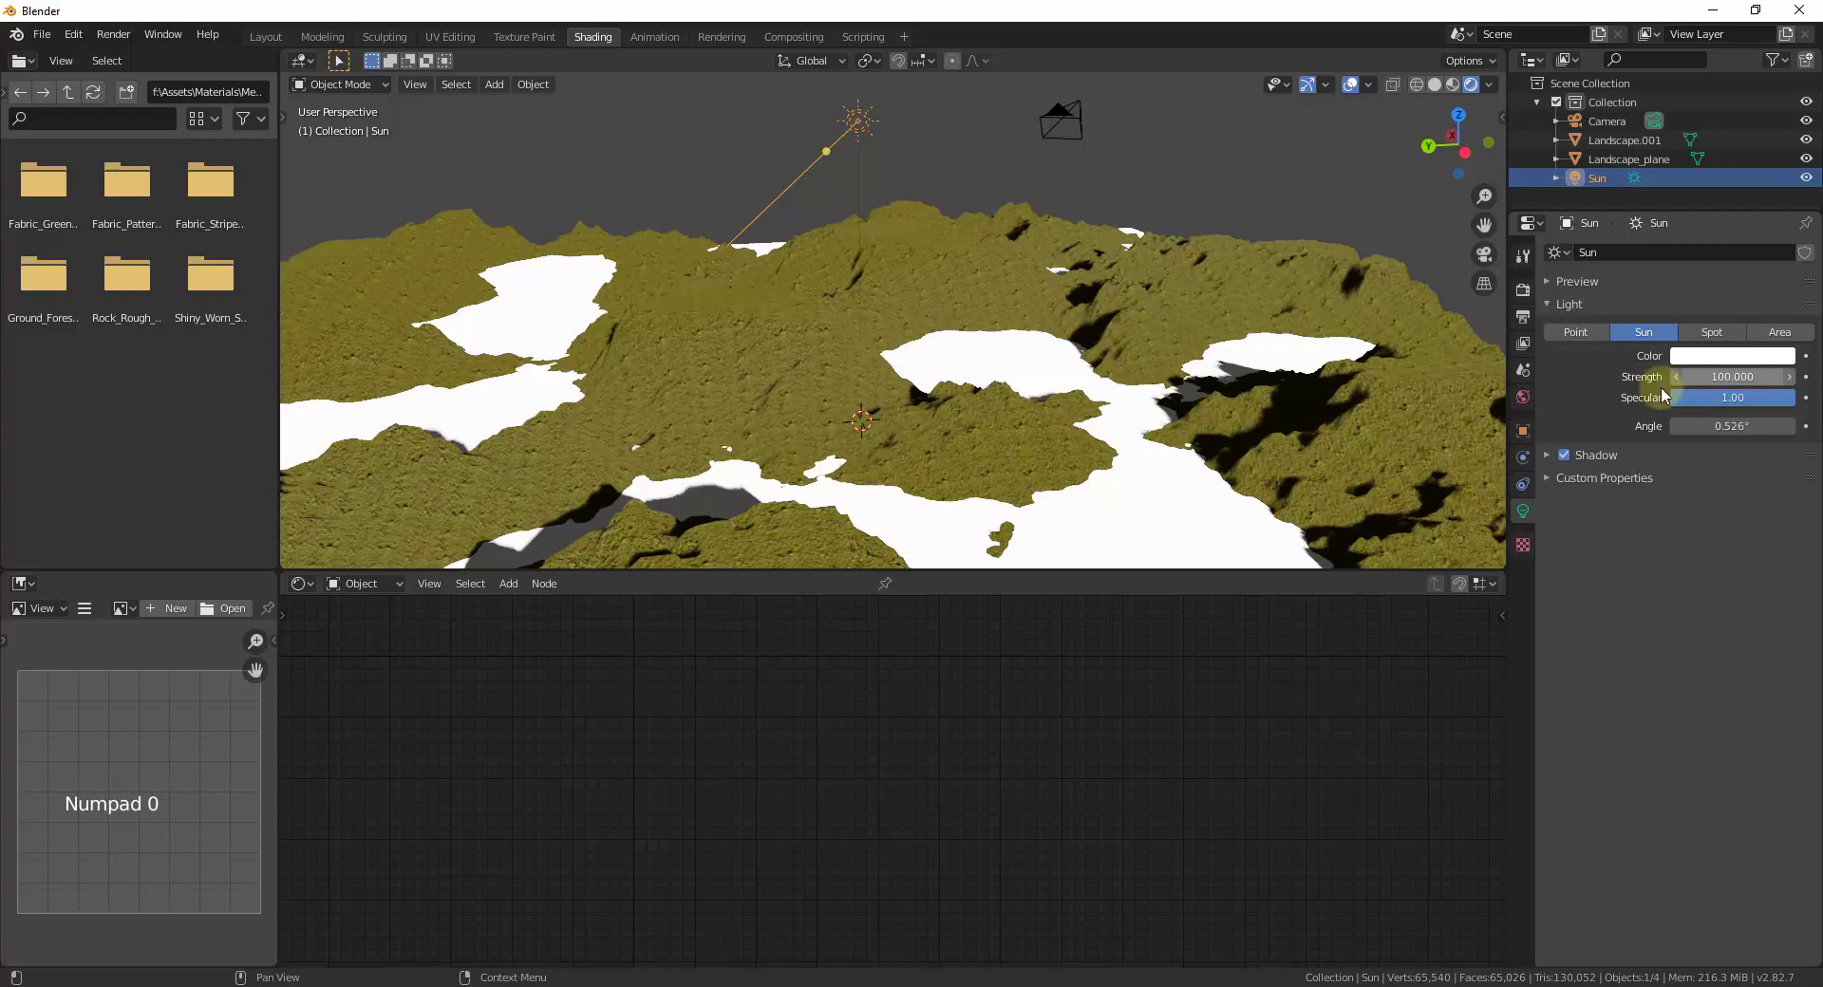
{"action": "key", "text": "g"}
{"action": "key", "text": "g"}
{"action": "scroll", "coordinate": [1234, 190], "scroll_direction": "down", "scroll_amount": 1}
{"action": "key", "text": "g"}
{"action": "left_click", "coordinate": [1051, 178]}
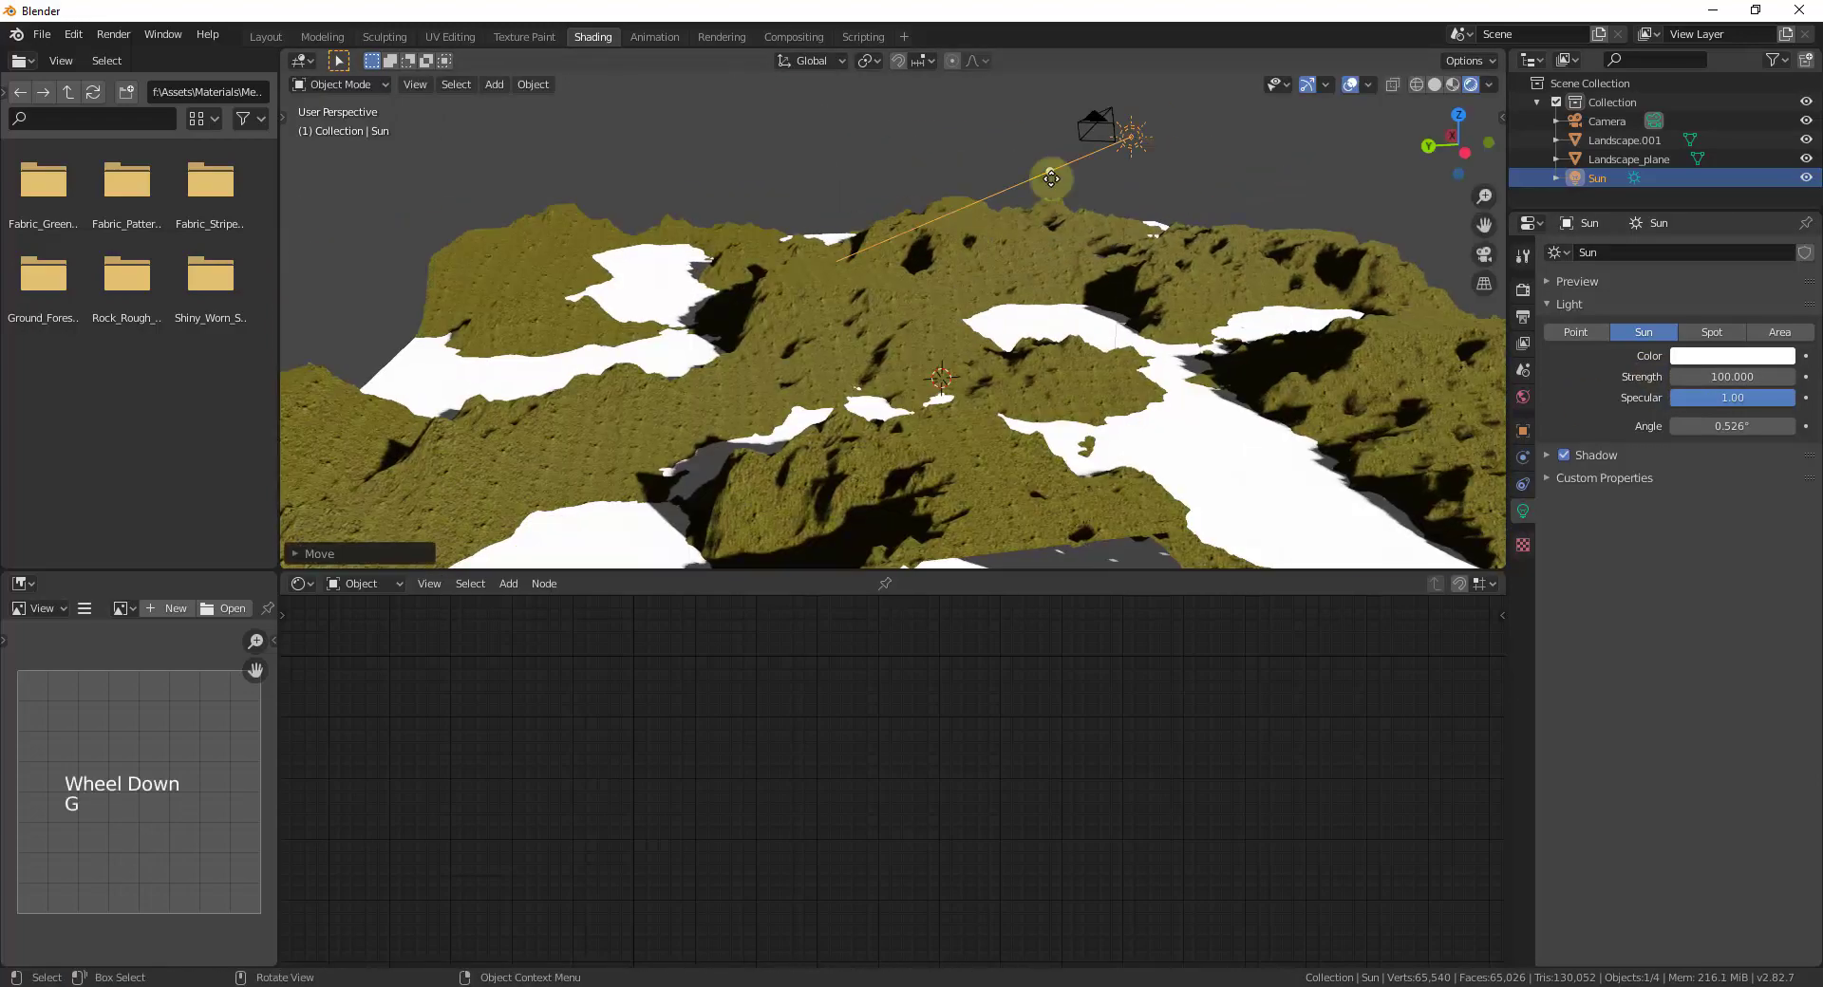
Step: Look over the sunlit grass slopes, then select Landscape.001 to show its material nodes
{"action": "scroll", "coordinate": [845, 368], "scroll_direction": "up", "scroll_amount": 4}
{"action": "middle_click_drag", "start_coordinate": [845, 368], "coordinate": [843, 368]}
{"action": "scroll", "coordinate": [843, 368], "scroll_direction": "up", "scroll_amount": 10}
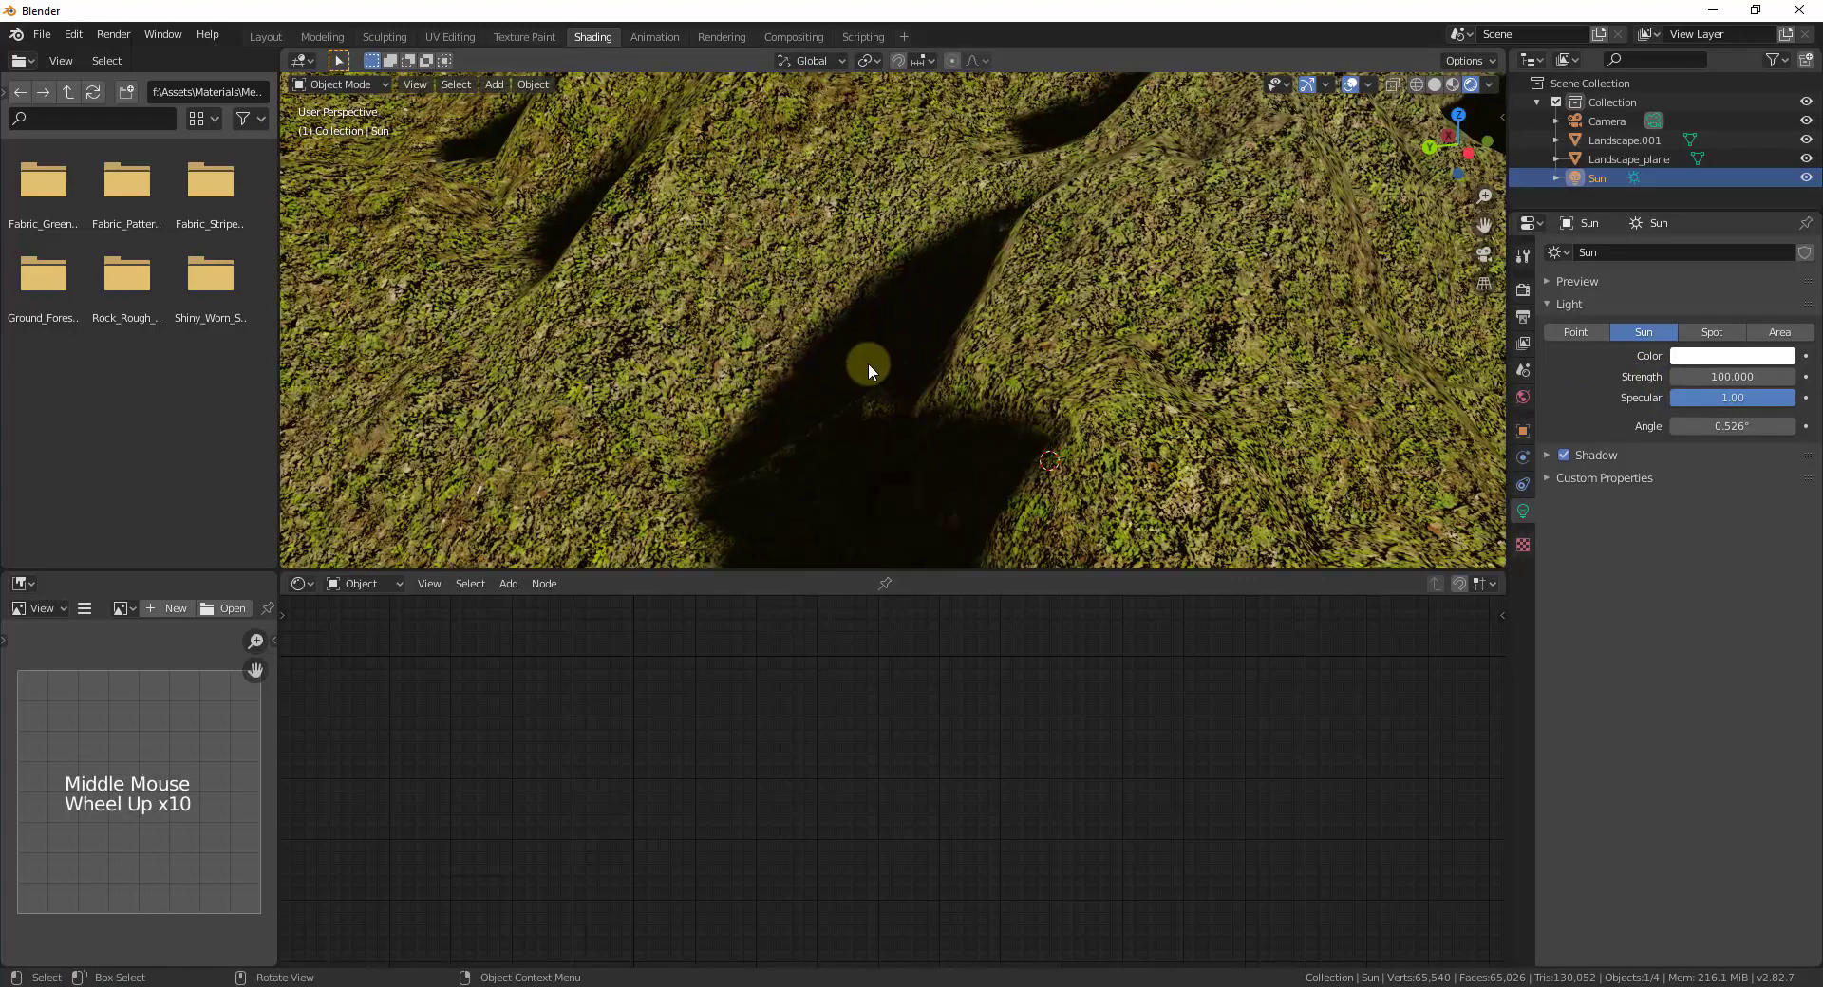
{"action": "scroll", "coordinate": [869, 365], "scroll_direction": "down", "scroll_amount": 12}
{"action": "scroll", "coordinate": [864, 359], "scroll_direction": "up", "scroll_amount": 3}
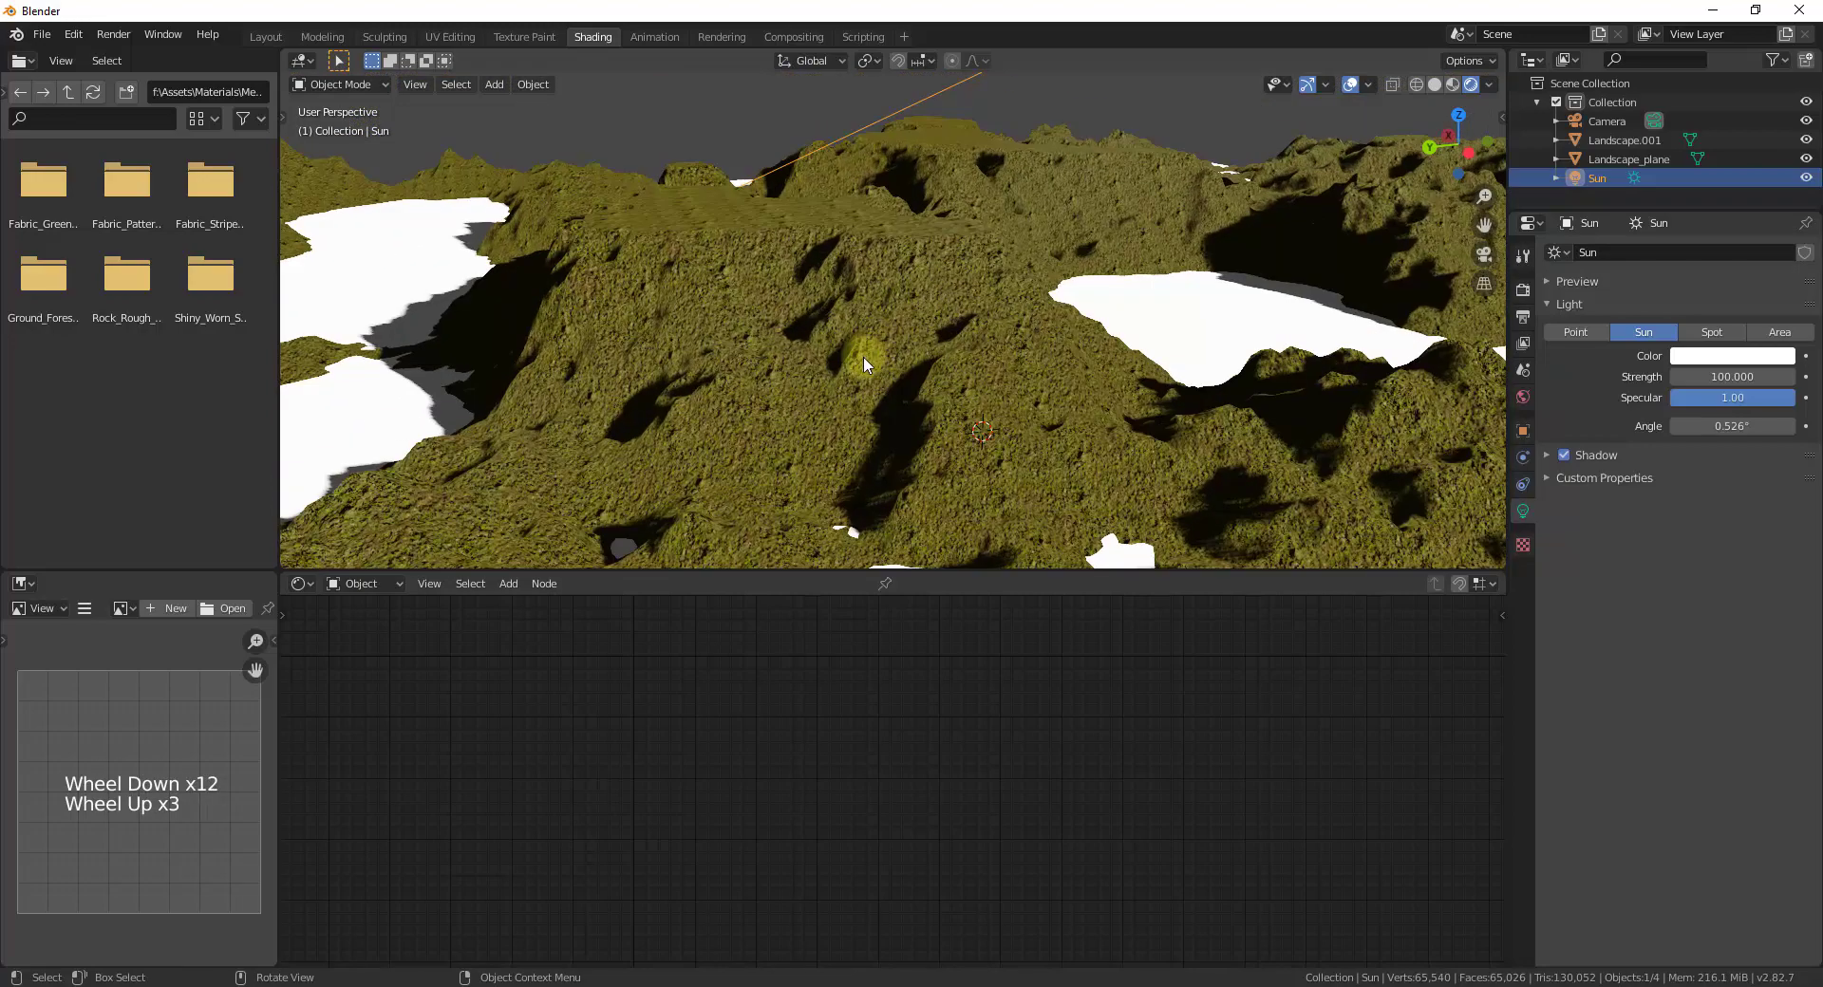
{"action": "scroll", "coordinate": [862, 344], "scroll_direction": "up", "scroll_amount": 2}
{"action": "scroll", "coordinate": [949, 396], "scroll_direction": "down", "scroll_amount": 3}
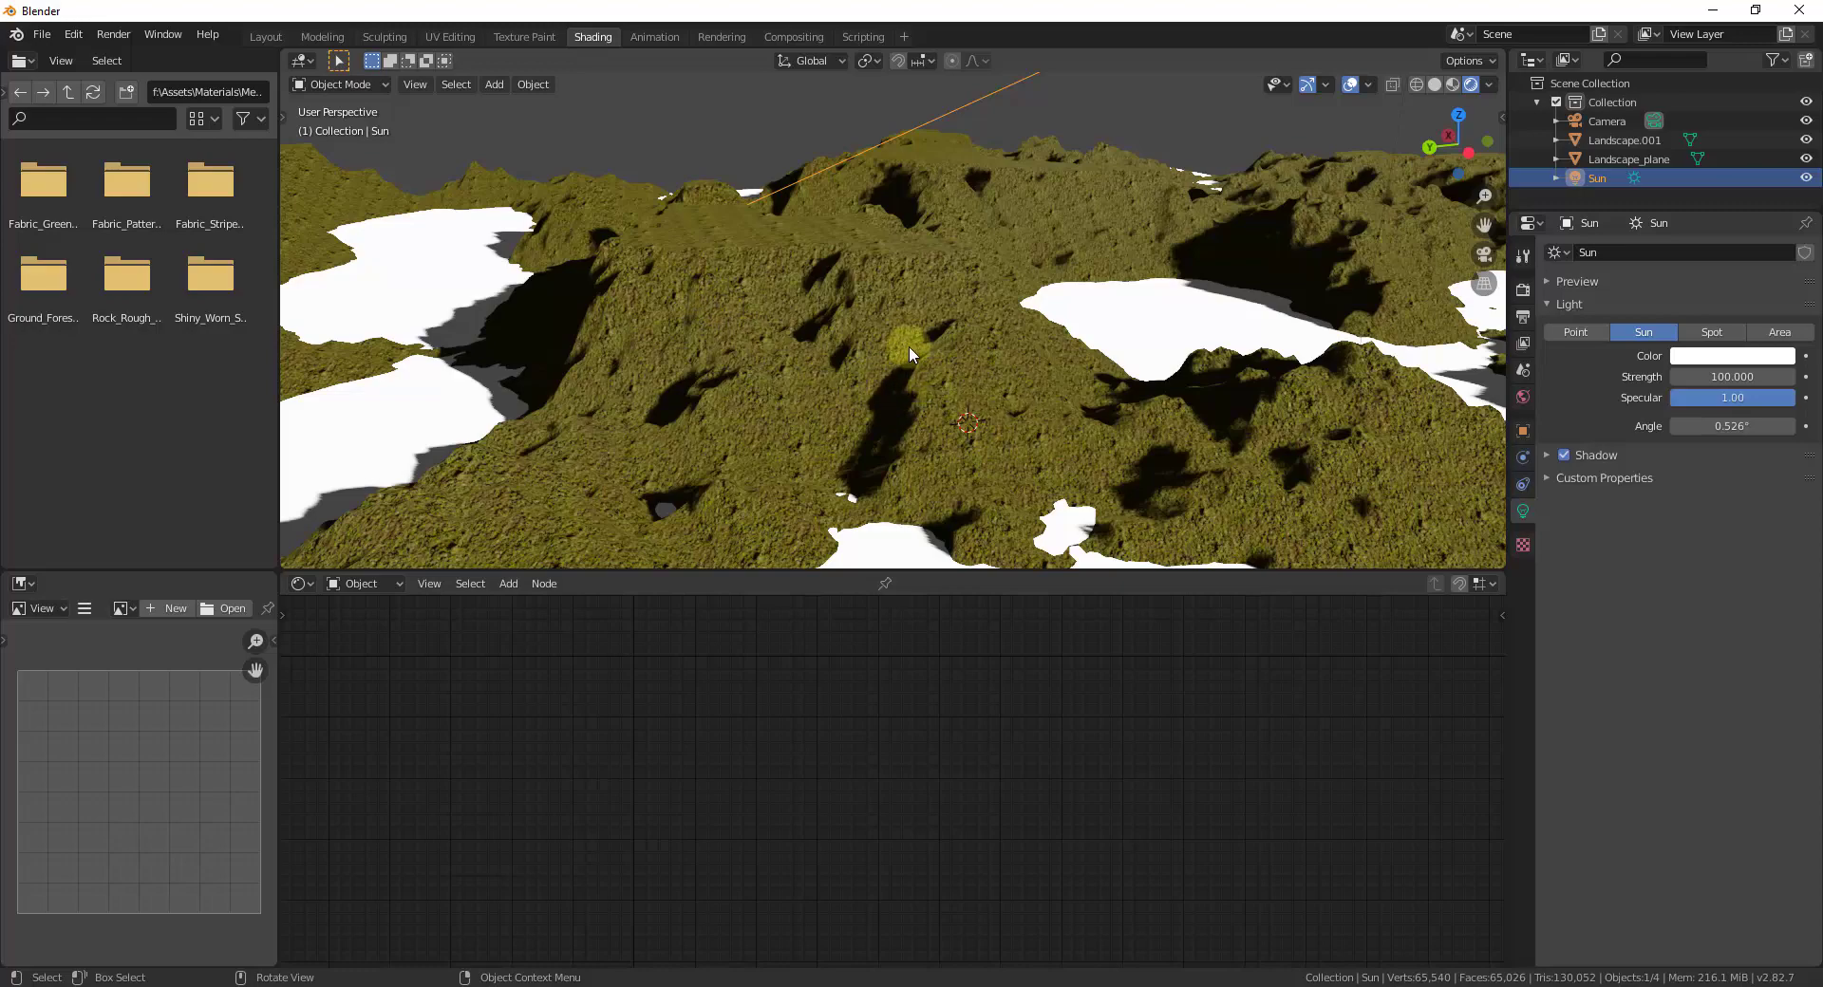
{"action": "scroll", "coordinate": [921, 346], "scroll_direction": "up", "scroll_amount": 8}
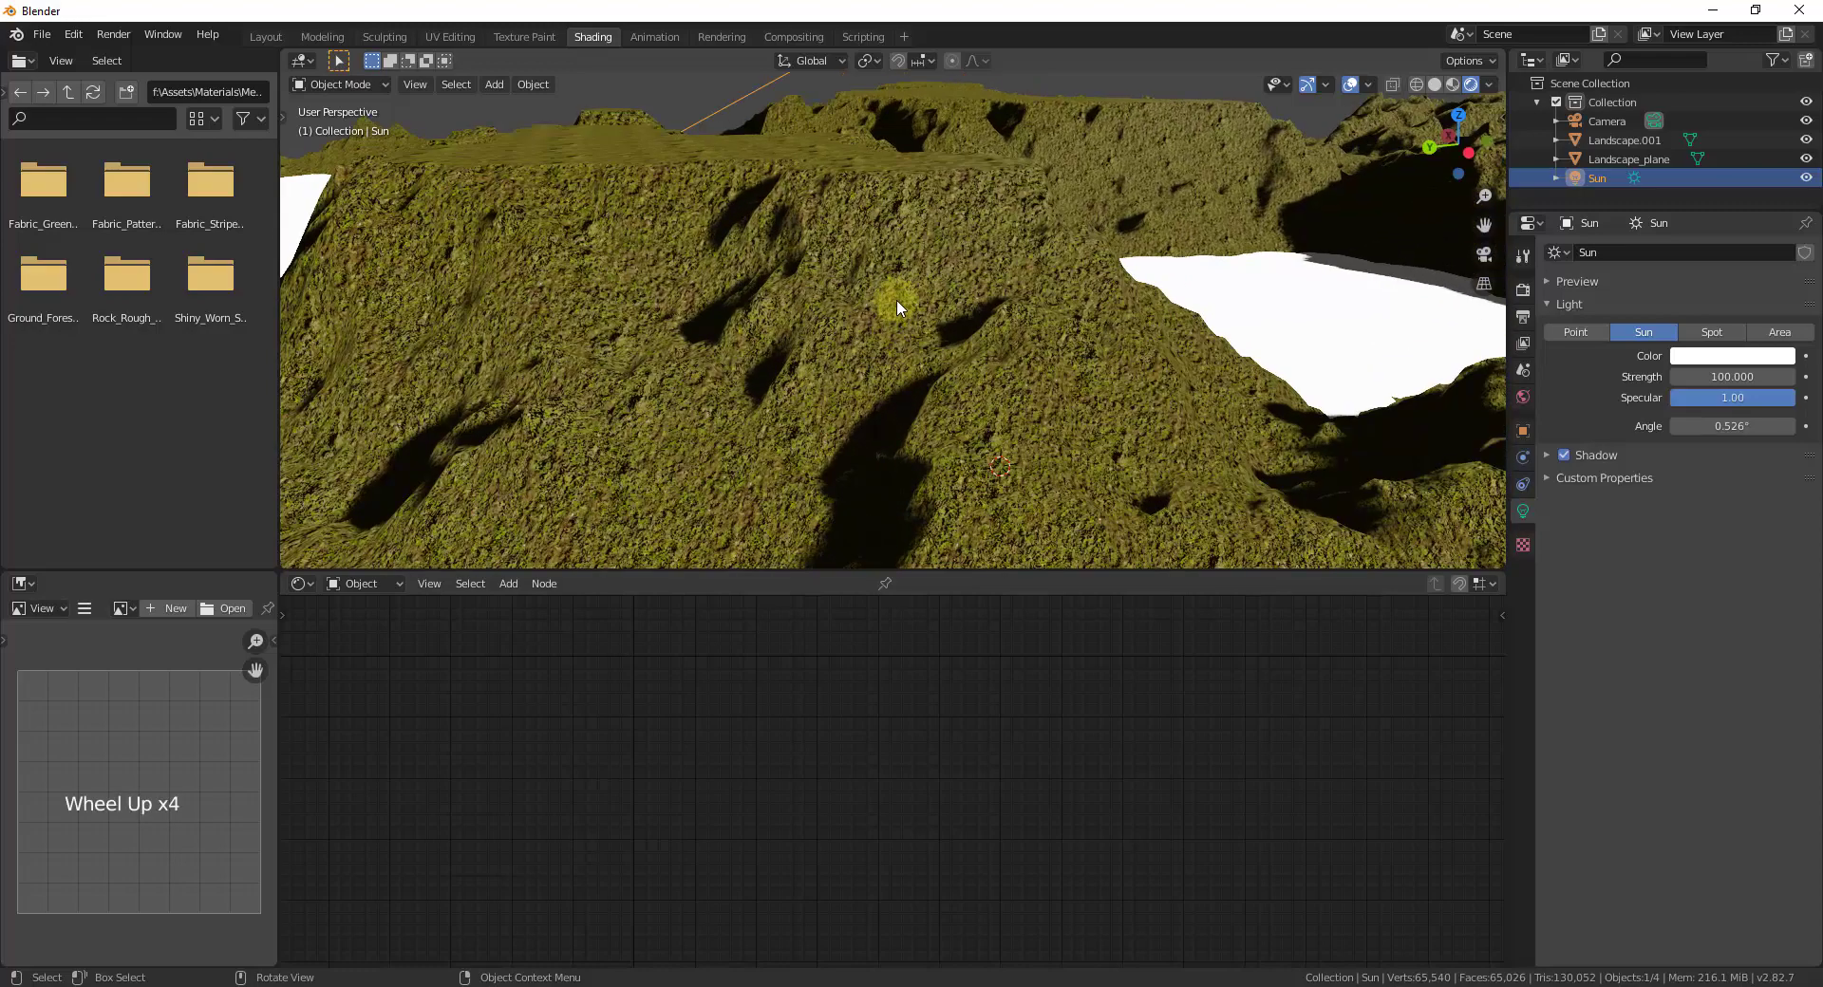
{"action": "scroll", "coordinate": [972, 241], "scroll_direction": "up", "scroll_amount": 1}
{"action": "scroll", "coordinate": [976, 243], "scroll_direction": "down", "scroll_amount": 5}
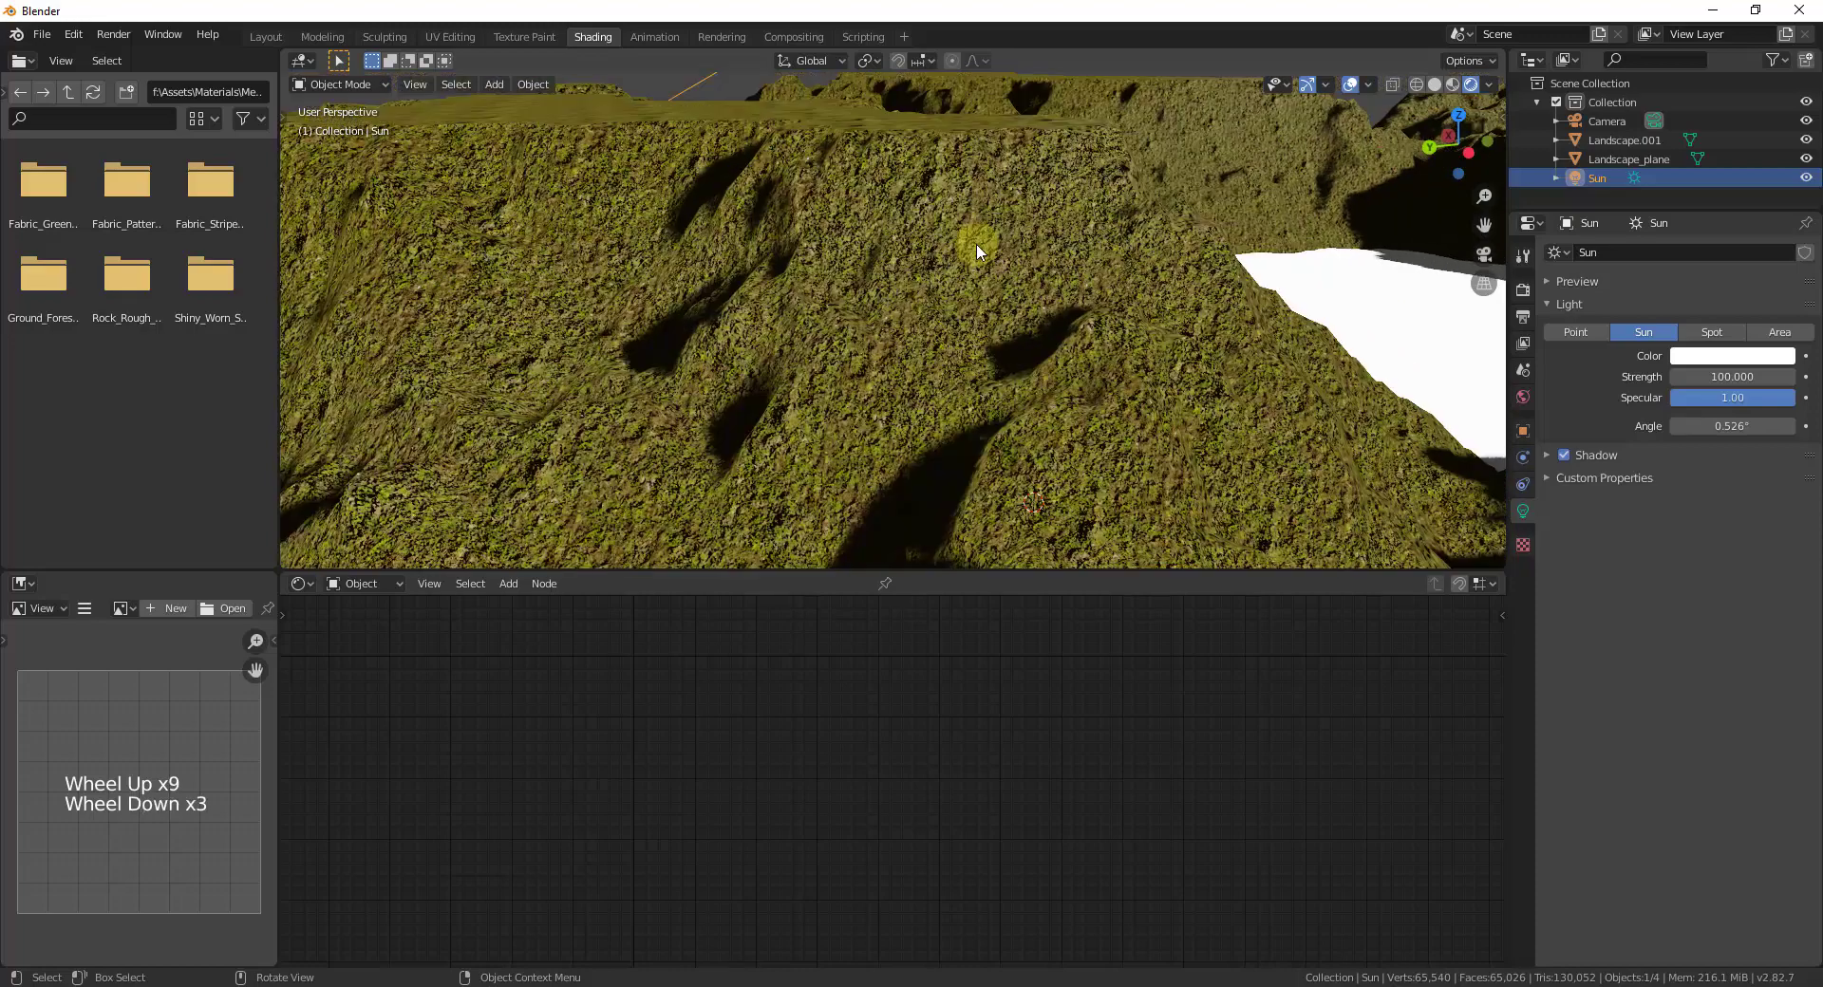
{"action": "middle_click_drag", "start_coordinate": [976, 243], "coordinate": [1006, 276]}
{"action": "scroll", "coordinate": [1038, 299], "scroll_direction": "down", "scroll_amount": 4}
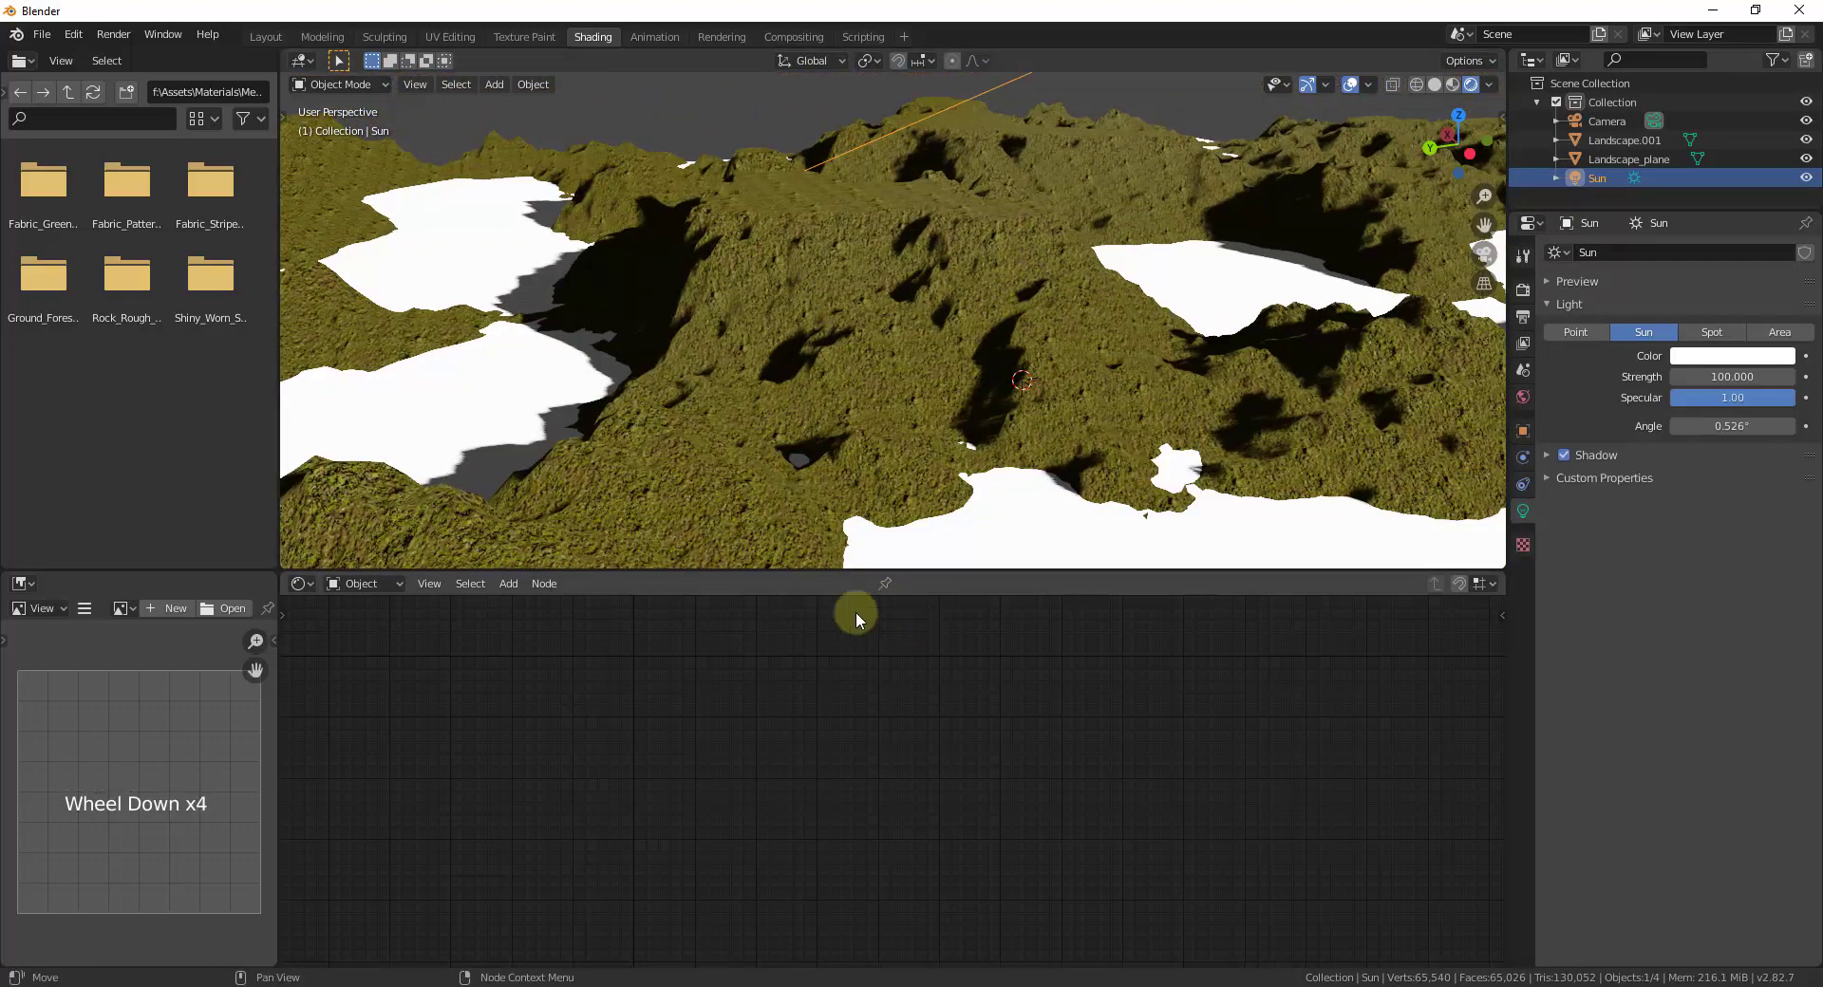
{"action": "left_click", "coordinate": [841, 432]}
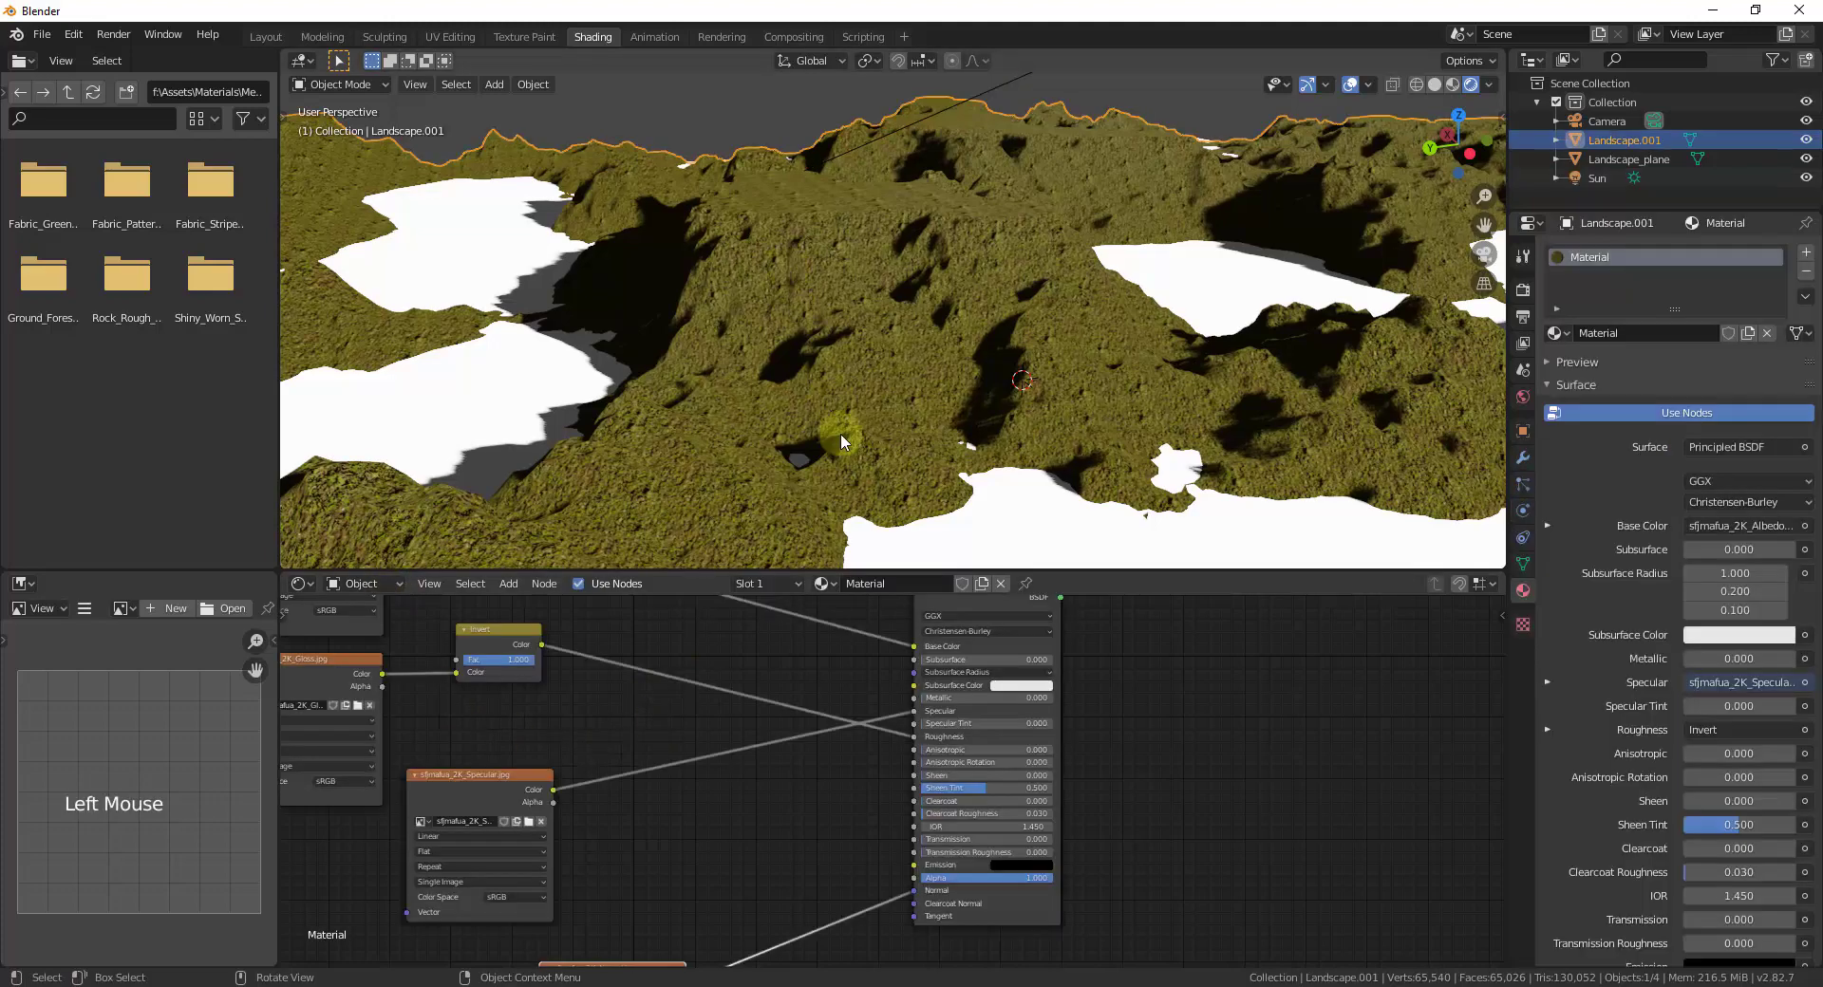
Step: Find empty space in the node graph and place a Geometry node found by searching 'geom'
{"action": "scroll", "coordinate": [812, 771], "scroll_direction": "down", "scroll_amount": 5}
{"action": "scroll", "coordinate": [811, 769], "scroll_direction": "down", "scroll_amount": 9}
{"action": "scroll", "coordinate": [778, 653], "scroll_direction": "down", "scroll_amount": 2}
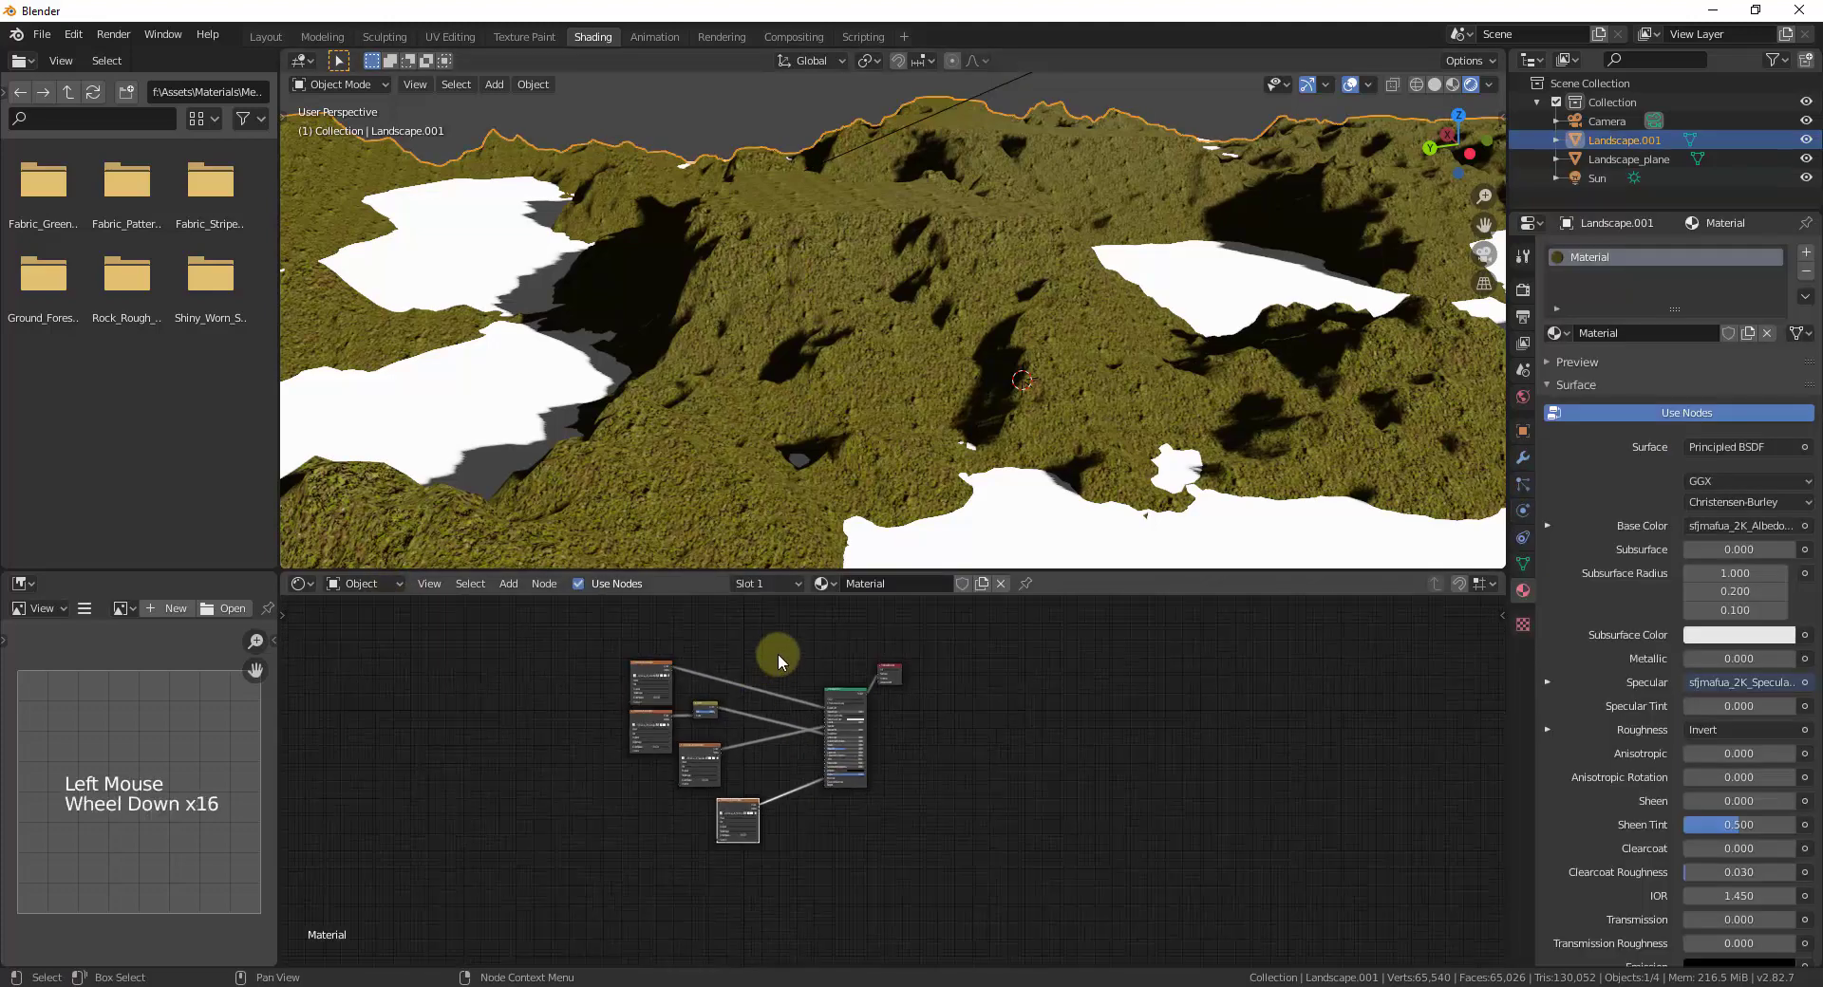
{"action": "middle_click_drag", "start_coordinate": [777, 653], "coordinate": [827, 726]}
{"action": "scroll", "coordinate": [741, 750], "scroll_direction": "up", "scroll_amount": 8}
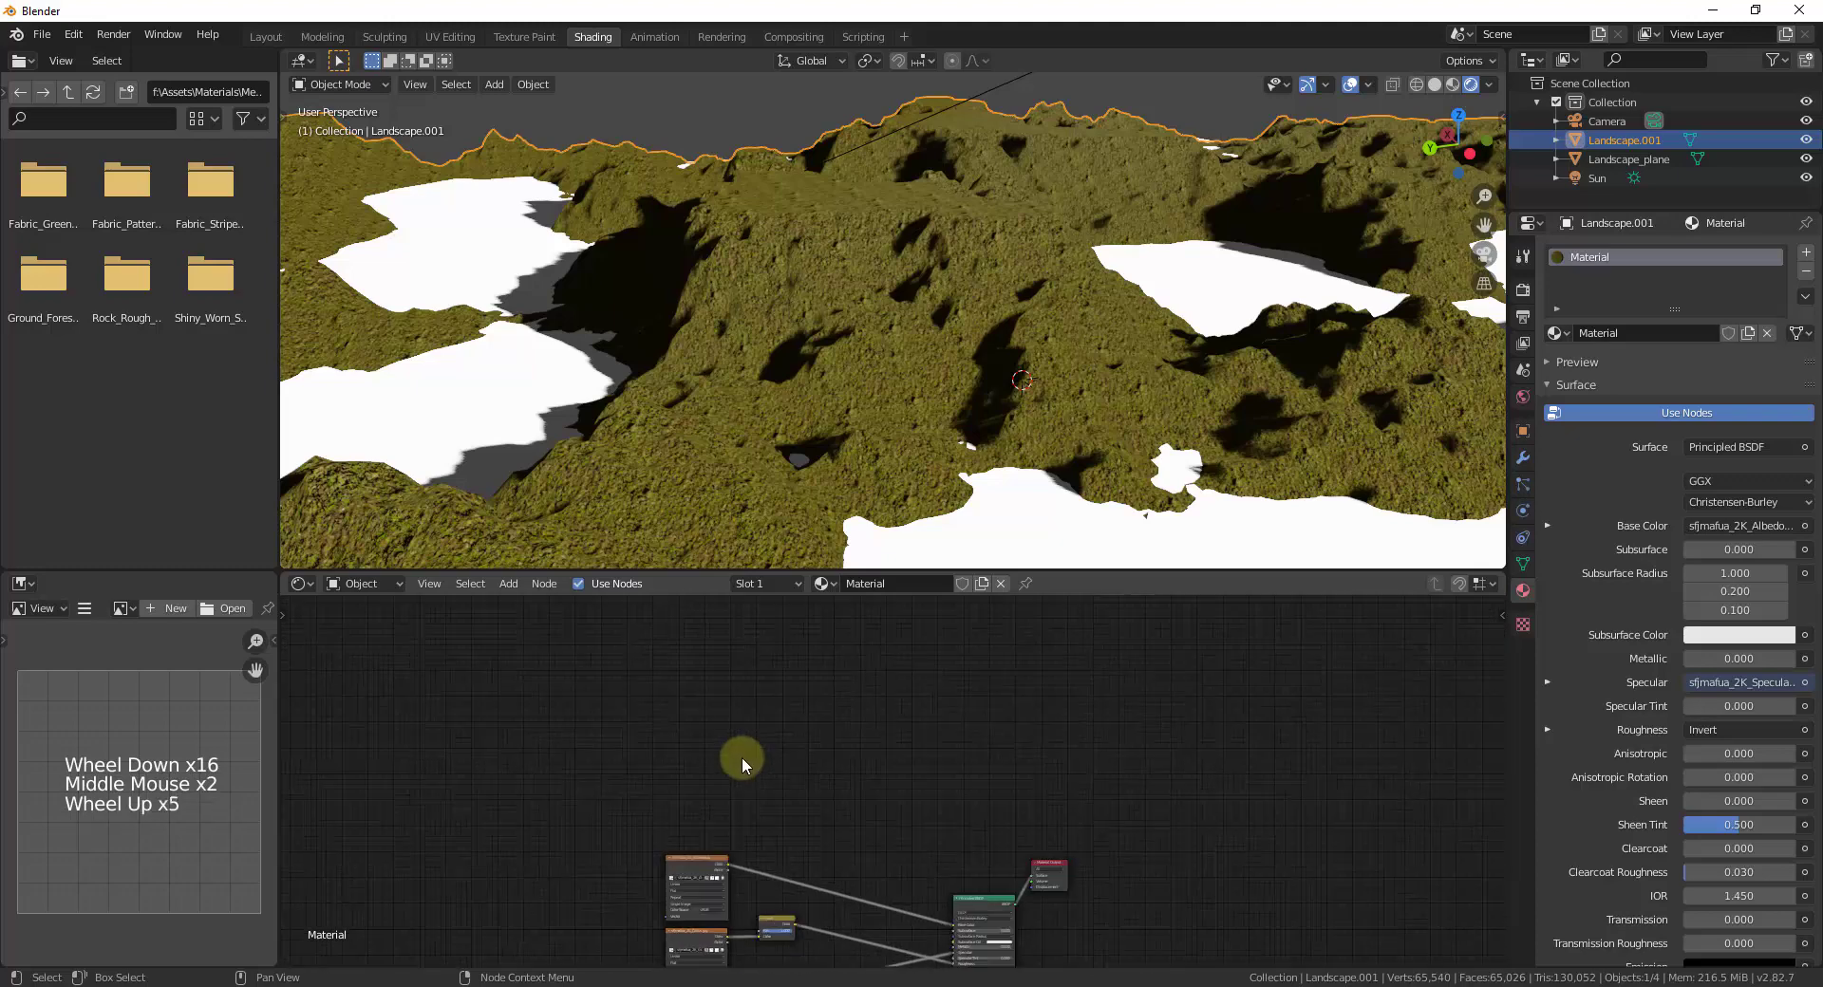
{"action": "key", "text": "shift+a"}
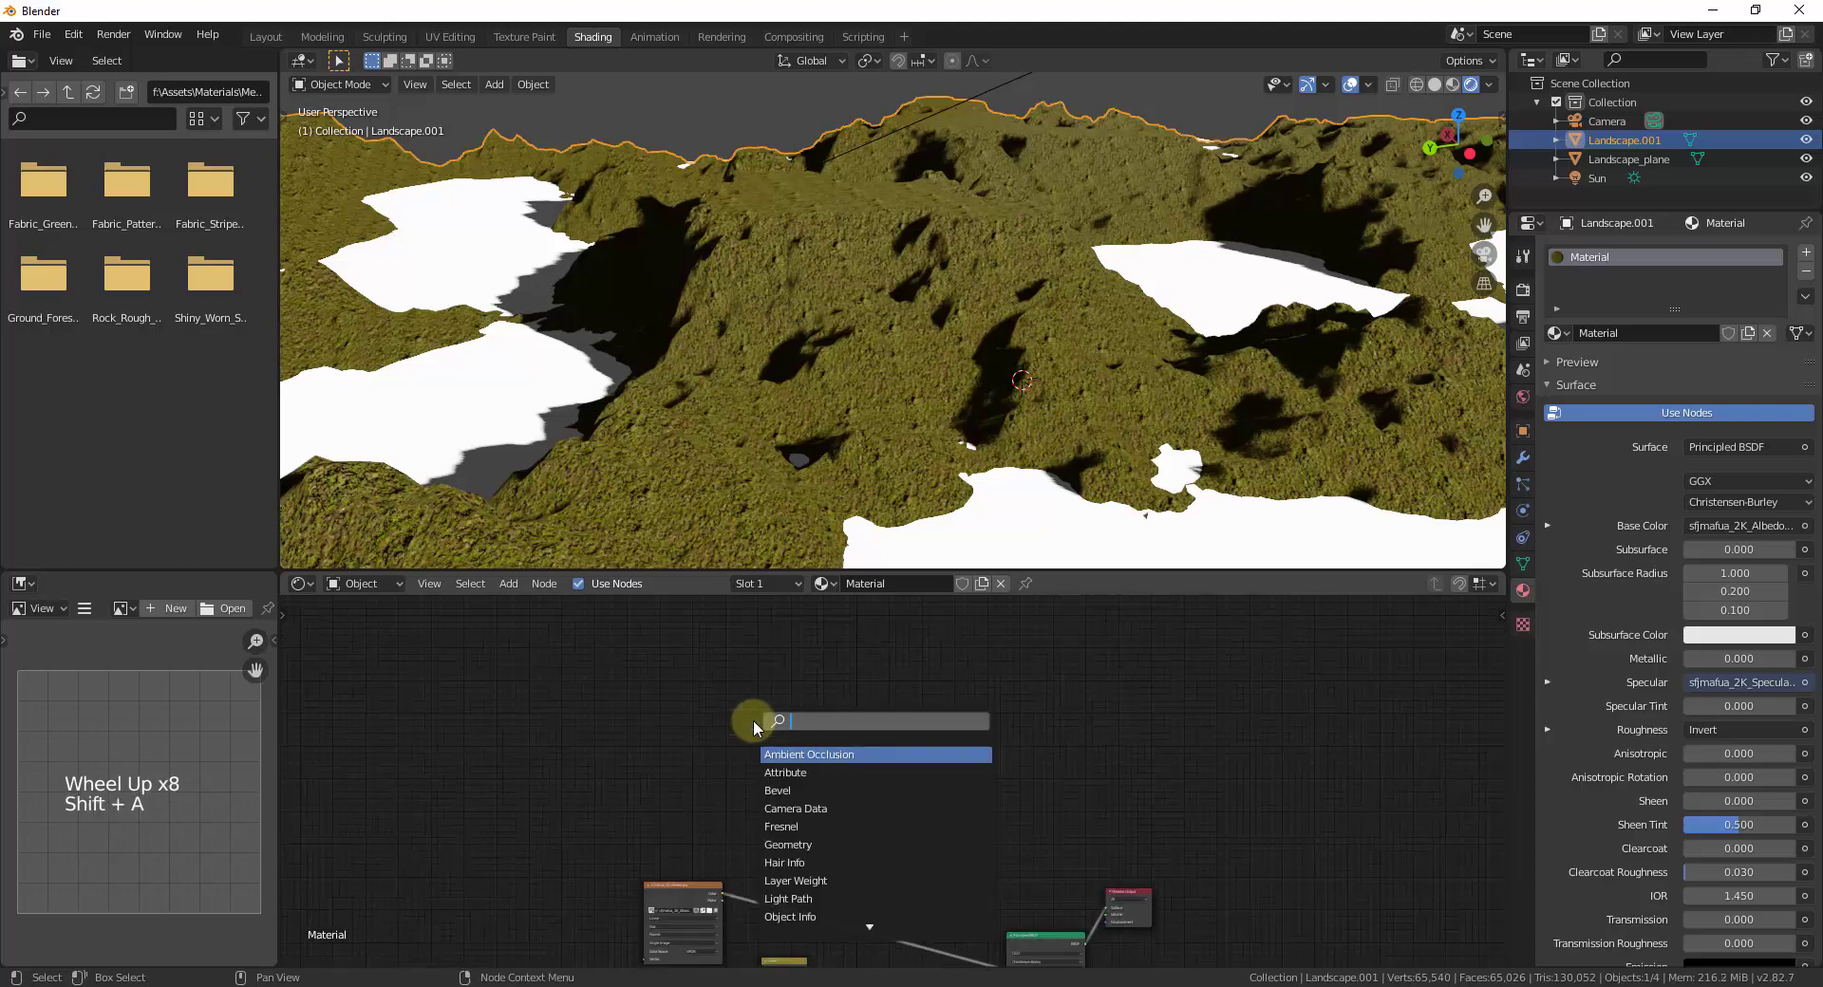
{"action": "type", "text": "geom"}
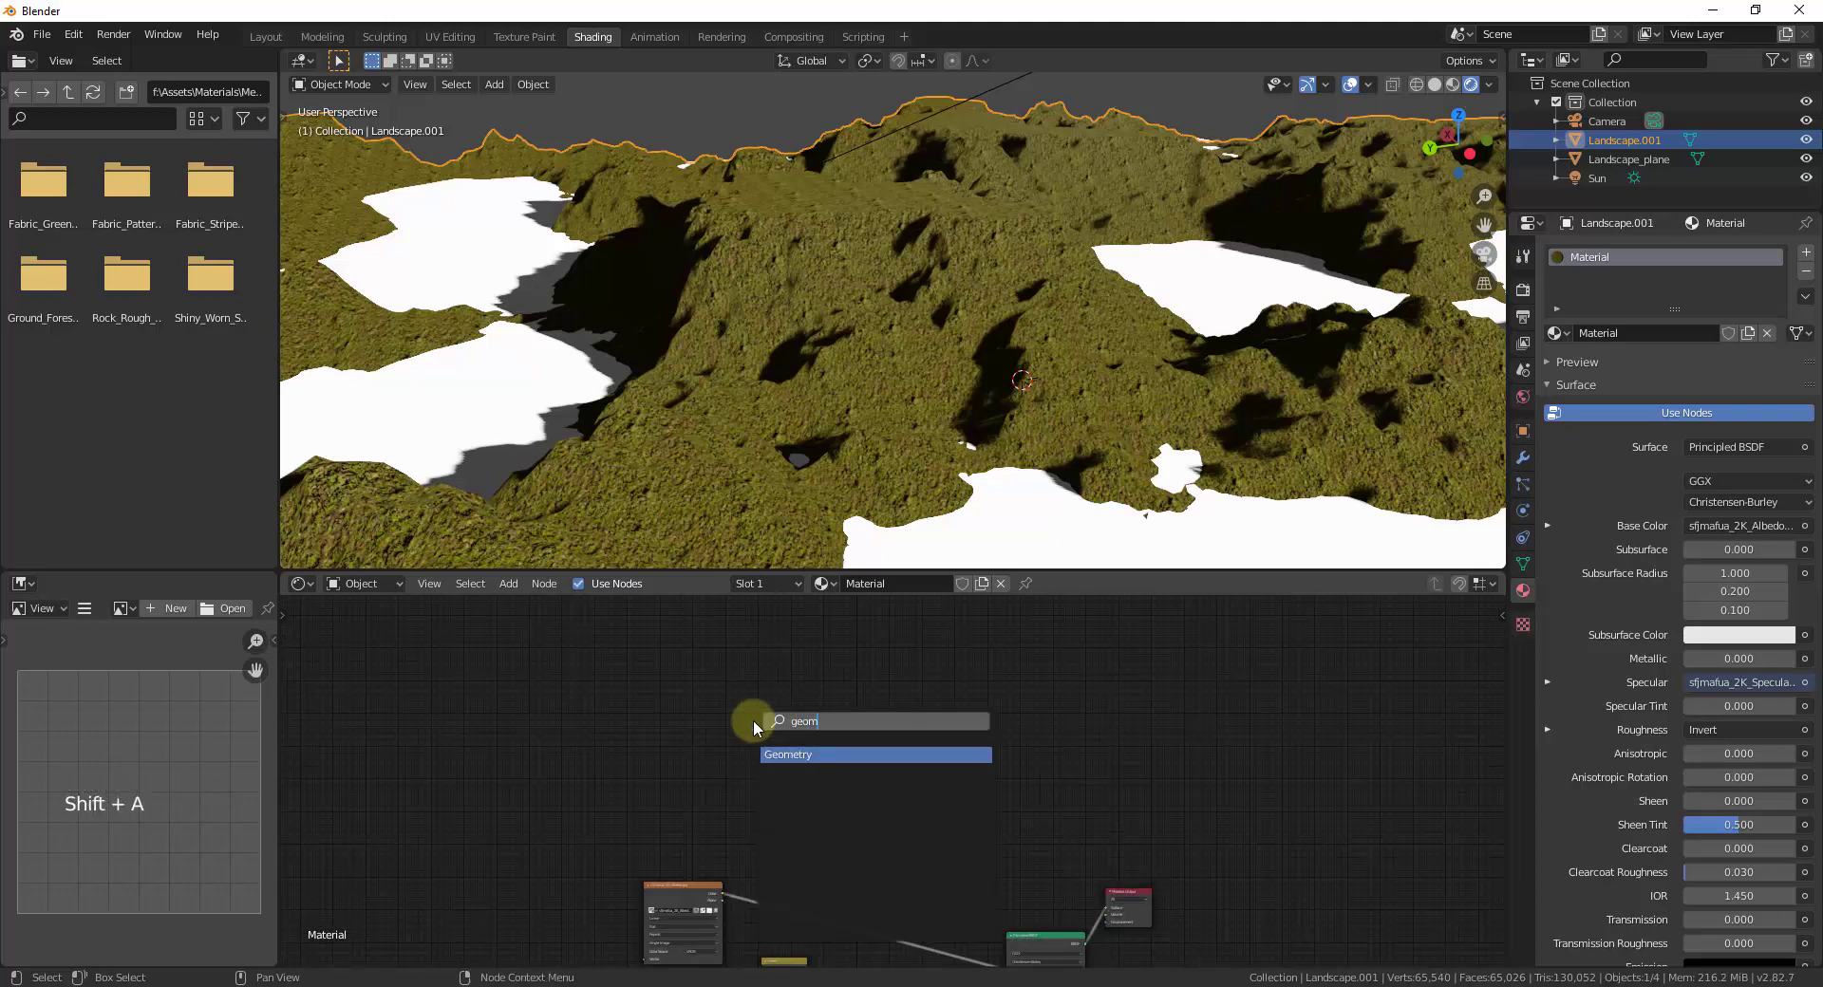
{"action": "key", "text": "Return"}
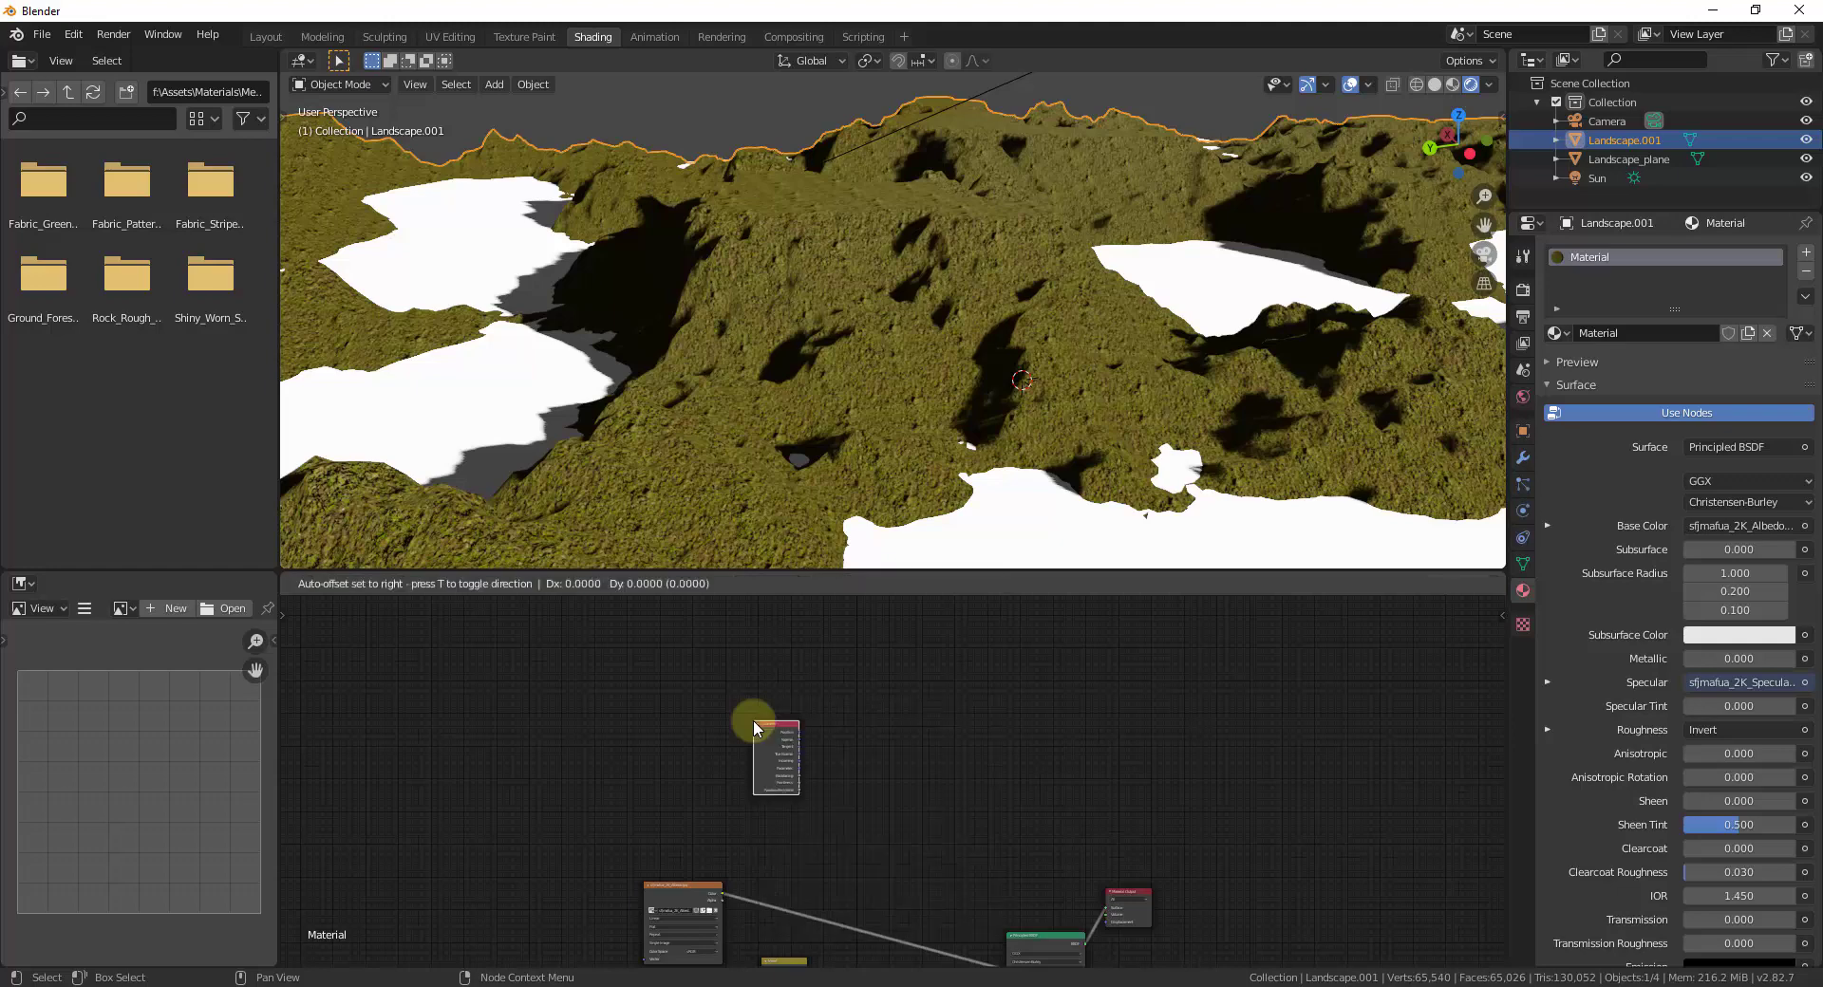
{"action": "left_click", "coordinate": [636, 682]}
{"action": "scroll", "coordinate": [719, 703], "scroll_direction": "up", "scroll_amount": 11}
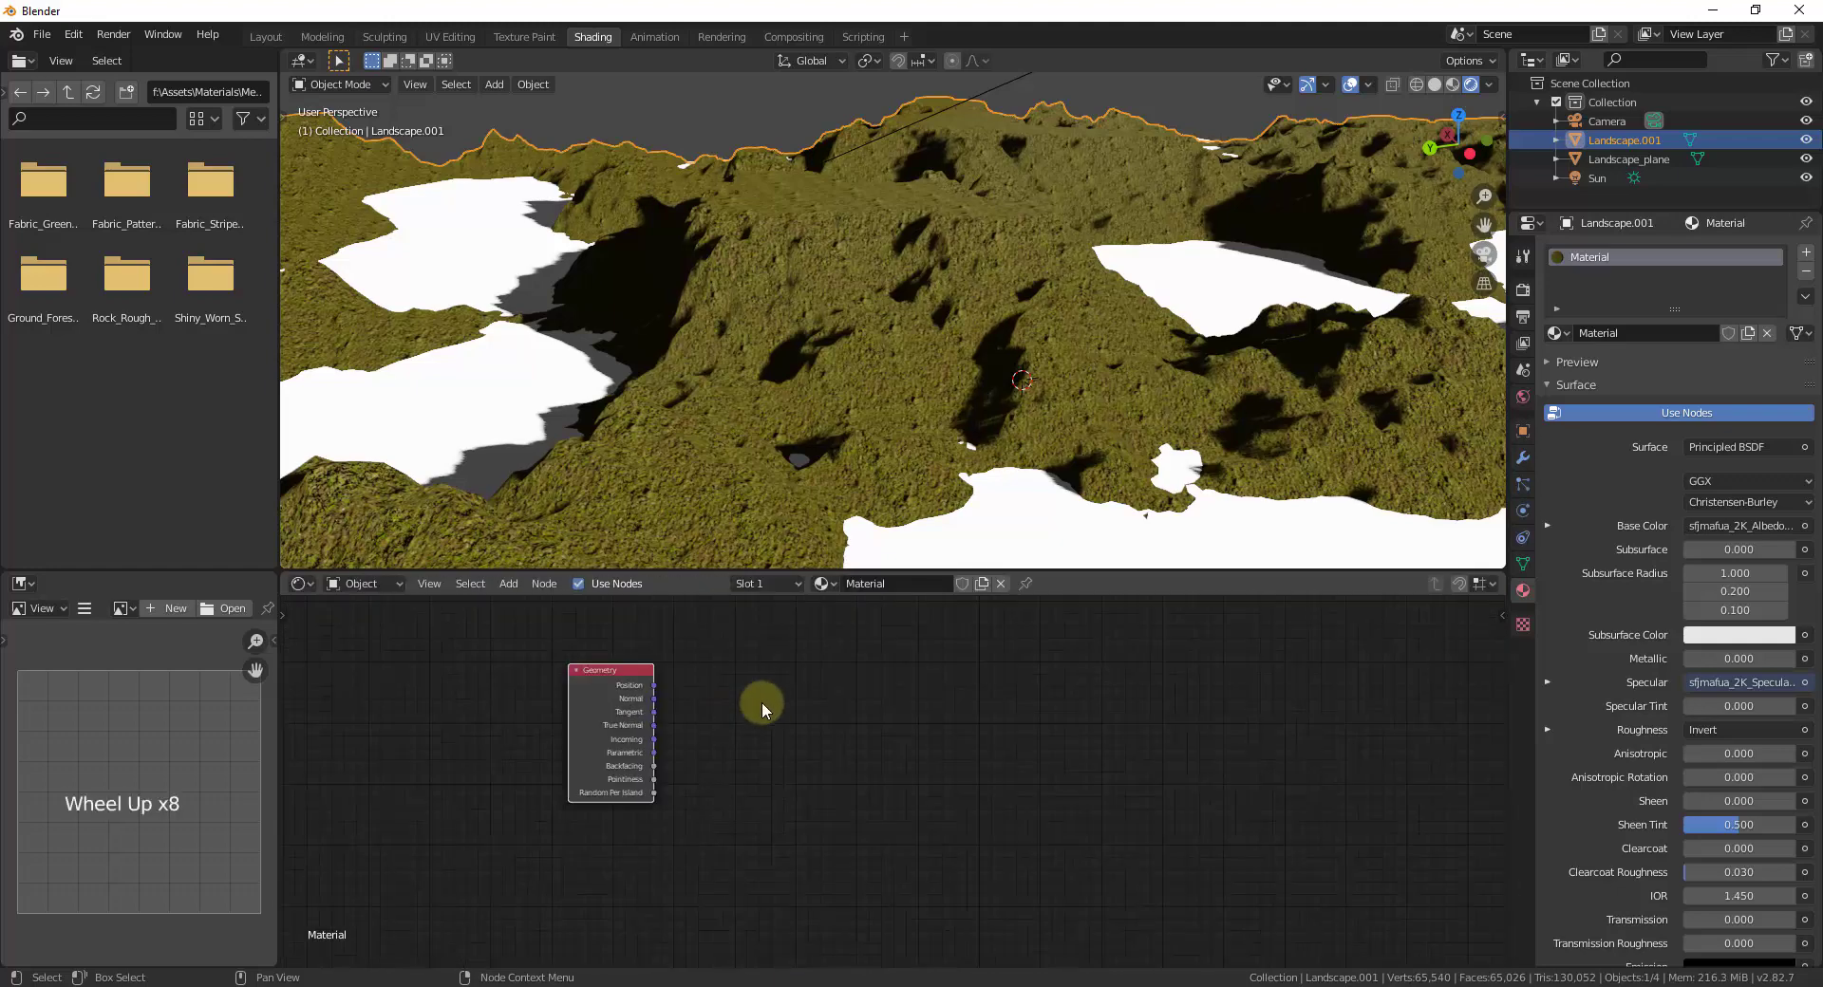
{"action": "middle_click_drag", "start_coordinate": [847, 716], "coordinate": [796, 723]}
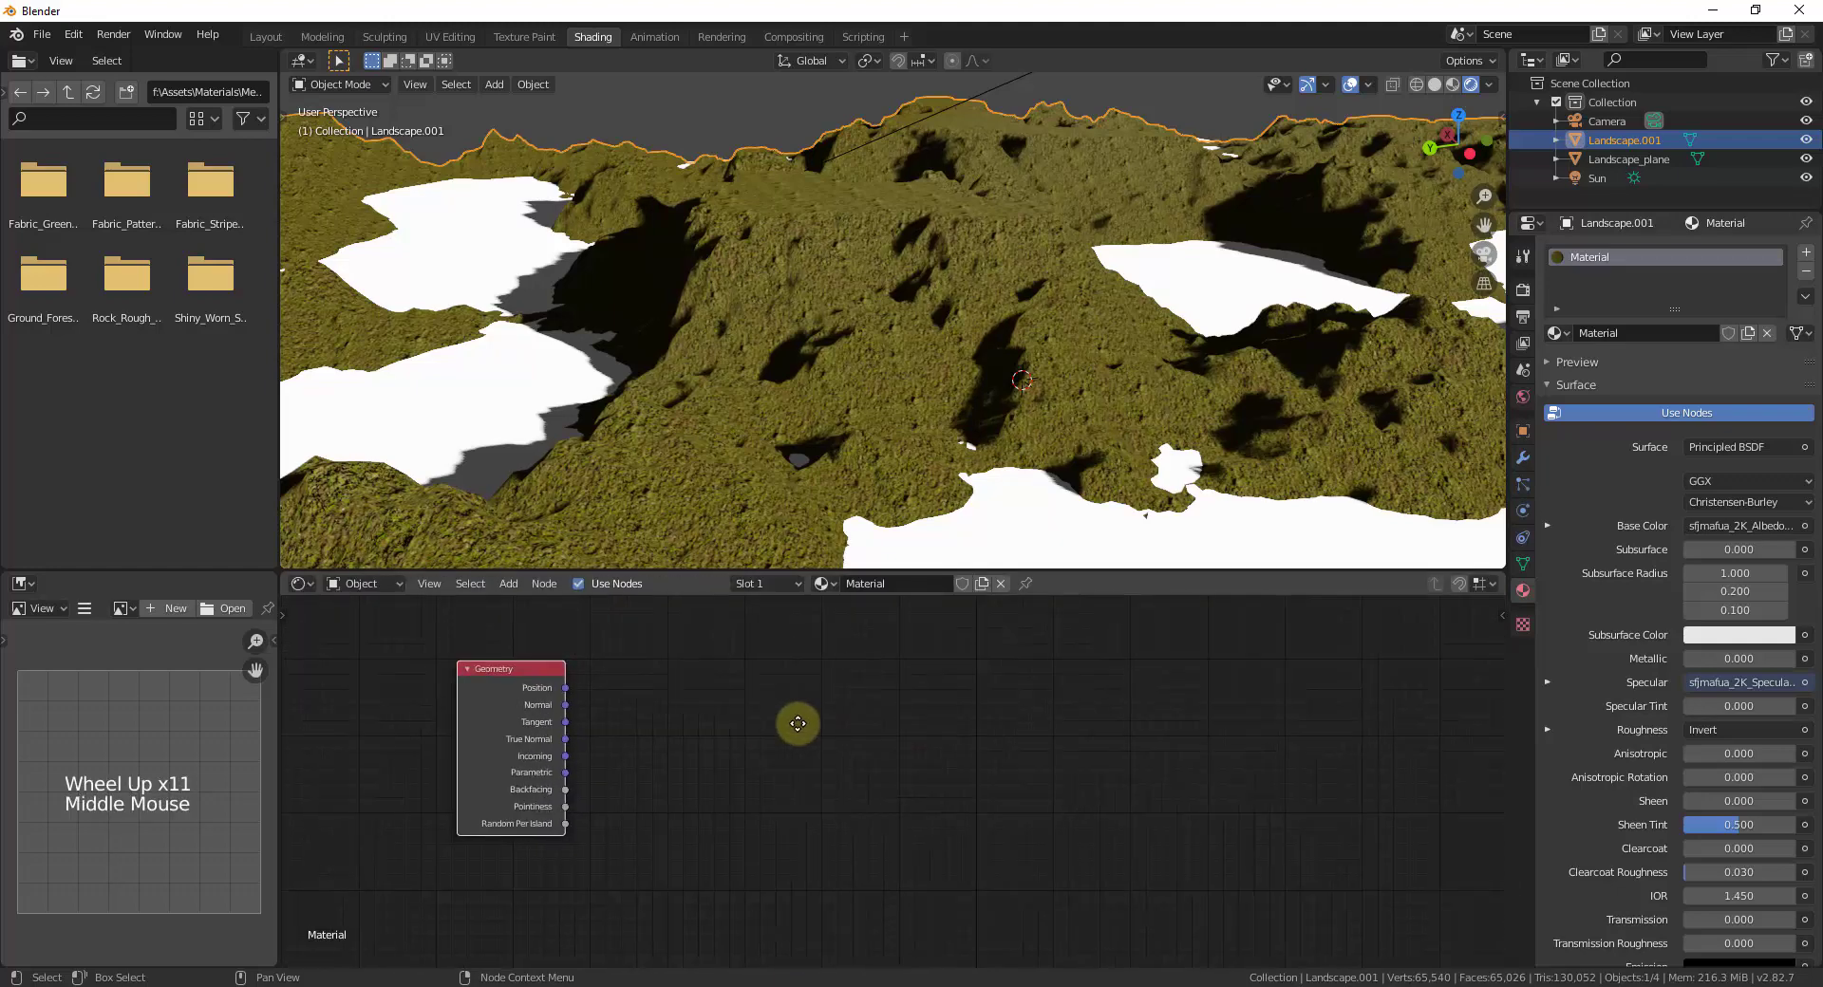
Step: Add a Separate XYZ node to the right of the Geometry node
{"action": "key", "text": "shift+a"}
{"action": "left_click", "coordinate": [880, 759]}
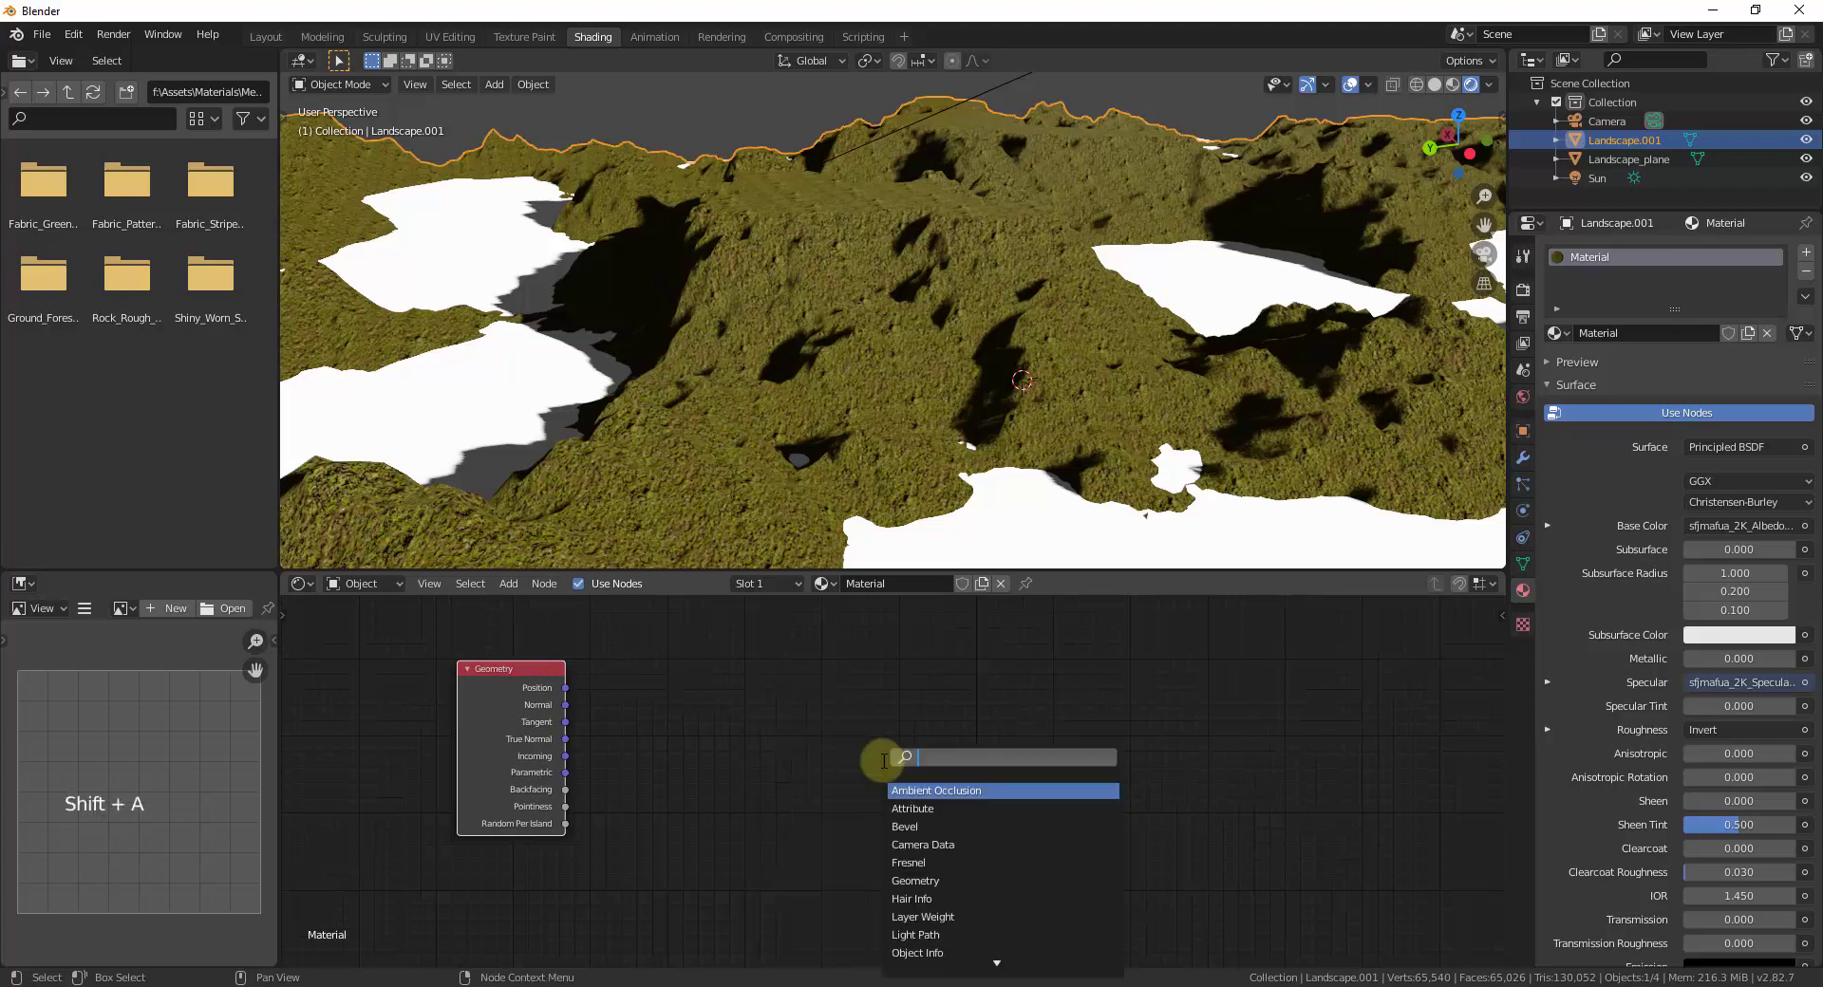
{"action": "type", "text": "se"}
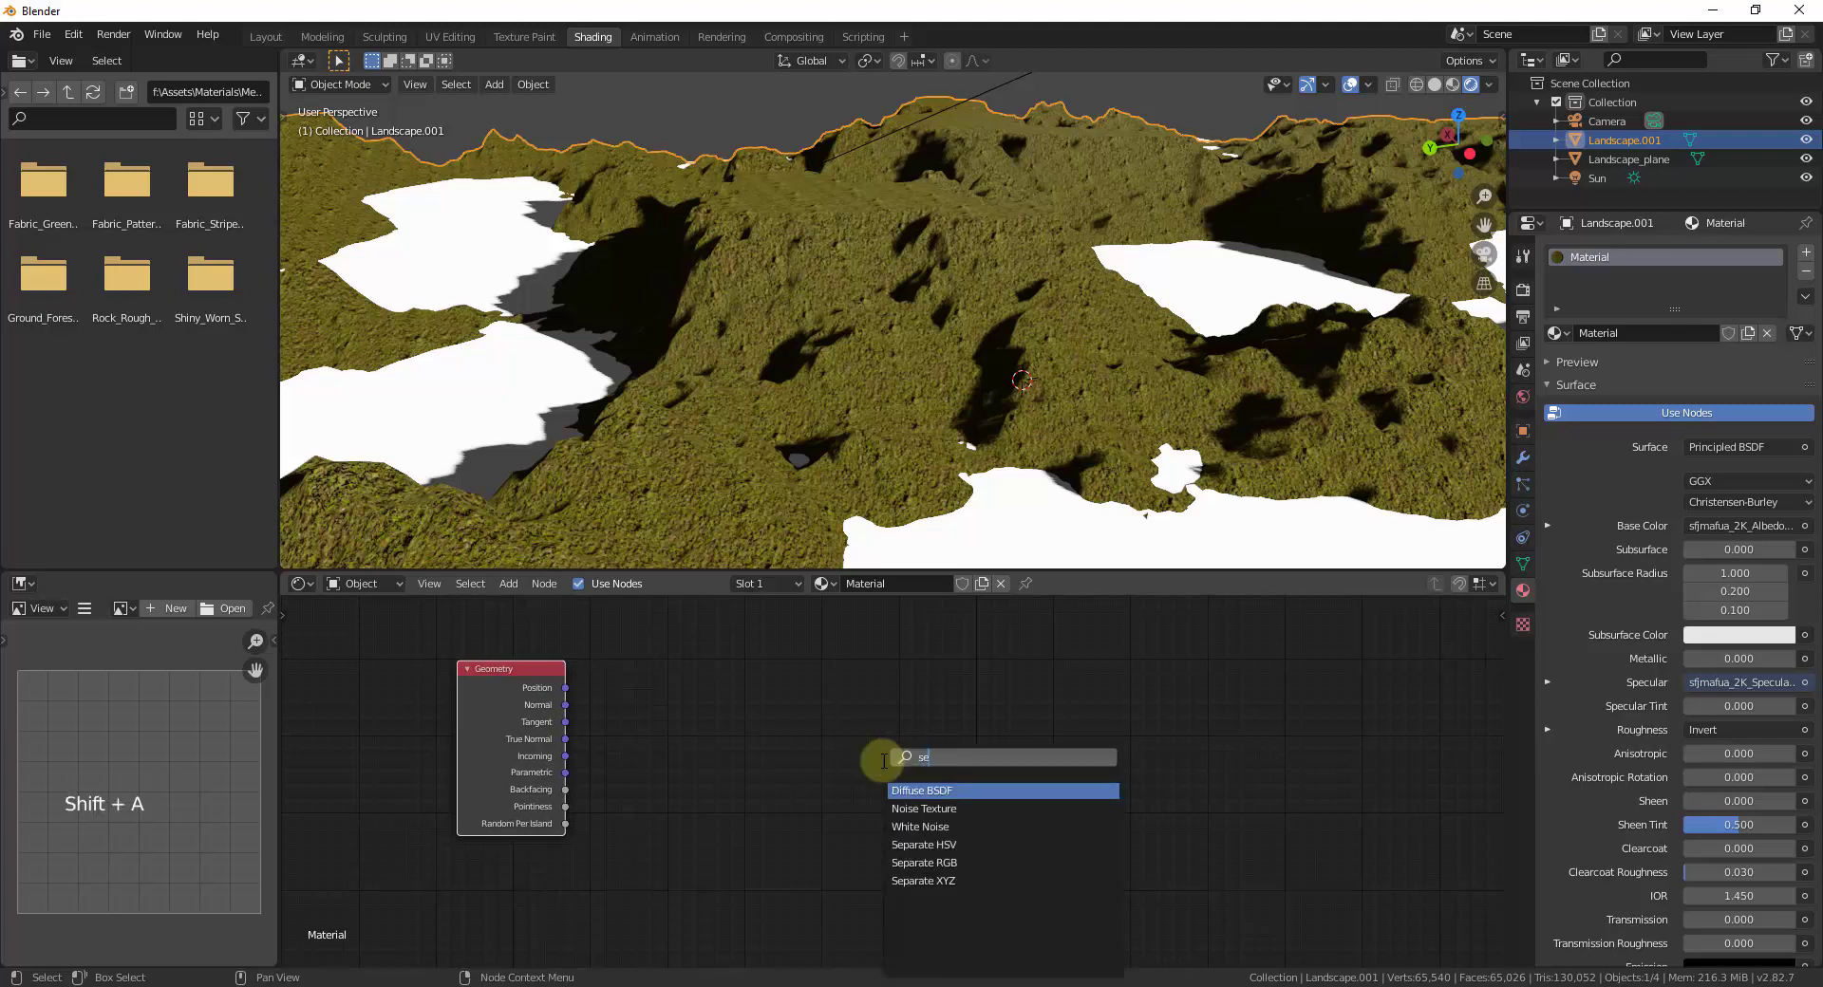
{"action": "key", "text": "Down"}
{"action": "key", "text": "Down"}
{"action": "key", "text": "Down"}
{"action": "key", "text": "Down"}
{"action": "key", "text": "Down"}
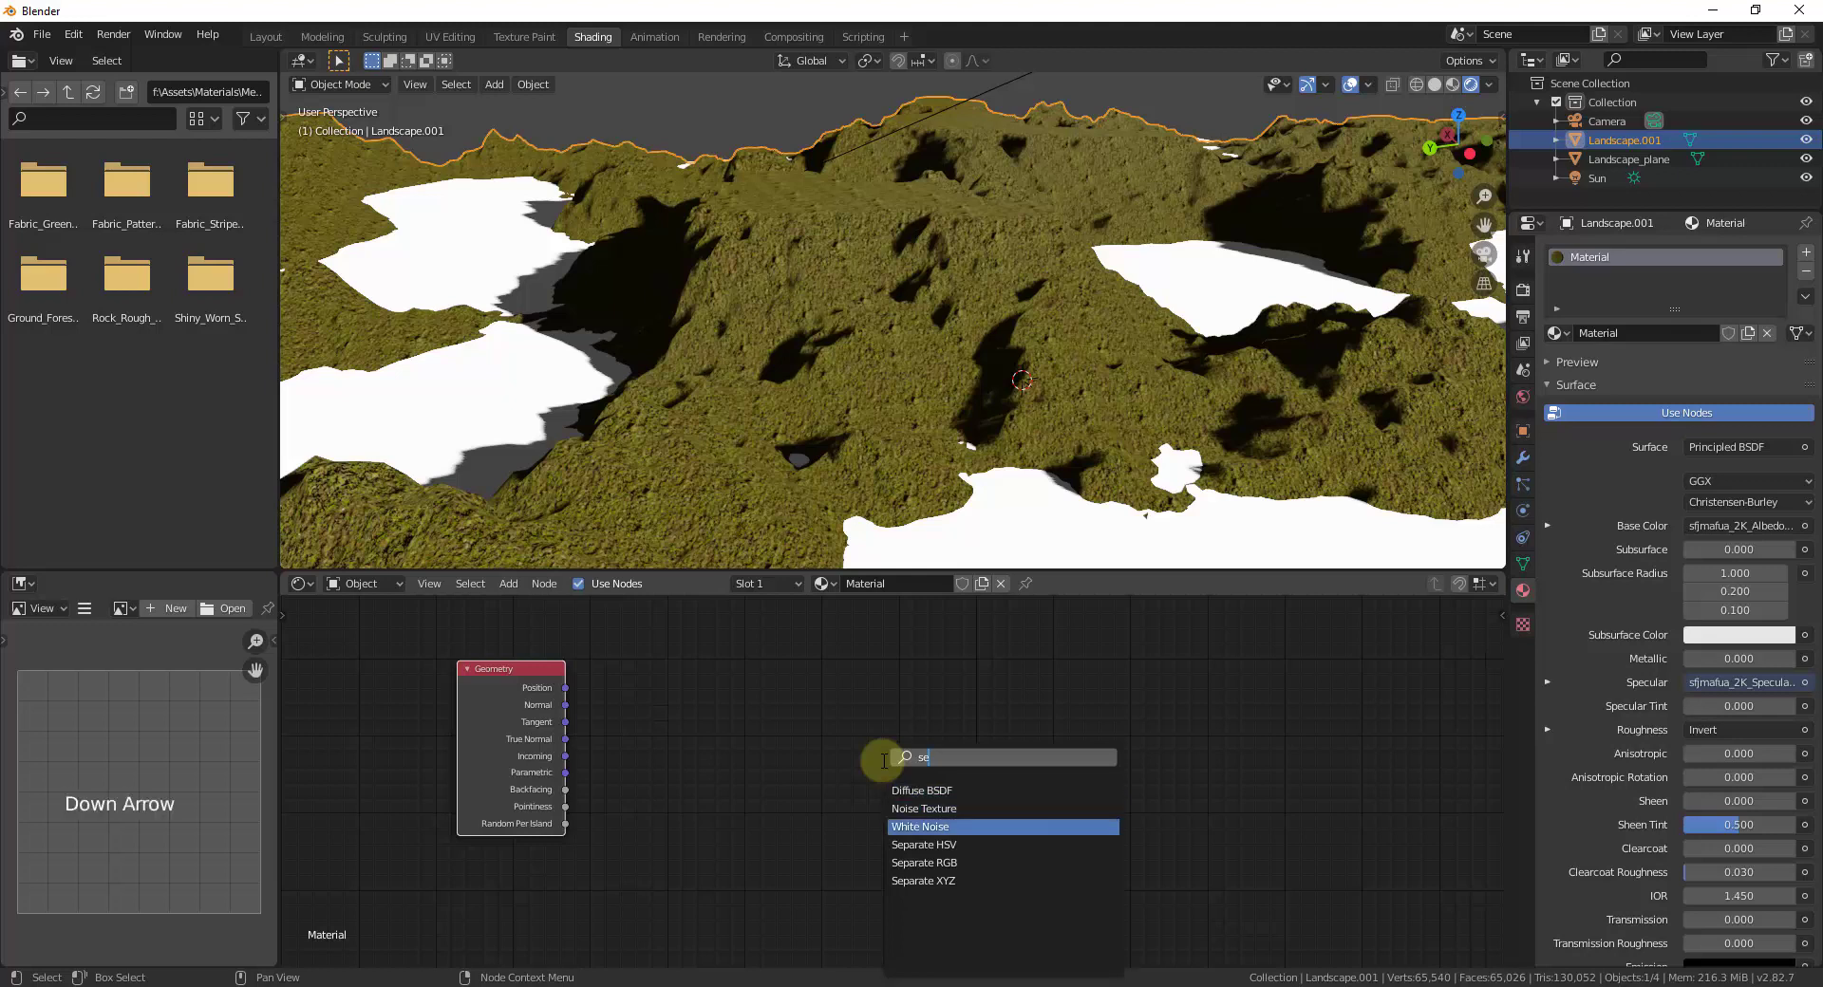
{"action": "key", "text": "Return"}
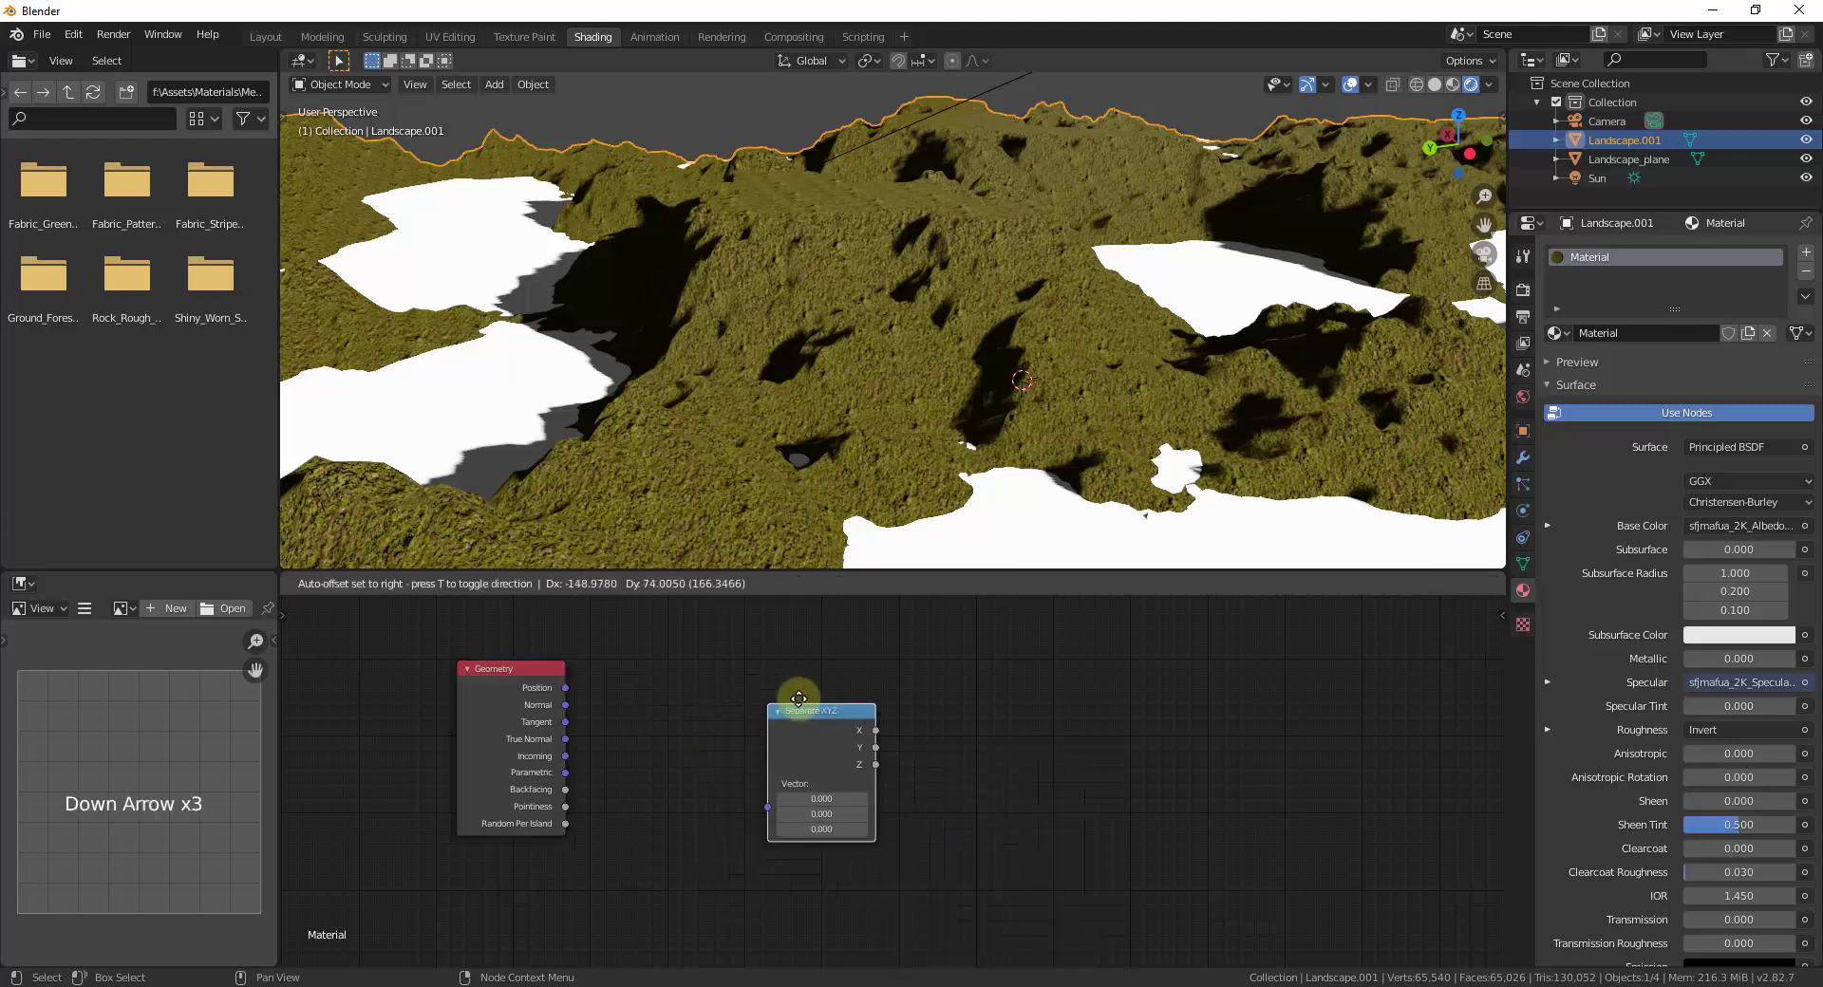
{"action": "left_click", "coordinate": [840, 703]}
Step: Add a ColorRamp node beside Separate XYZ and frame the three nodes
{"action": "key", "text": "shift+a"}
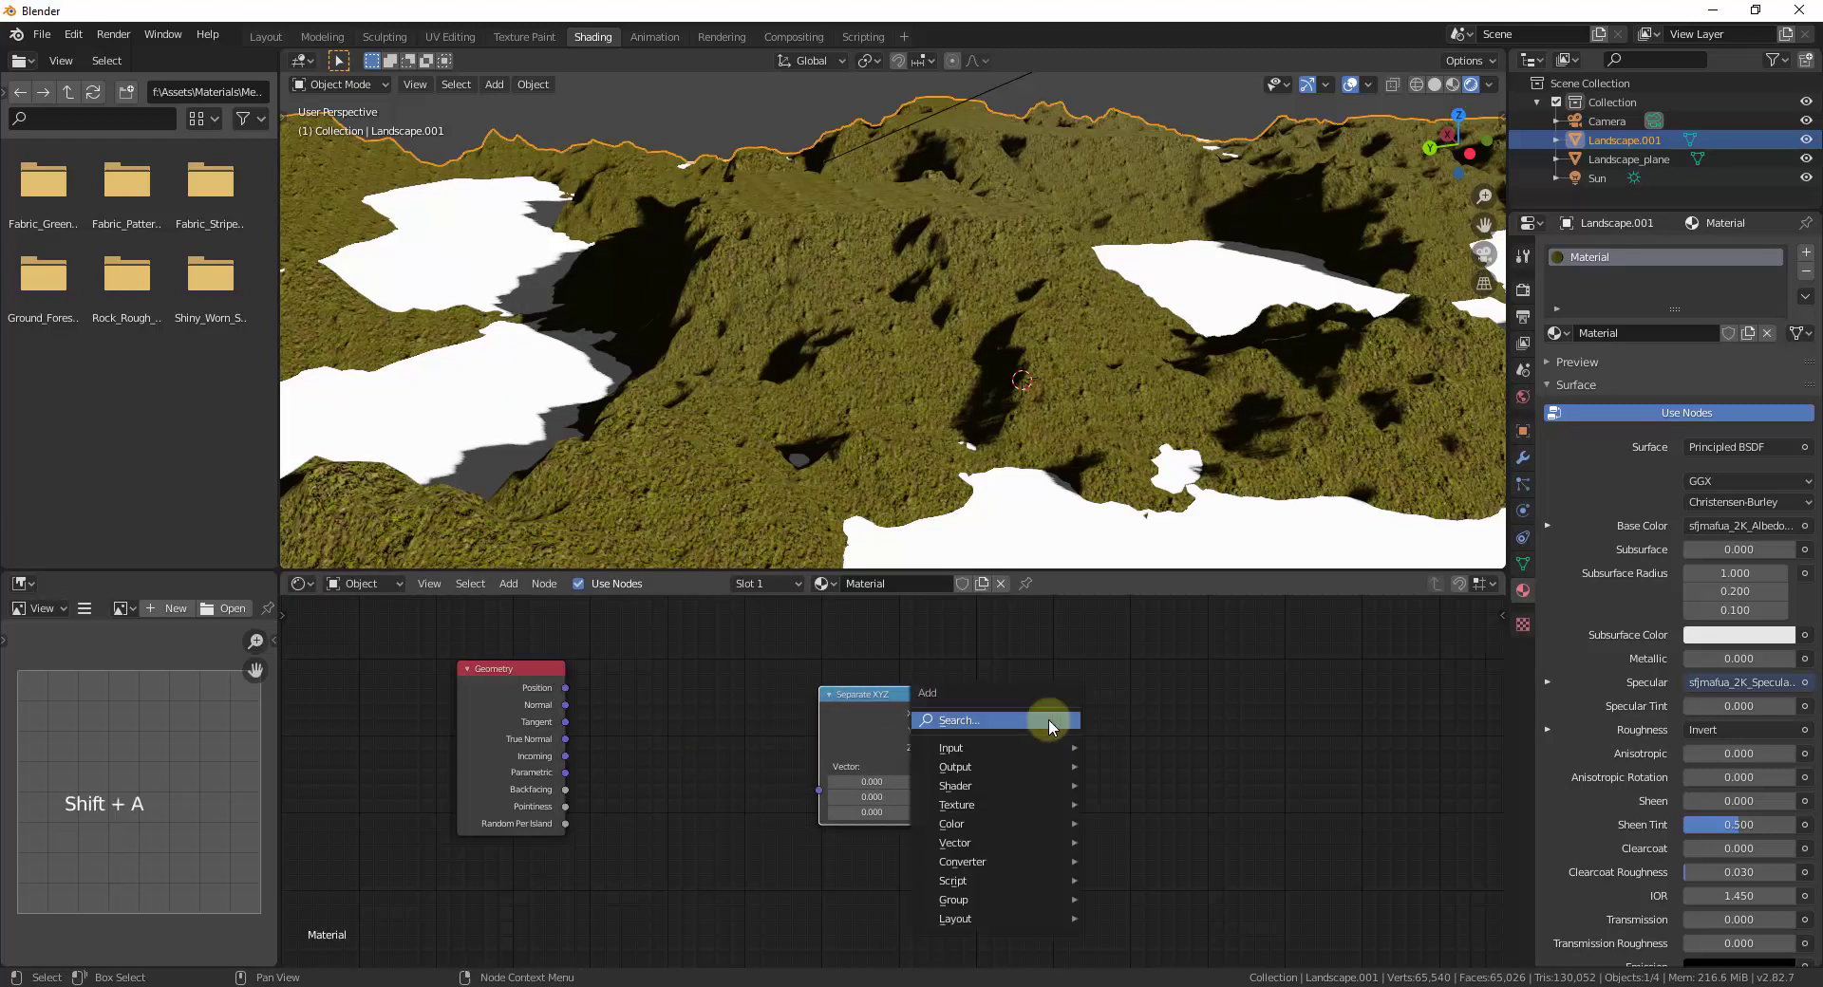
{"action": "left_click", "coordinate": [965, 722]}
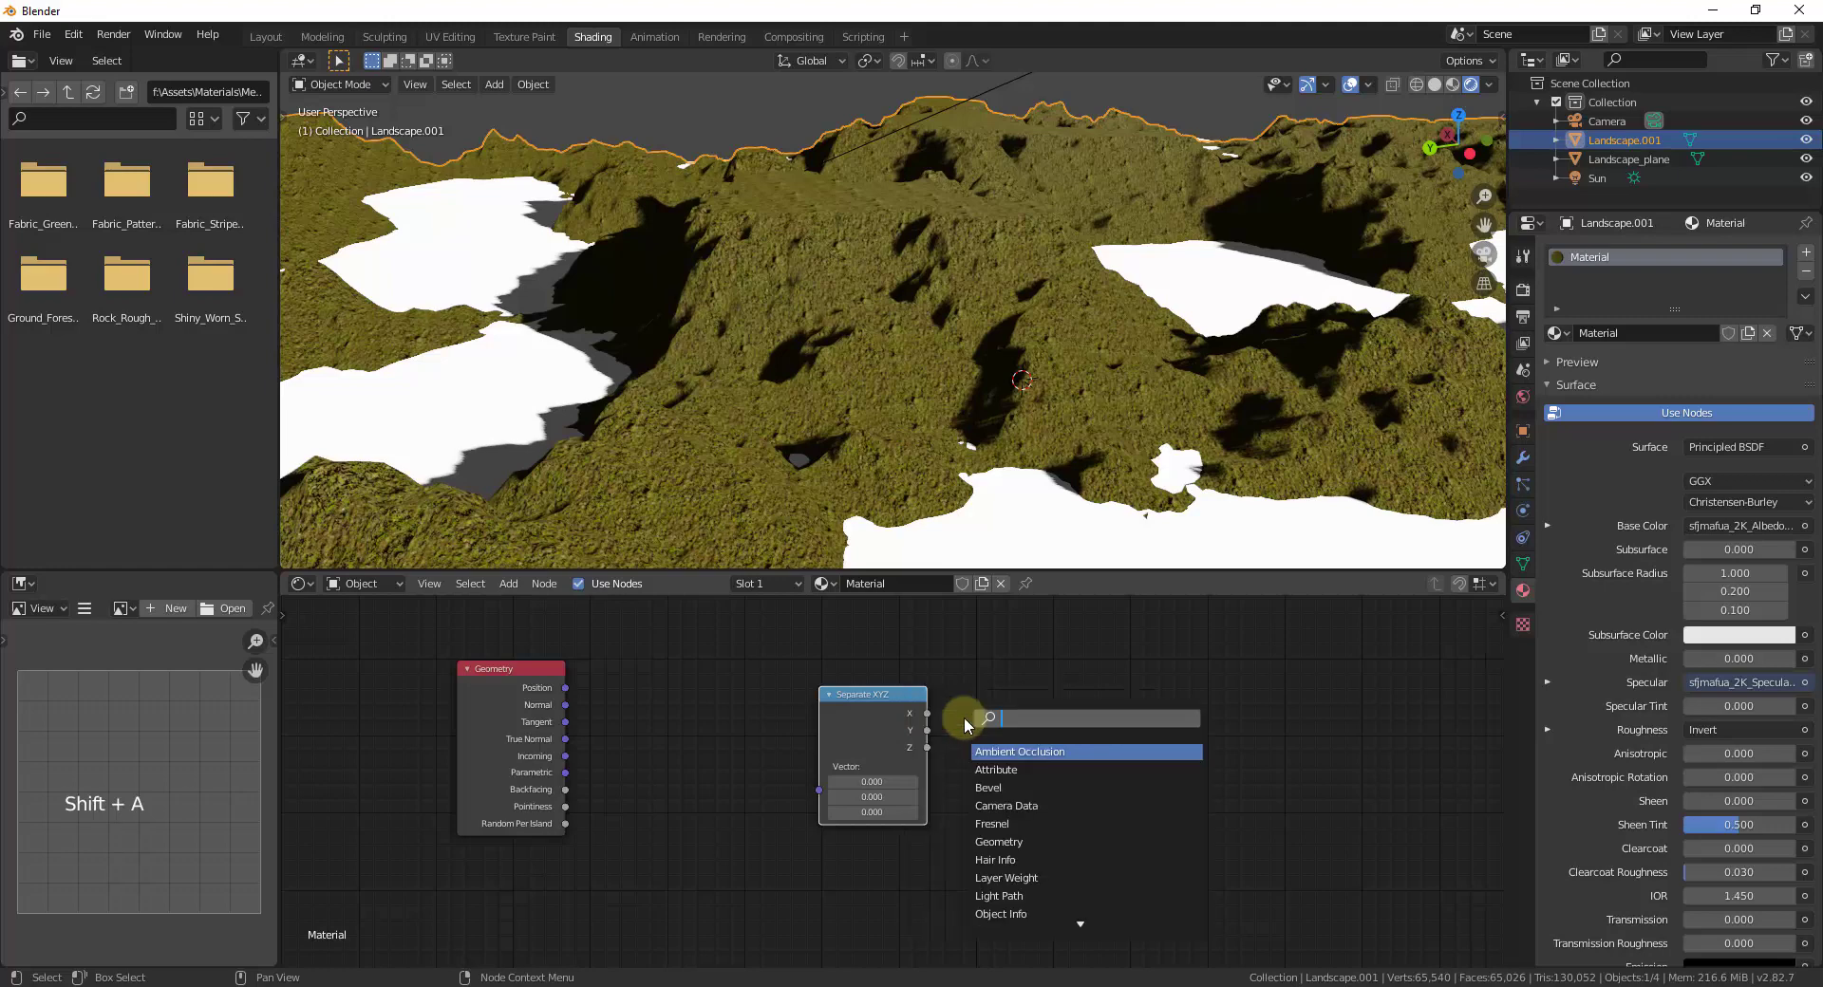
{"action": "type", "text": "color"}
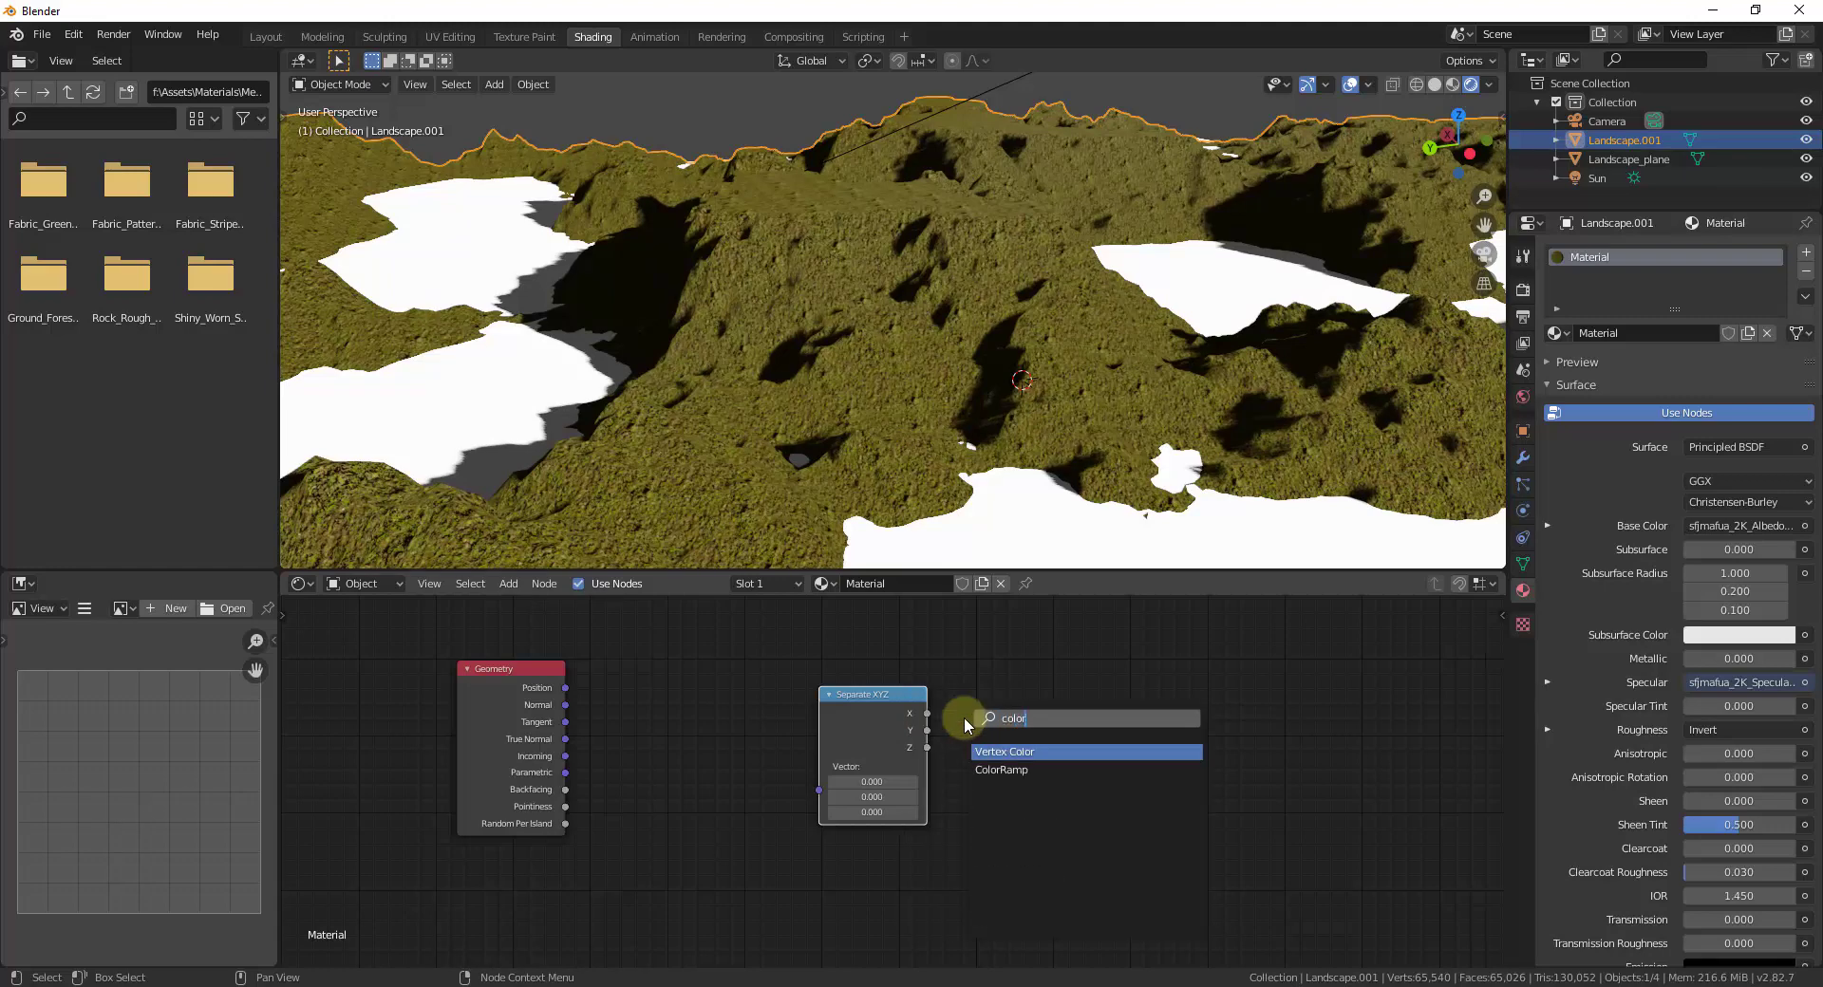
{"action": "key", "text": "Down"}
{"action": "key", "text": "Return"}
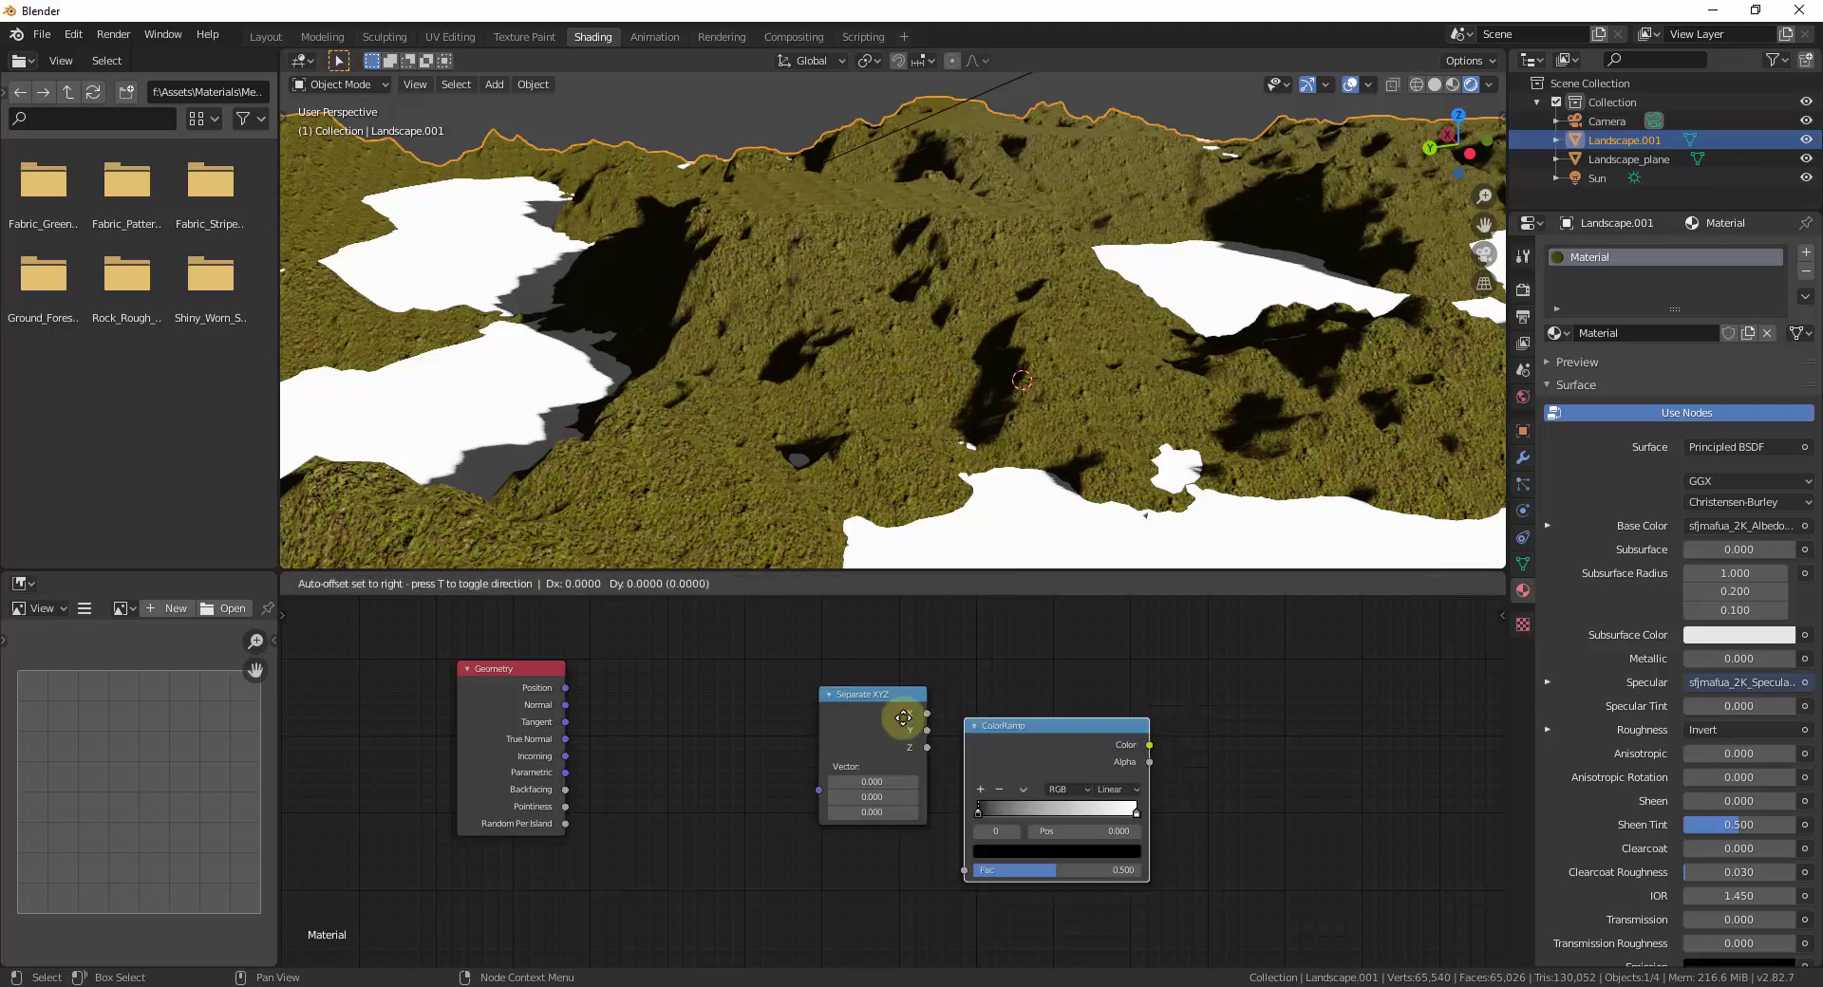
{"action": "left_click", "coordinate": [1253, 680]}
{"action": "left_click_drag", "start_coordinate": [1282, 691], "coordinate": [1241, 685]}
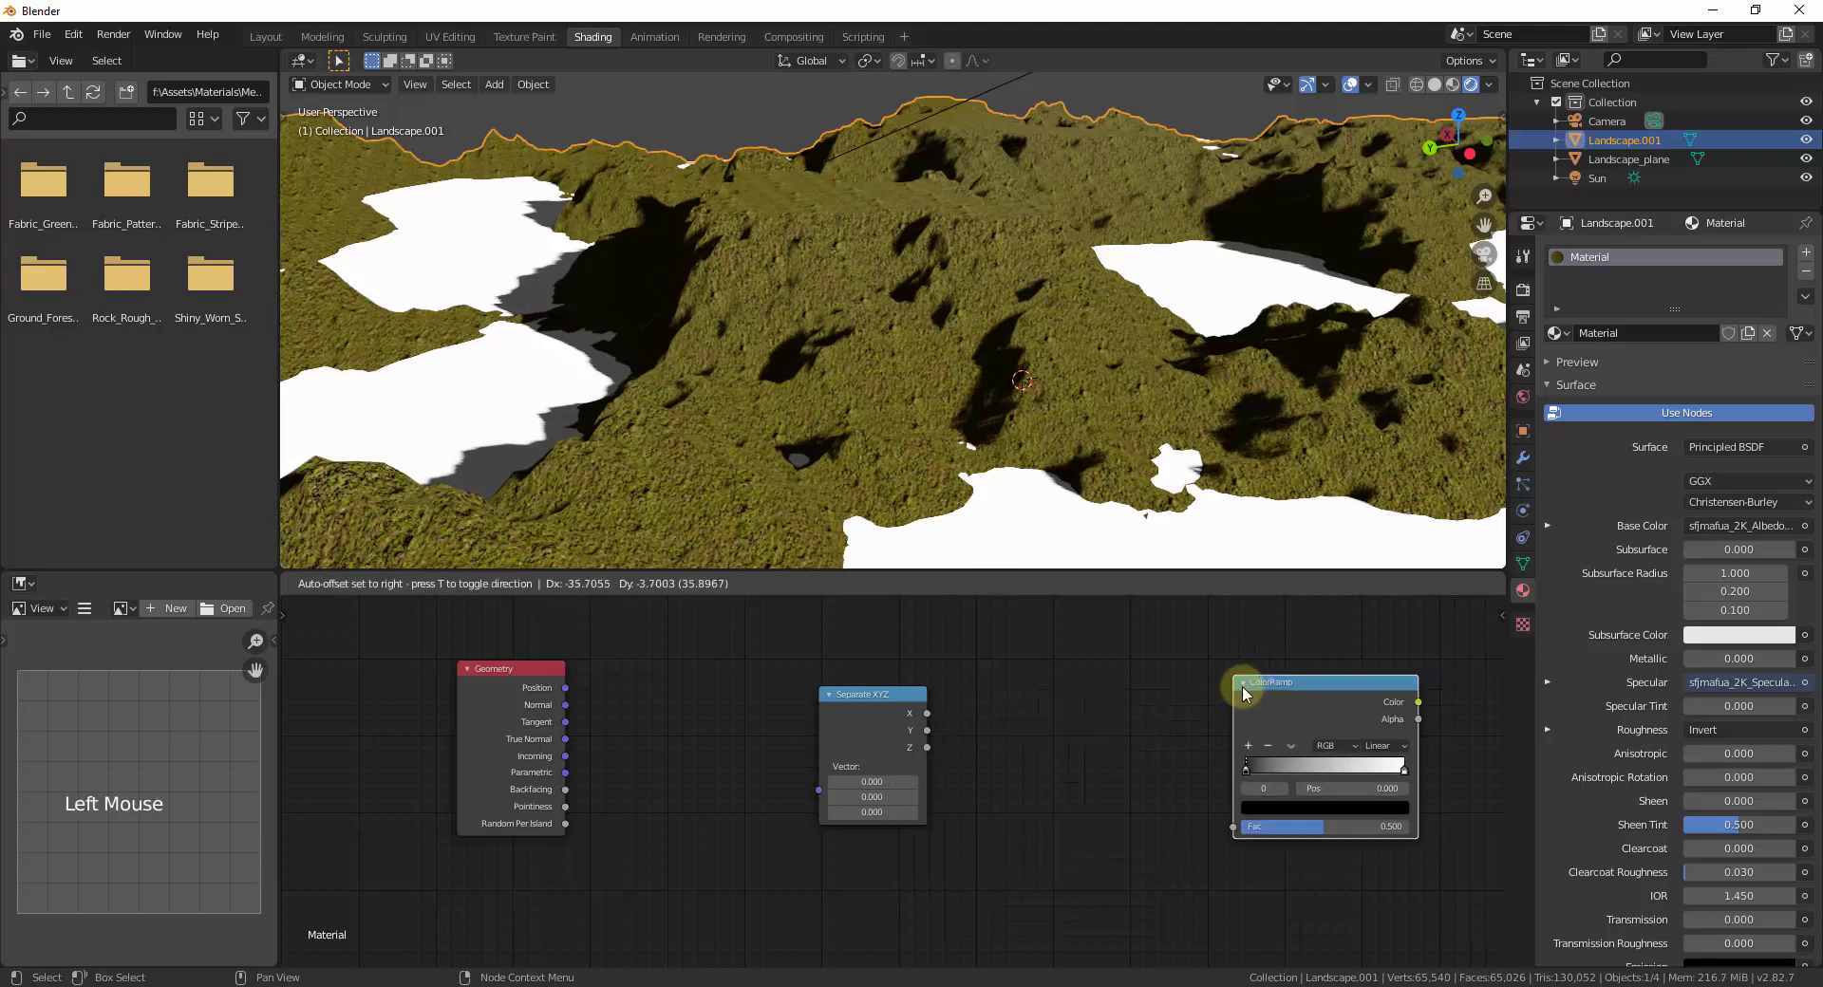
{"action": "scroll", "coordinate": [1018, 731], "scroll_direction": "down", "scroll_amount": 3}
{"action": "scroll", "coordinate": [1018, 731], "scroll_direction": "up", "scroll_amount": 2}
{"action": "middle_click_drag", "start_coordinate": [991, 779], "coordinate": [962, 759]}
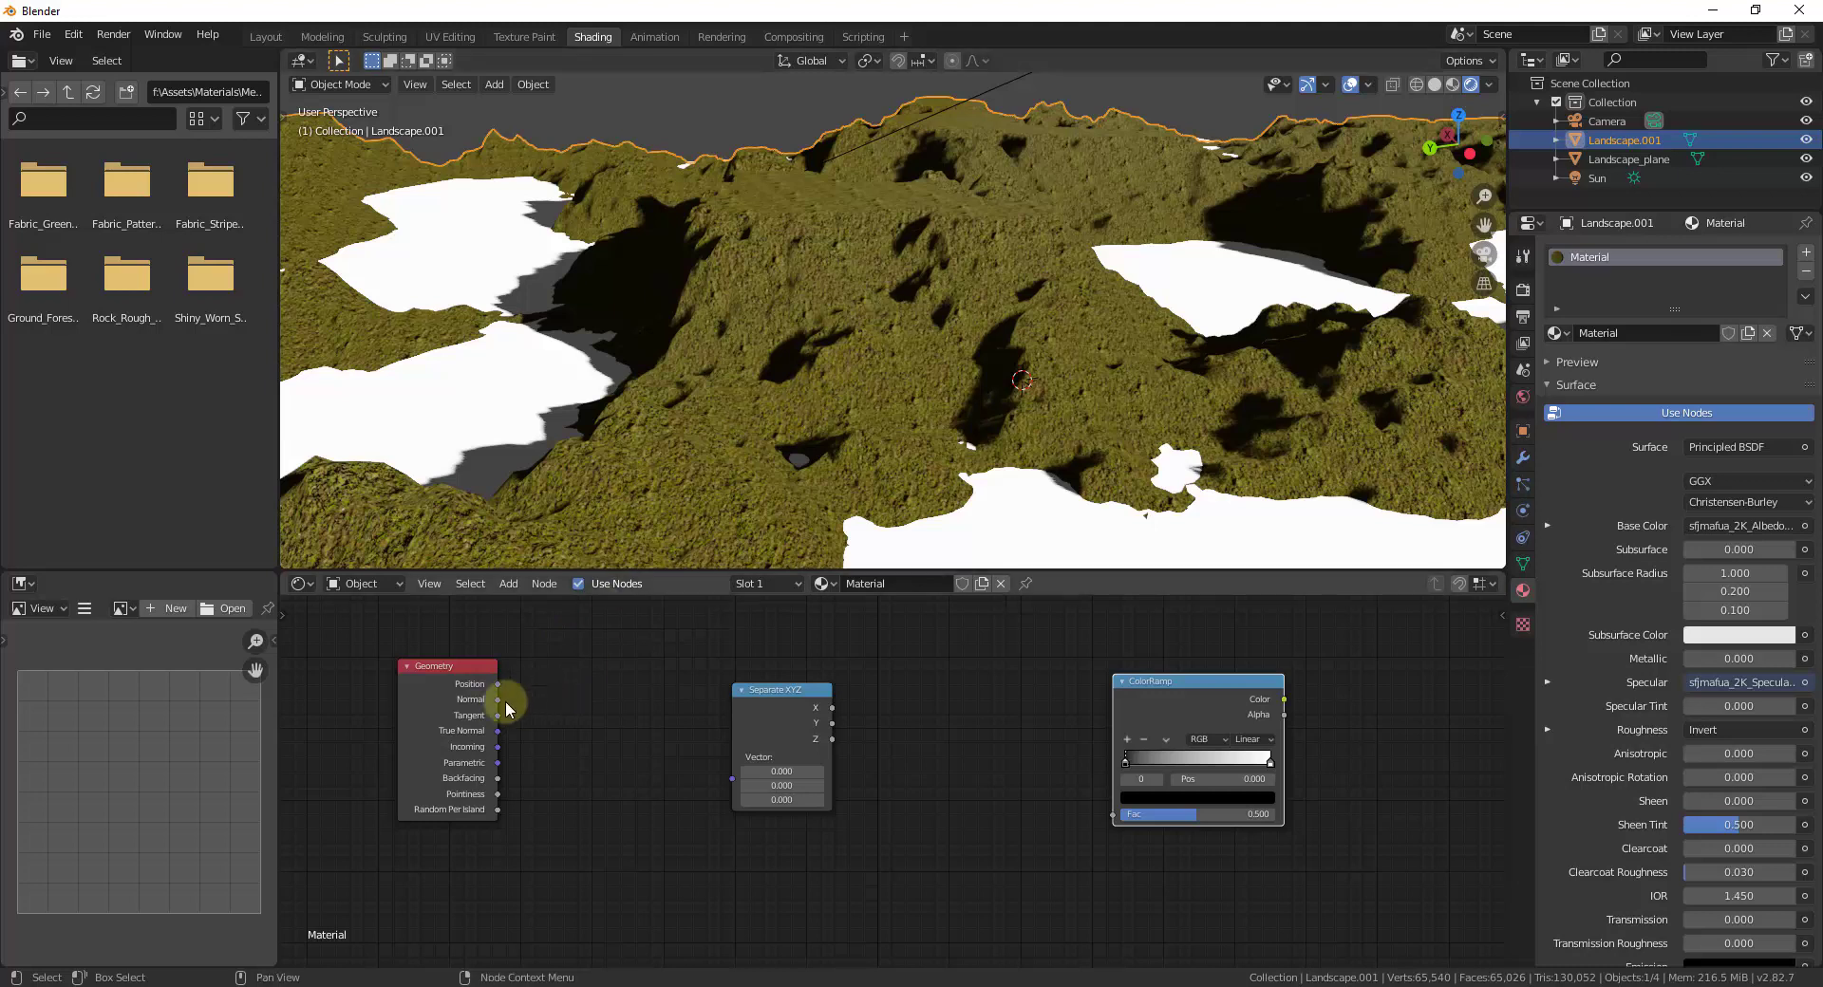
Step: Link Geometry Normal into Separate XYZ Vector, then Separate XYZ Z into ColorRamp Fac
{"action": "left_click_drag", "start_coordinate": [497, 699], "coordinate": [750, 802]}
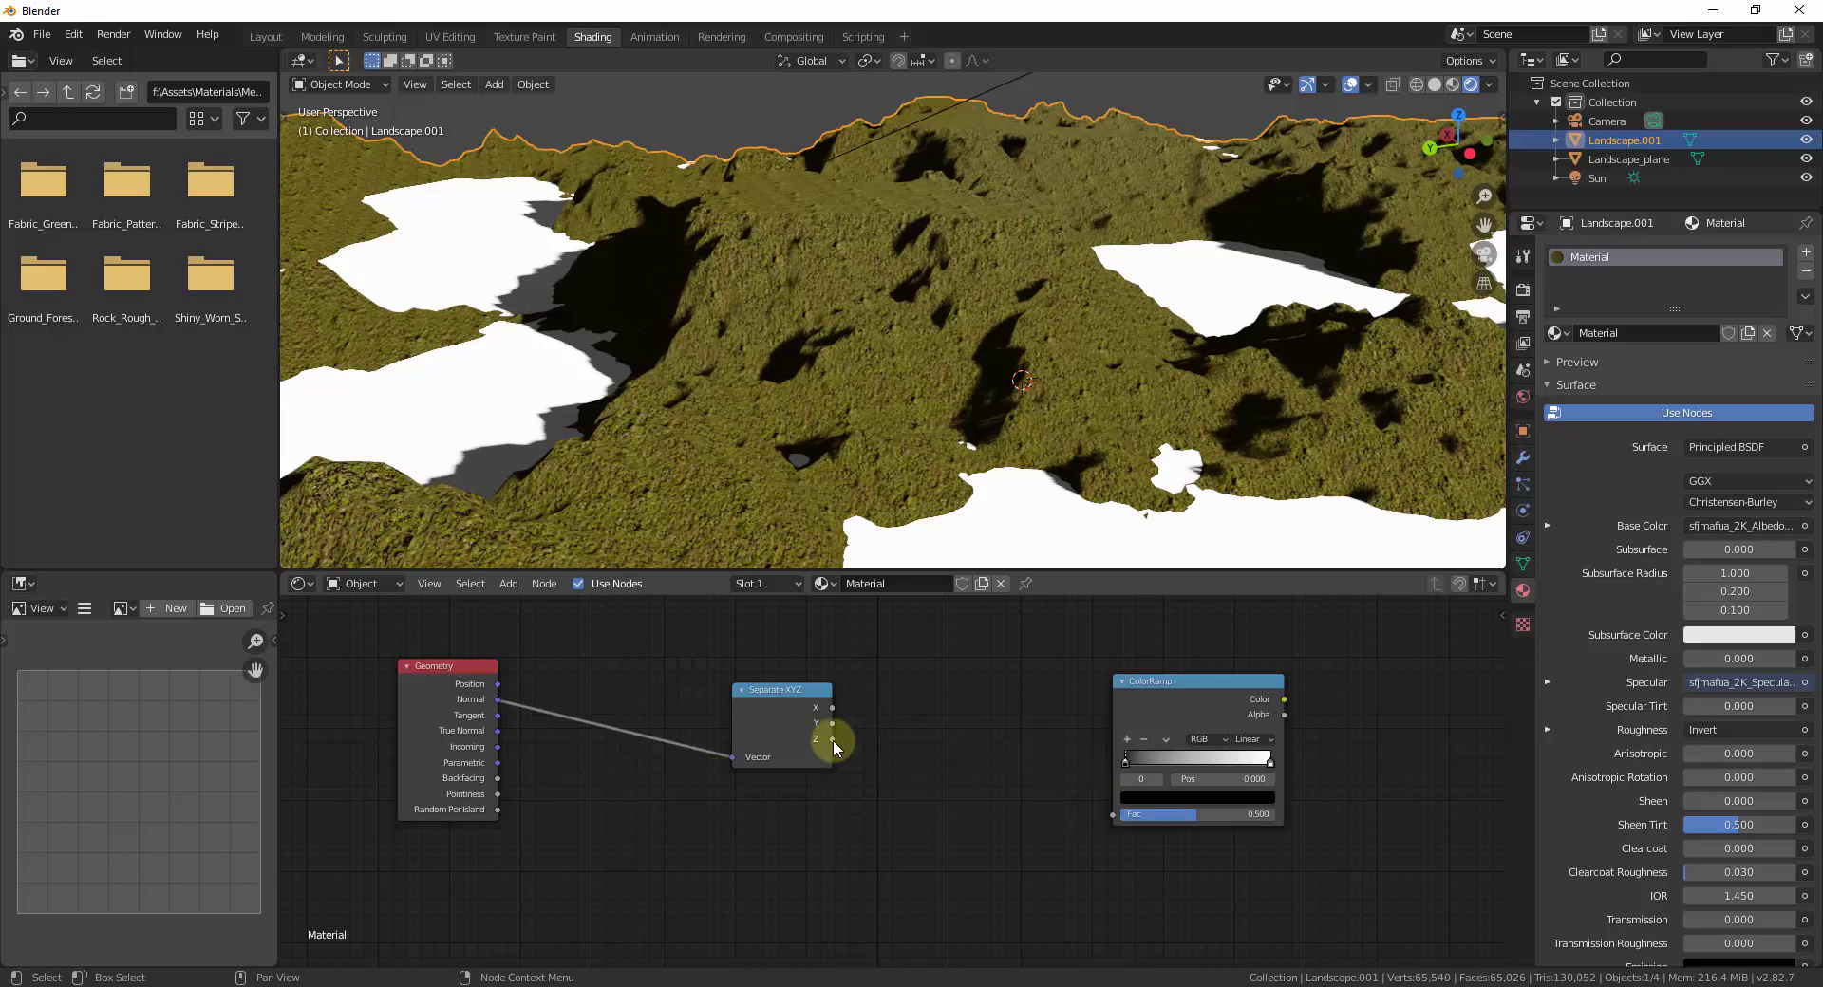
{"action": "left_click_drag", "start_coordinate": [831, 738], "coordinate": [1114, 816]}
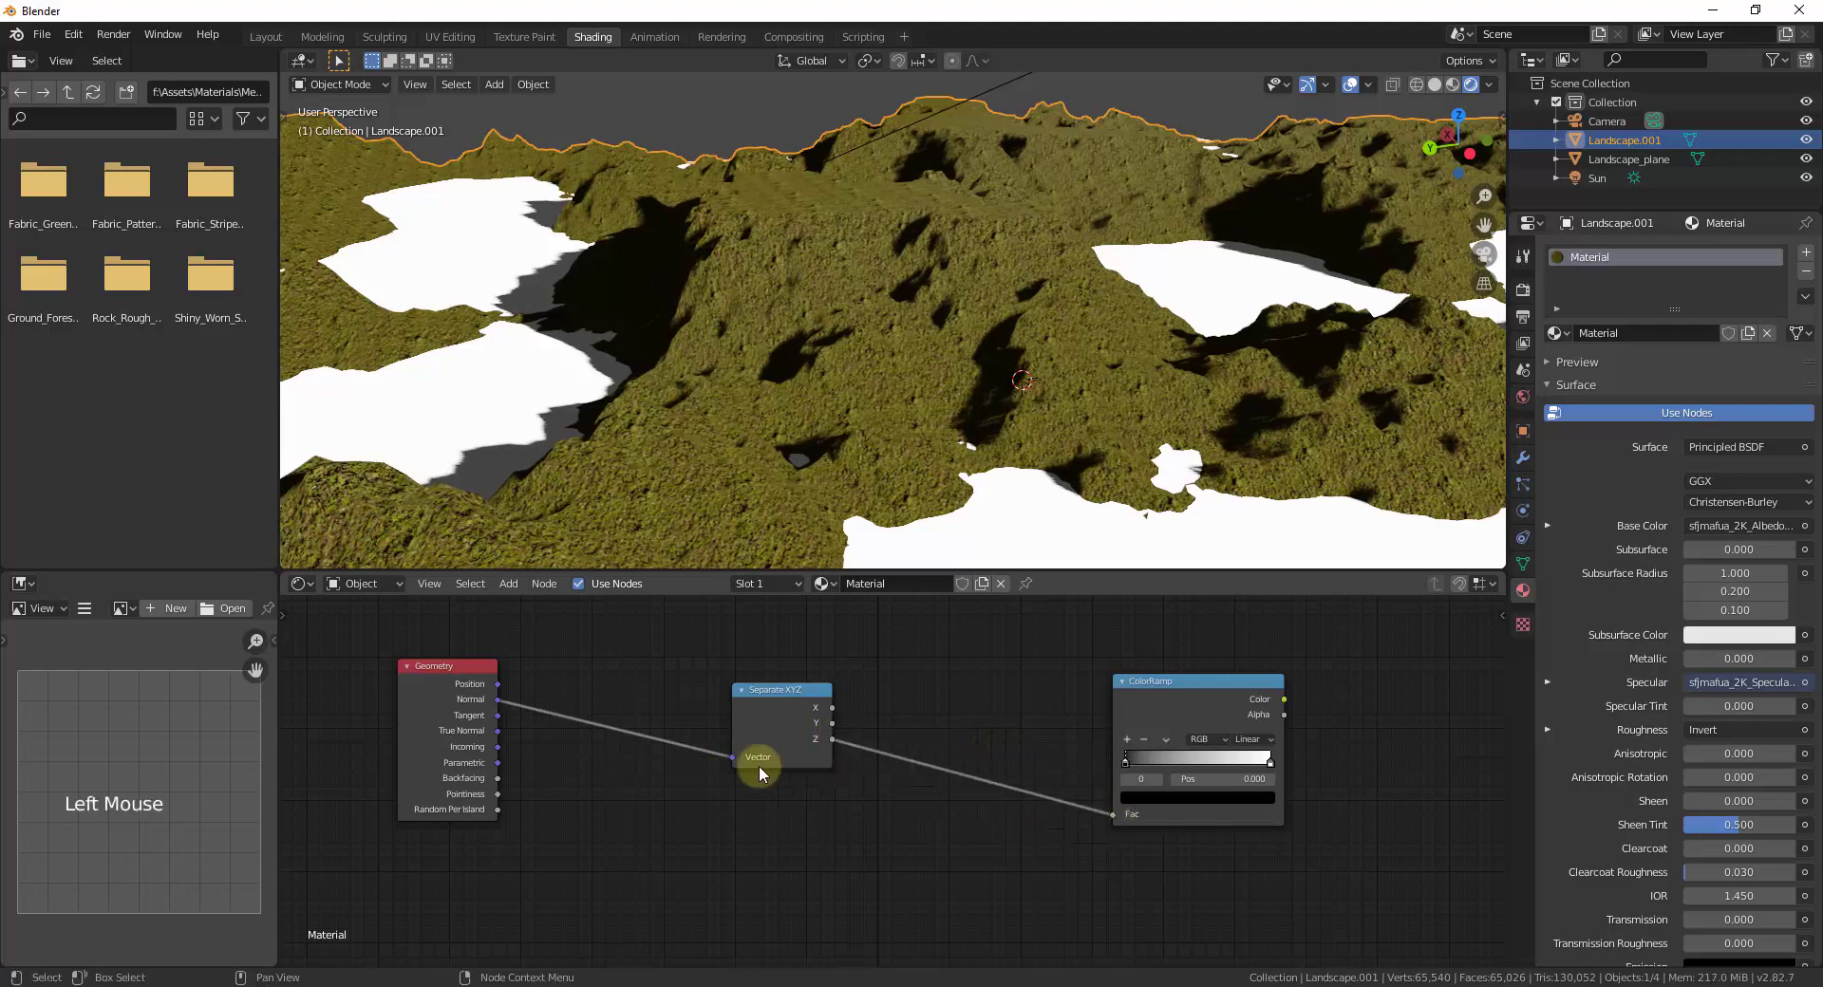
{"action": "scroll", "coordinate": [856, 726], "scroll_direction": "down", "scroll_amount": 1}
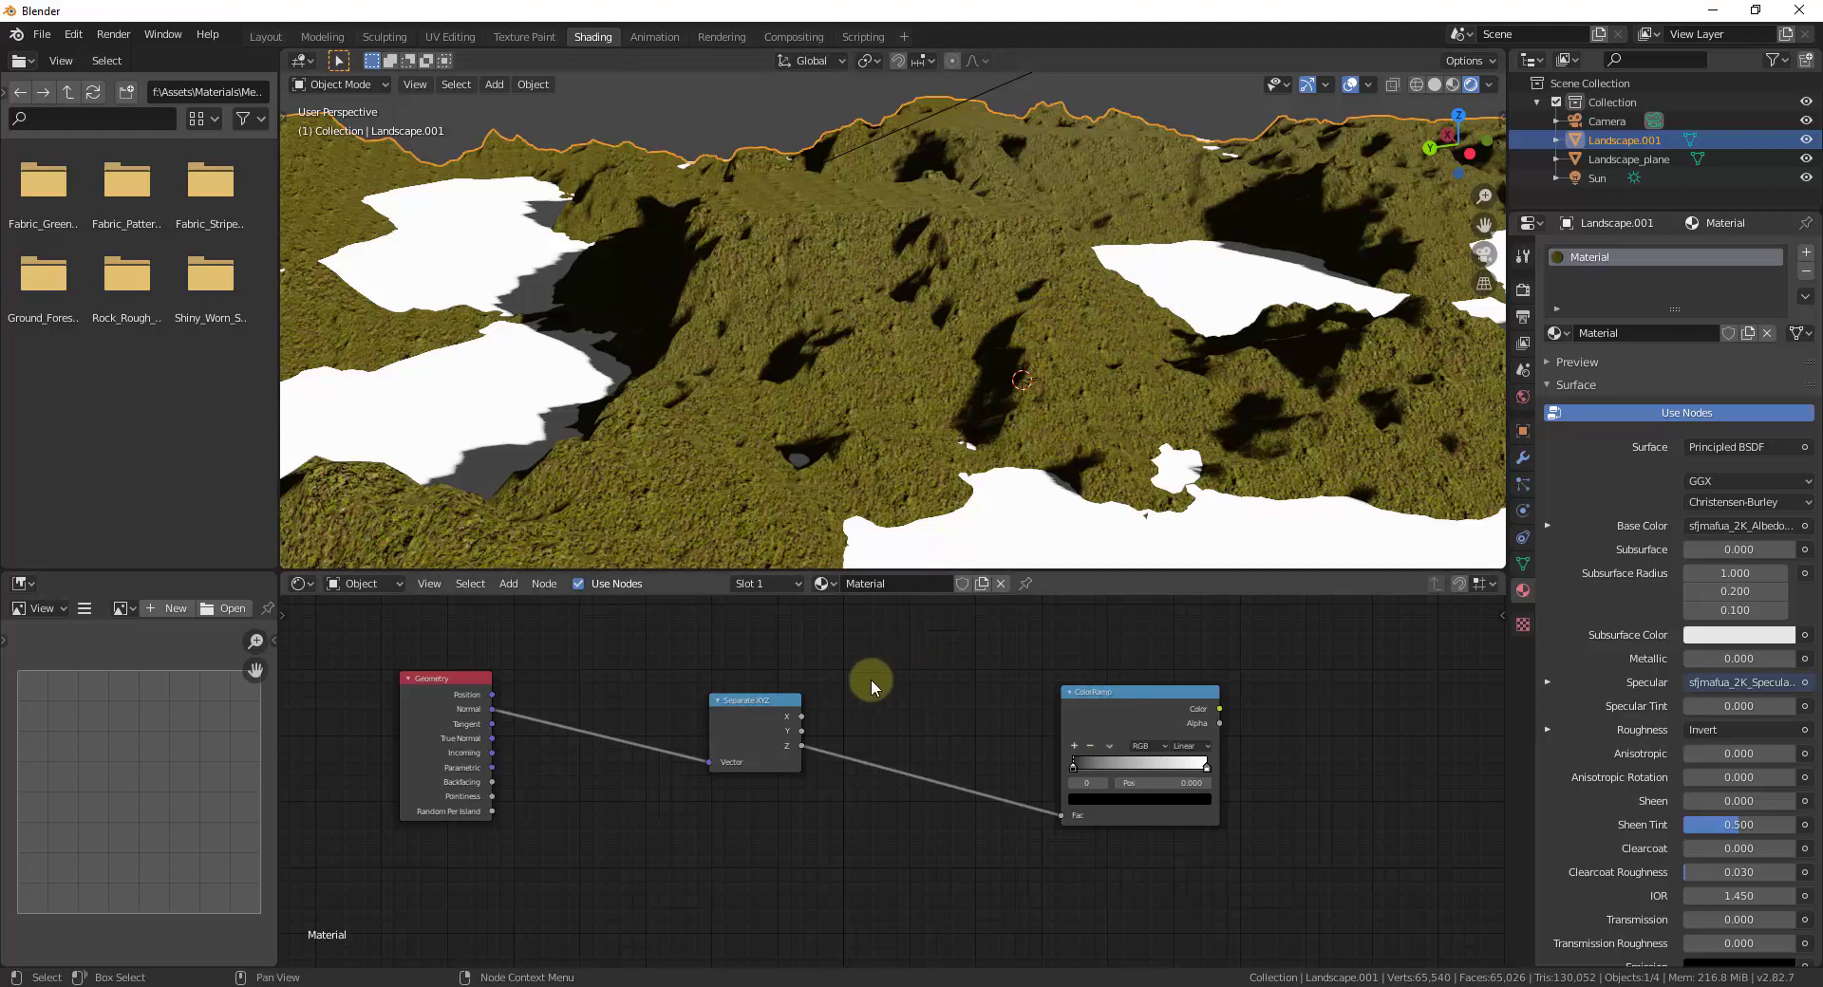
{"action": "scroll", "coordinate": [483, 729], "scroll_direction": "right", "scroll_amount": 3, "text": "ctrl"}
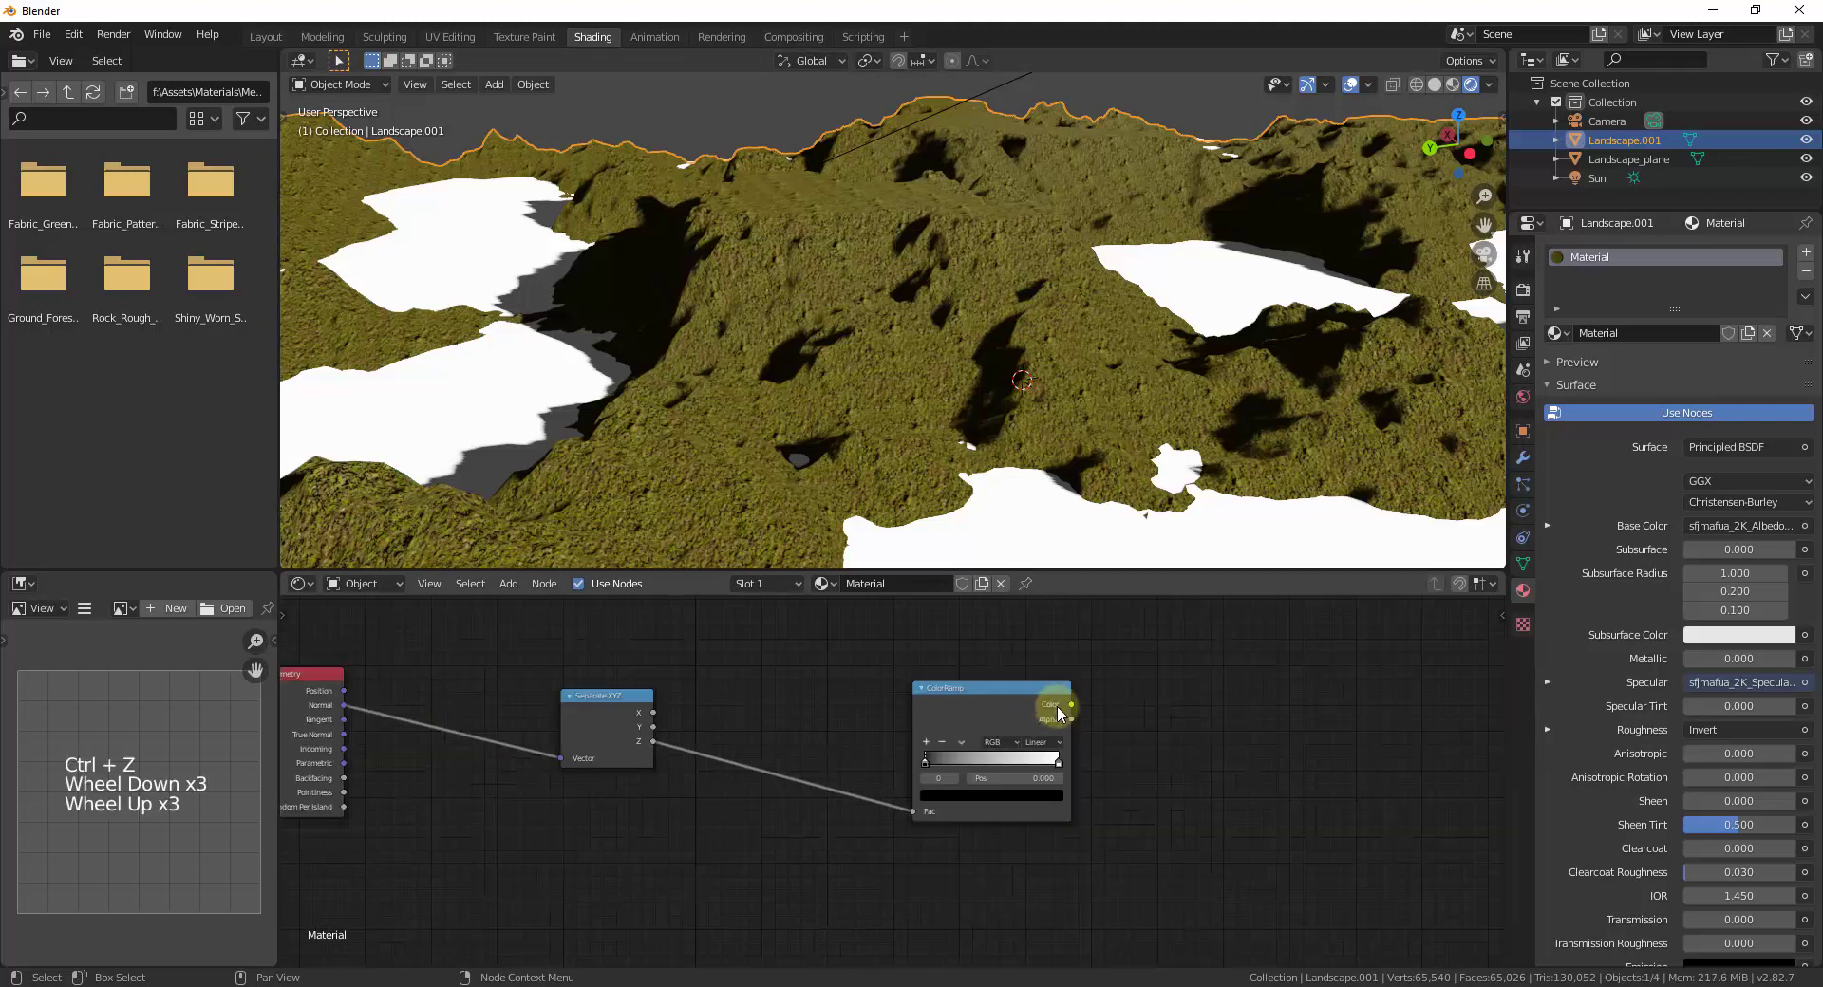
Step: Preview the ColorRamp through a Viewer node, placing Viewer and Material Output beside it
{"action": "left_click", "coordinate": [1065, 714], "text": "ctrl+shift"}
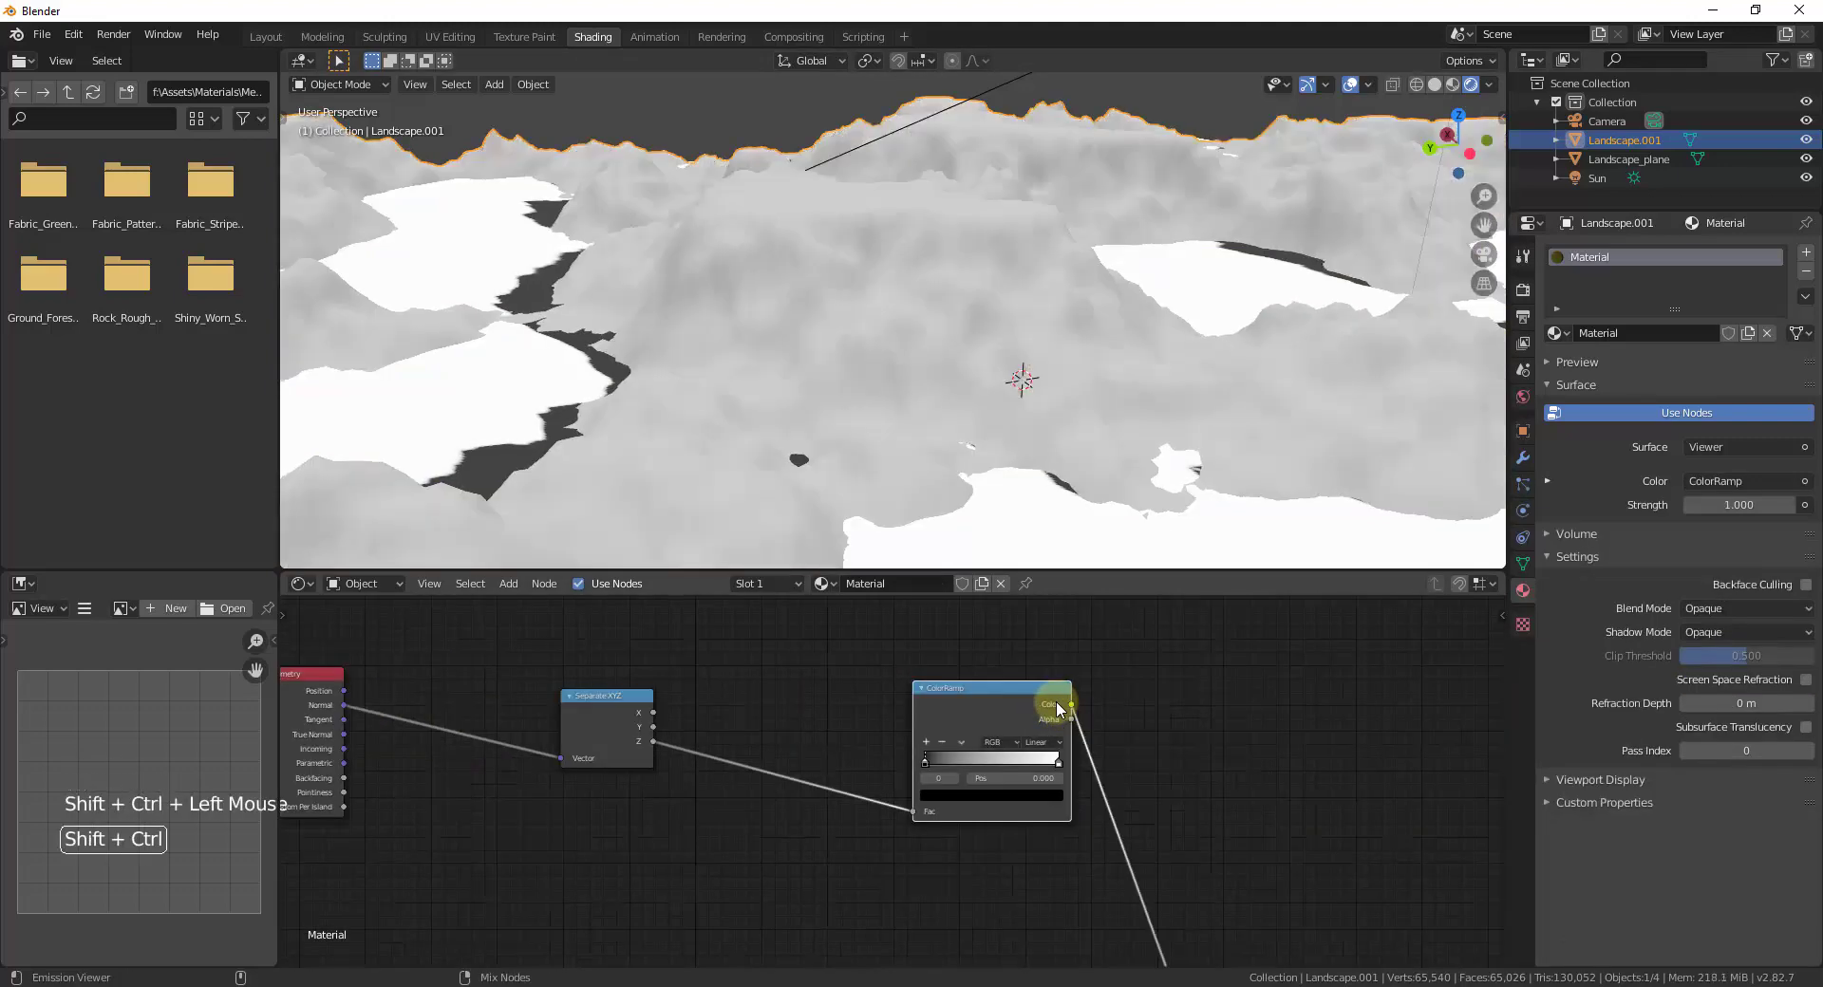
{"action": "scroll", "coordinate": [1073, 665], "scroll_direction": "down", "scroll_amount": 6}
{"action": "scroll", "coordinate": [1187, 869], "scroll_direction": "down", "scroll_amount": 2}
{"action": "scroll", "coordinate": [1168, 886], "scroll_direction": "up", "scroll_amount": 1}
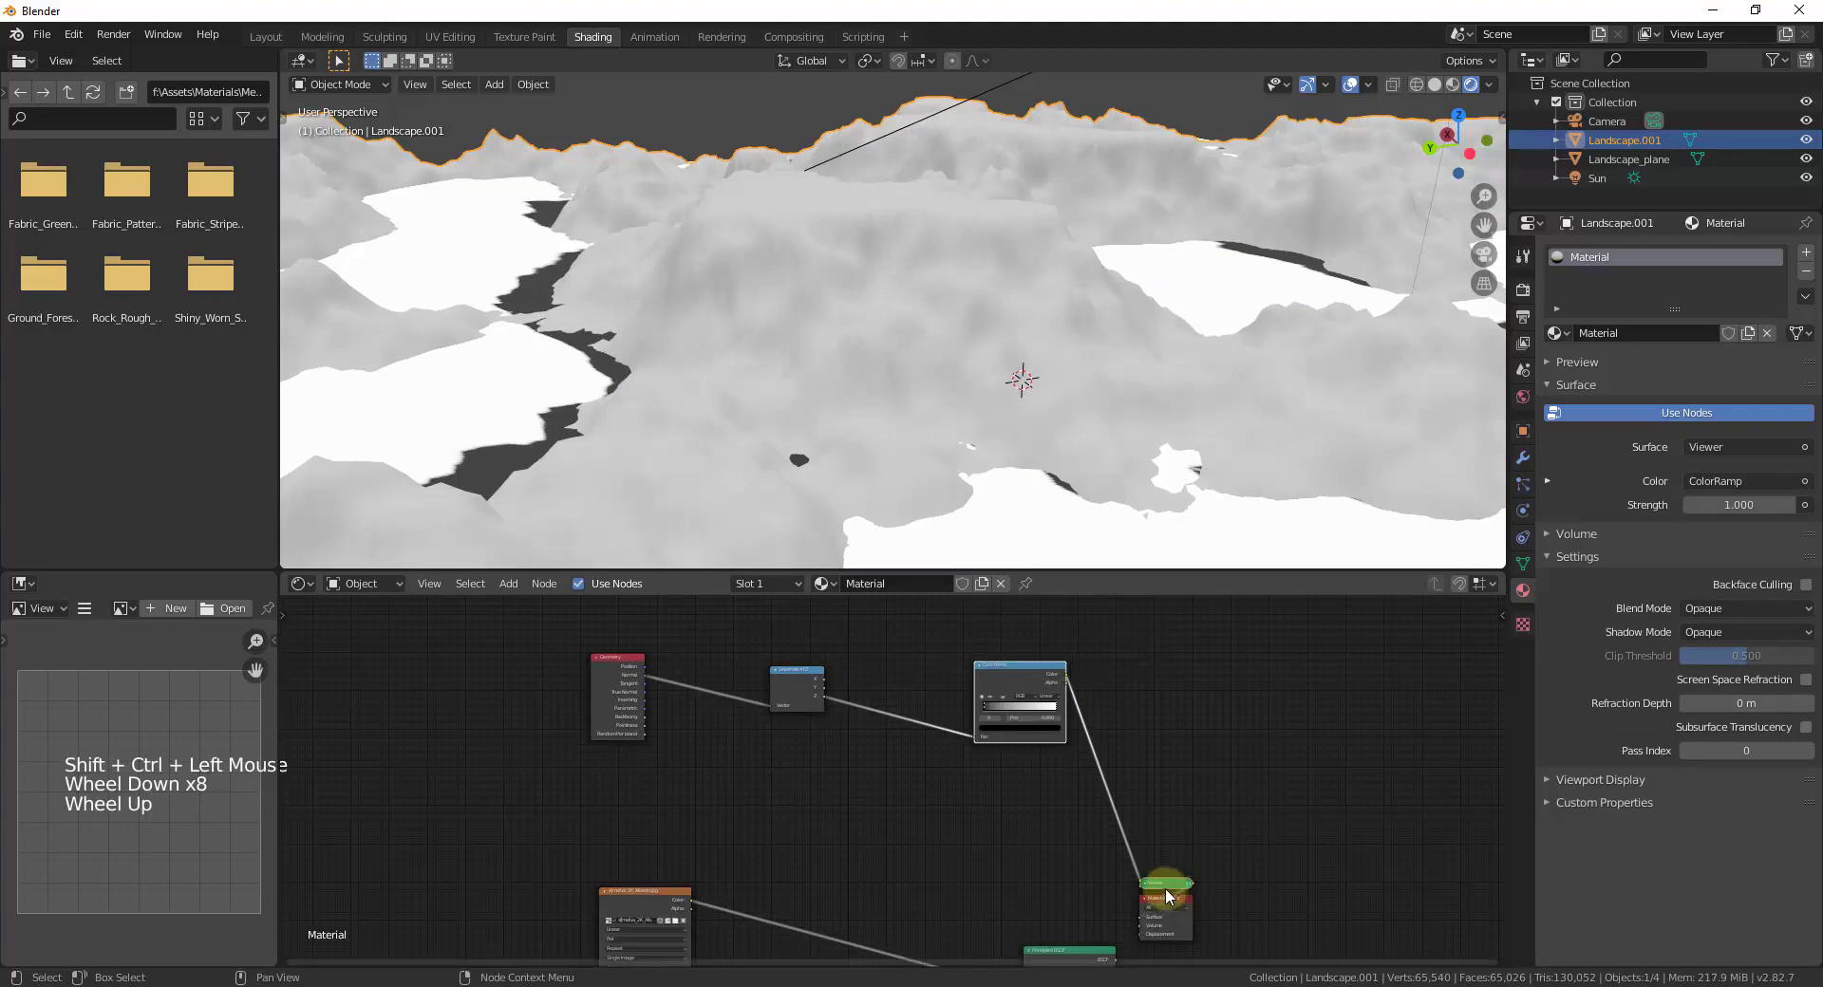
{"action": "left_click_drag", "start_coordinate": [1167, 881], "coordinate": [1177, 698]}
{"action": "left_click_drag", "start_coordinate": [1160, 903], "coordinate": [1308, 718]}
Step: Slide the ColorRamp's black stop right to 0.709 for a stark black-and-white mask
{"action": "scroll", "coordinate": [940, 351], "scroll_direction": "up", "scroll_amount": 3}
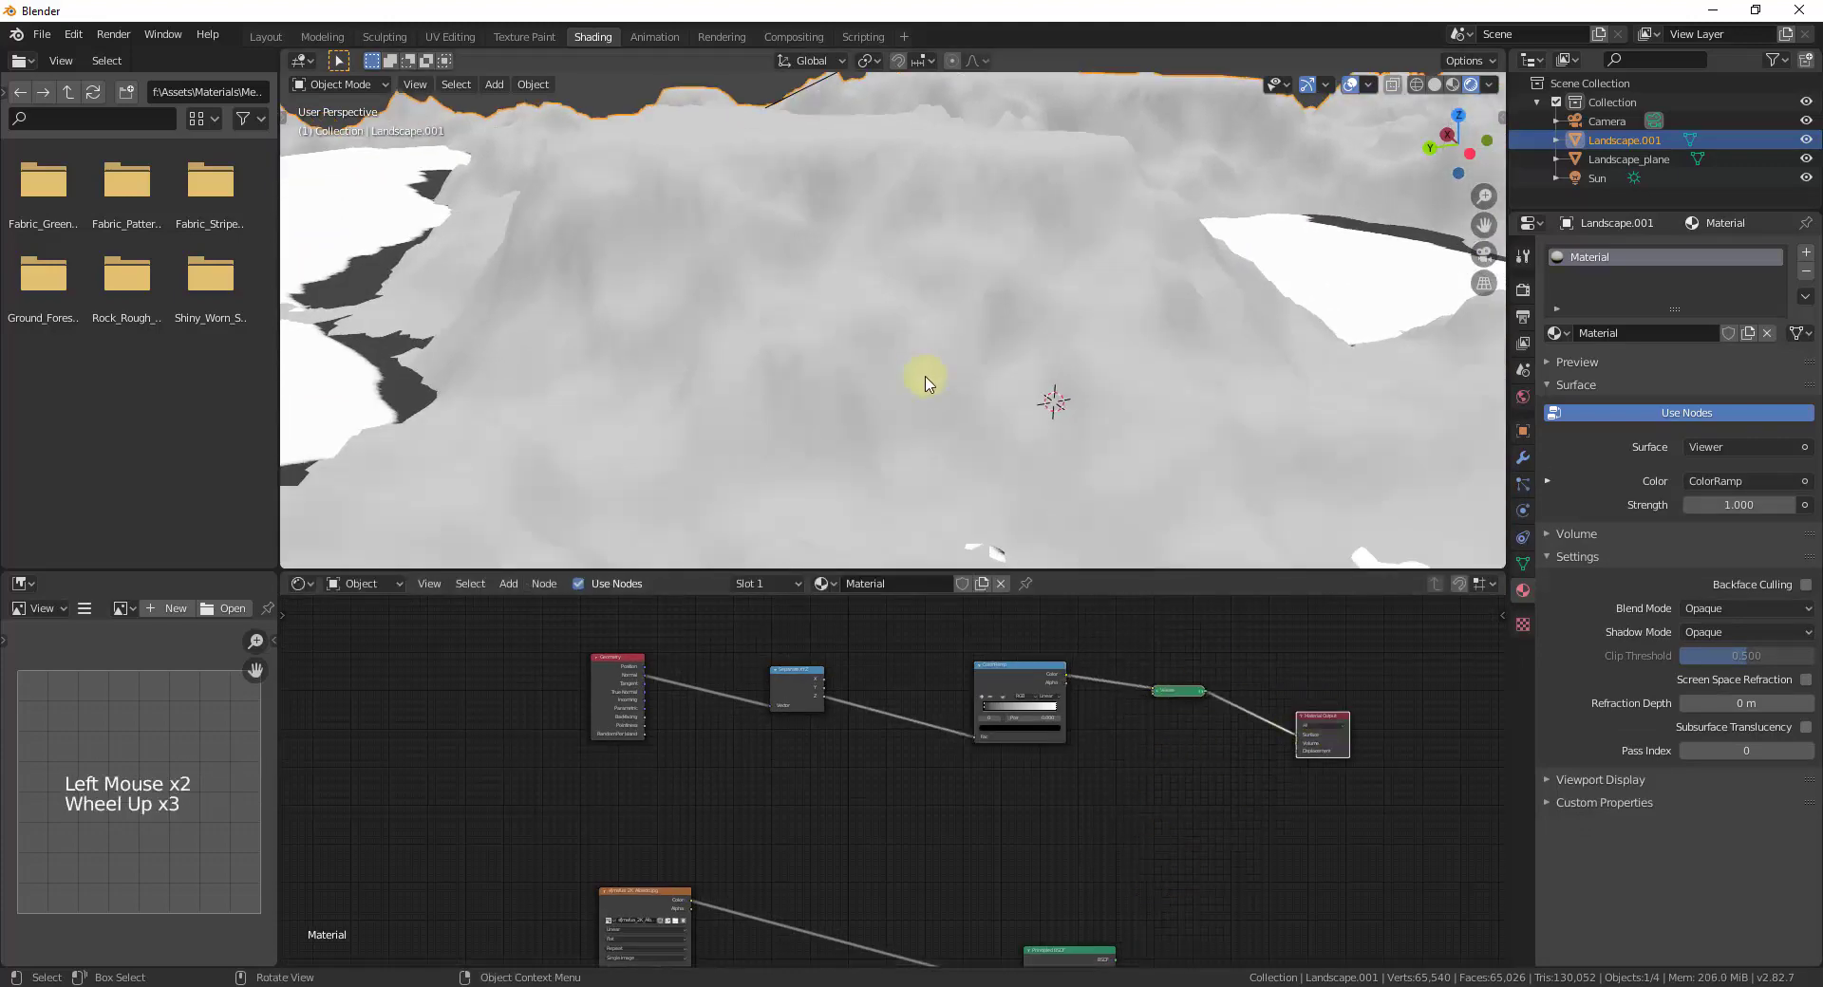
{"action": "scroll", "coordinate": [978, 702], "scroll_direction": "up", "scroll_amount": 9}
{"action": "mouse_move", "coordinate": [958, 714]}
{"action": "left_mouse_down"}
{"action": "mouse_move", "coordinate": [1094, 712]}
{"action": "mouse_move", "coordinate": [1018, 713]}
{"action": "mouse_move", "coordinate": [1069, 714]}
{"action": "left_mouse_up"}
Step: Adjust the ColorRamp stops, moving the white stop to 0.695 right beside the black stop
{"action": "left_click", "coordinate": [1030, 714]}
{"action": "scroll", "coordinate": [980, 115], "scroll_direction": "down", "scroll_amount": 2}
{"action": "scroll", "coordinate": [992, 95], "scroll_direction": "down", "scroll_amount": 4}
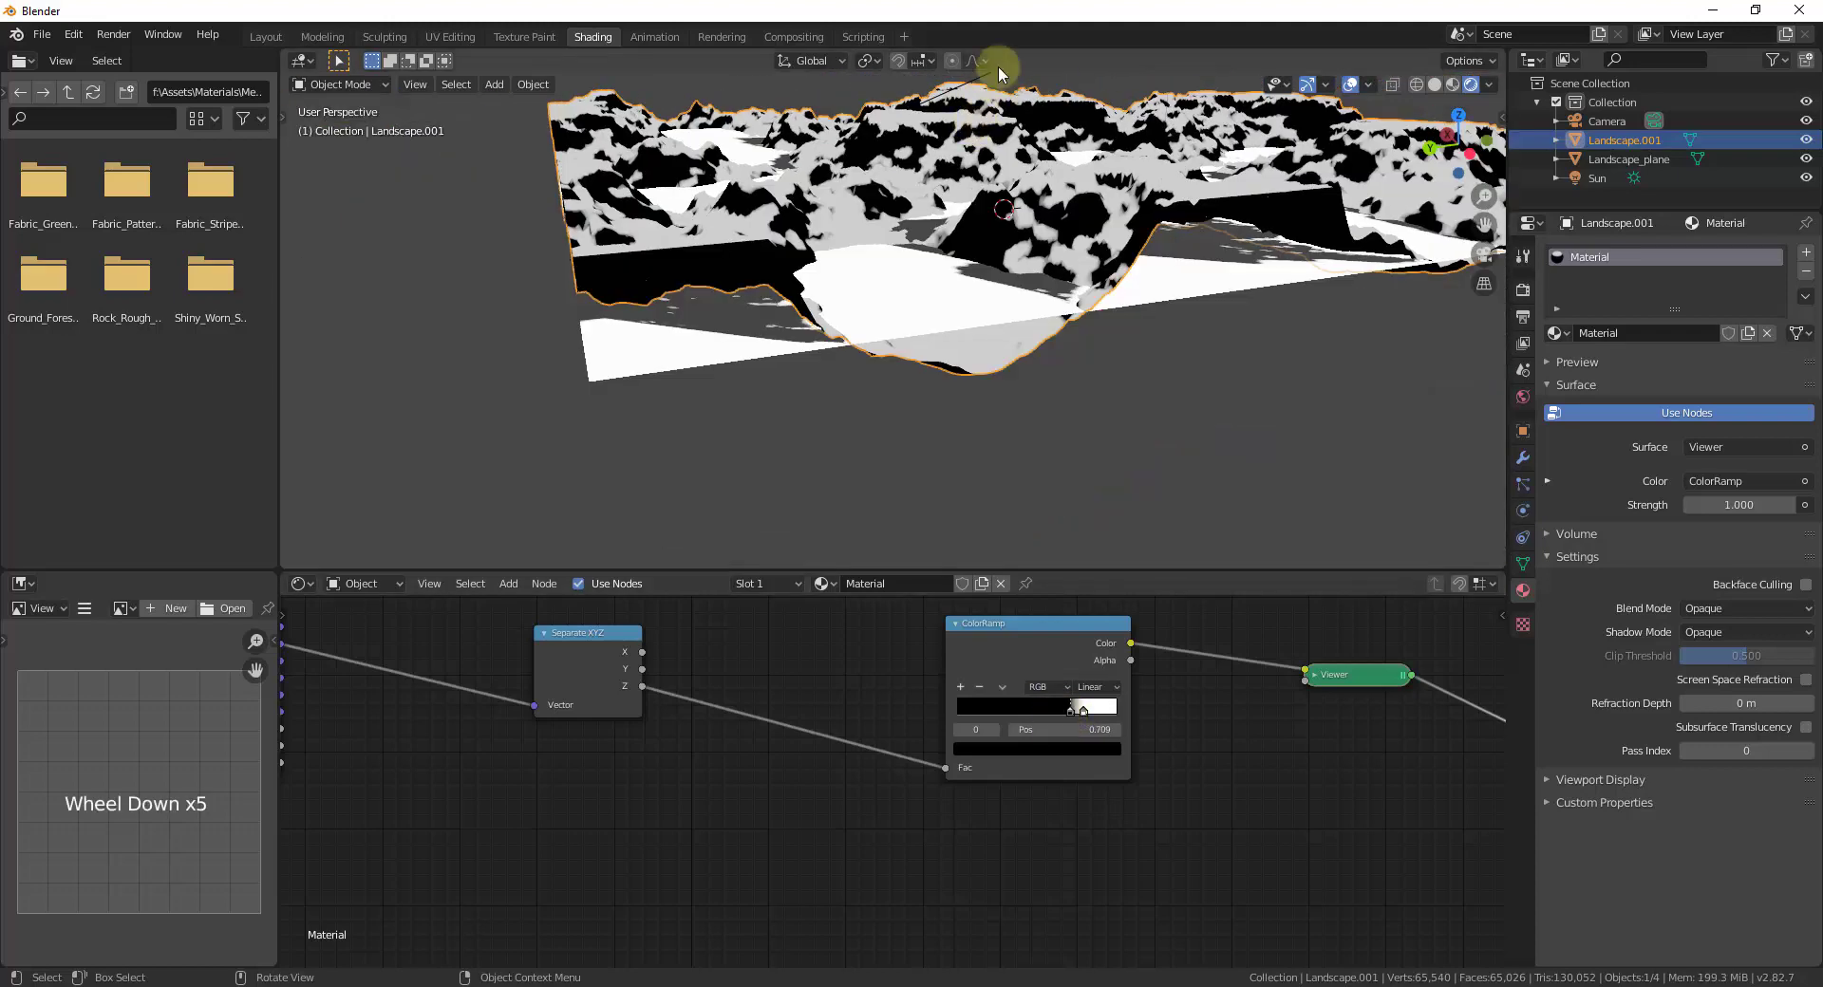
{"action": "scroll", "coordinate": [1045, 152], "scroll_direction": "up", "scroll_amount": 2}
{"action": "middle_click_drag", "start_coordinate": [1050, 155], "coordinate": [1073, 195]}
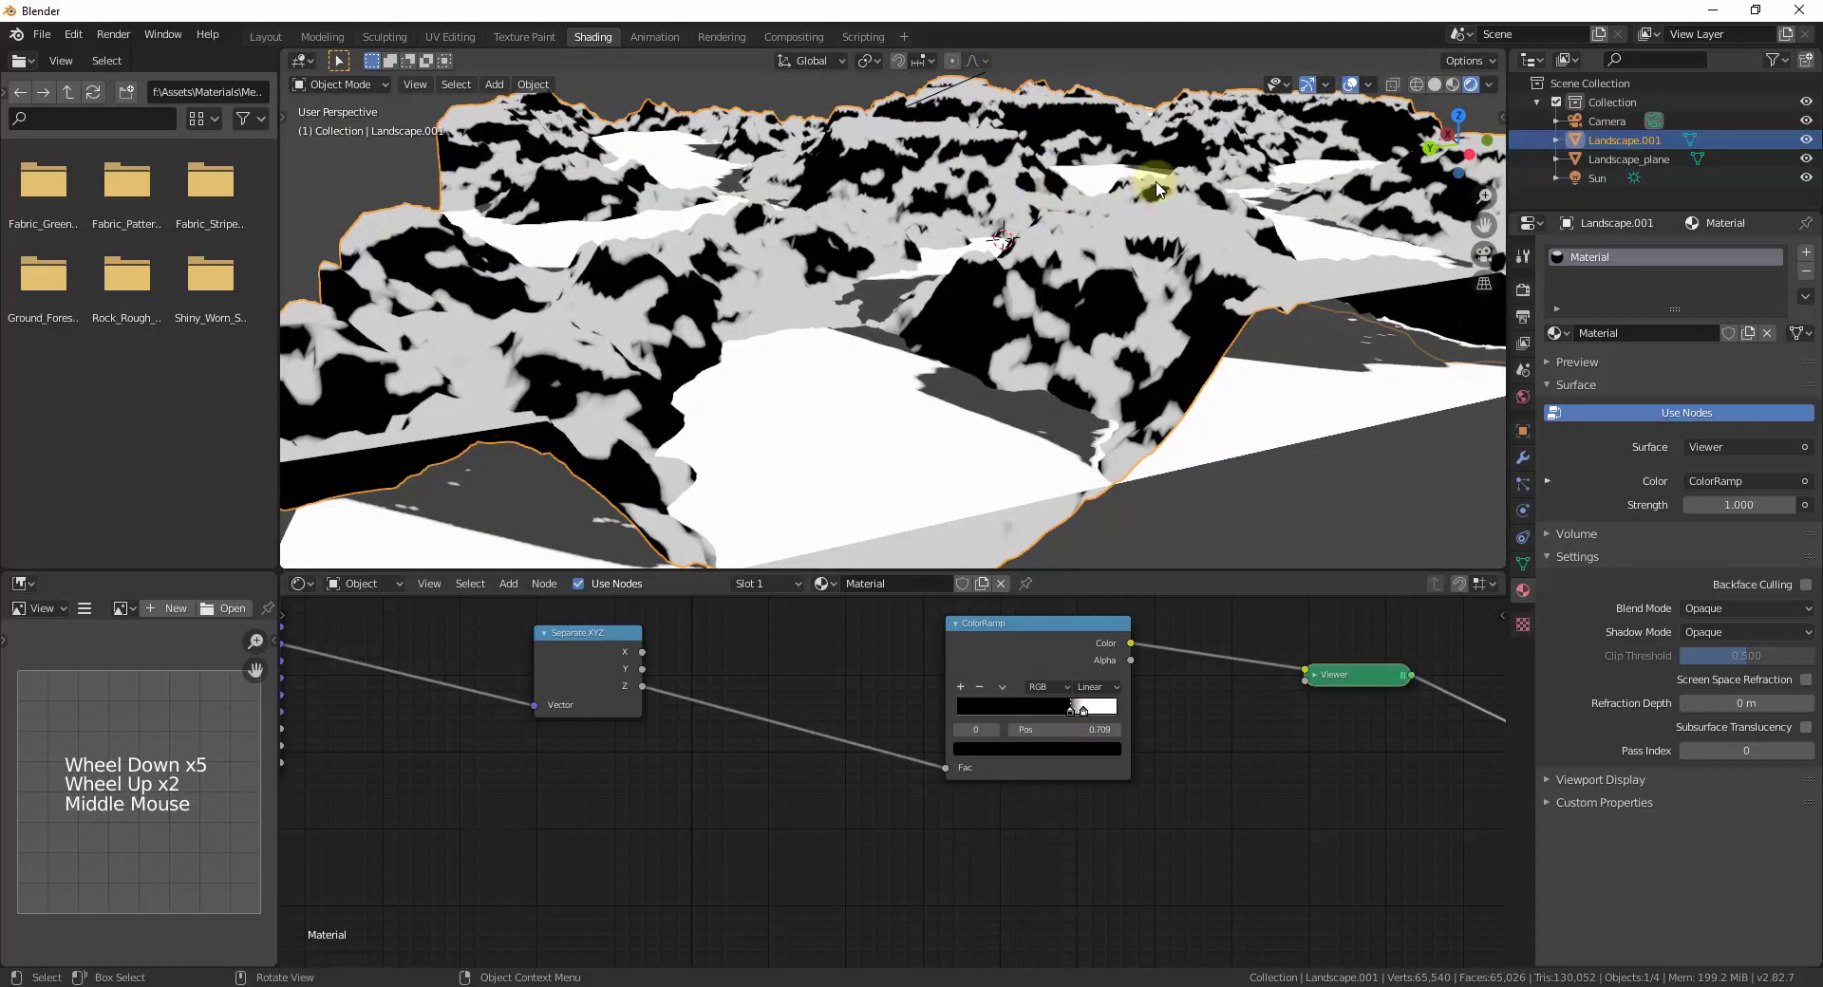
{"action": "scroll", "coordinate": [1092, 237], "scroll_direction": "up", "scroll_amount": 1}
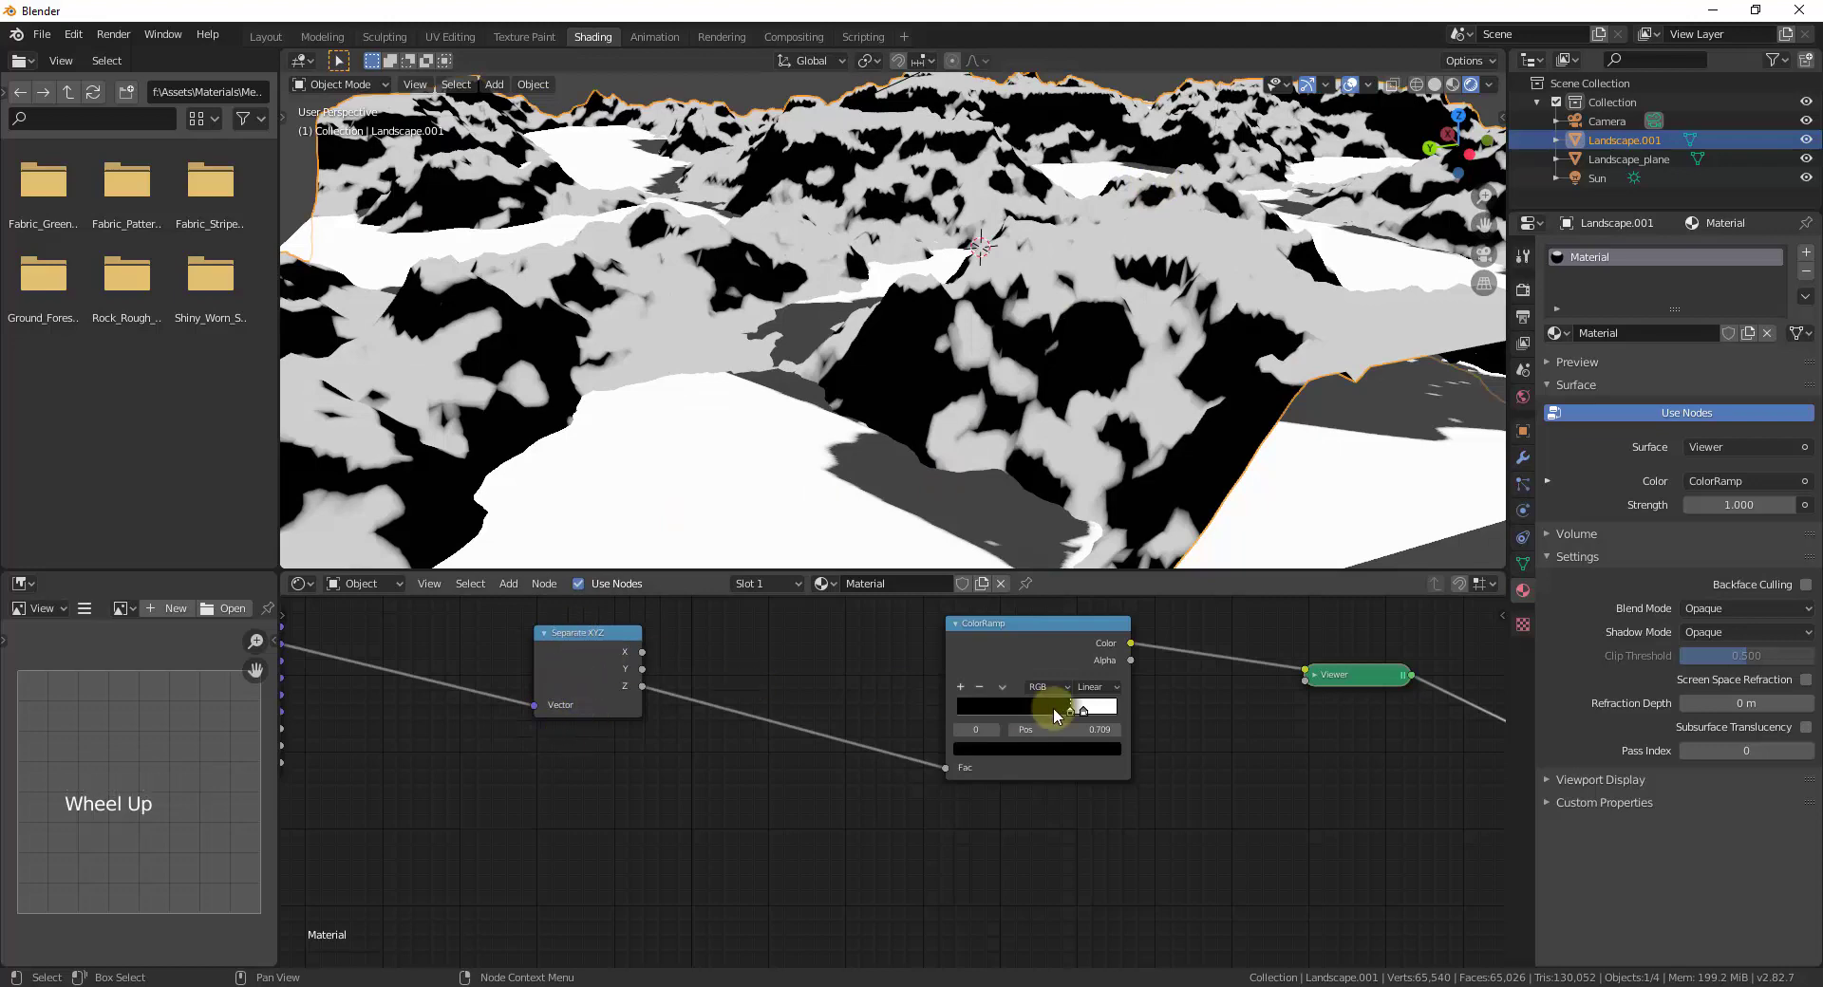
{"action": "mouse_move", "coordinate": [1067, 712]}
{"action": "left_mouse_down"}
{"action": "mouse_move", "coordinate": [1028, 710]}
{"action": "mouse_move", "coordinate": [1084, 723]}
{"action": "left_mouse_up"}
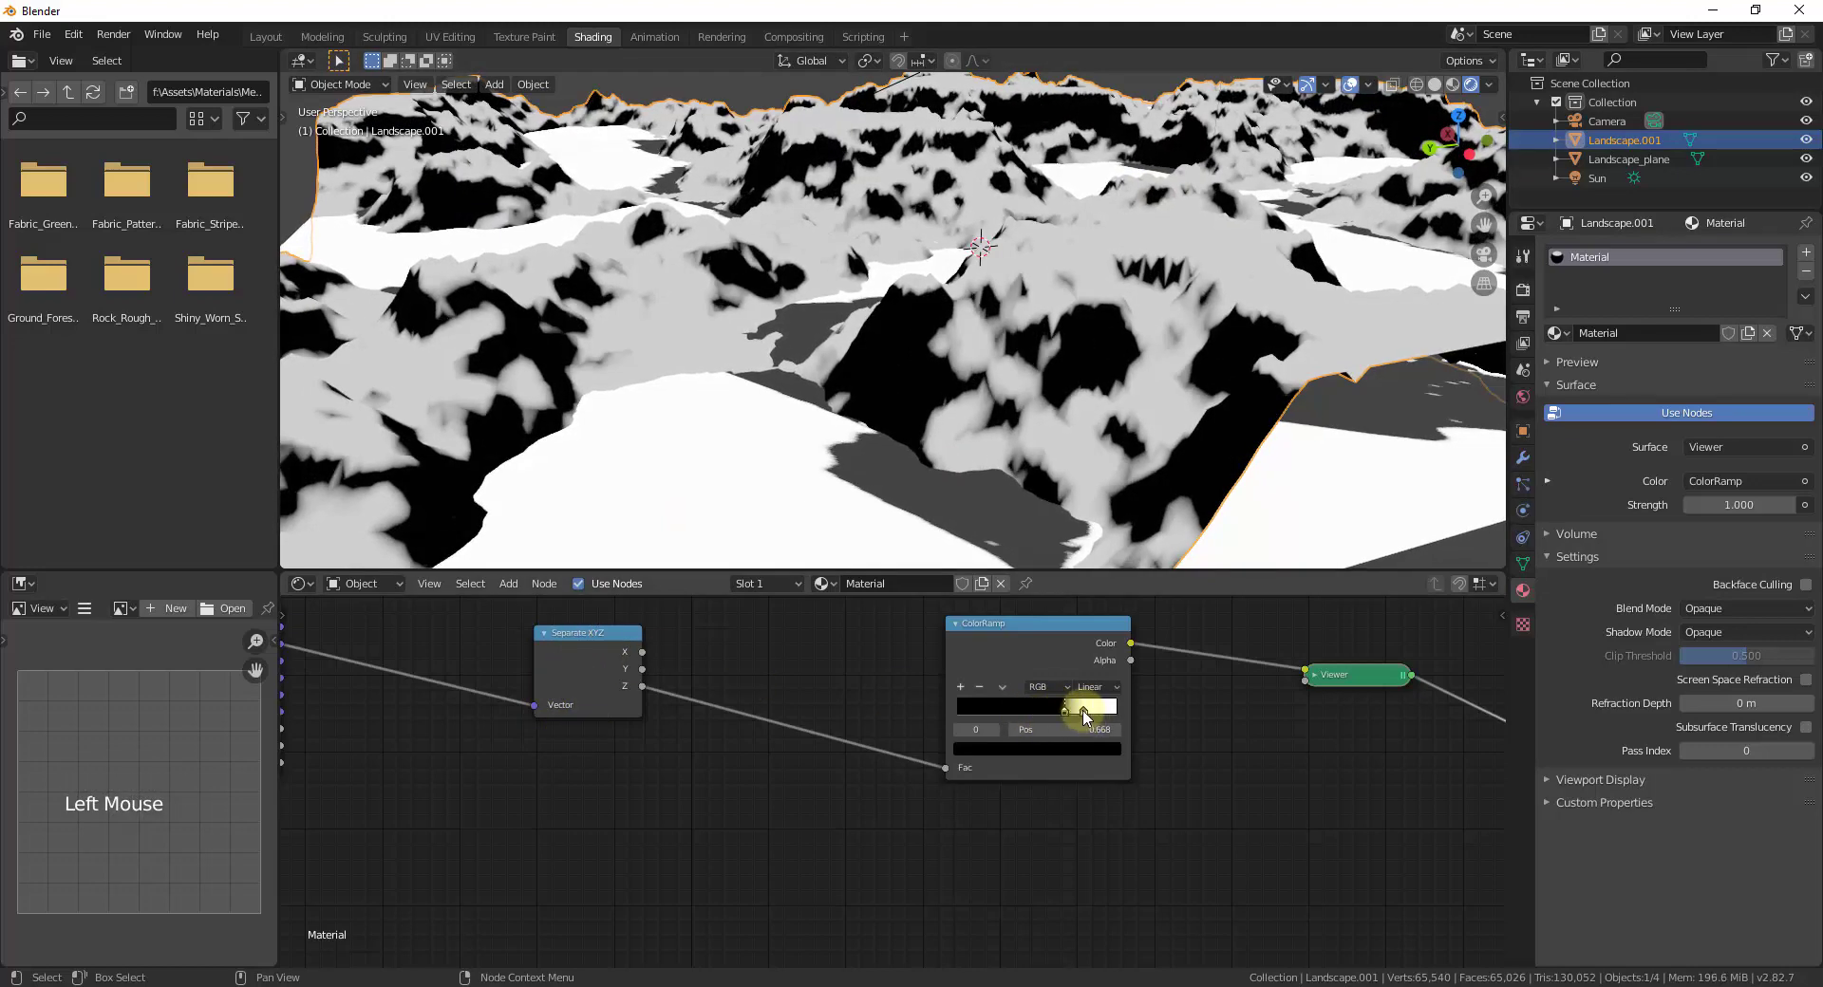
{"action": "left_click", "coordinate": [1085, 711]}
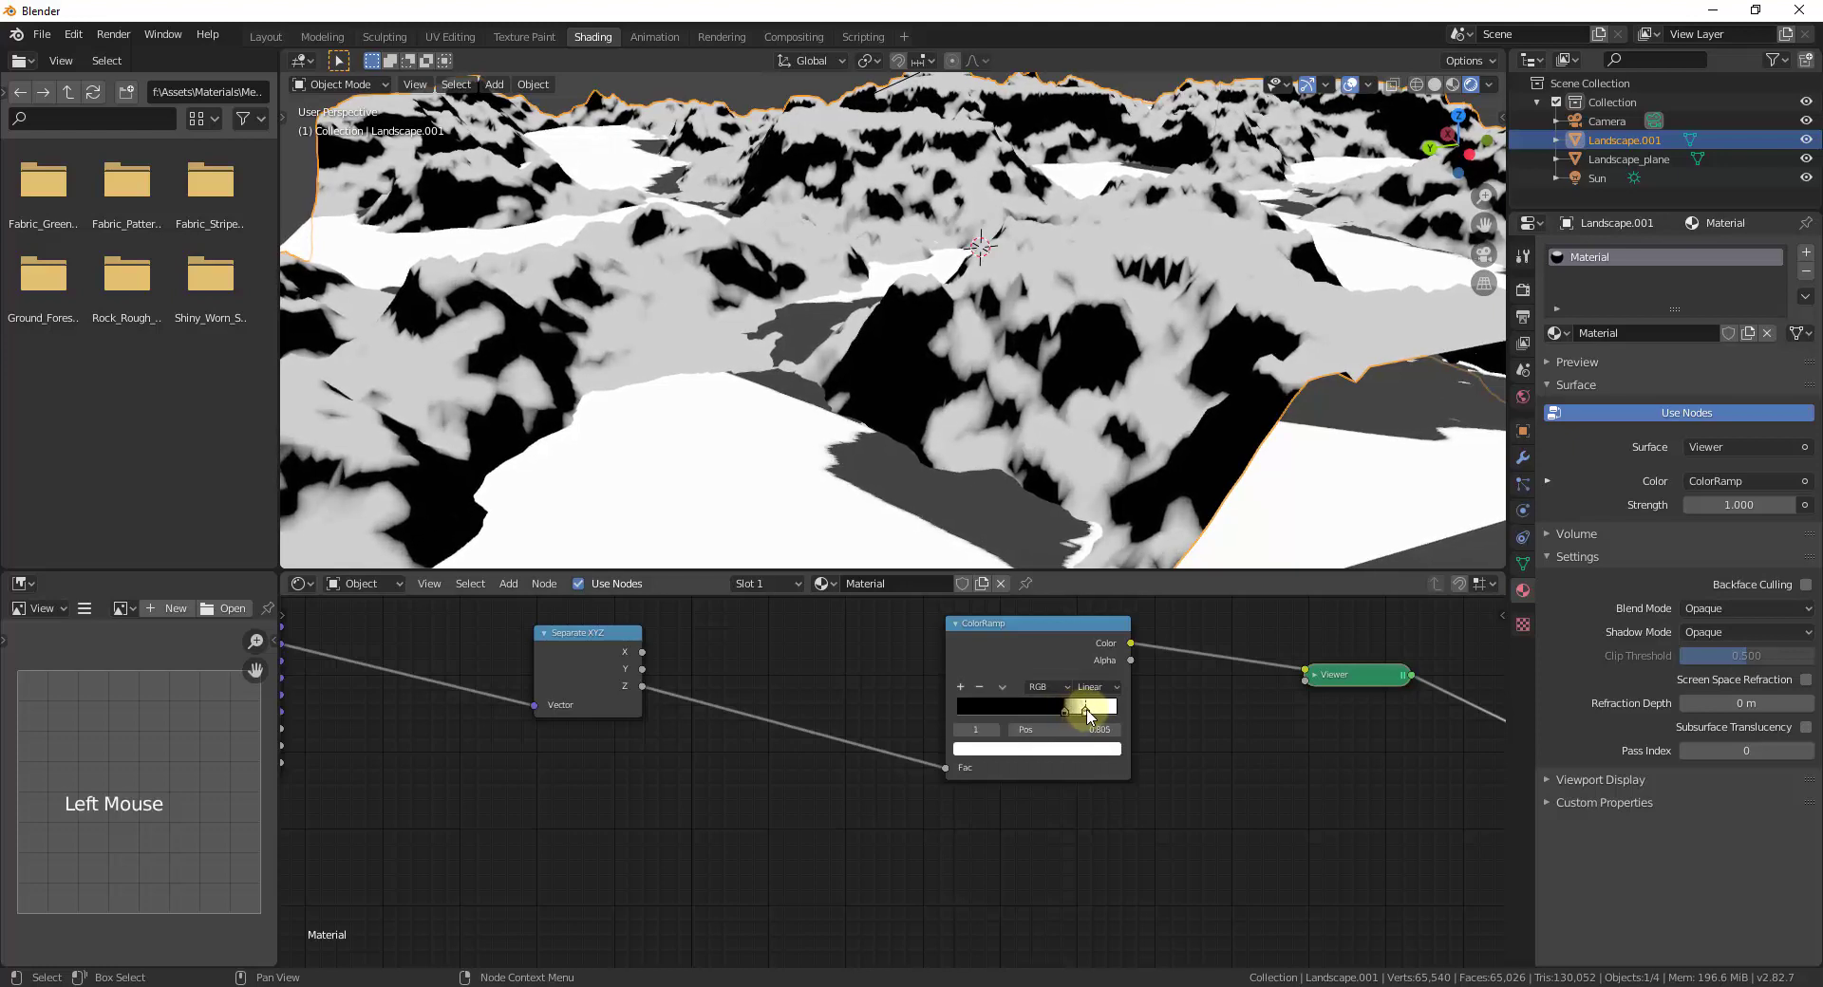
{"action": "left_click_drag", "start_coordinate": [1088, 718], "coordinate": [1070, 715]}
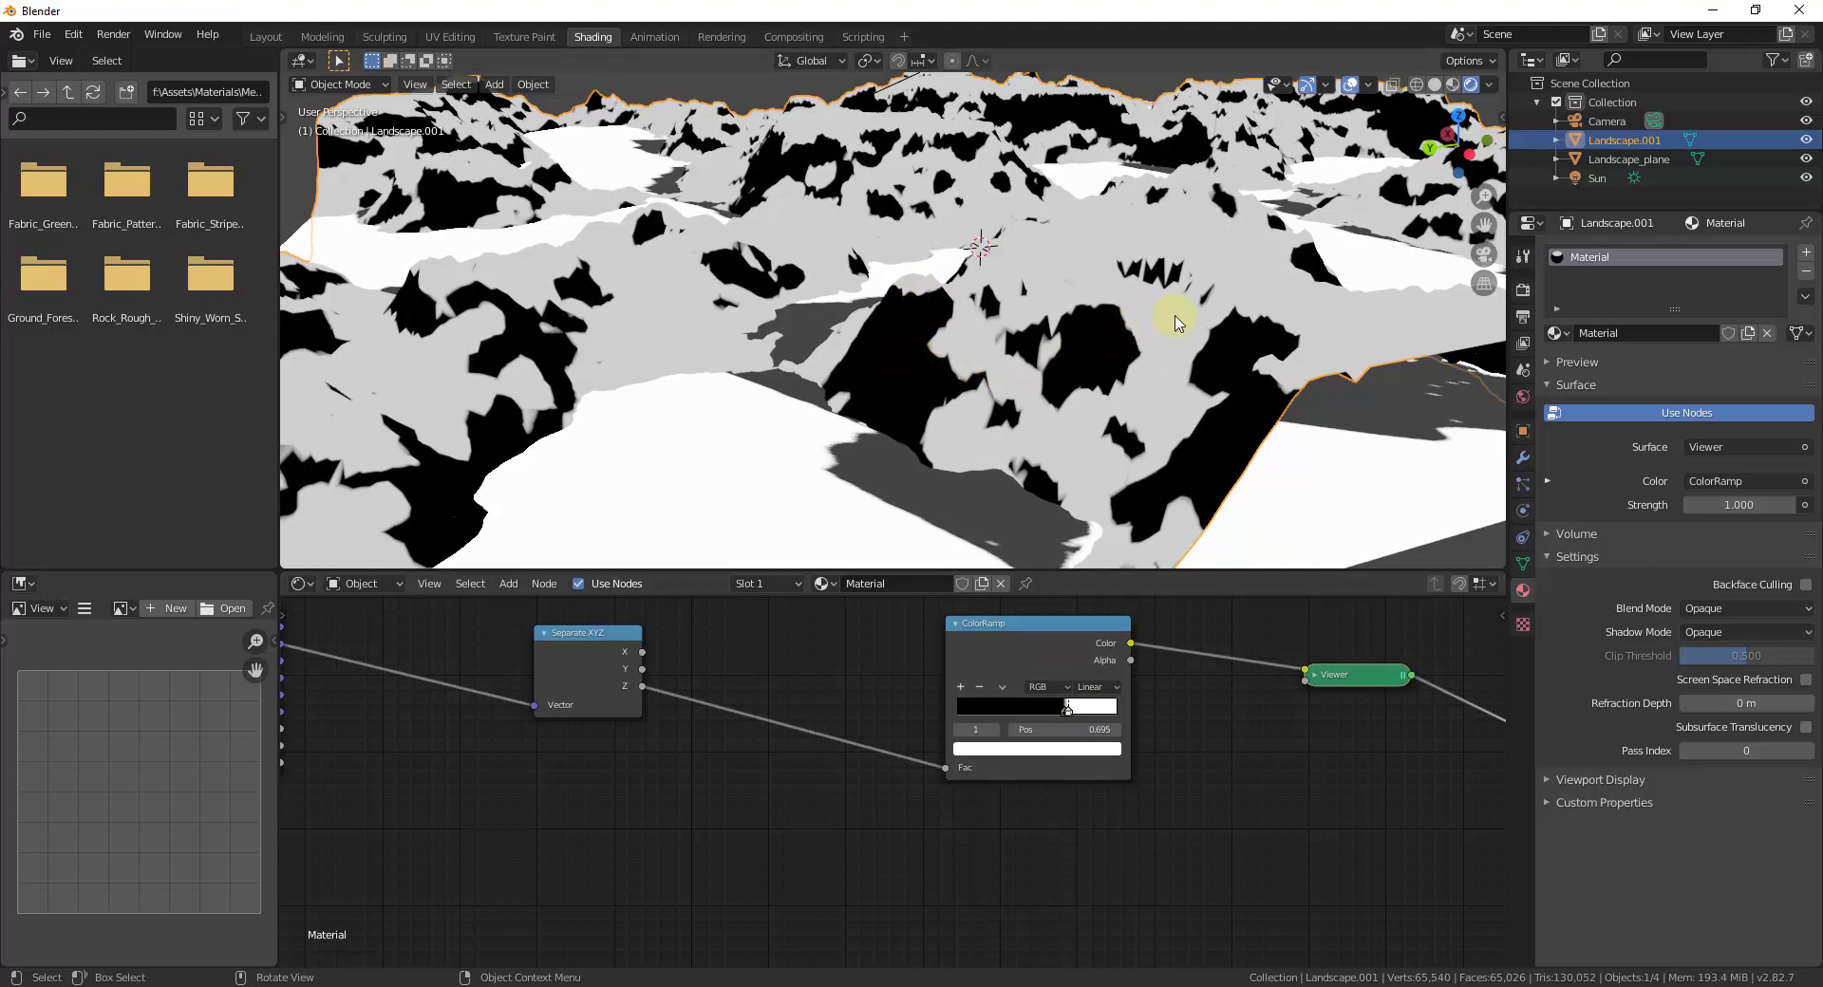
{"action": "scroll", "coordinate": [1156, 257], "scroll_direction": "down", "scroll_amount": 4}
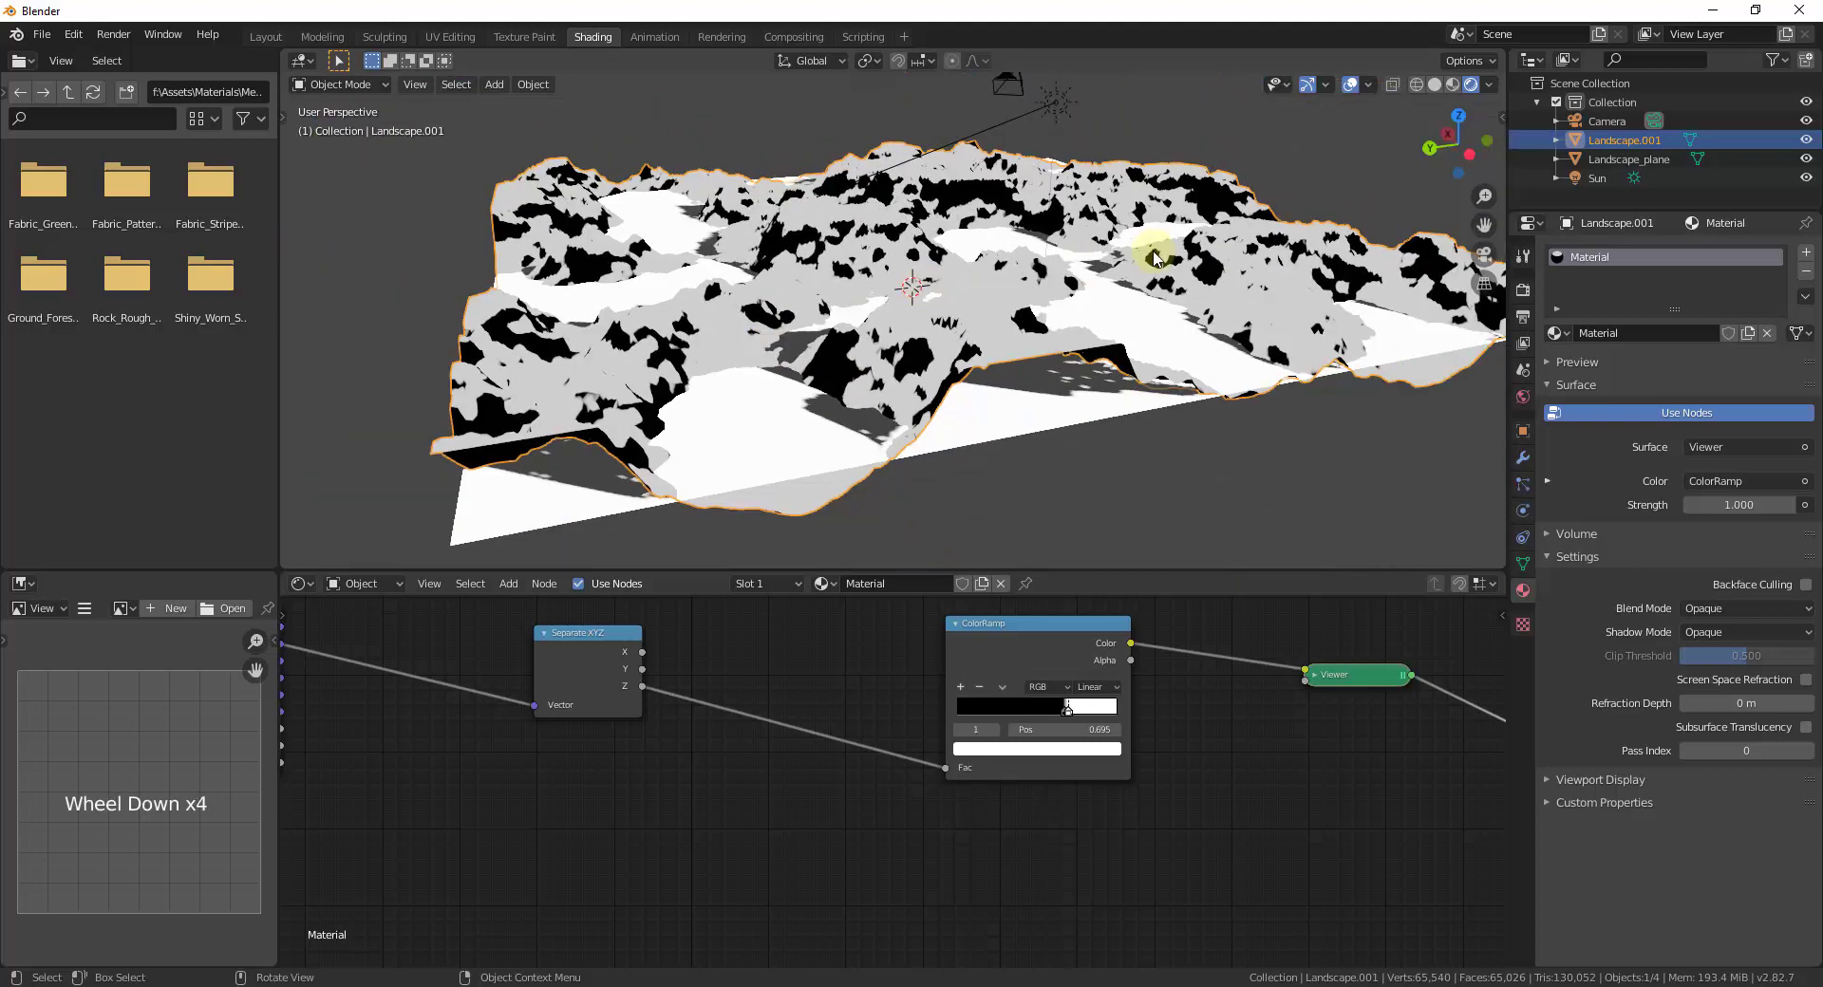
Step: In Render properties, try the Cycles engine, then return the render engine to Eevee
{"action": "scroll", "coordinate": [1155, 257], "scroll_direction": "up", "scroll_amount": 2}
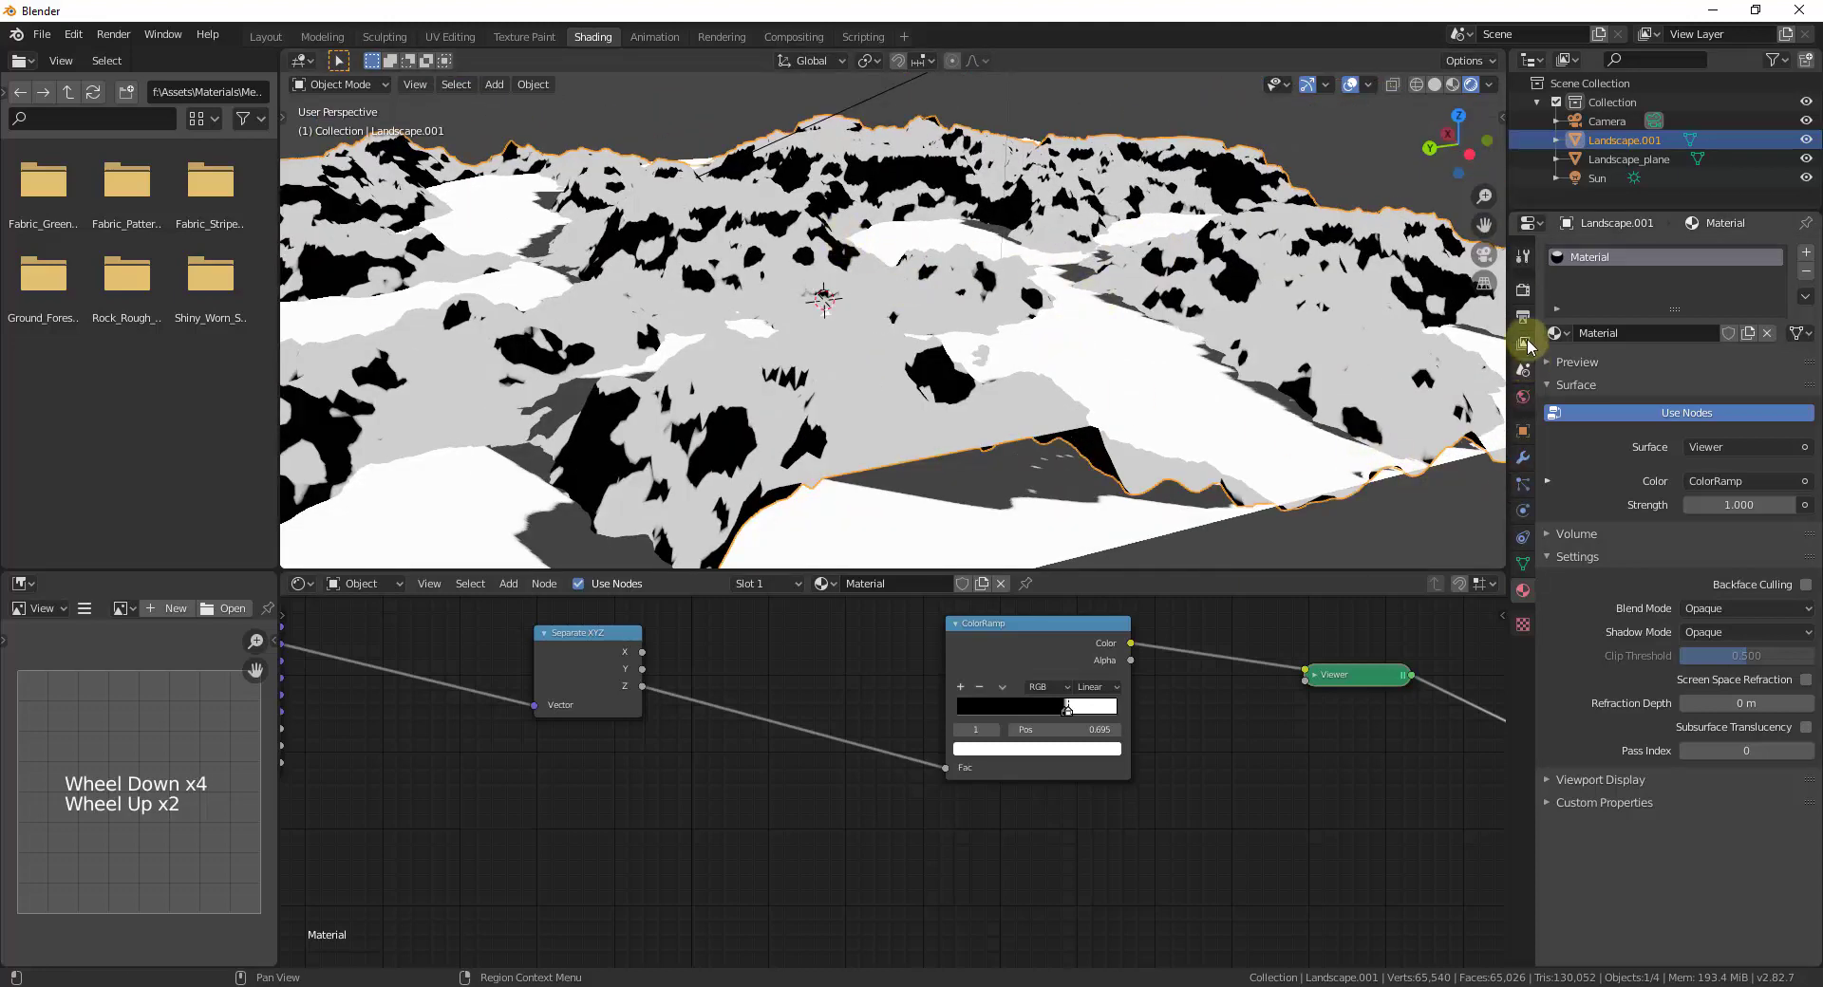
{"action": "left_click", "coordinate": [1523, 289]}
{"action": "mouse_move", "coordinate": [1747, 253]}
{"action": "left_mouse_down"}
{"action": "mouse_move", "coordinate": [1720, 322]}
{"action": "mouse_move", "coordinate": [1720, 211]}
{"action": "left_mouse_up"}
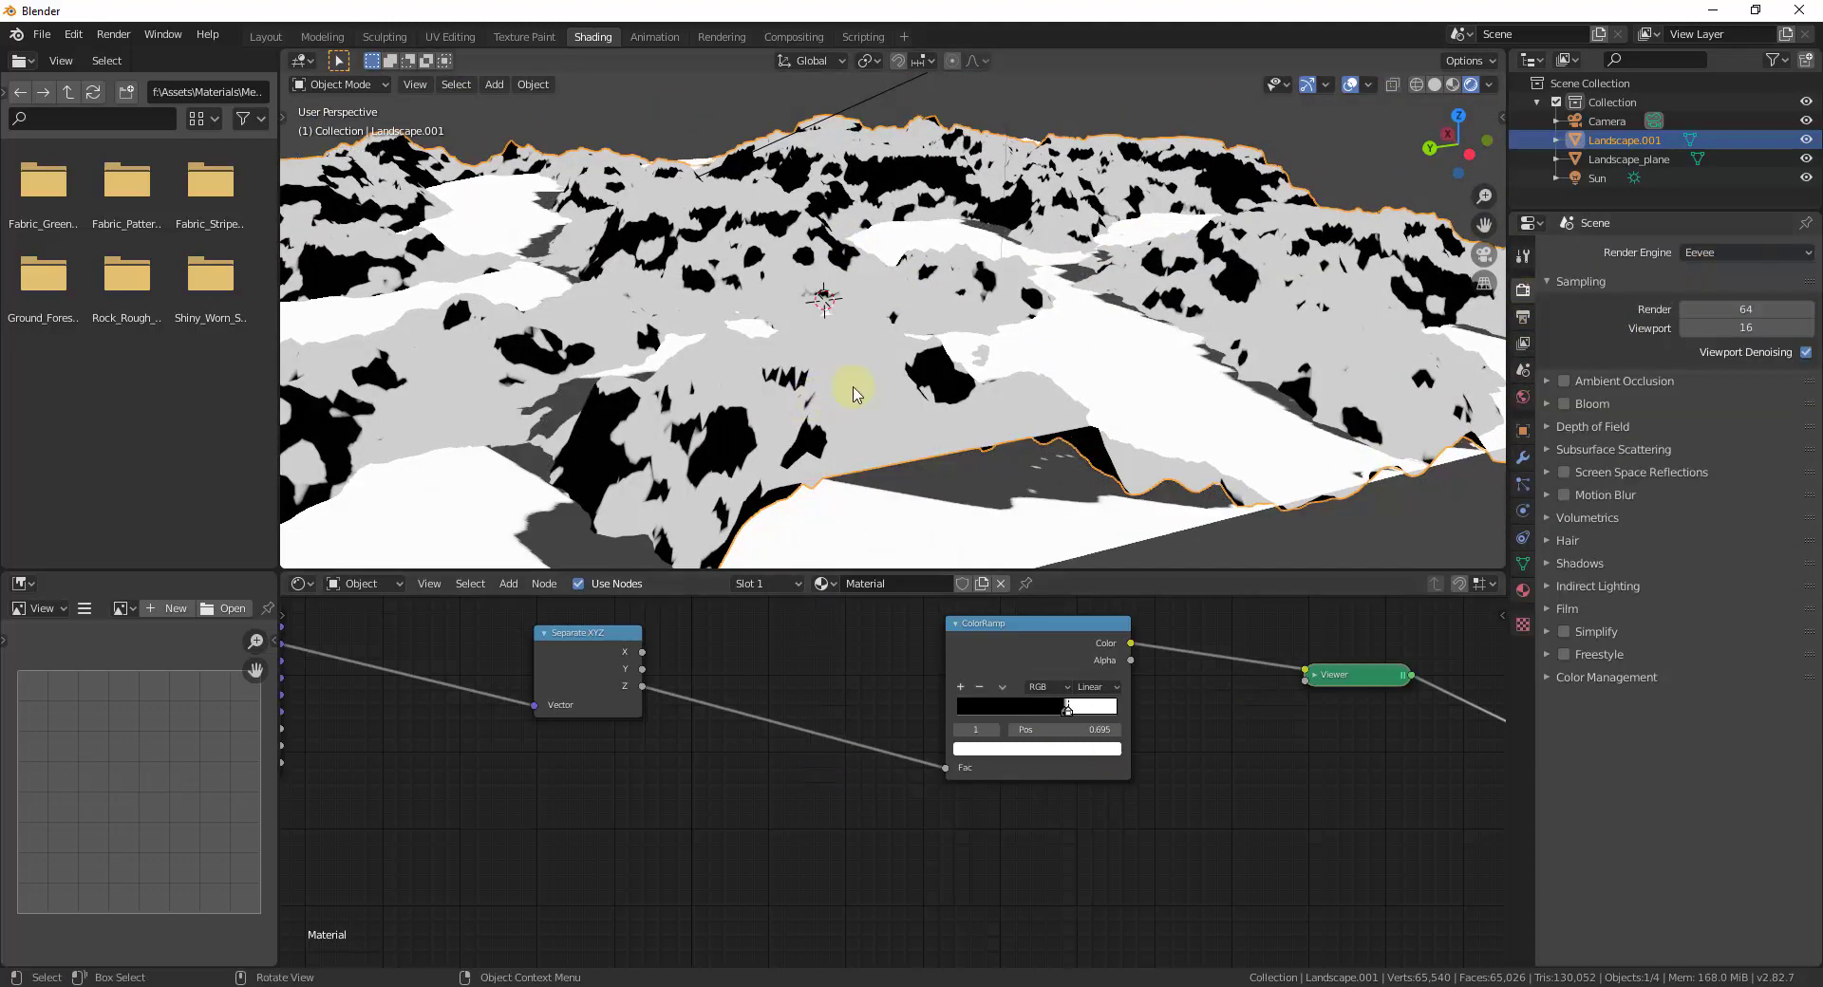
{"action": "mouse_move", "coordinate": [855, 383]}
{"action": "middle_mouse_down"}
{"action": "mouse_move", "coordinate": [895, 350]}
{"action": "mouse_move", "coordinate": [937, 385]}
{"action": "middle_mouse_up"}
{"action": "scroll", "coordinate": [938, 384], "scroll_direction": "down", "scroll_amount": 3}
{"action": "scroll", "coordinate": [802, 391], "scroll_direction": "up", "scroll_amount": 3}
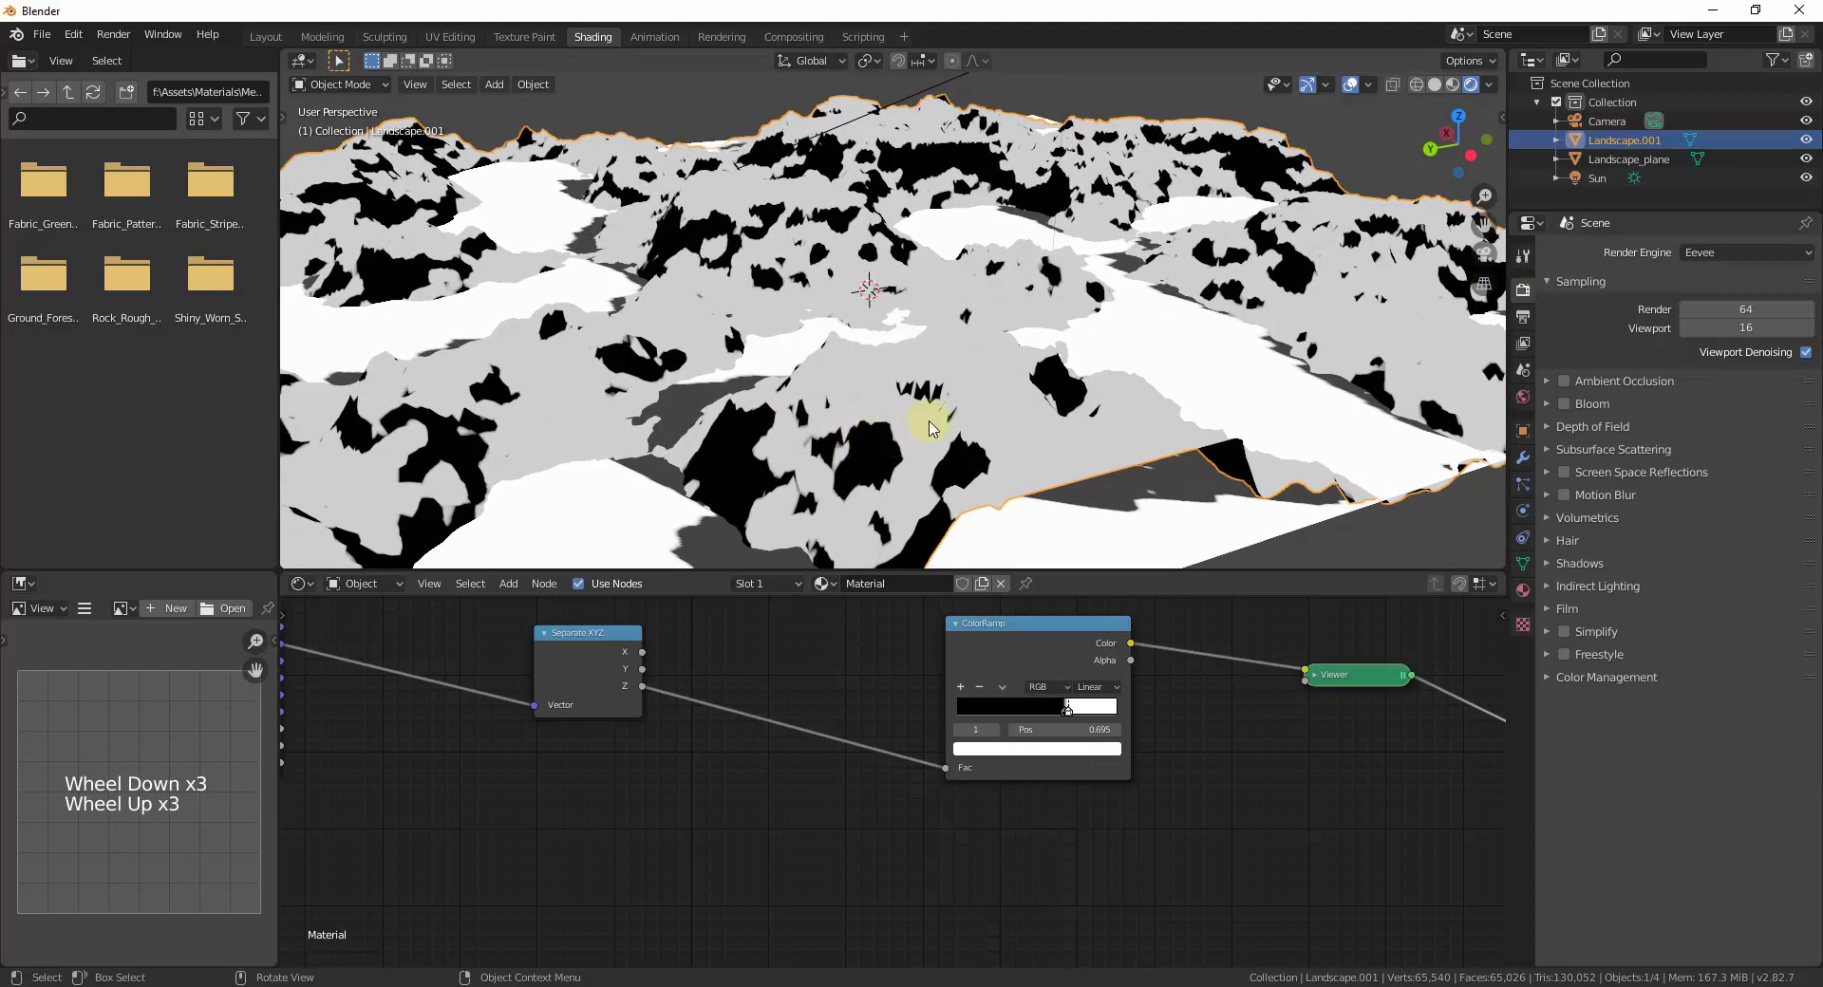
{"action": "scroll", "coordinate": [914, 408], "scroll_direction": "down", "scroll_amount": 1}
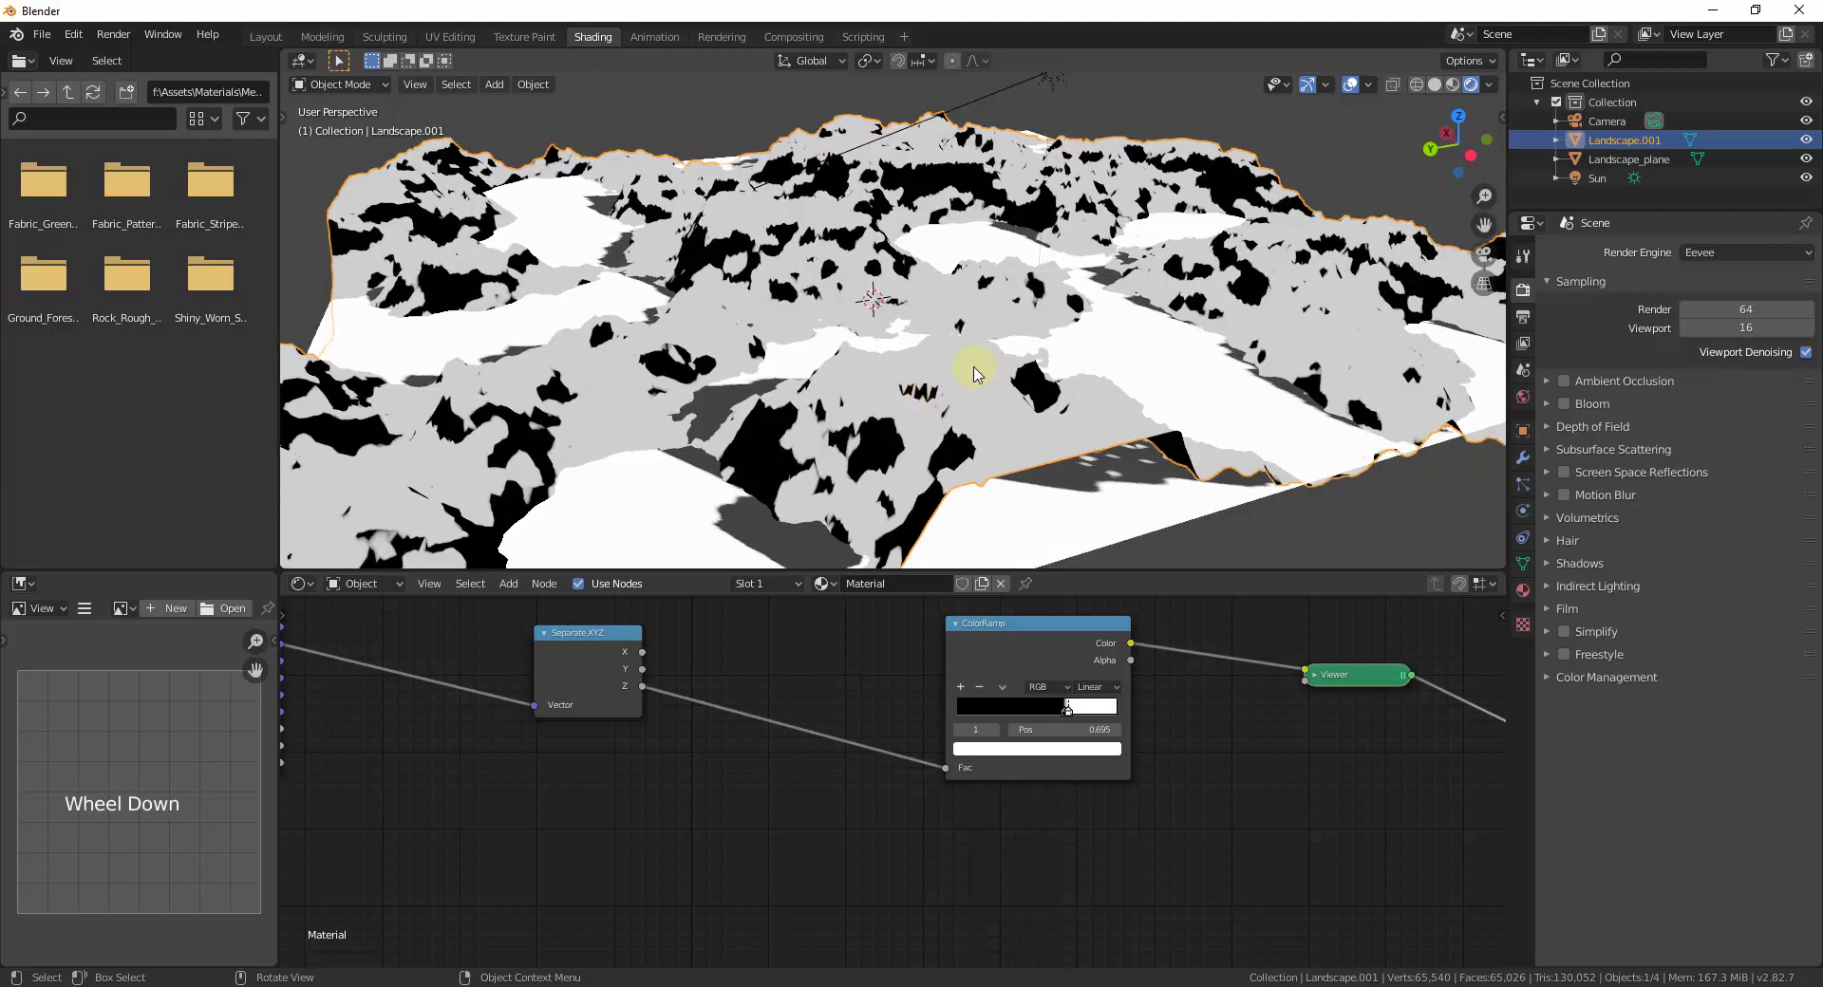
{"action": "scroll", "coordinate": [828, 217], "scroll_direction": "up", "scroll_amount": 2}
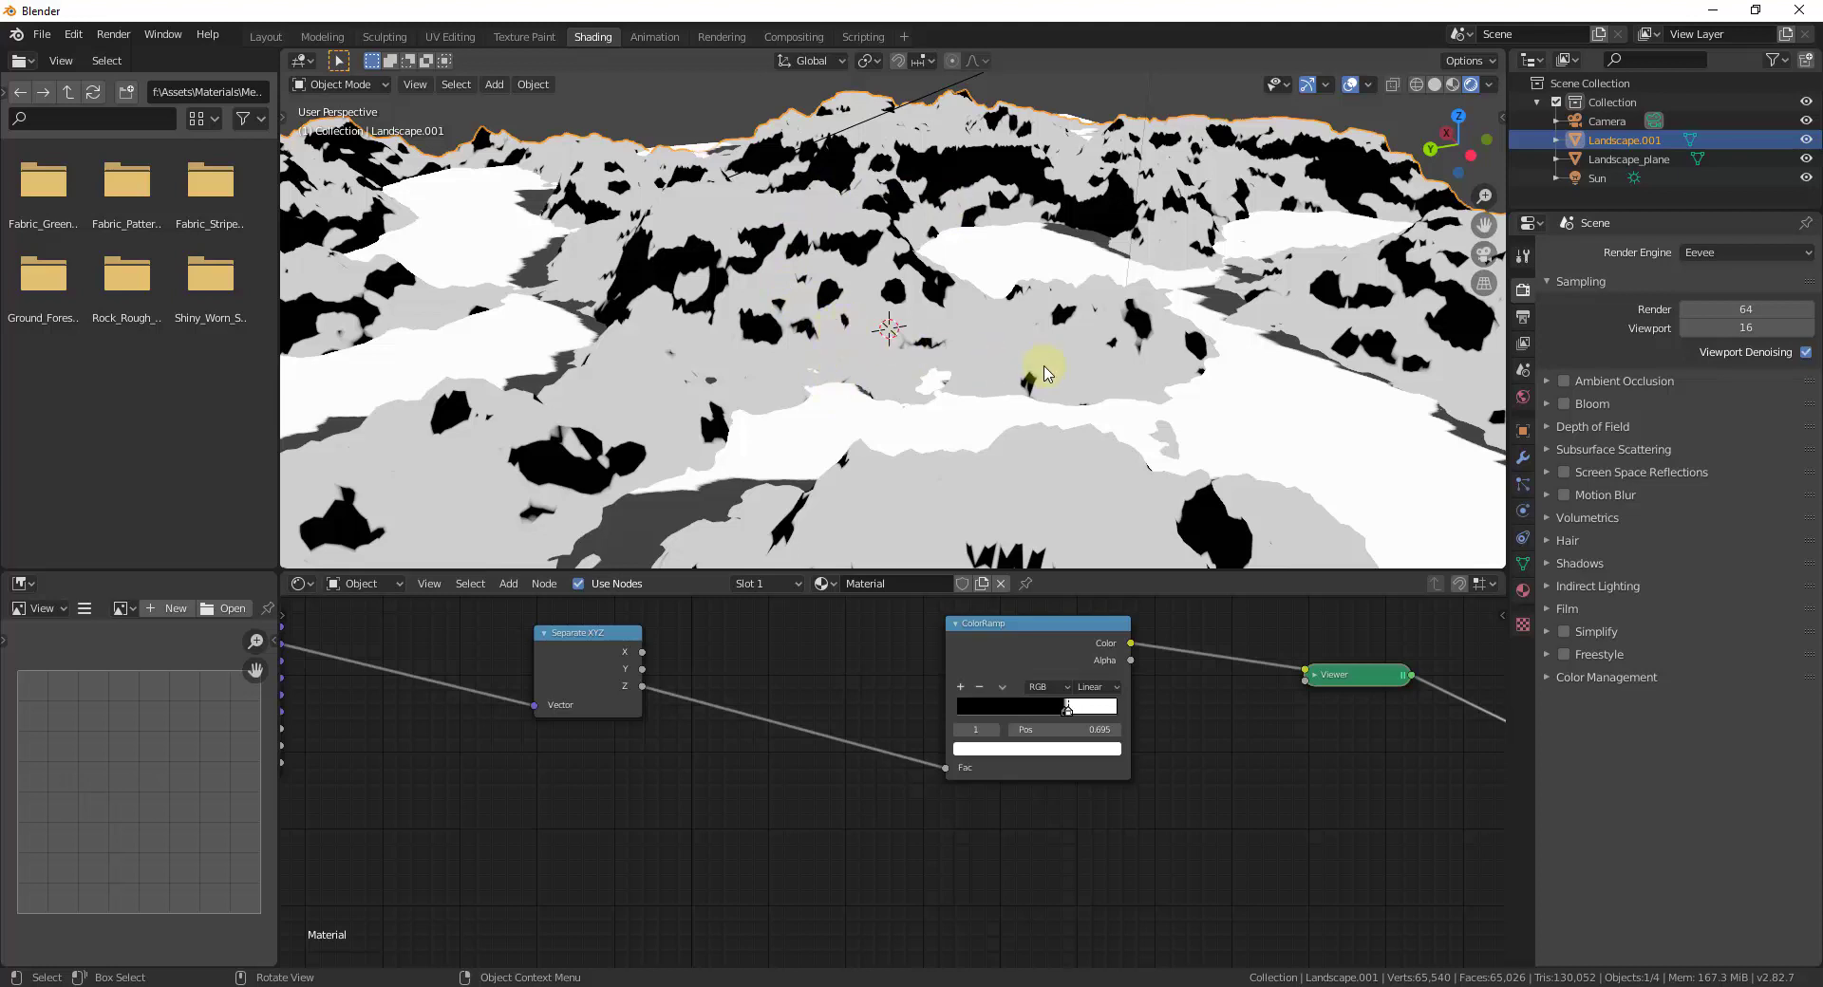
{"action": "left_click", "coordinate": [1729, 253]}
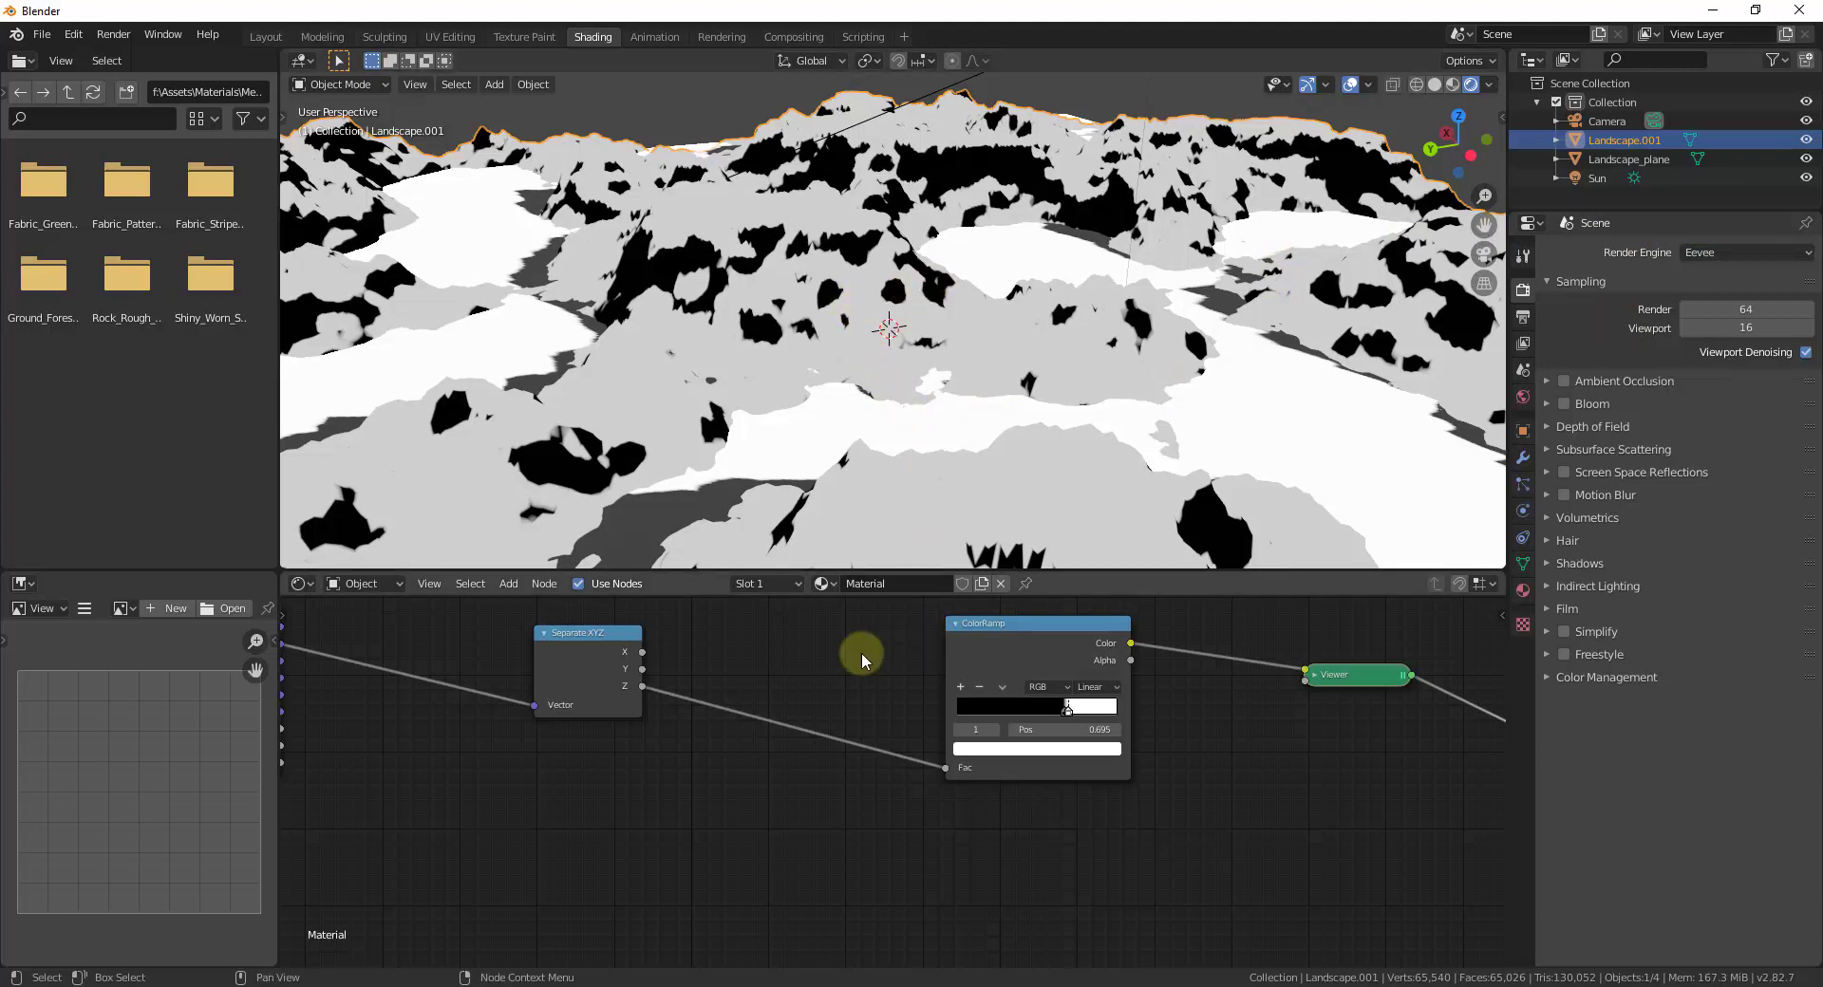
Step: Rearrange the nodes, moving Material Output far right of the Viewer and shifting the ColorRamp
{"action": "left_click", "coordinate": [850, 678]}
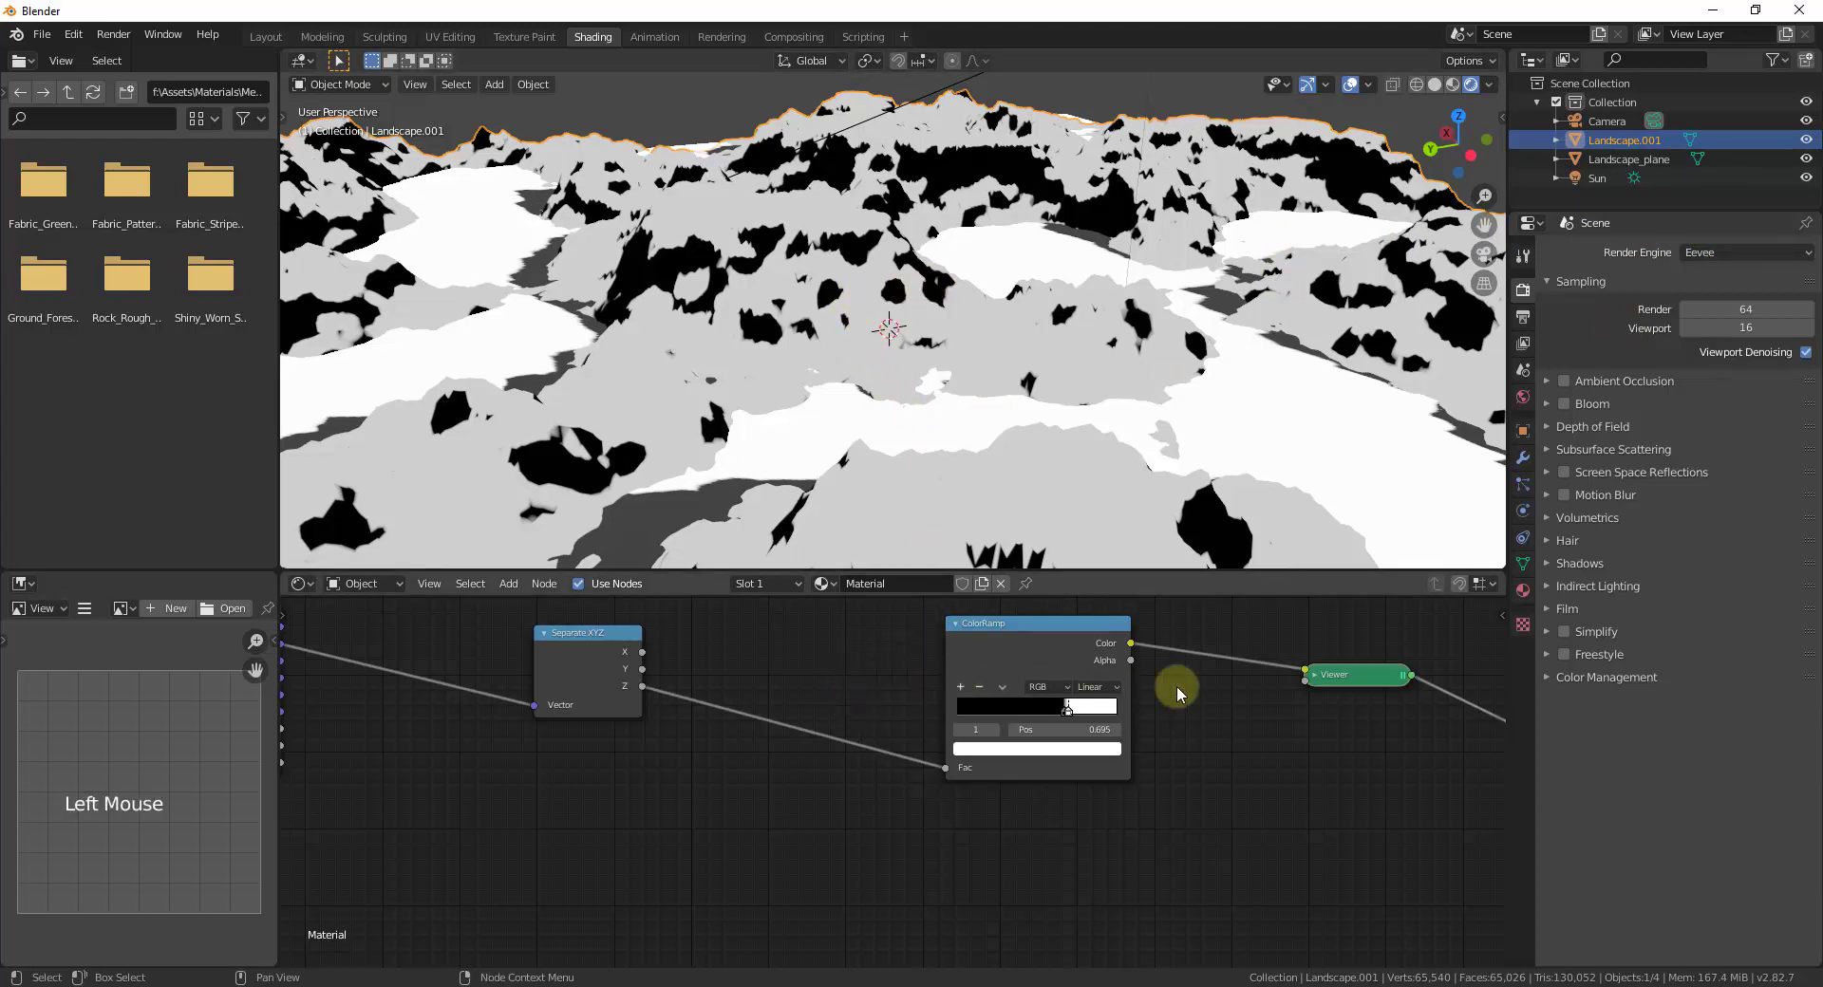
{"action": "scroll", "coordinate": [780, 703], "scroll_direction": "down", "scroll_amount": 7}
{"action": "scroll", "coordinate": [1269, 737], "scroll_direction": "up", "scroll_amount": 3}
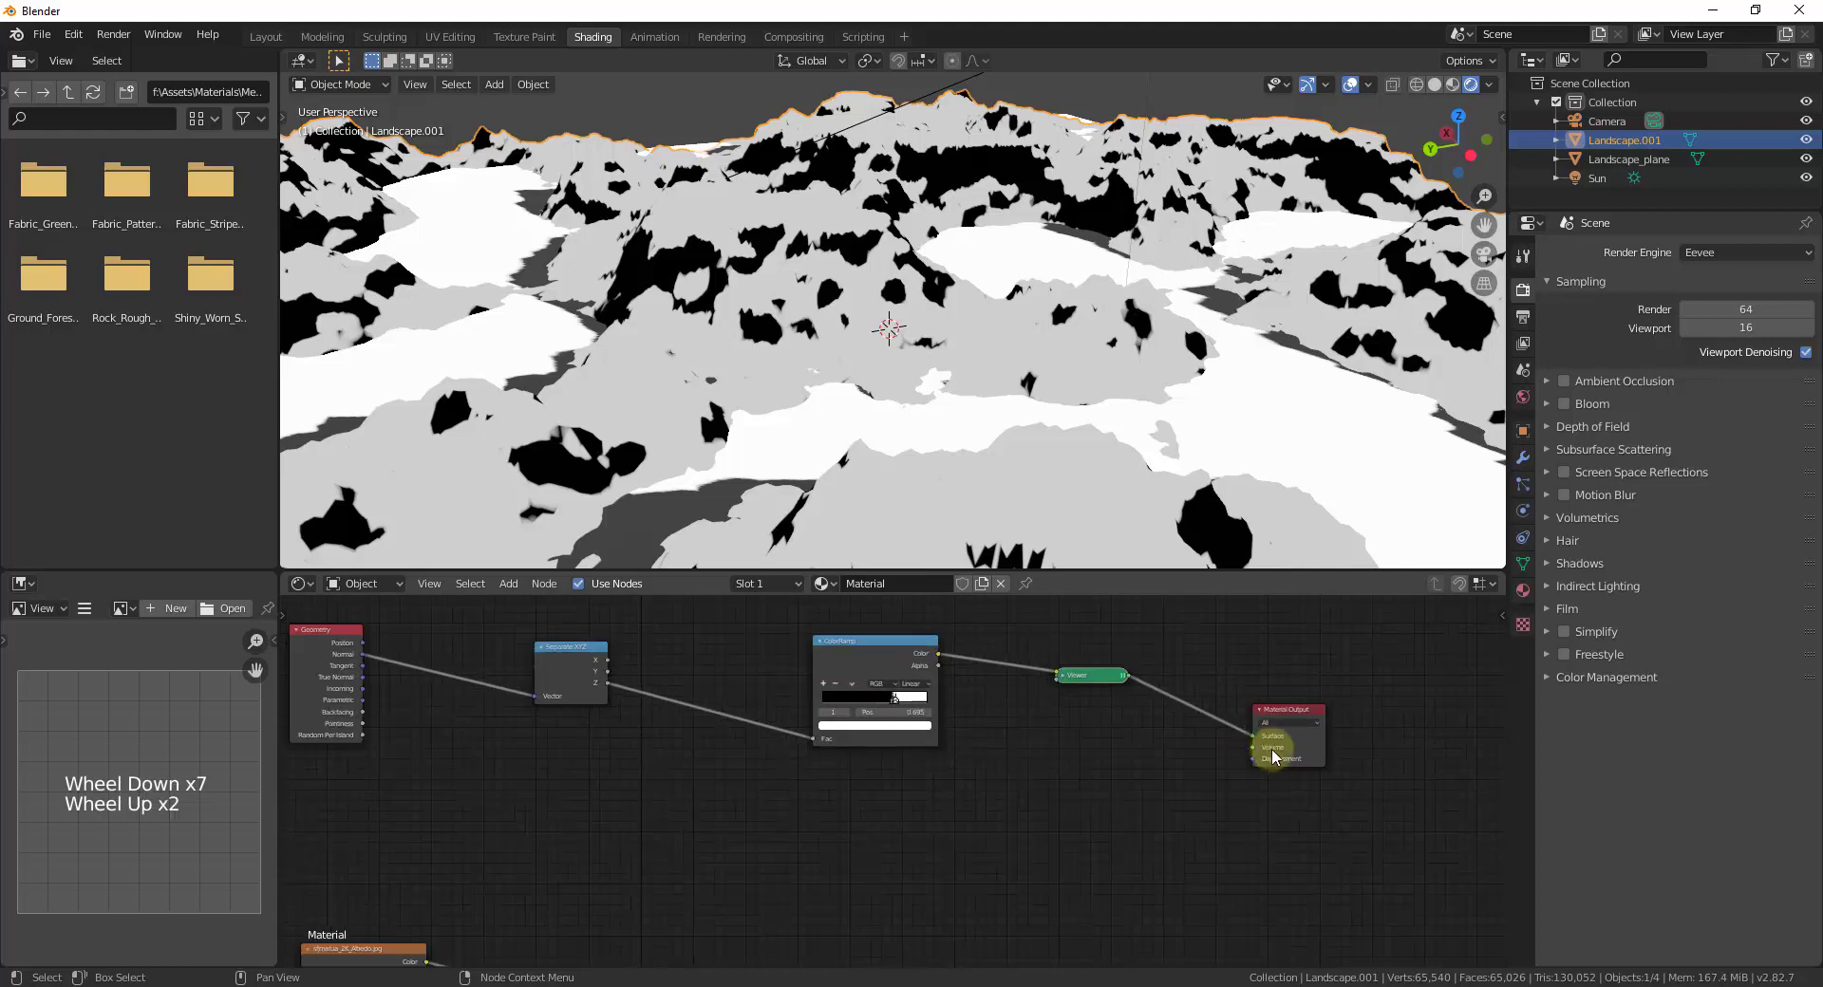
{"action": "scroll", "coordinate": [915, 721], "scroll_direction": "down", "scroll_amount": 2}
{"action": "left_click_drag", "start_coordinate": [848, 658], "coordinate": [706, 746]}
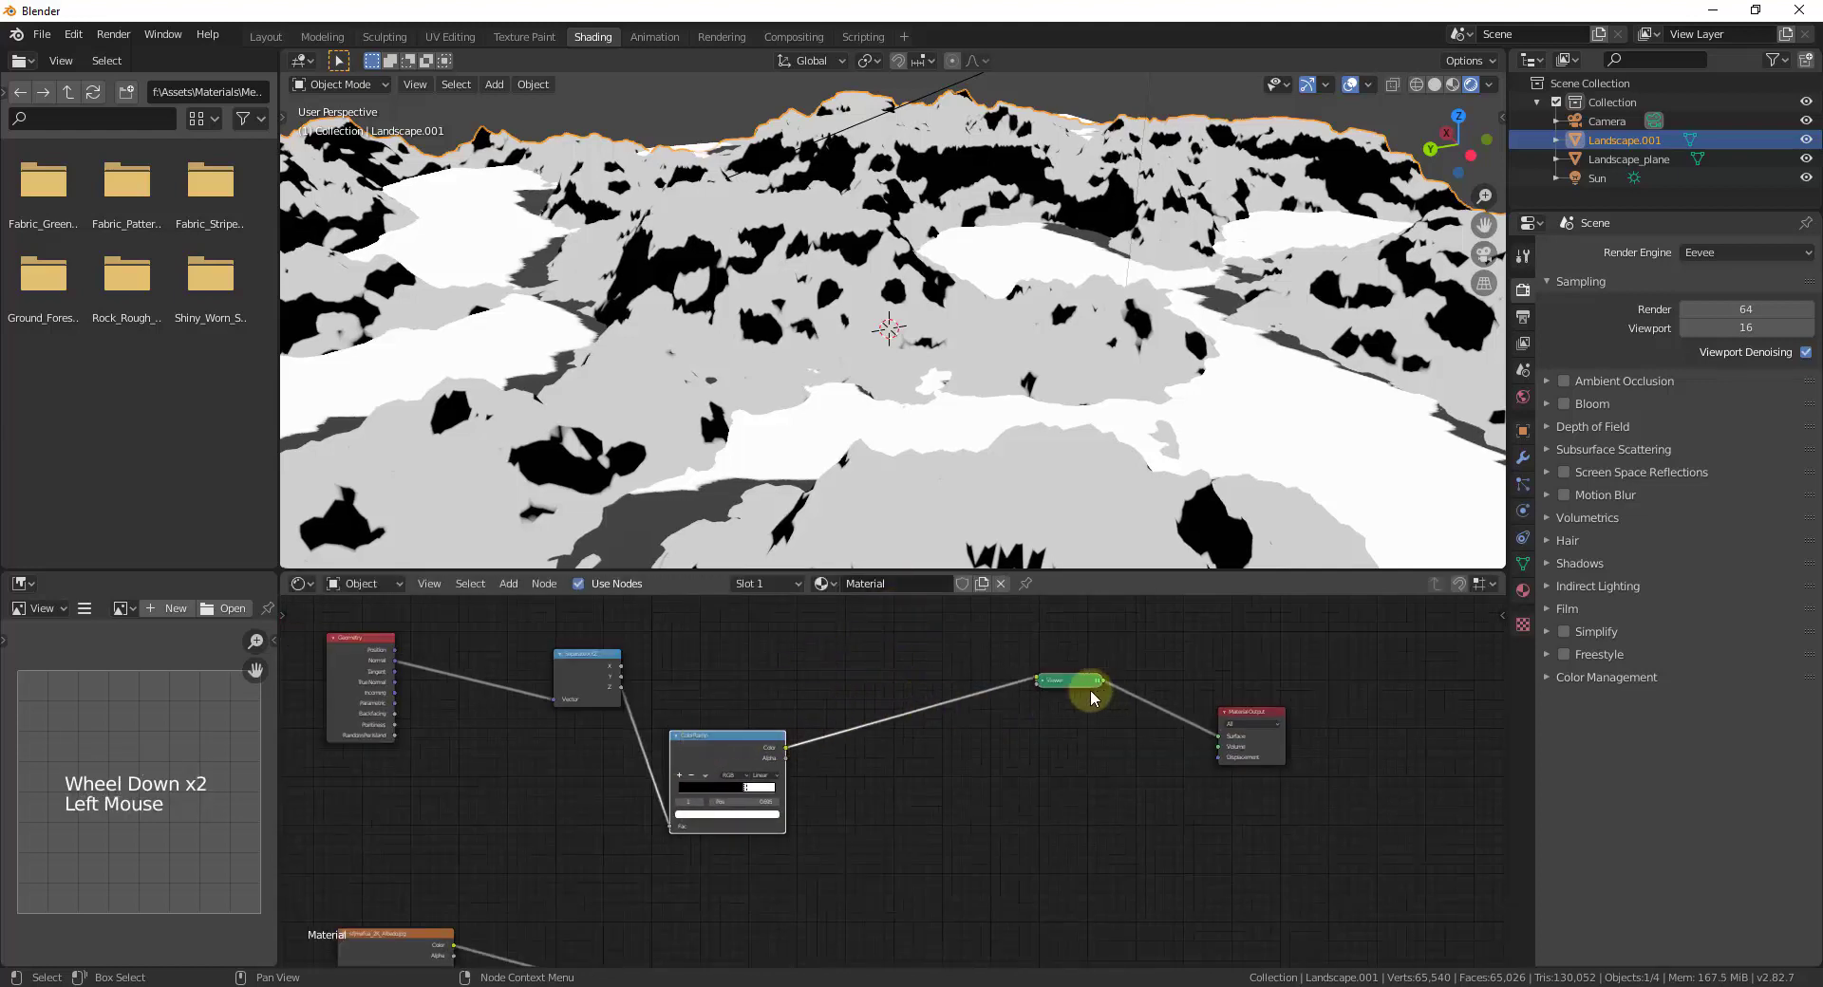
{"action": "scroll", "coordinate": [1098, 802], "scroll_direction": "down", "scroll_amount": 4}
{"action": "scroll", "coordinate": [1073, 814], "scroll_direction": "up", "scroll_amount": 3}
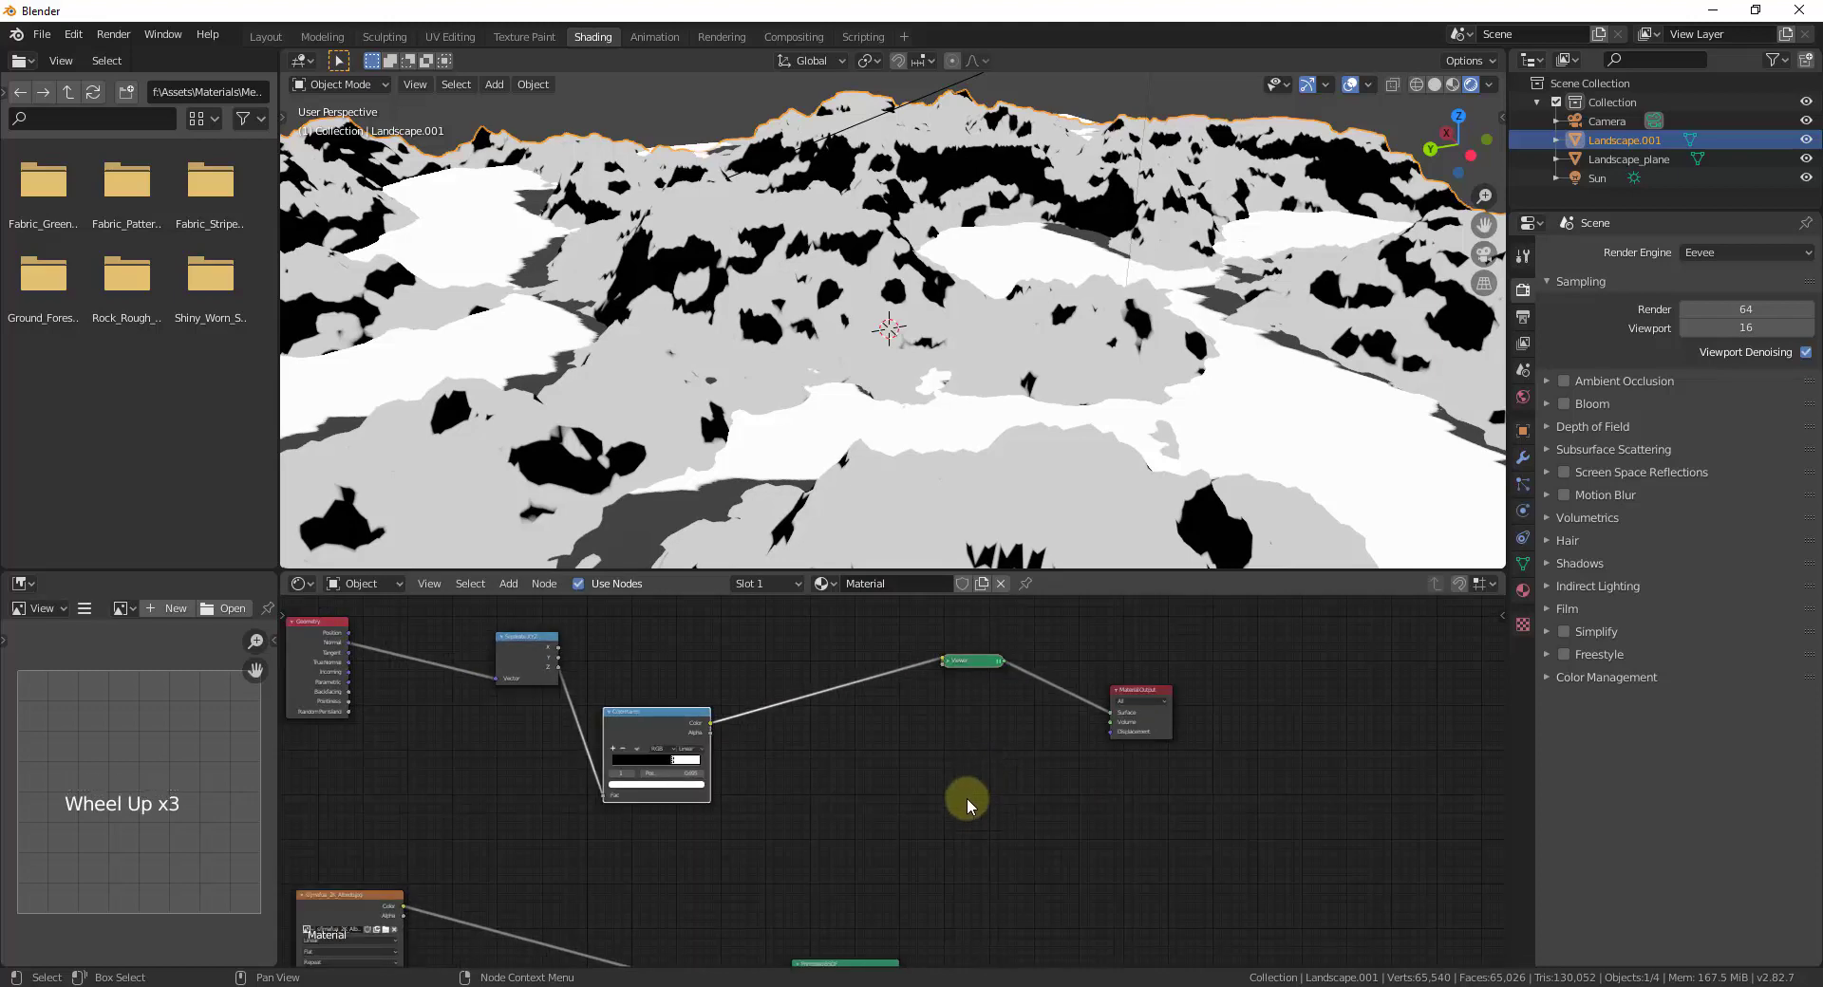
{"action": "scroll", "coordinate": [850, 723], "scroll_direction": "down", "scroll_amount": 8}
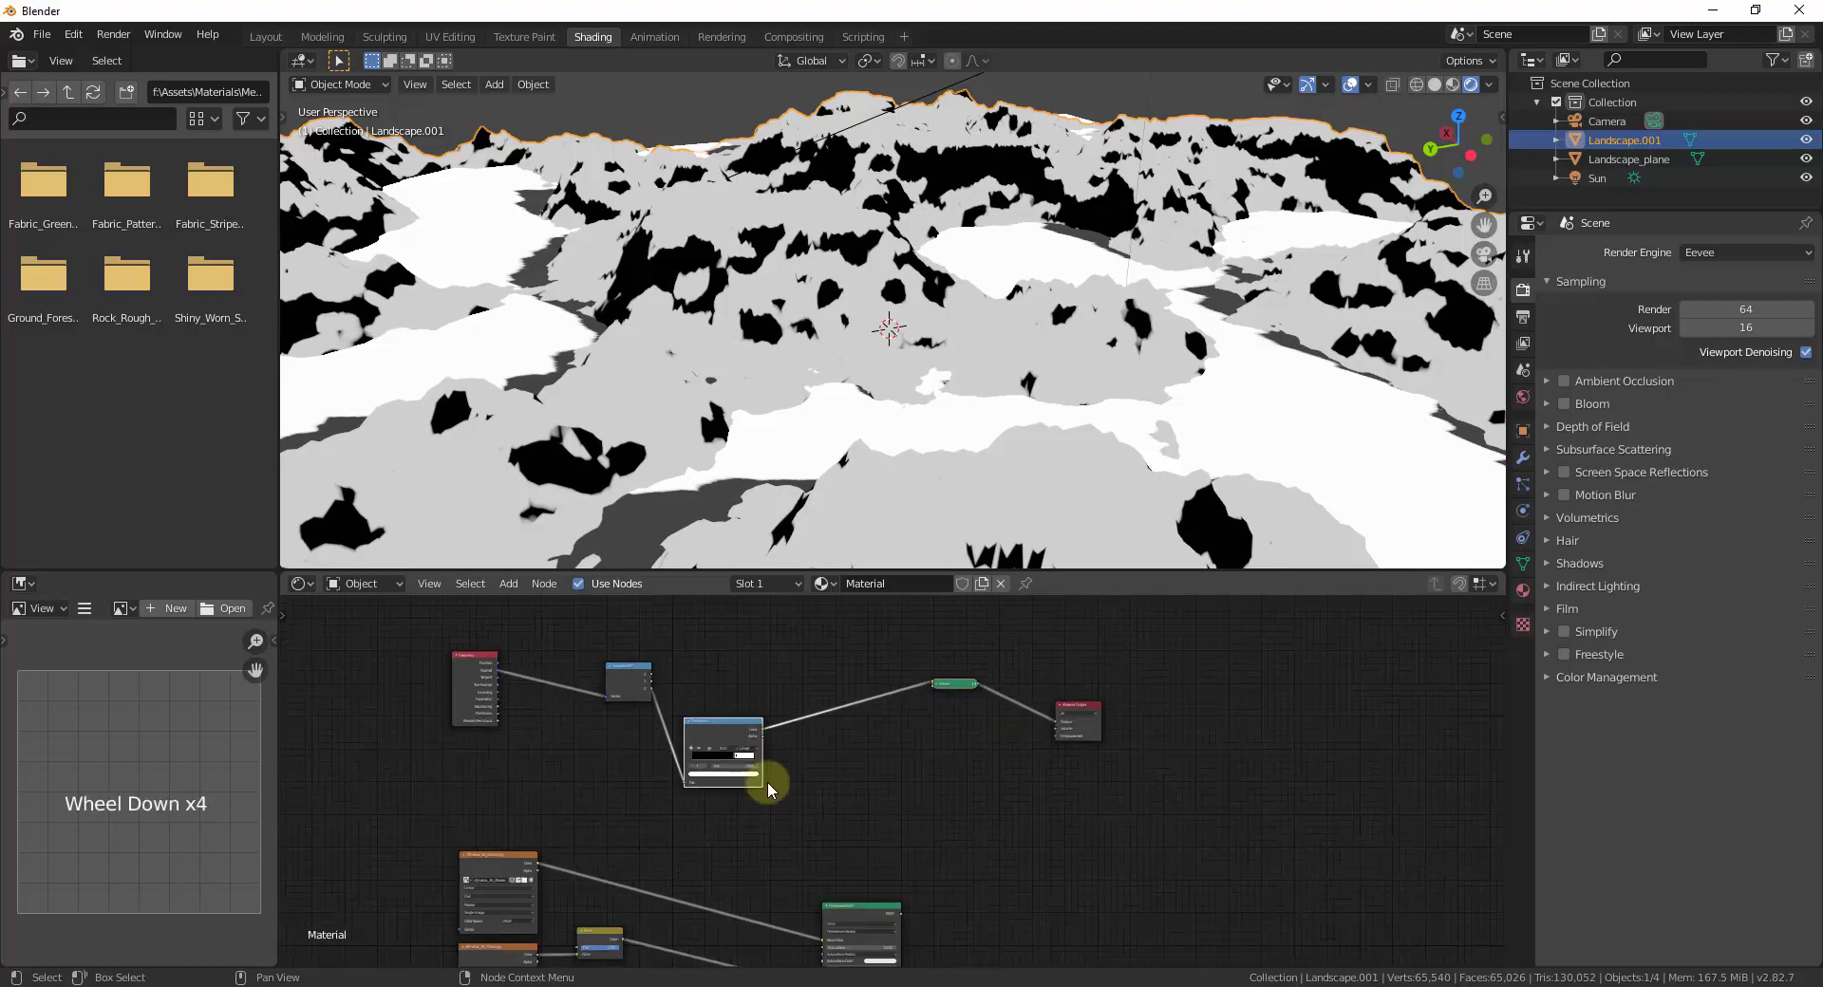
{"action": "scroll", "coordinate": [921, 887], "scroll_direction": "up", "scroll_amount": 2}
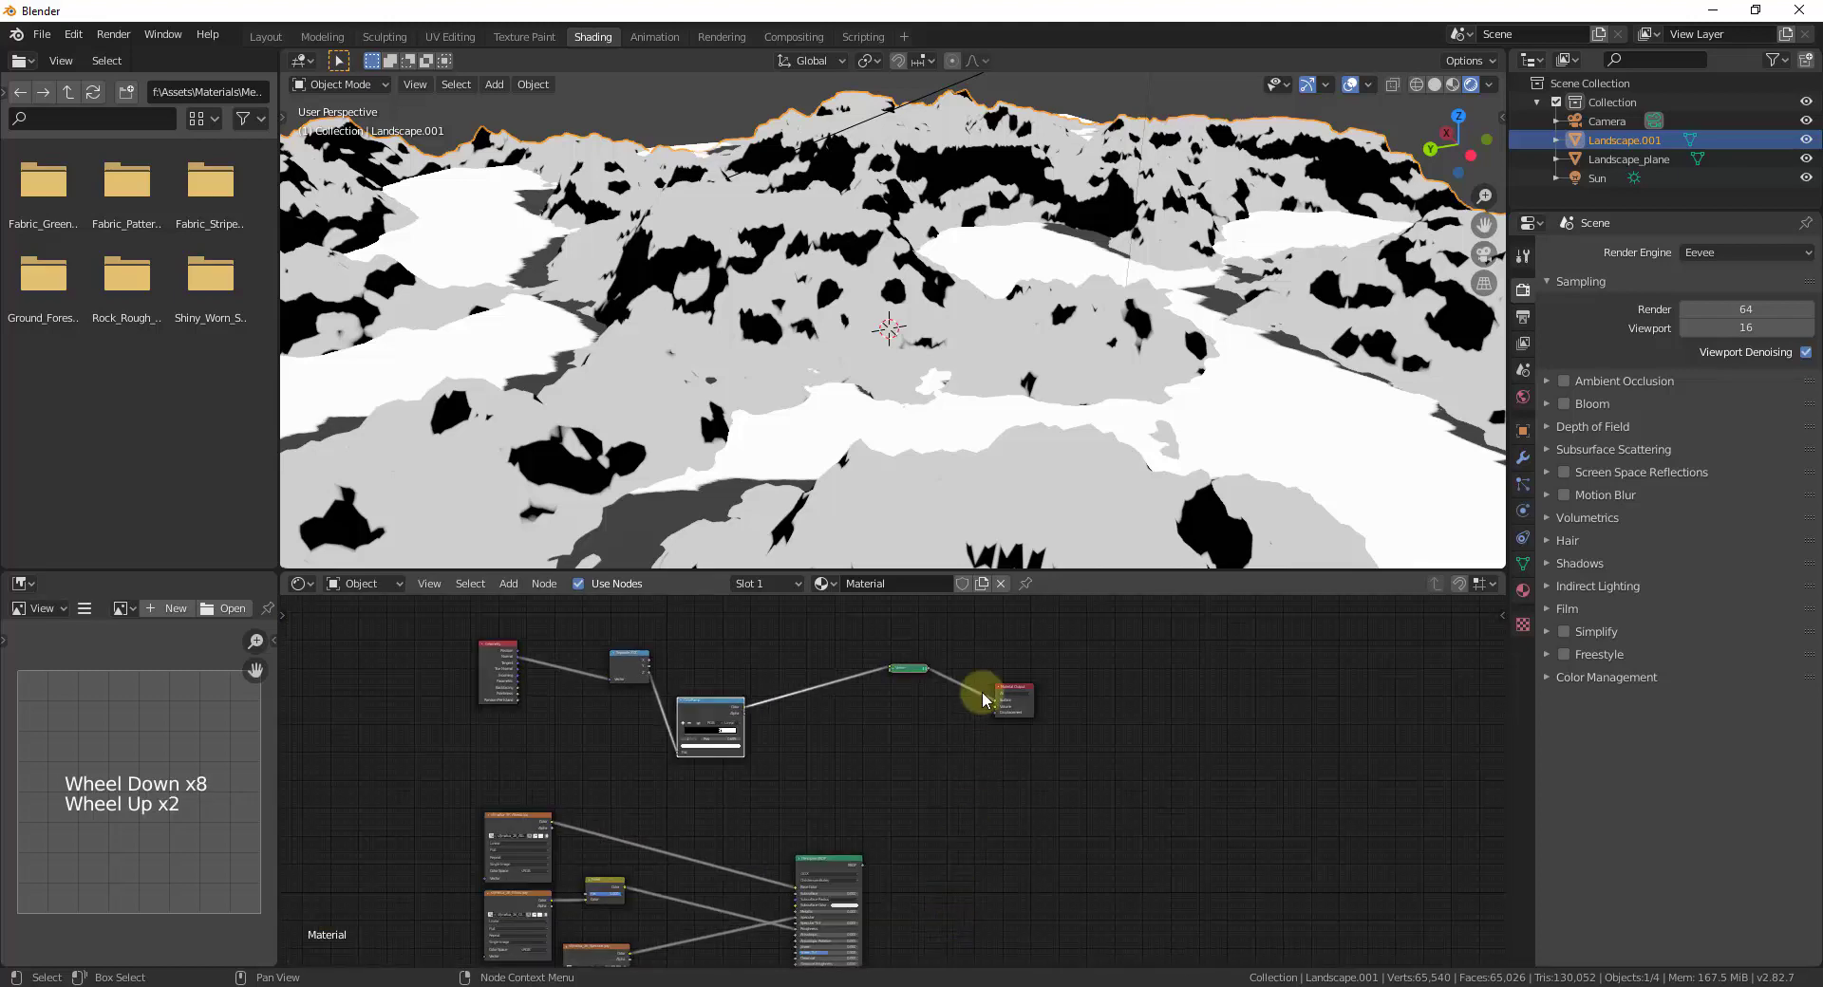
{"action": "left_click_drag", "start_coordinate": [1026, 692], "coordinate": [1219, 786]}
{"action": "scroll", "coordinate": [1037, 846], "scroll_direction": "up", "scroll_amount": 4}
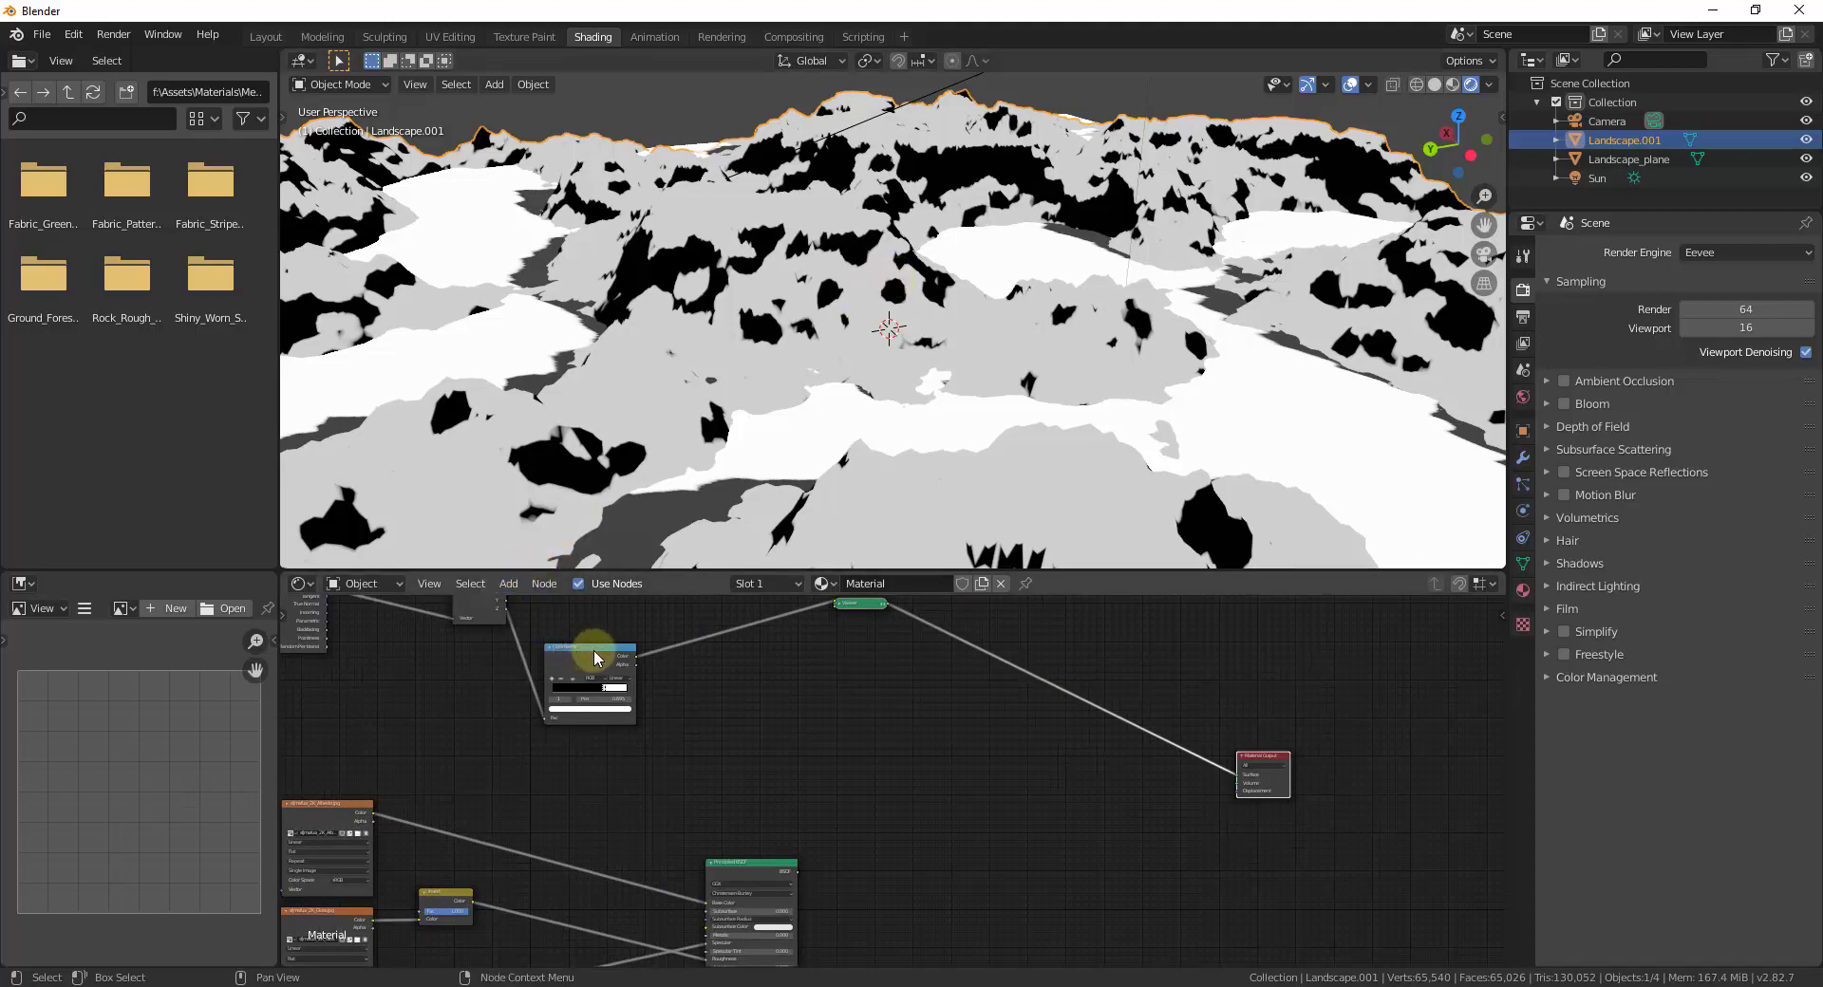
{"action": "left_click_drag", "start_coordinate": [583, 646], "coordinate": [695, 656]}
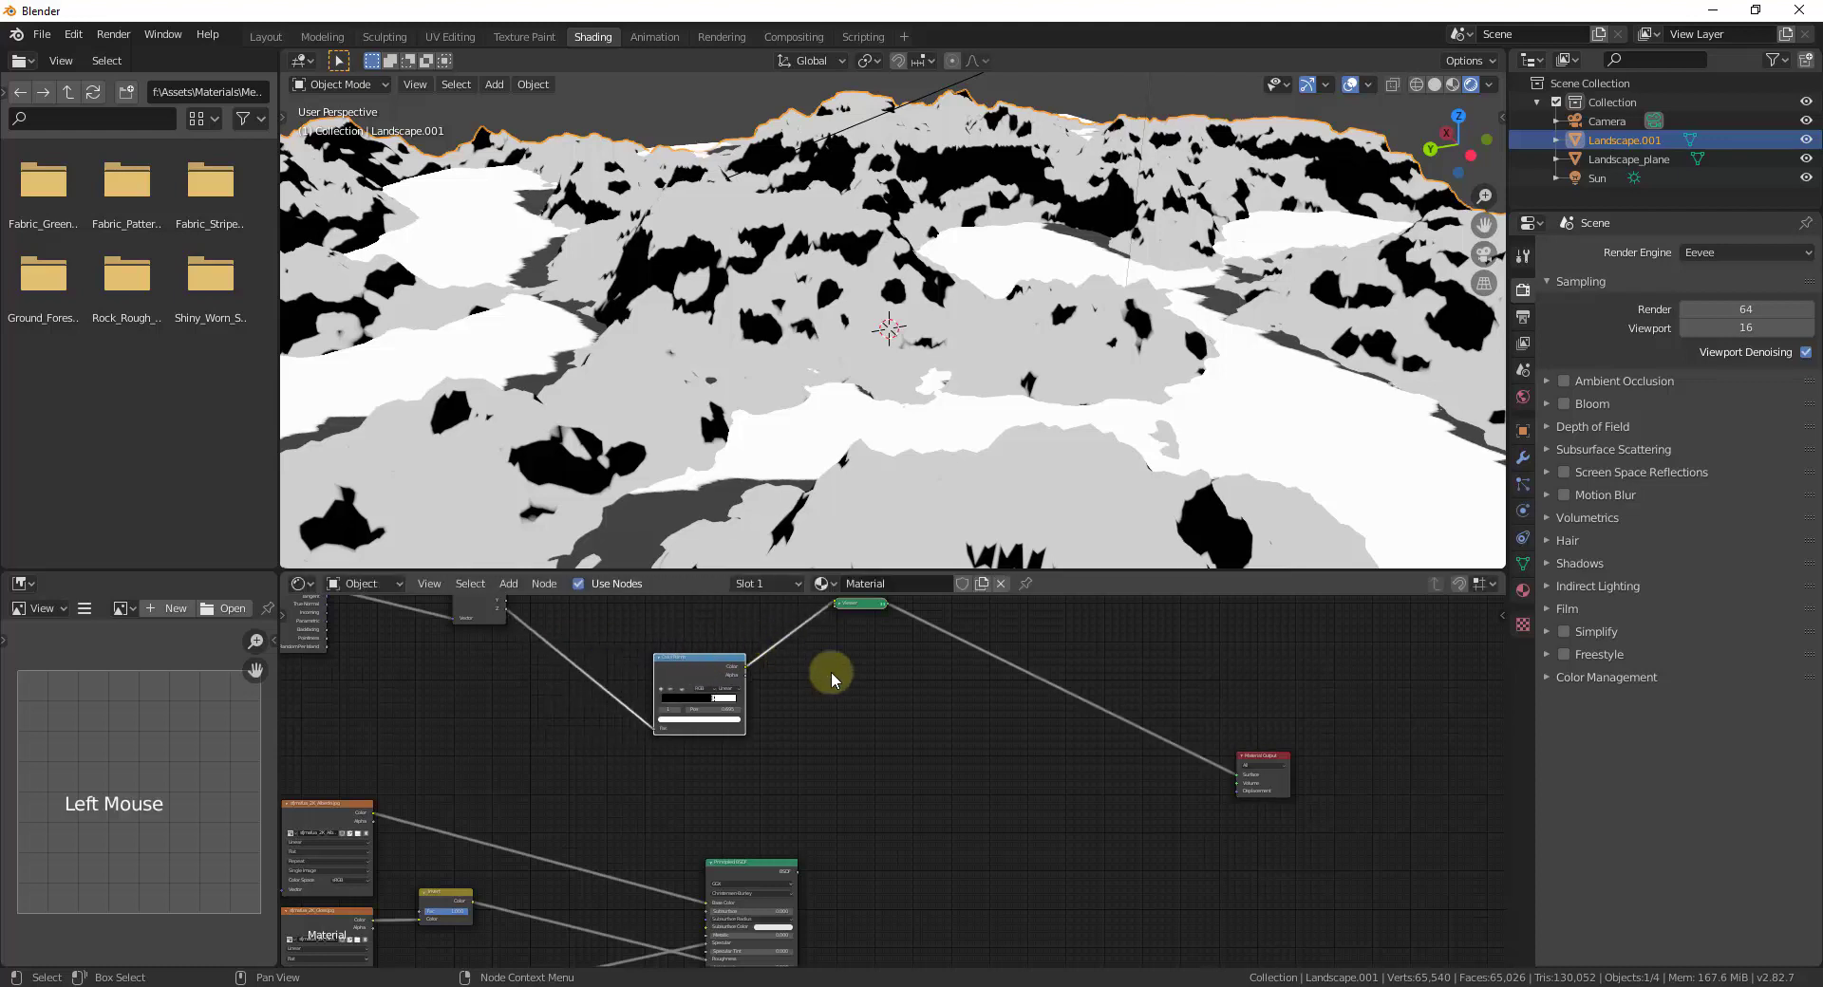
Step: Drop a Mix Shader on the output link and plug Principled BSDF into its lower Shader input
{"action": "left_click", "coordinate": [913, 729]}
{"action": "key", "text": "shift+a"}
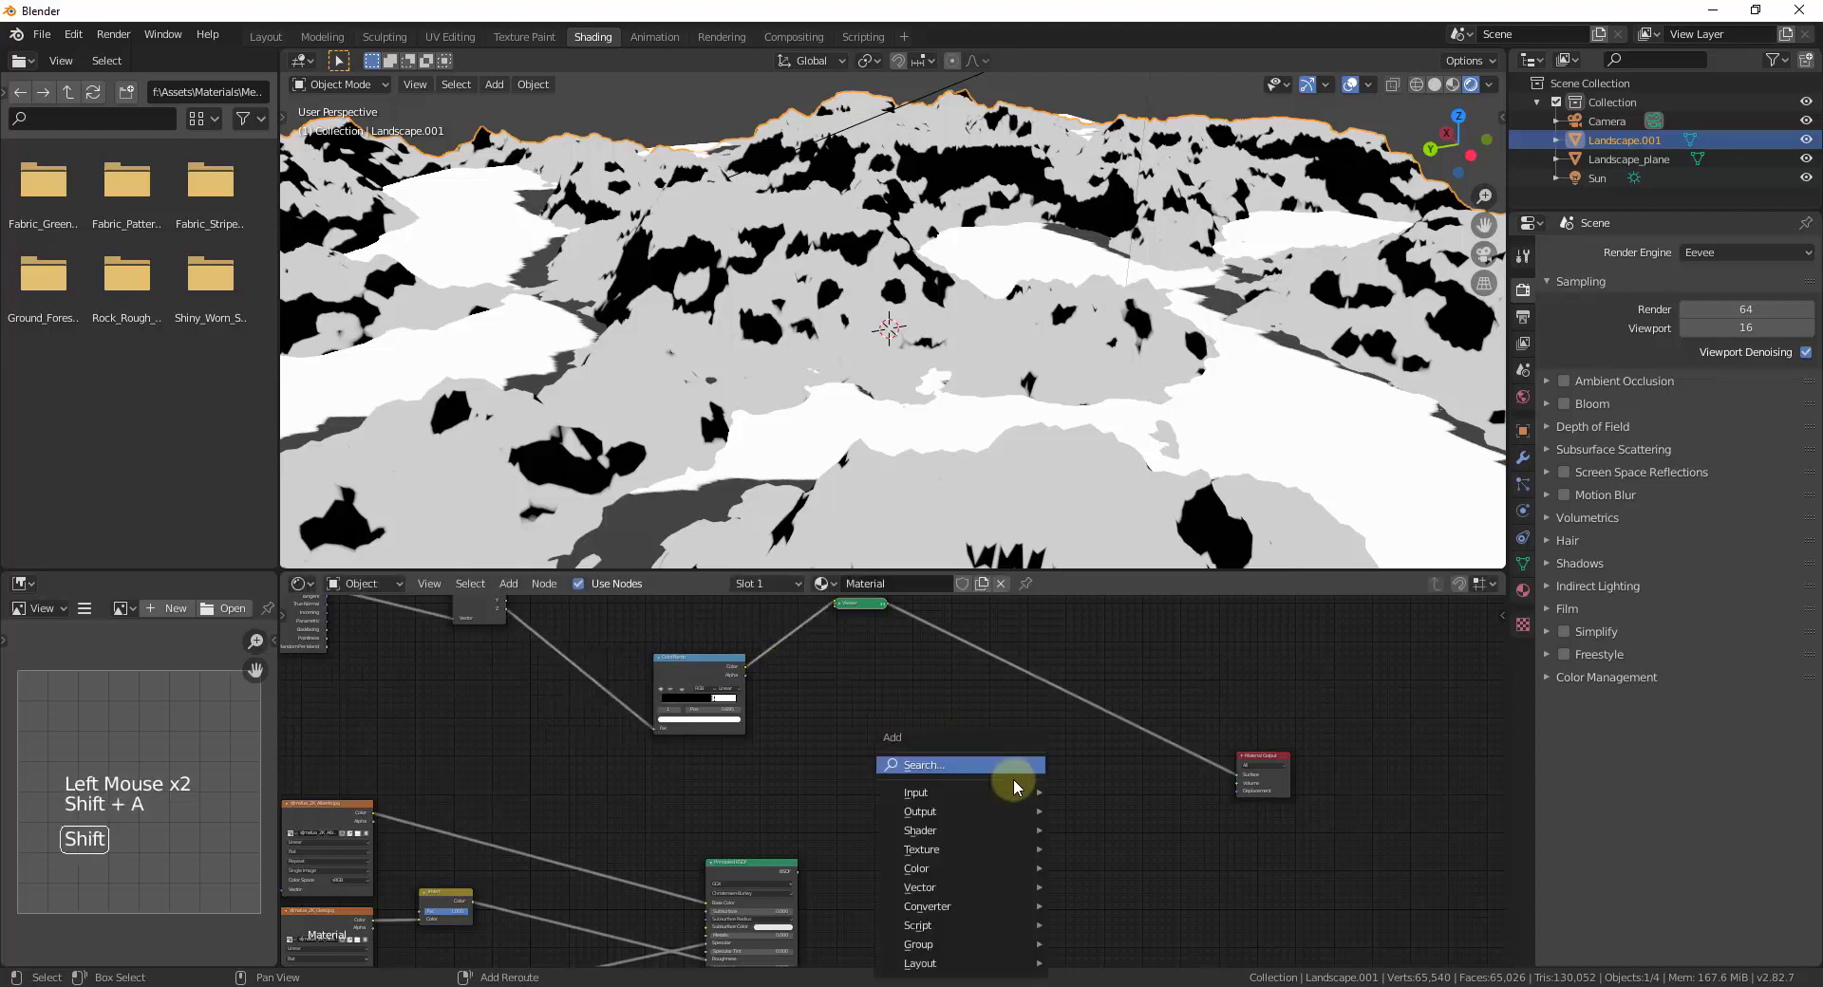
{"action": "left_click", "coordinate": [966, 760]}
{"action": "type", "text": "mix"}
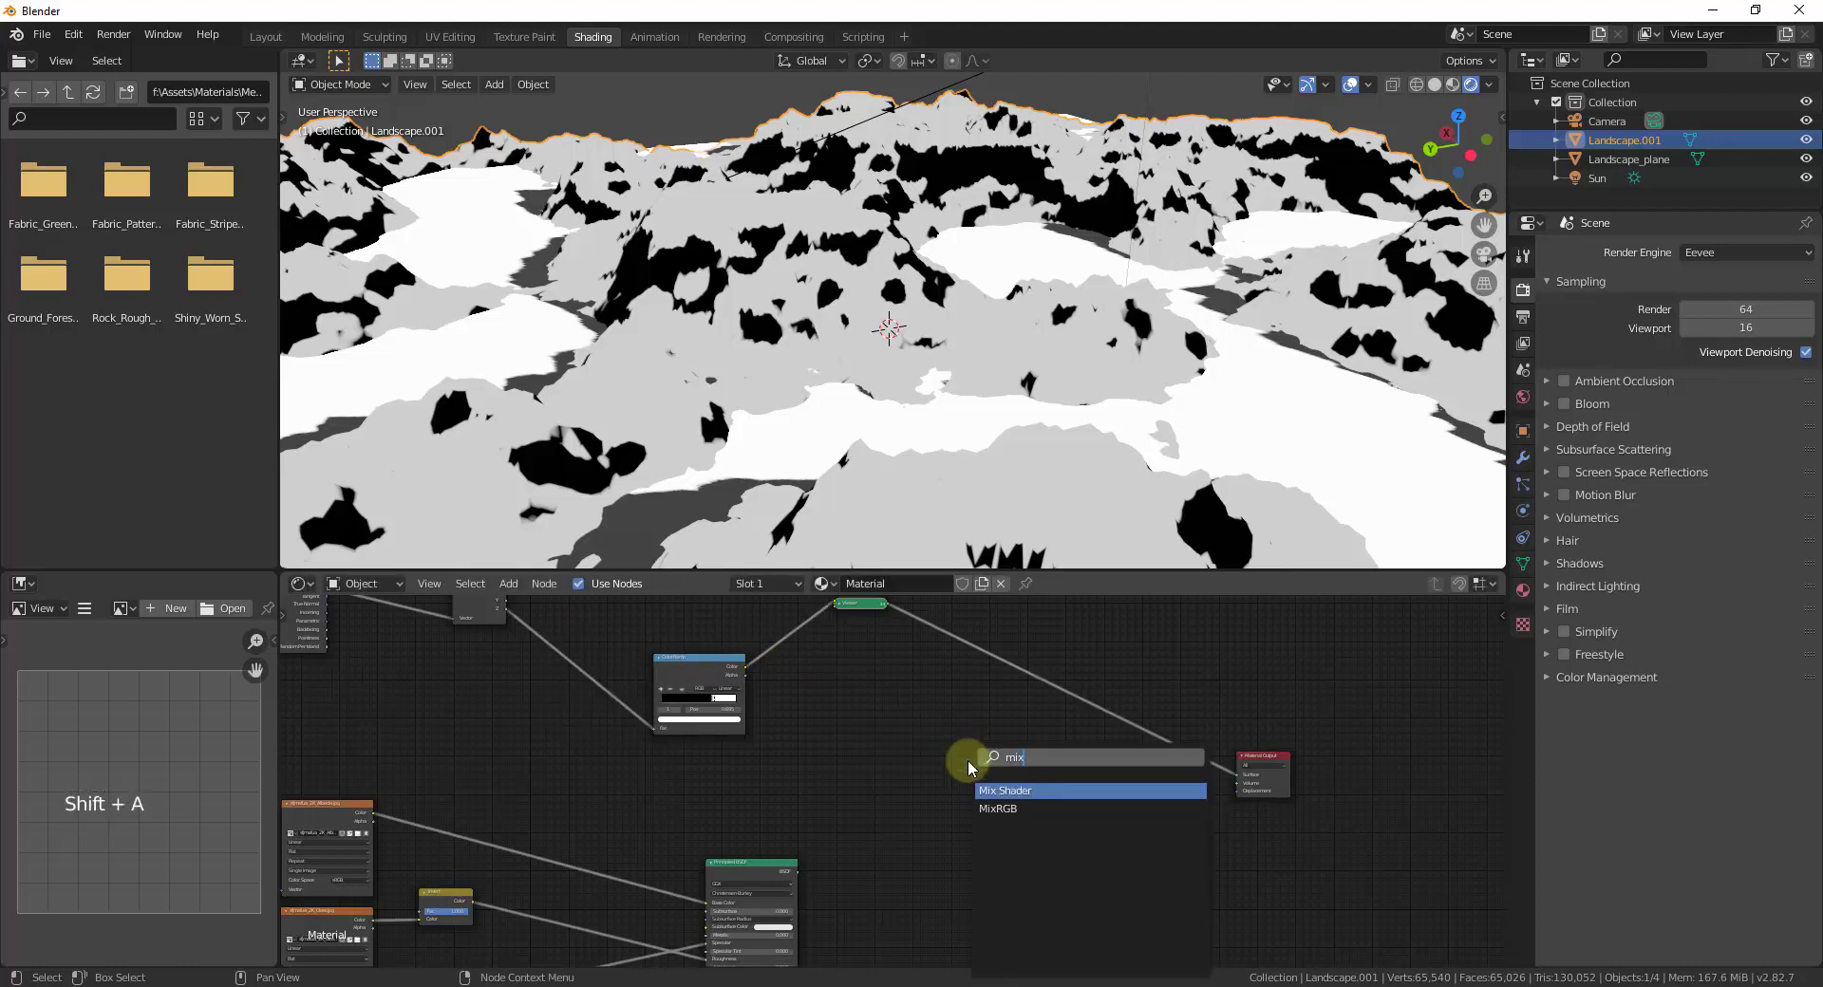
{"action": "key", "text": "Return"}
{"action": "left_click", "coordinate": [969, 769]}
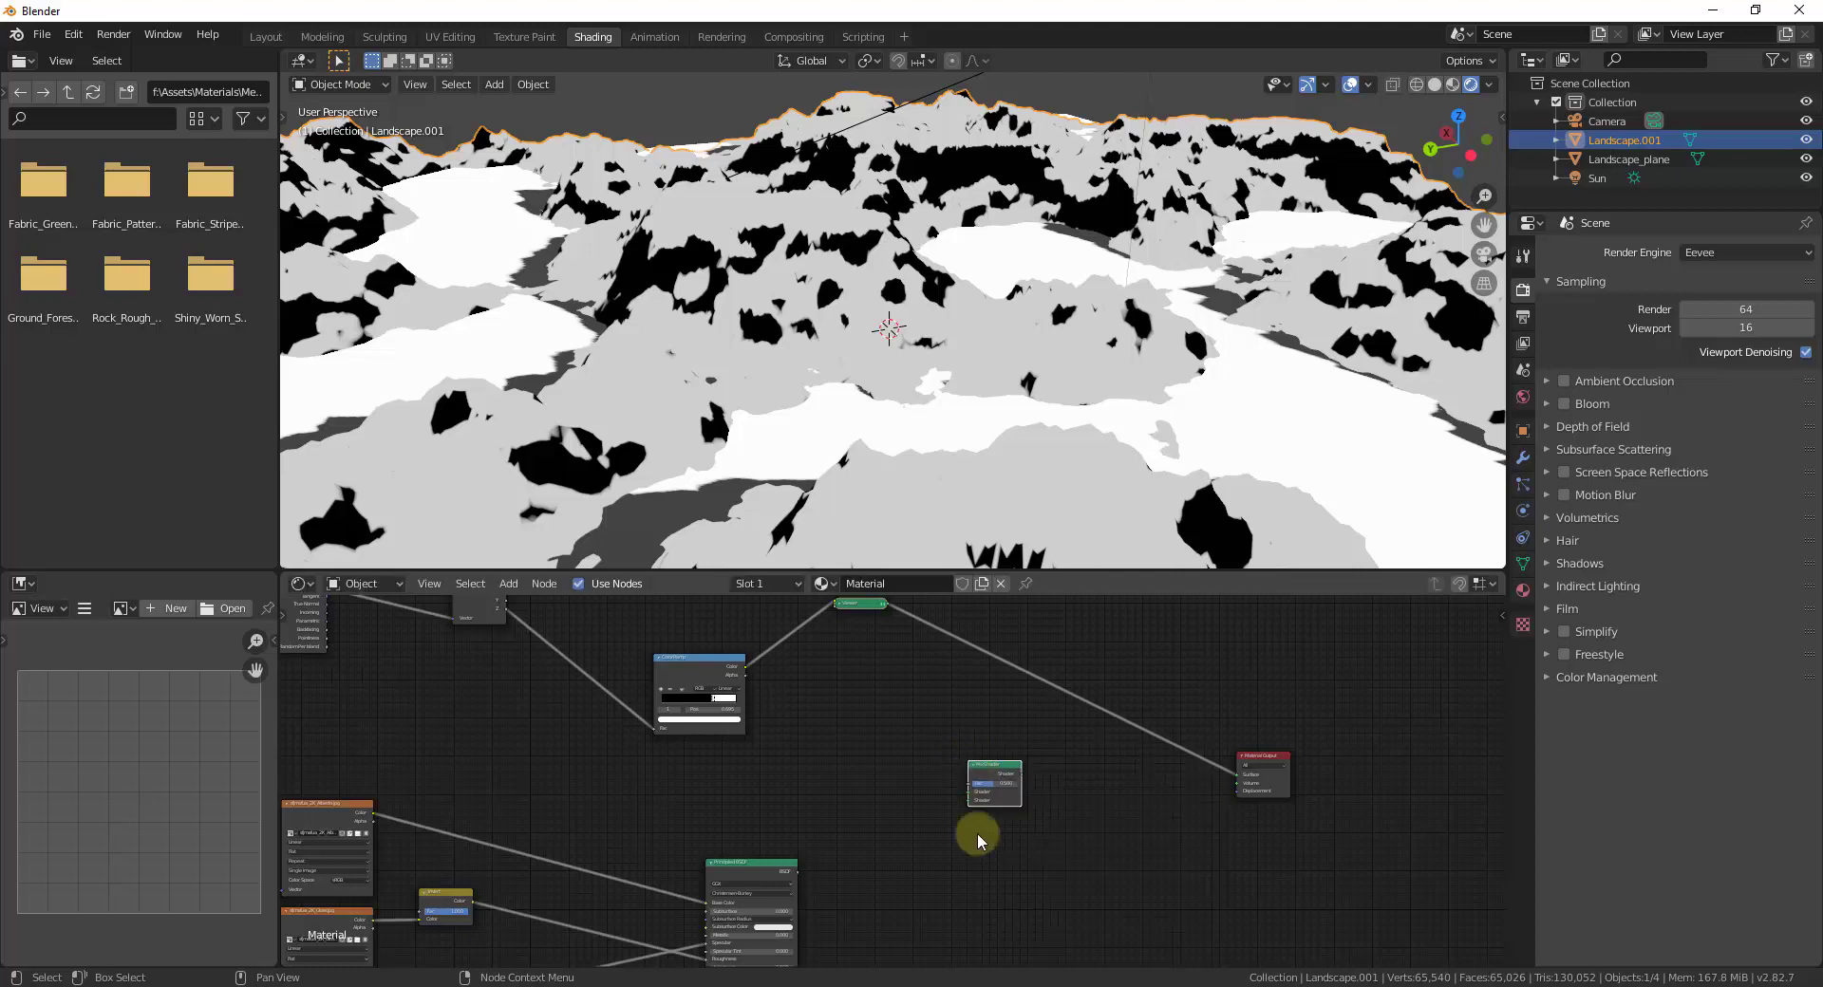
{"action": "left_click_drag", "start_coordinate": [796, 872], "coordinate": [932, 853]}
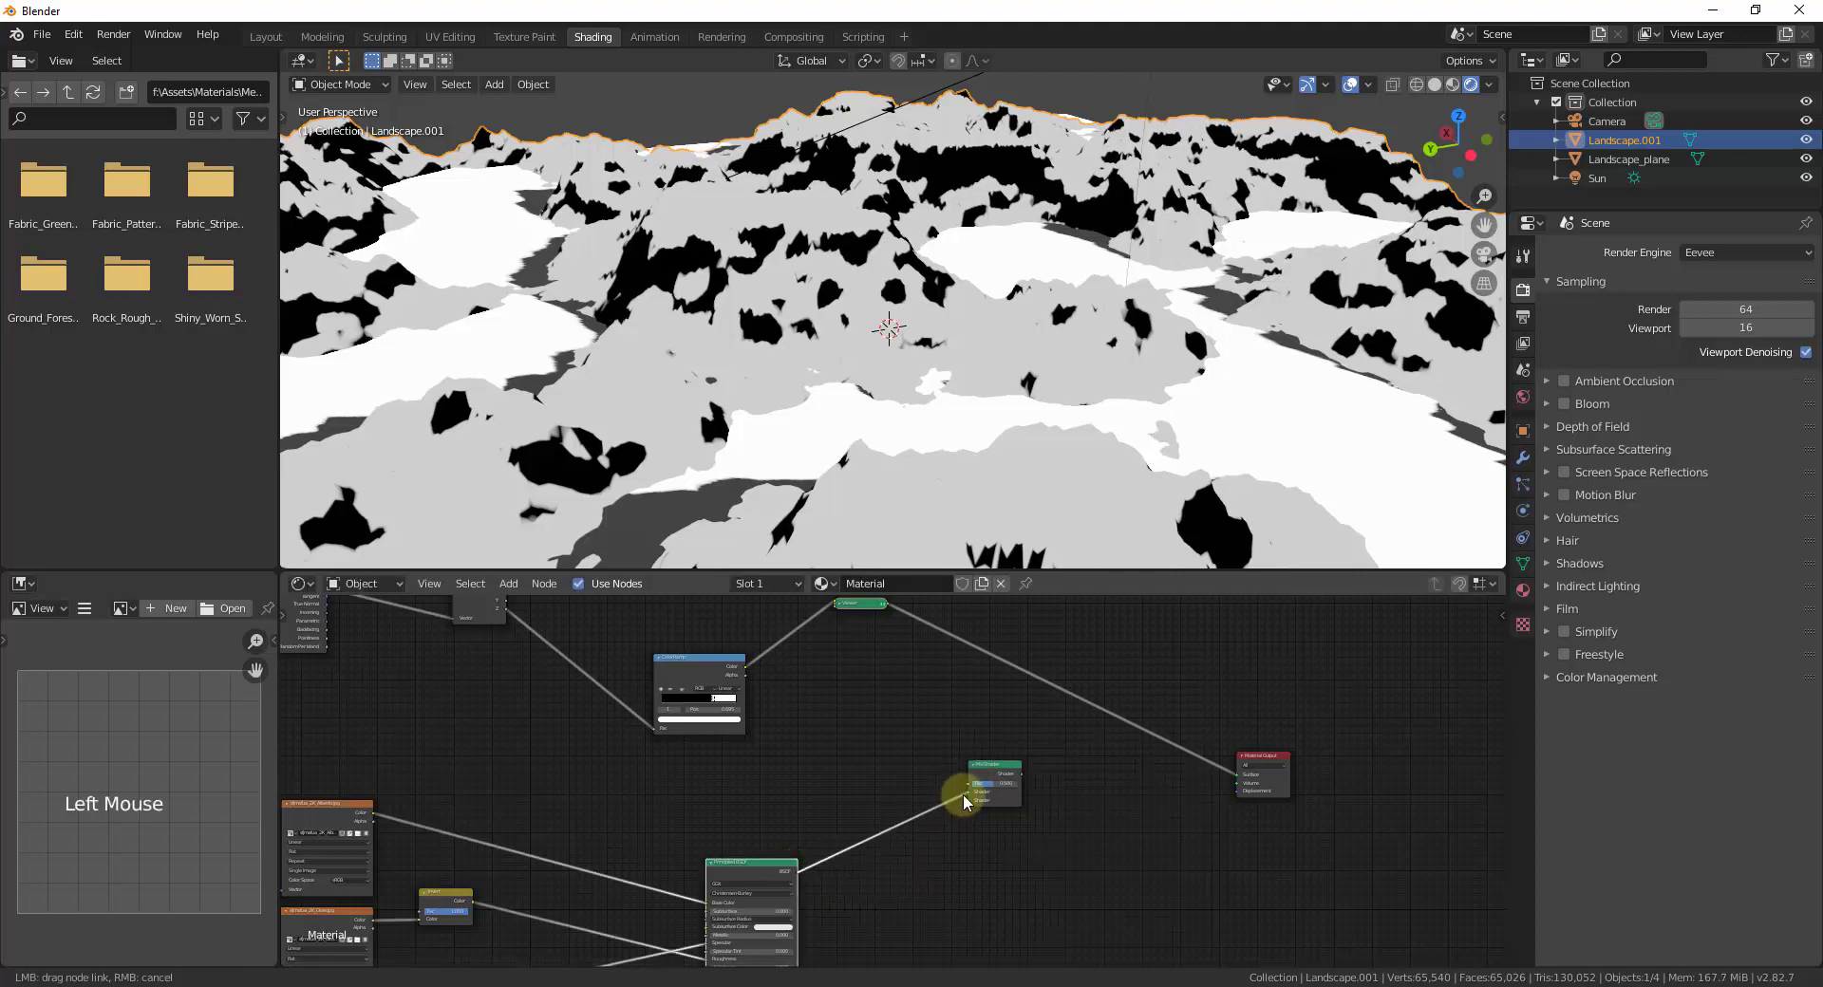
{"action": "left_click_drag", "start_coordinate": [967, 789], "coordinate": [1240, 777]}
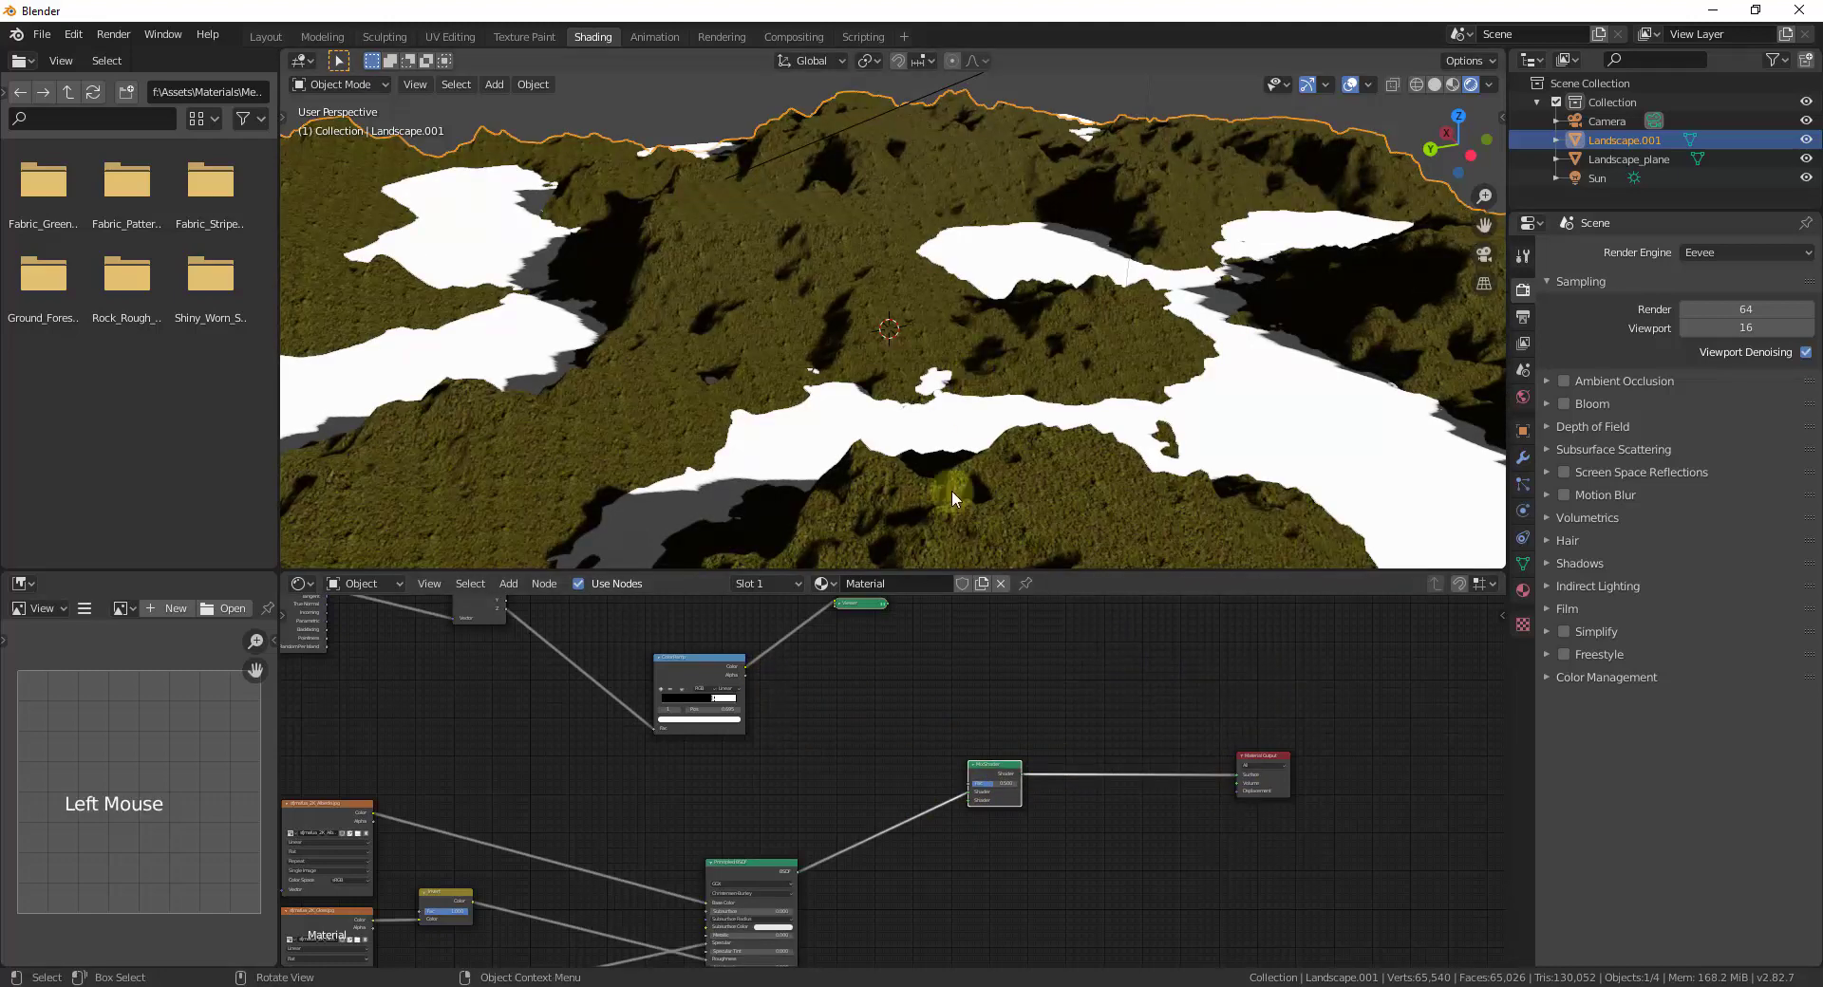
Step: Connect the ColorRamp Alpha output to the Mix Shader's Fac
{"action": "scroll", "coordinate": [746, 676], "scroll_direction": "up", "scroll_amount": 2}
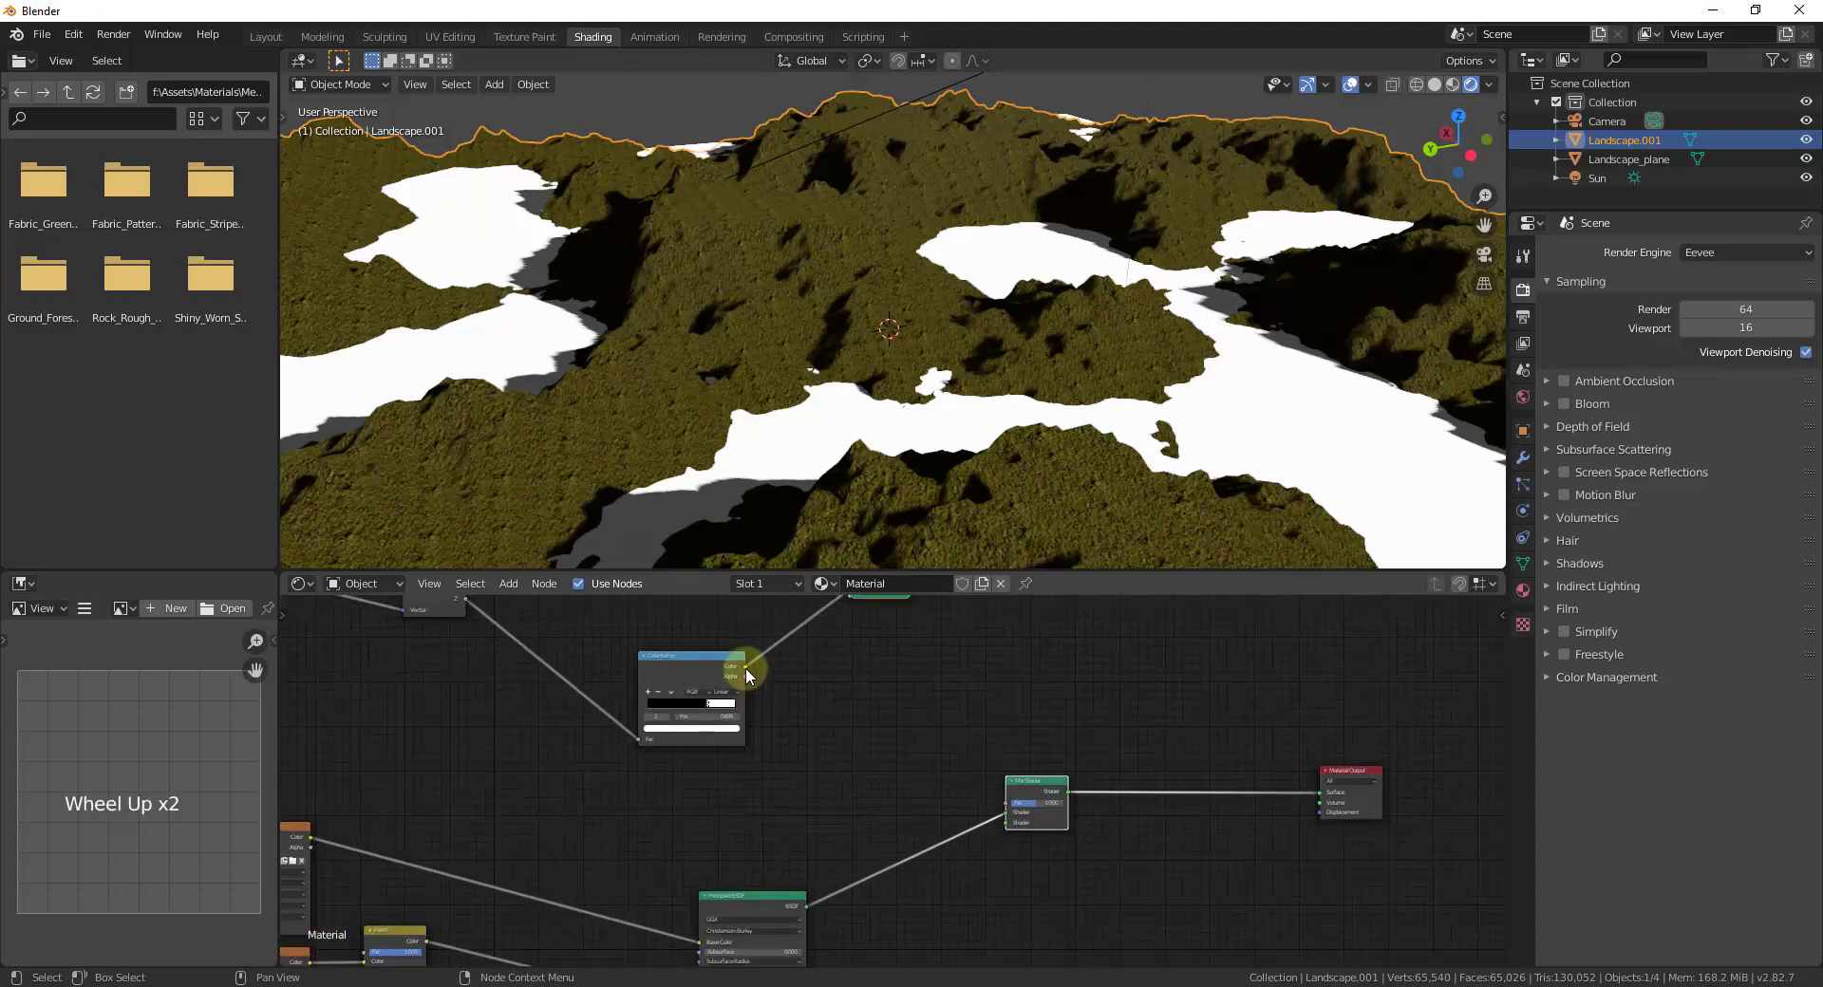
{"action": "left_click_drag", "start_coordinate": [745, 672], "coordinate": [1010, 804]}
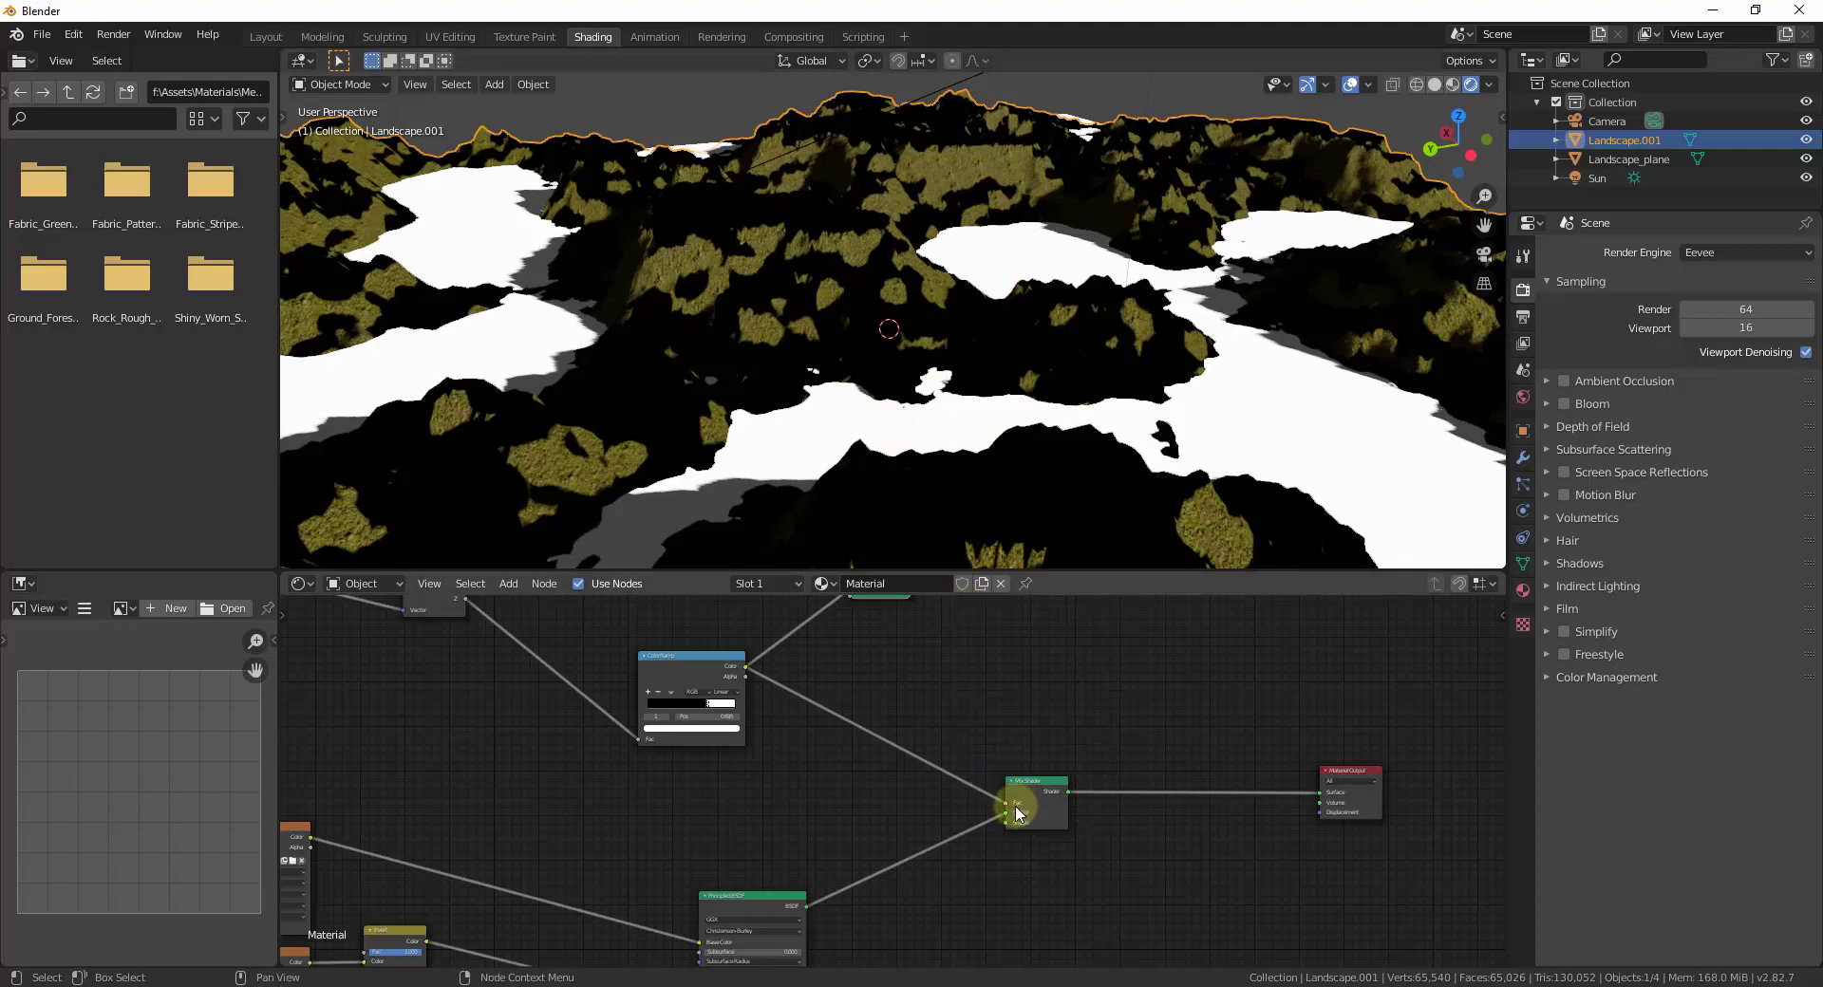
{"action": "scroll", "coordinate": [817, 255], "scroll_direction": "up", "scroll_amount": 8}
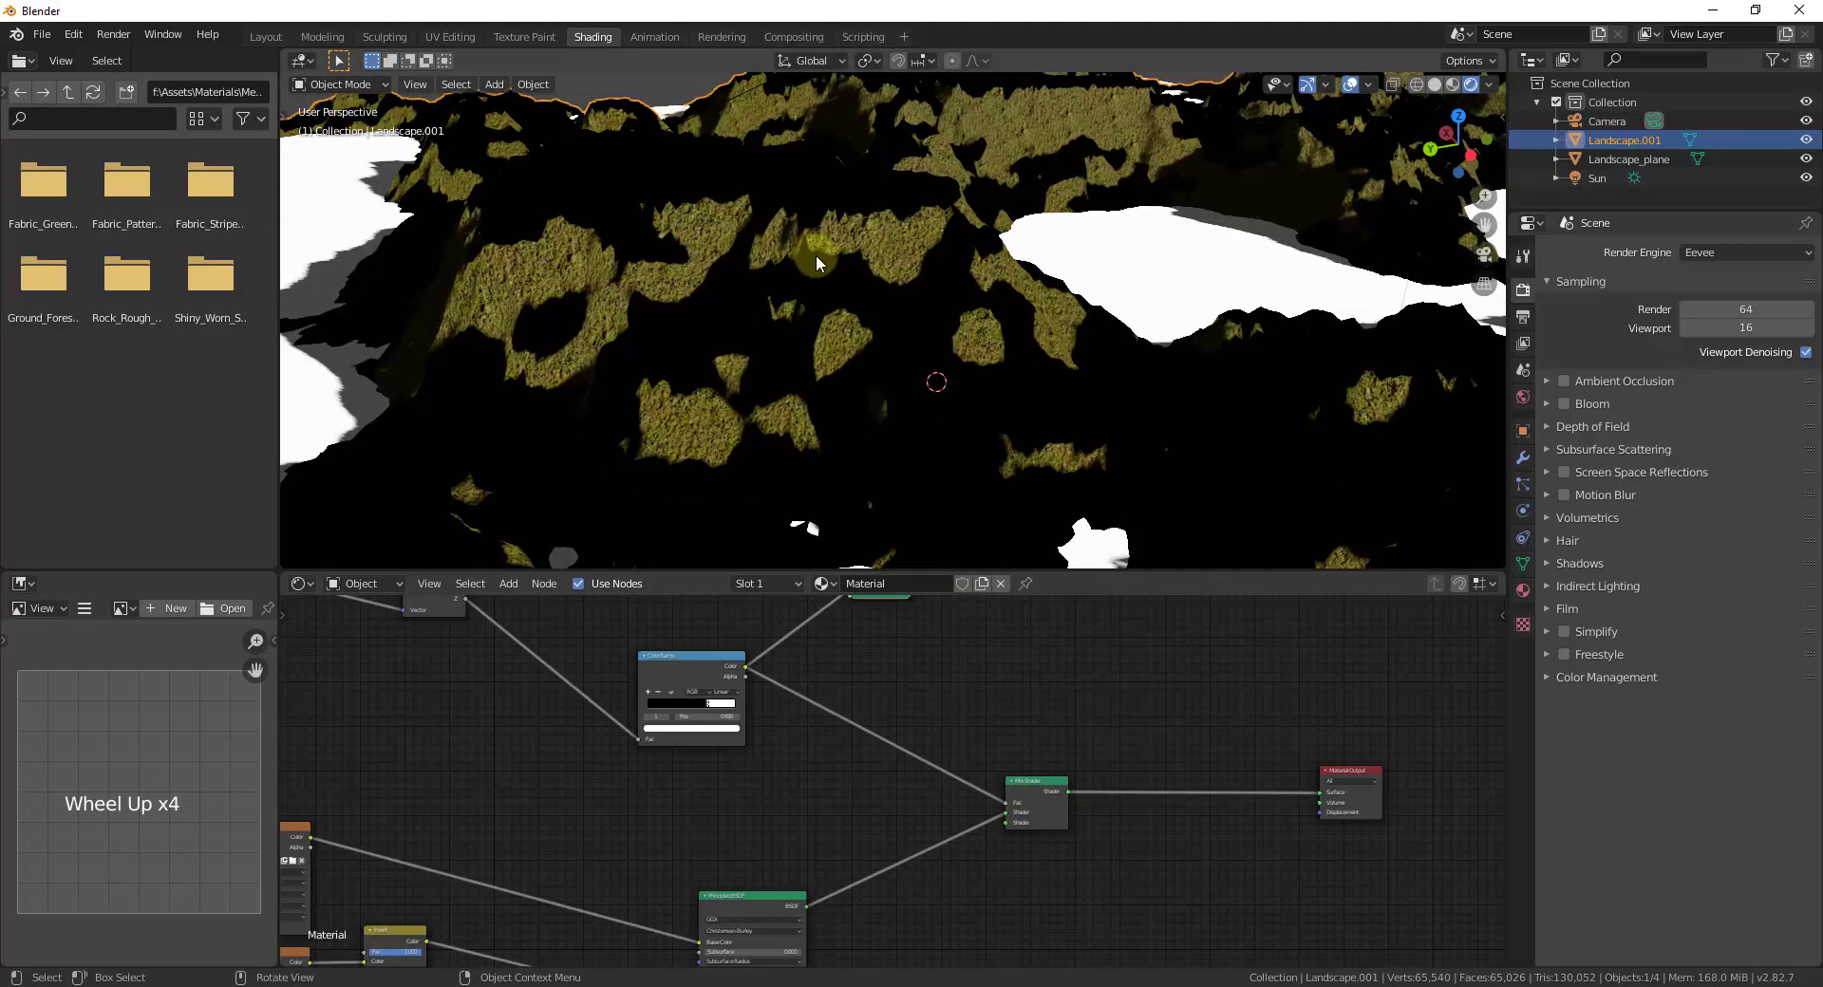
{"action": "scroll", "coordinate": [883, 247], "scroll_direction": "down", "scroll_amount": 7}
{"action": "scroll", "coordinate": [911, 203], "scroll_direction": "up", "scroll_amount": 5}
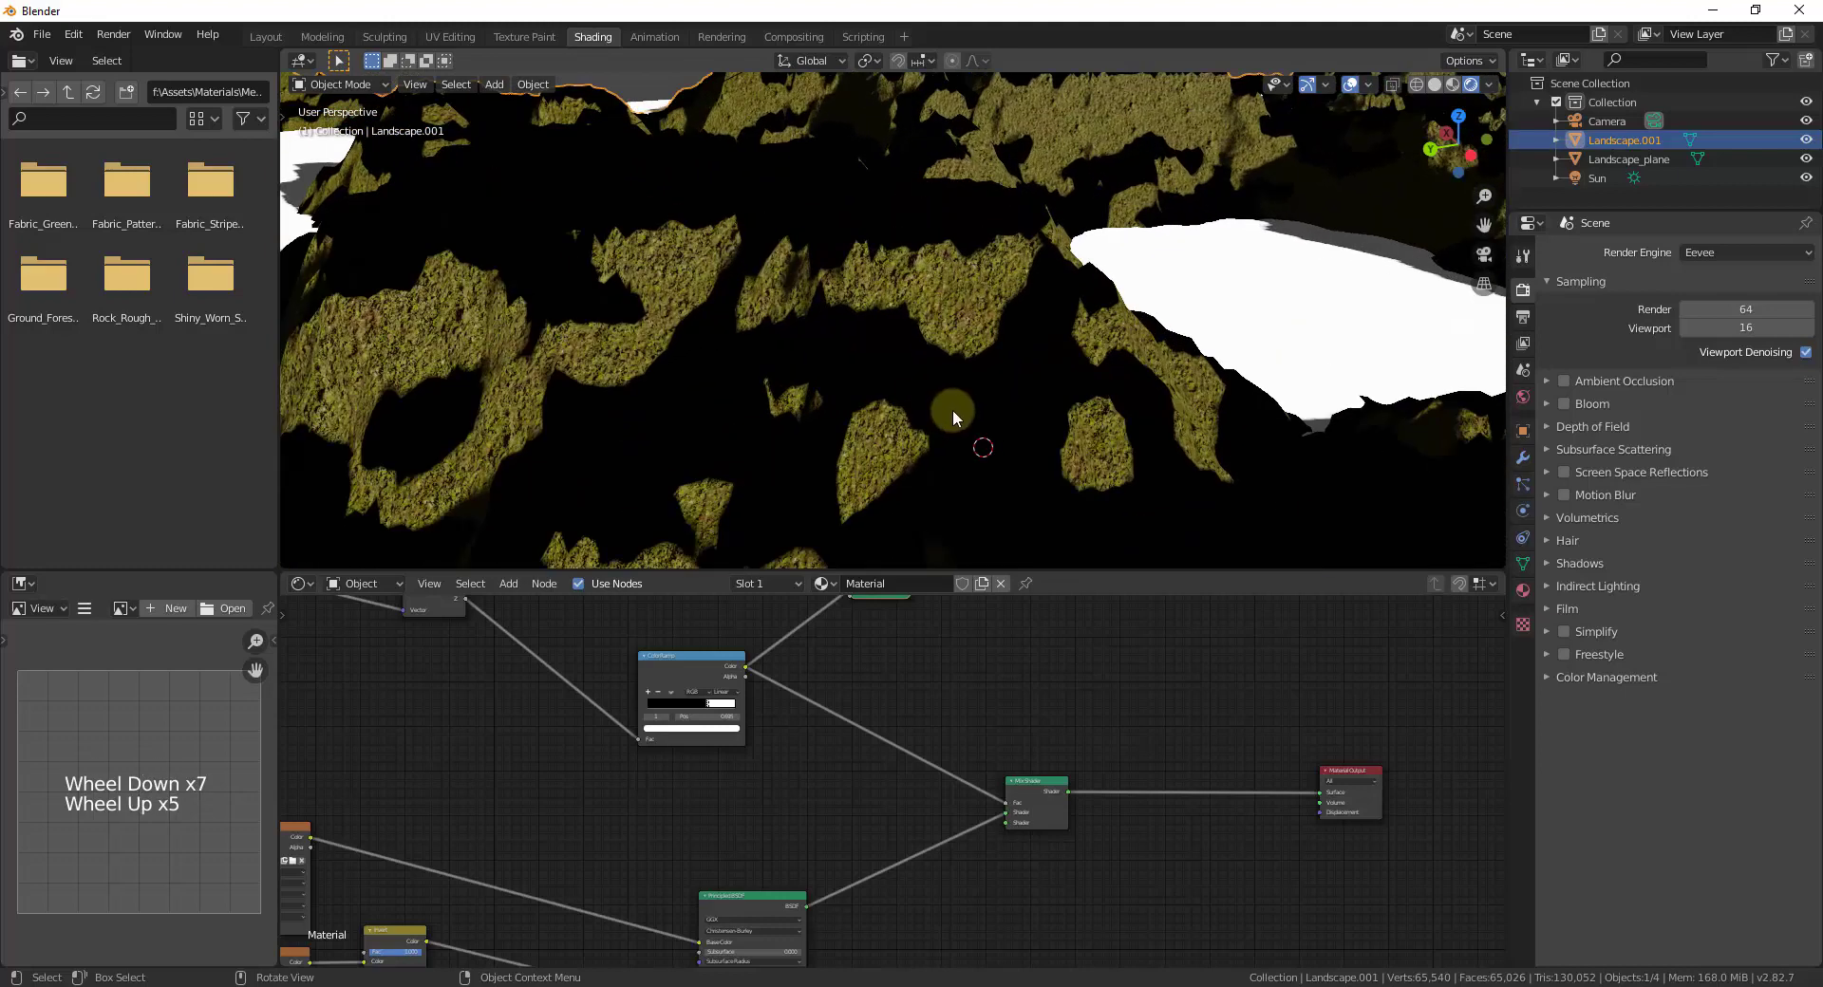
{"action": "scroll", "coordinate": [960, 344], "scroll_direction": "down", "scroll_amount": 2}
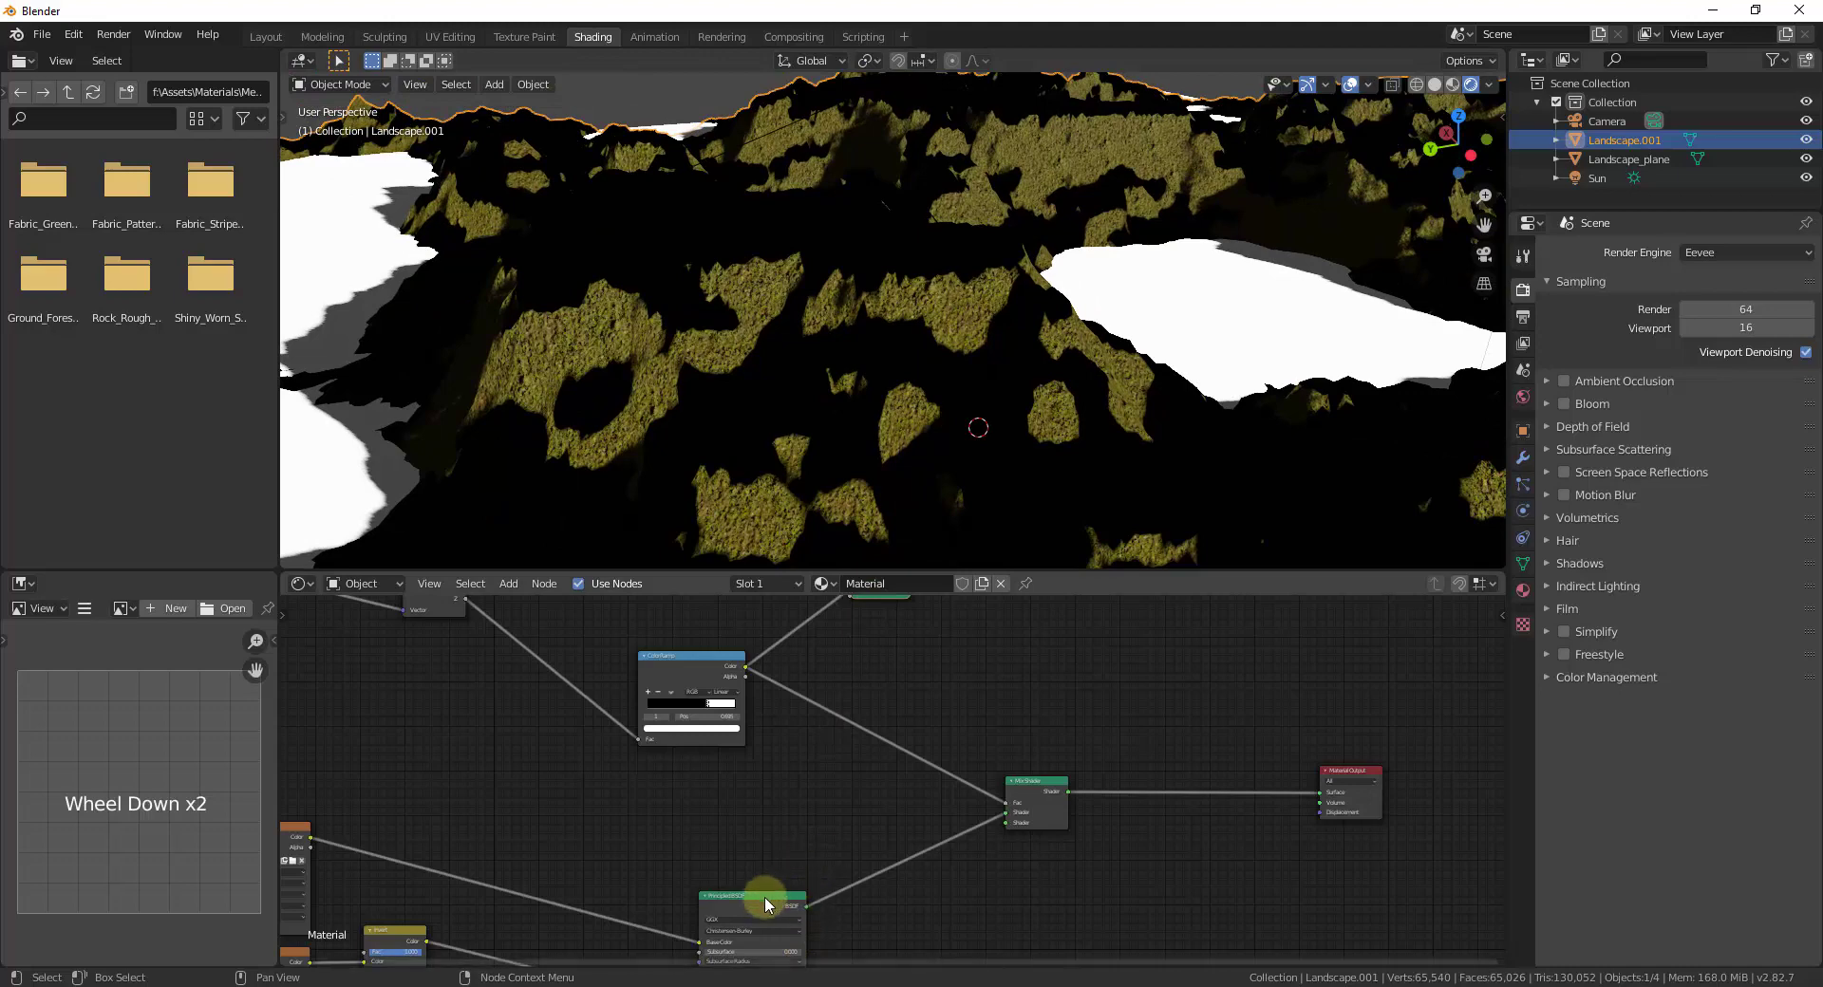
Step: Connect the Principled BSDF to the Mix Shader's other Shader input
{"action": "left_click_drag", "start_coordinate": [763, 900], "coordinate": [756, 872]}
{"action": "scroll", "coordinate": [805, 389], "scroll_direction": "up", "scroll_amount": 2}
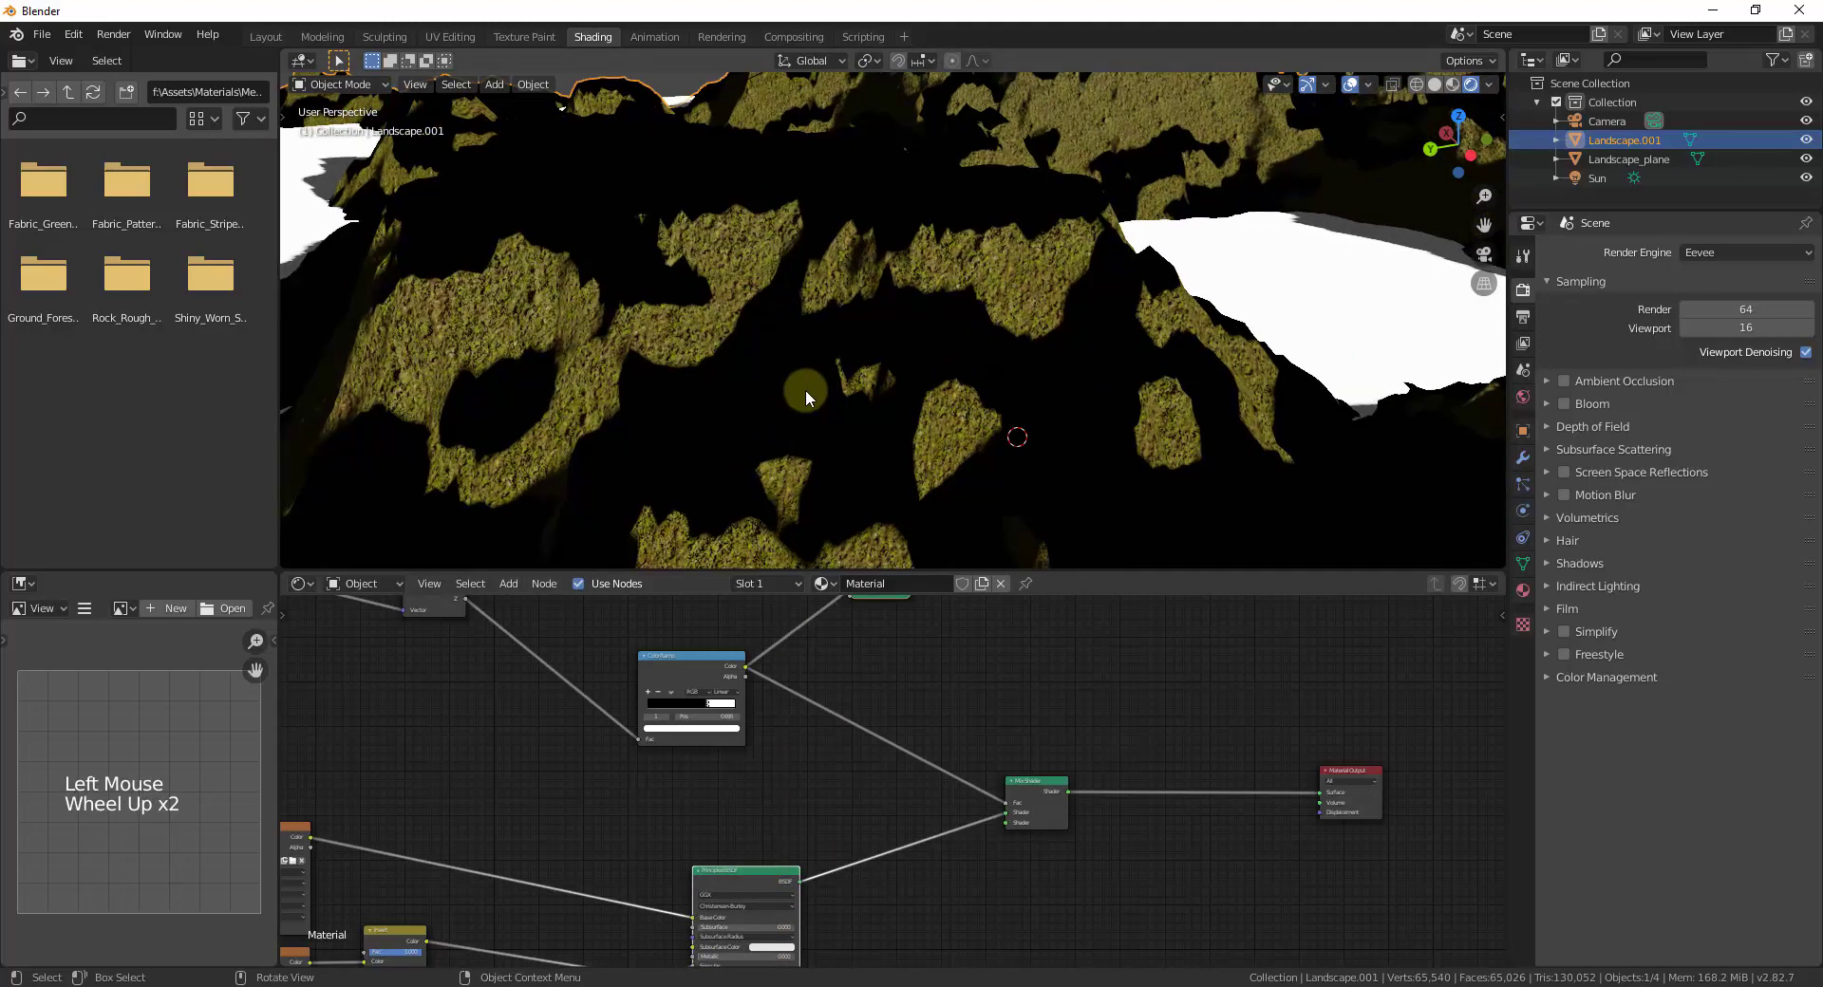
{"action": "scroll", "coordinate": [805, 390], "scroll_direction": "down", "scroll_amount": 1}
{"action": "left_click_drag", "start_coordinate": [800, 881], "coordinate": [1006, 811]}
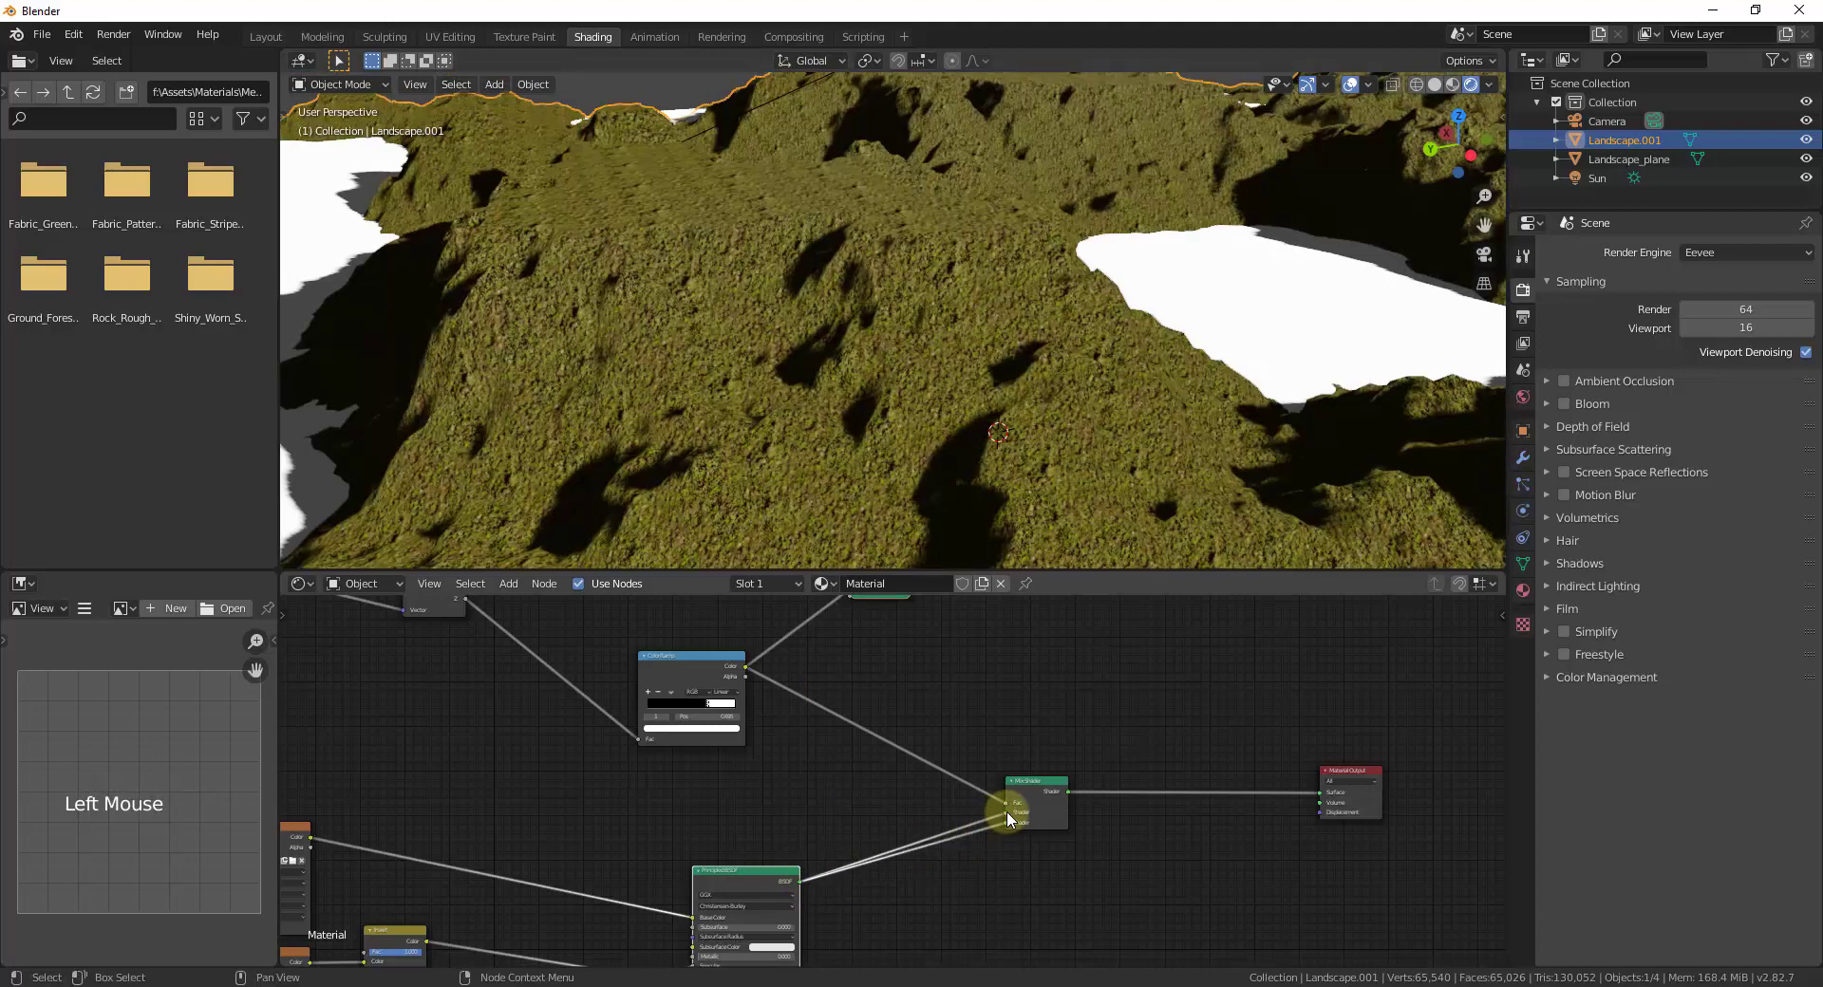
{"action": "left_click", "coordinate": [1007, 811]}
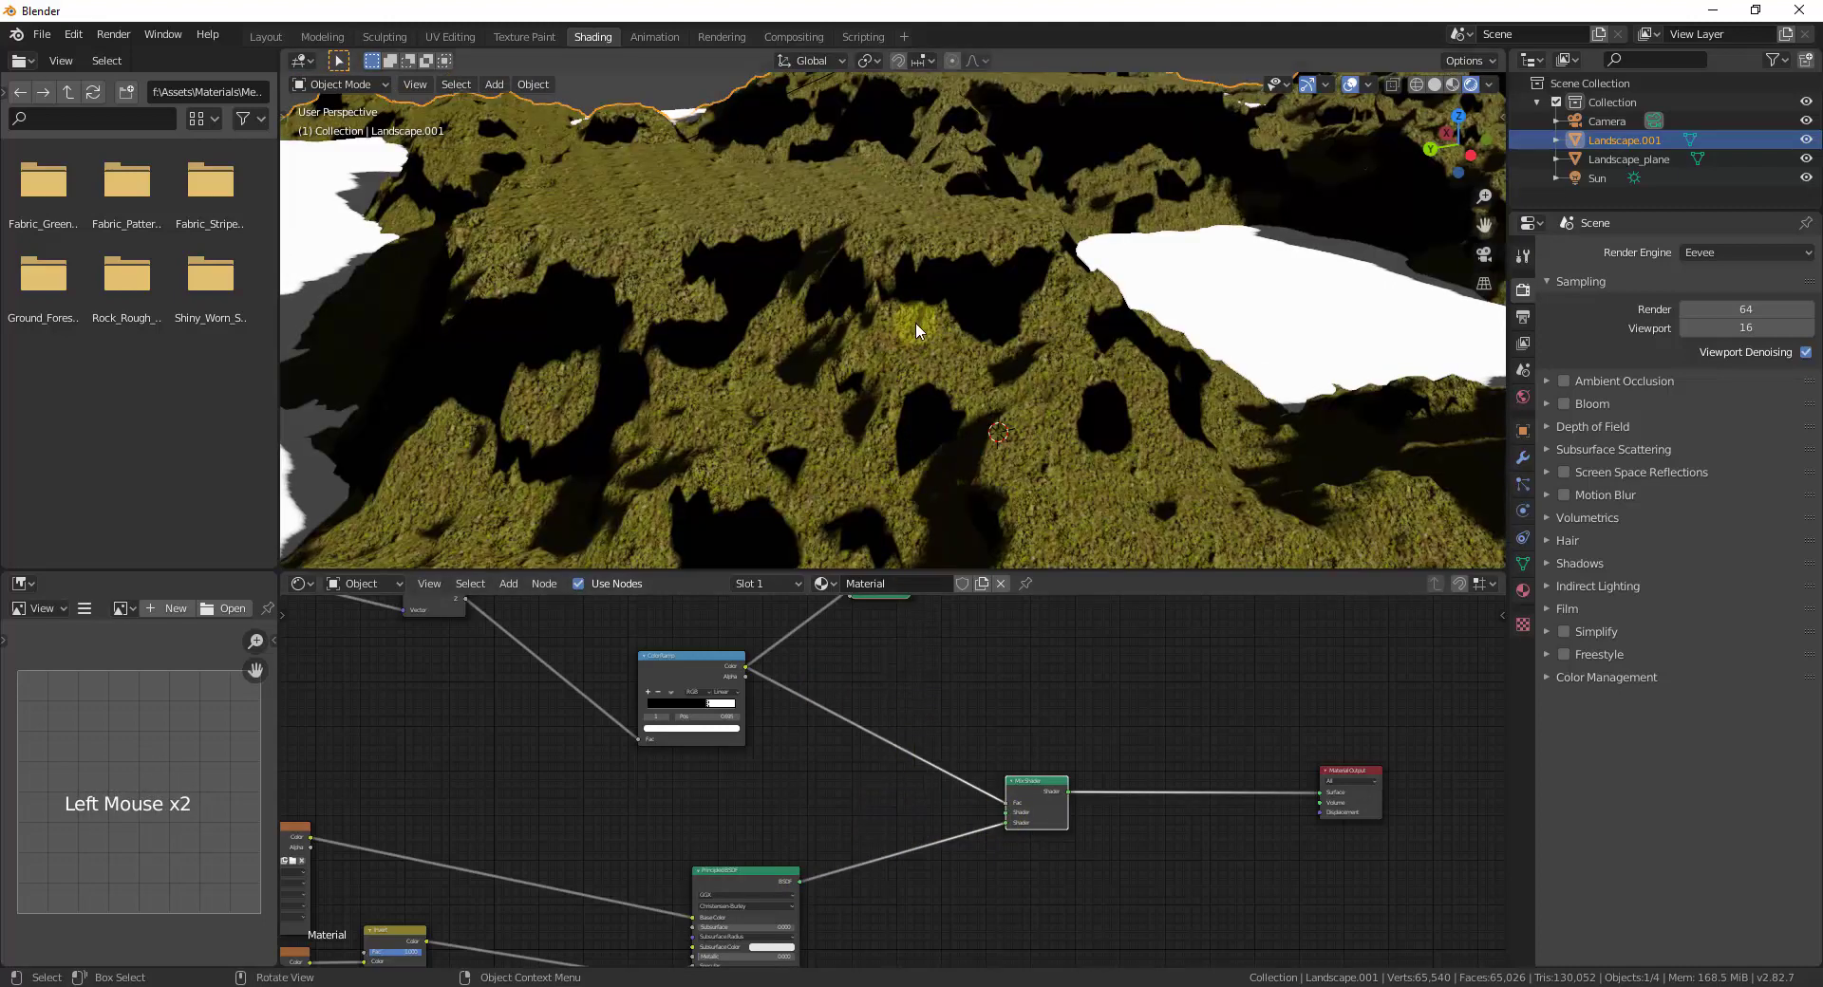
{"action": "scroll", "coordinate": [764, 301], "scroll_direction": "down", "scroll_amount": 4}
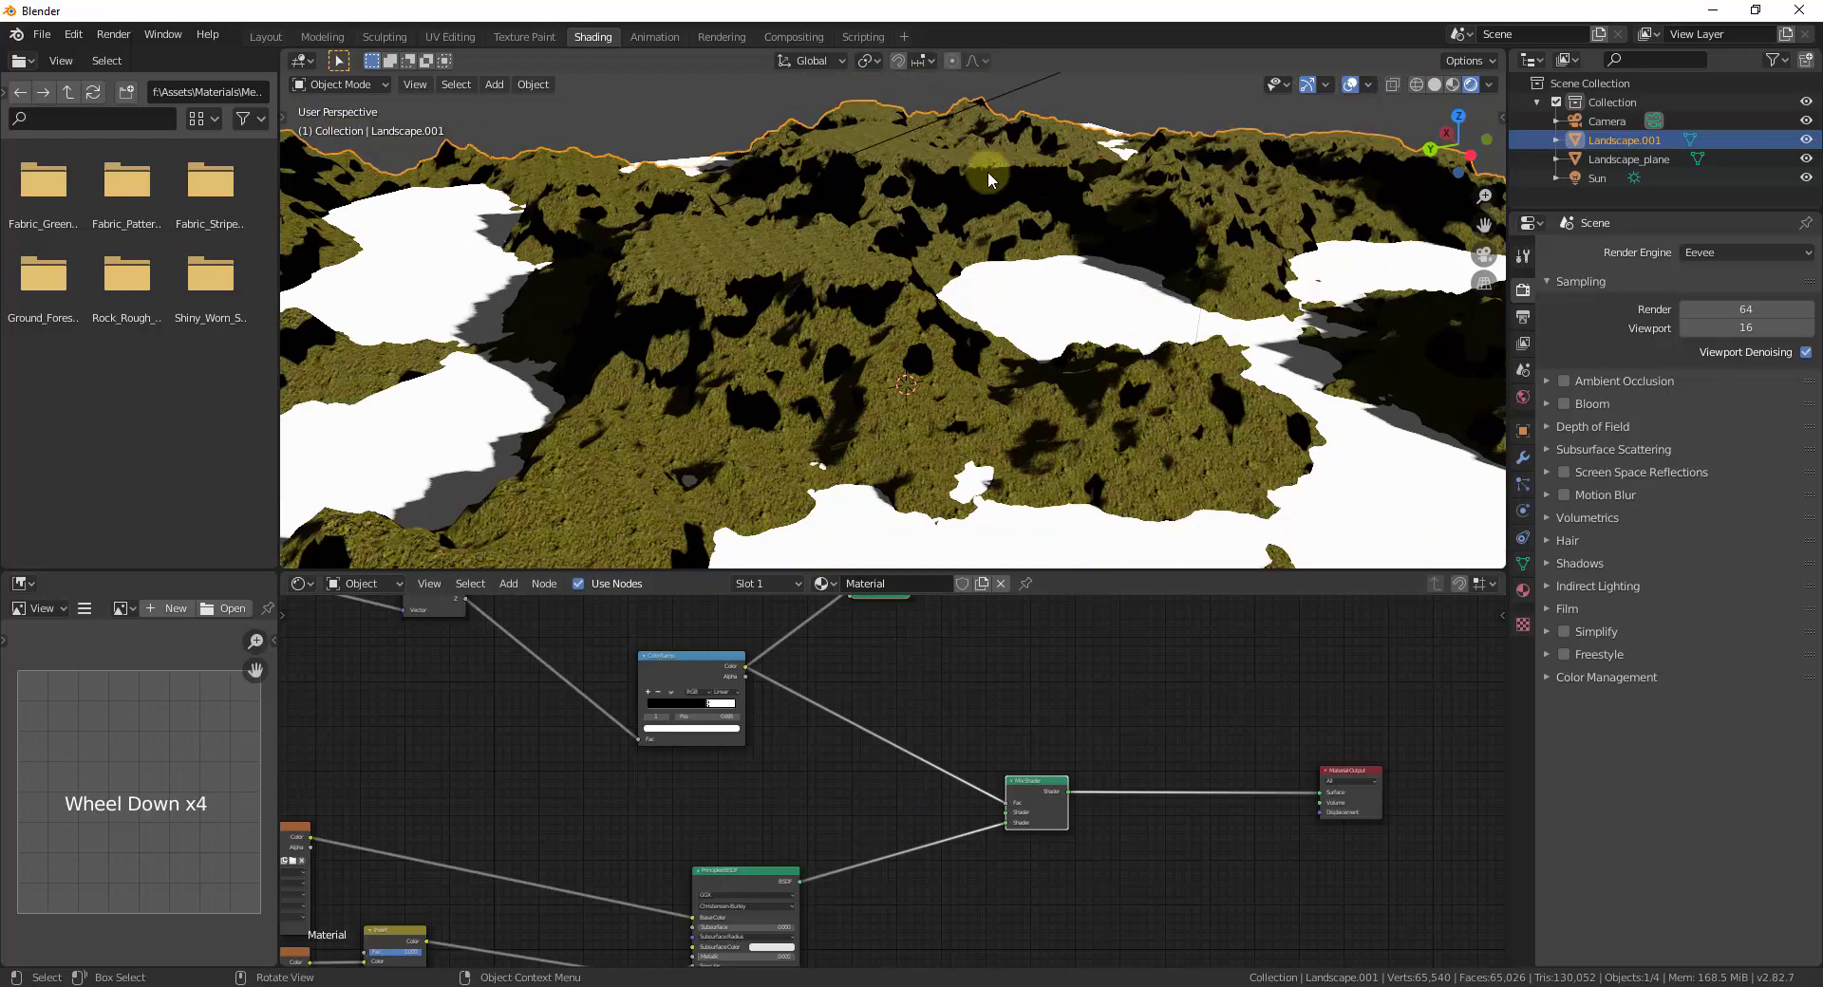
{"action": "scroll", "coordinate": [750, 412], "scroll_direction": "up", "scroll_amount": 7}
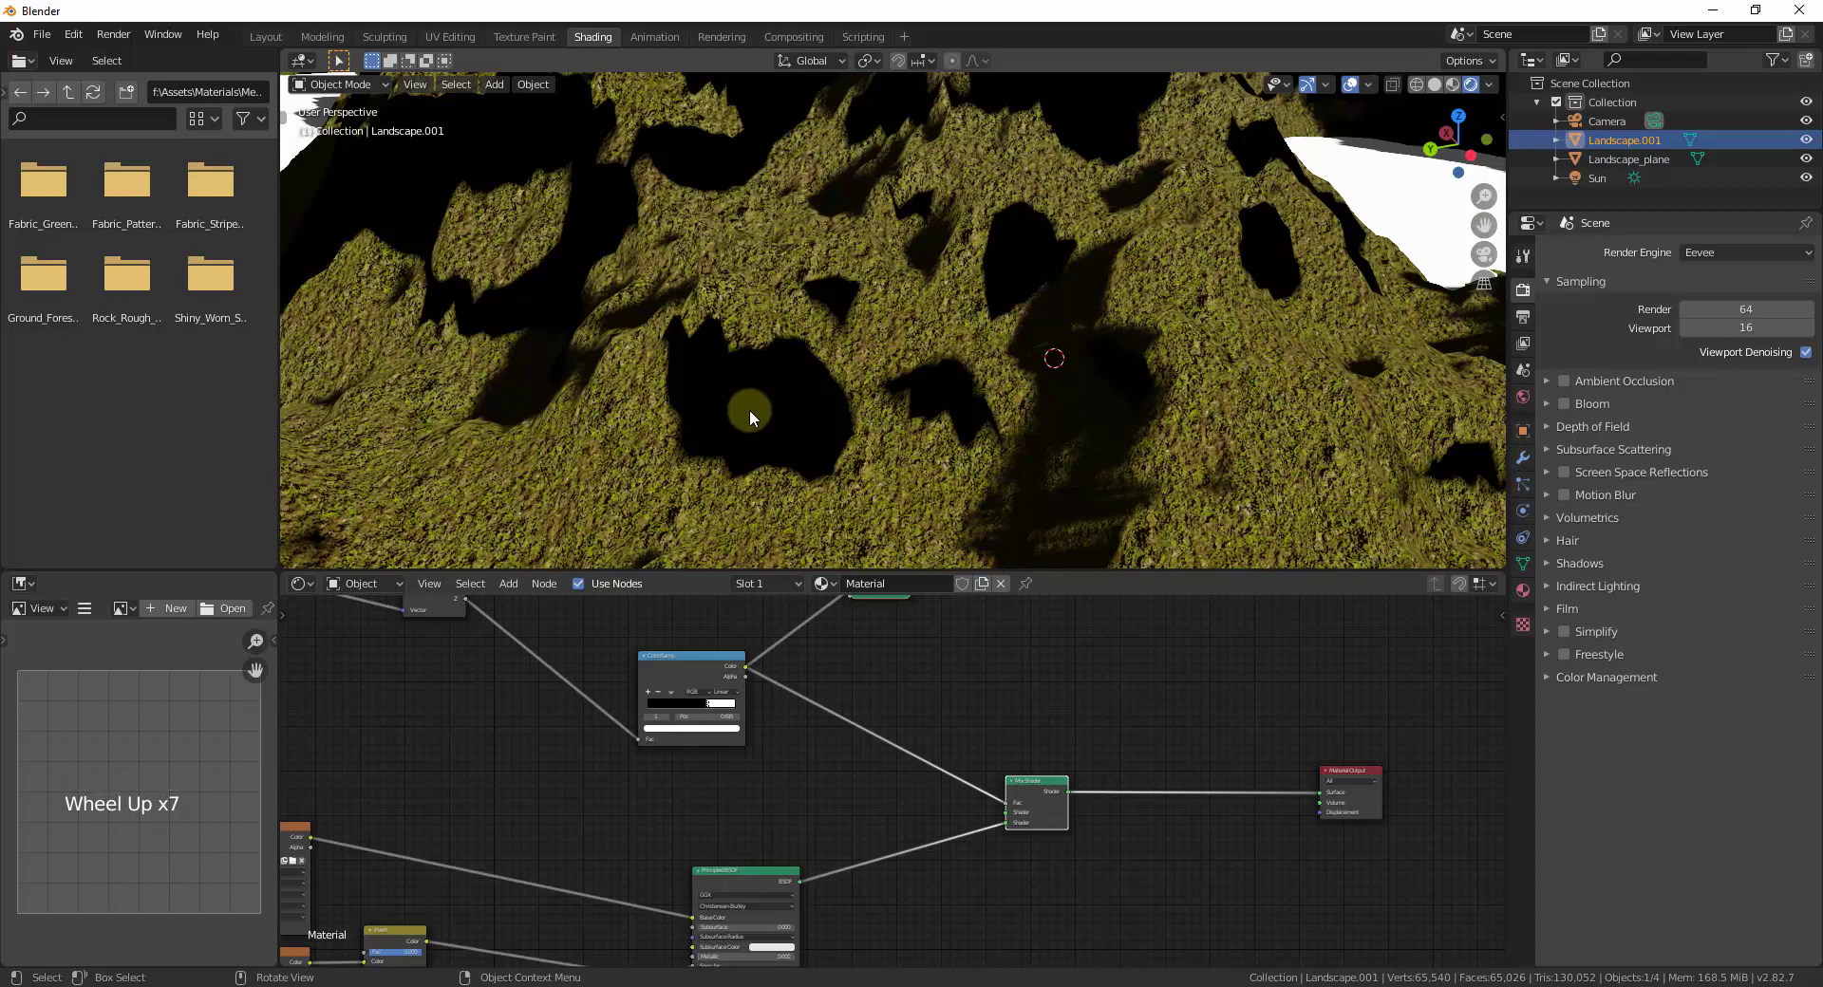
{"action": "scroll", "coordinate": [664, 459], "scroll_direction": "down", "scroll_amount": 4}
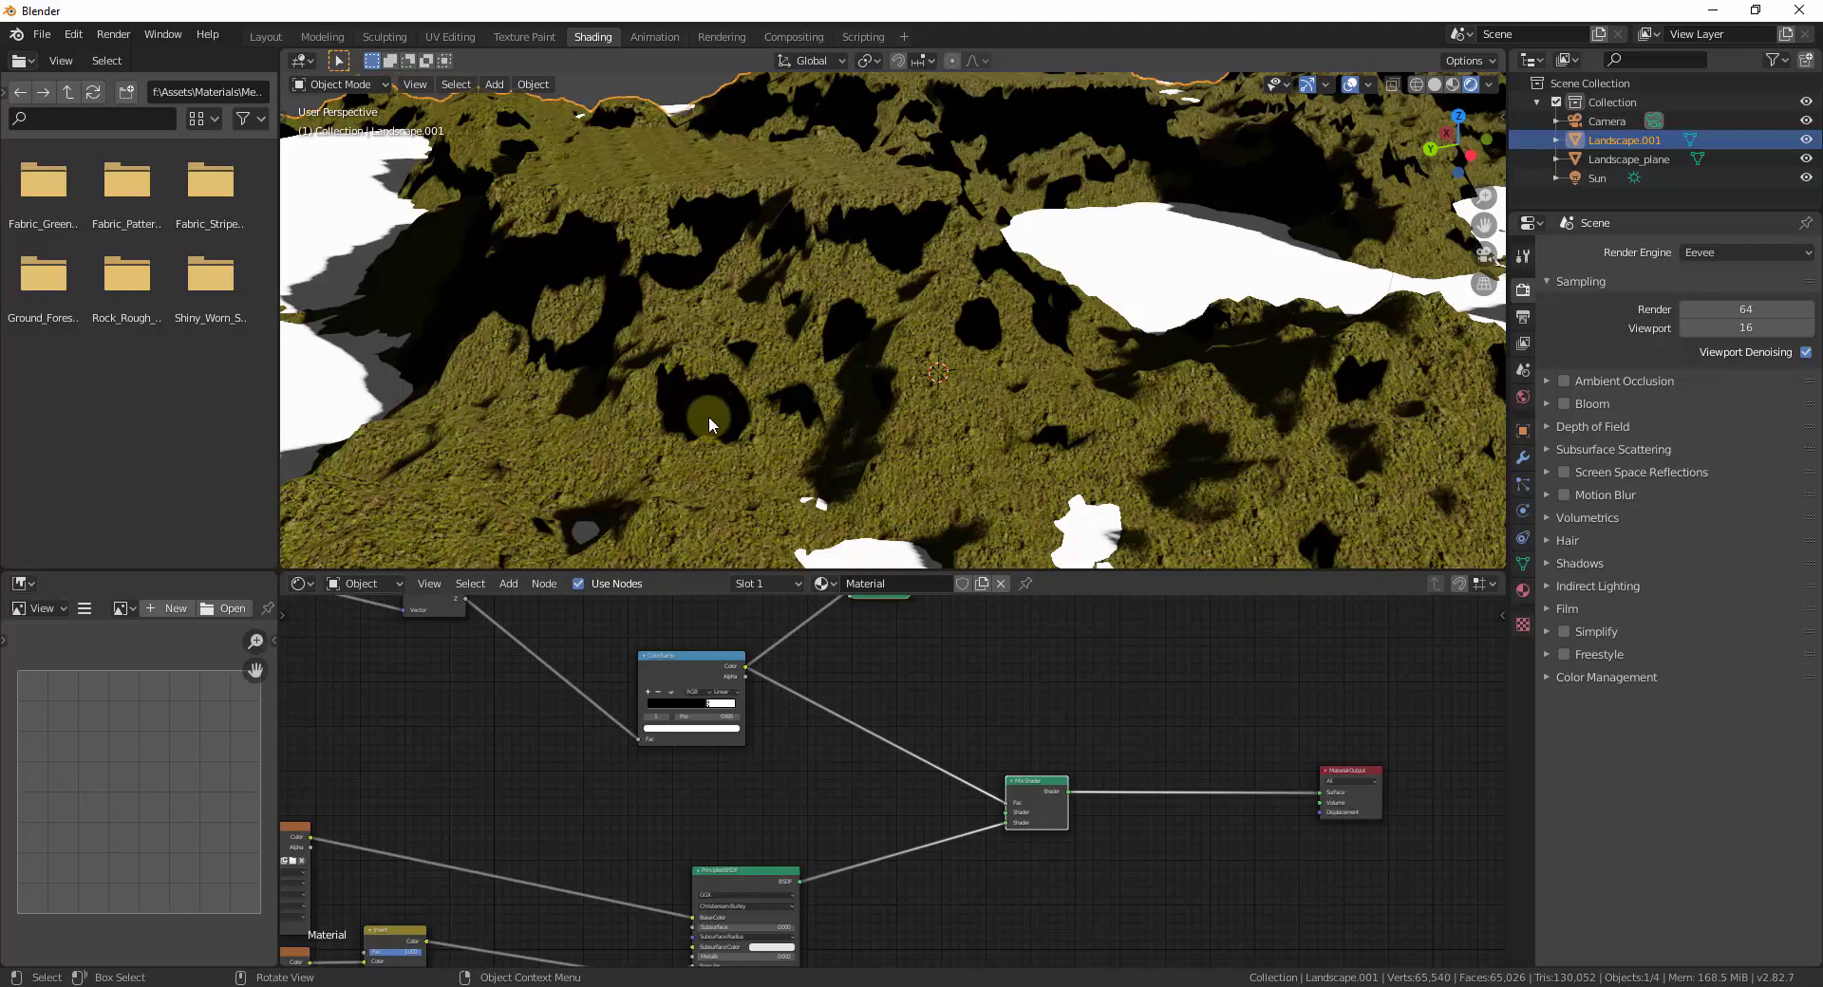
Step: Duplicate the Principled BSDF node and place the copy lower right
{"action": "left_click_drag", "start_coordinate": [1041, 788], "coordinate": [1160, 828]}
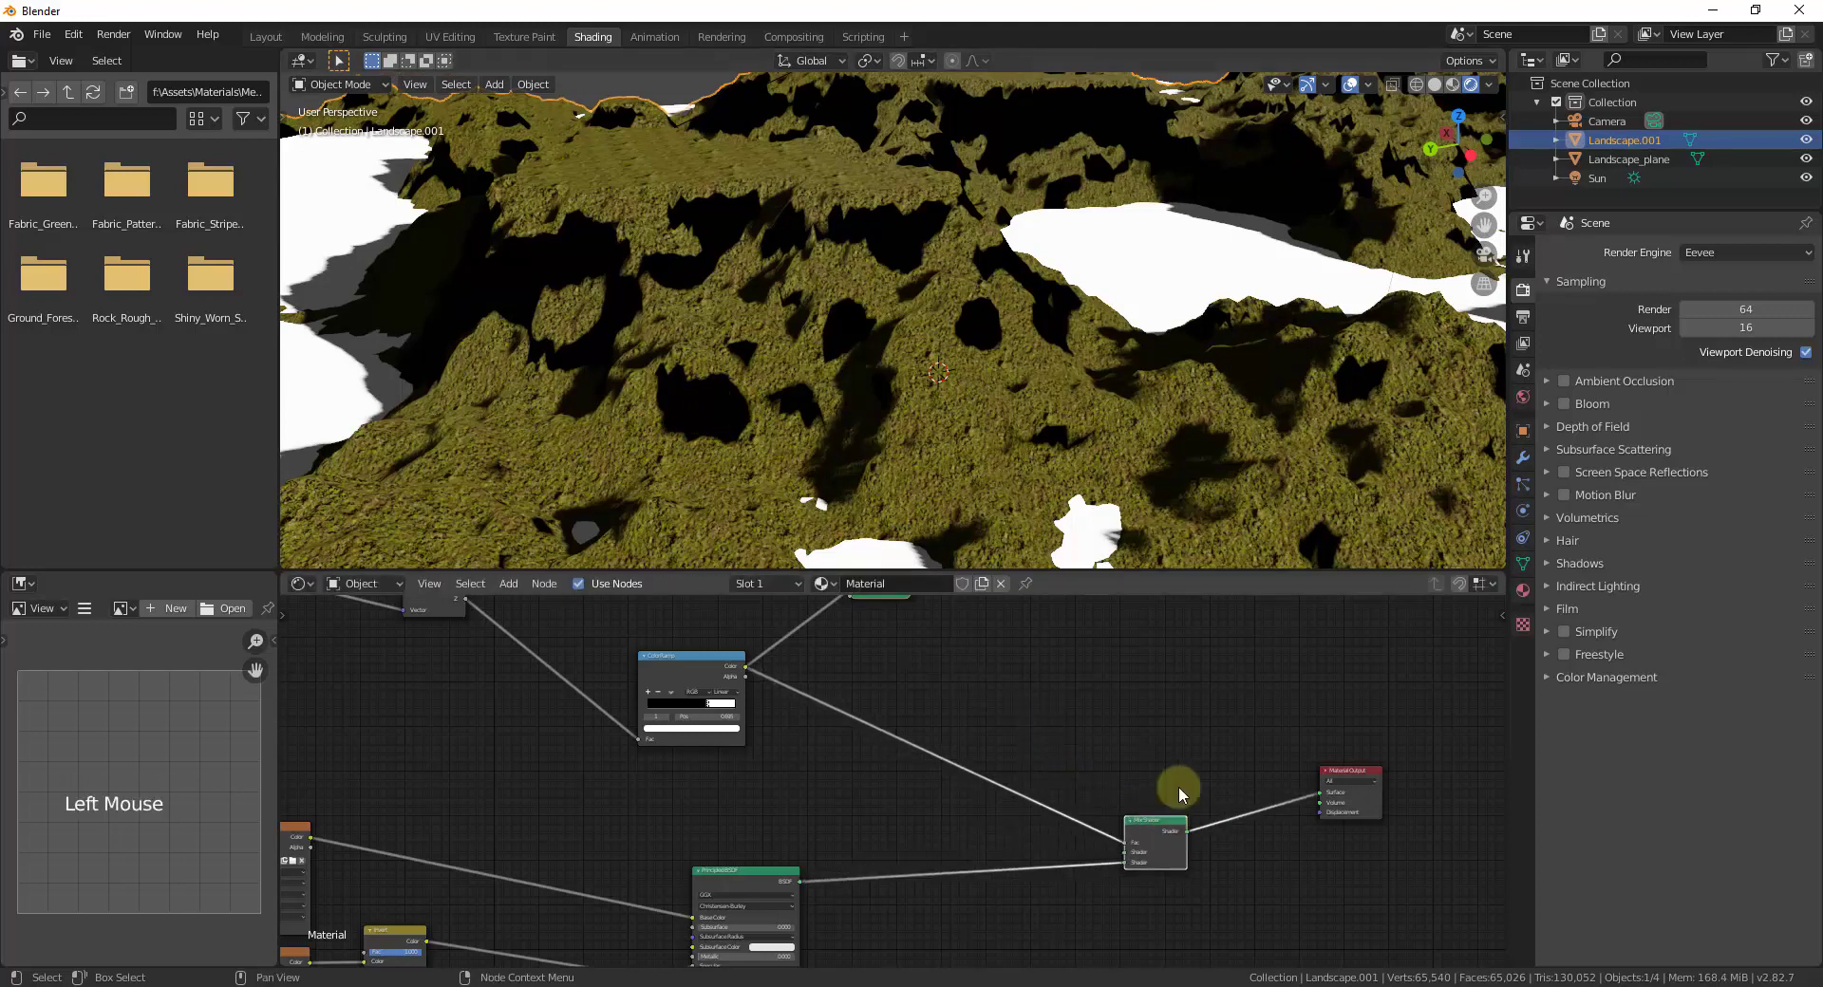
{"action": "scroll", "coordinate": [1018, 605], "scroll_direction": "down", "scroll_amount": 7}
{"action": "middle_click_drag", "start_coordinate": [1079, 846], "coordinate": [989, 759]}
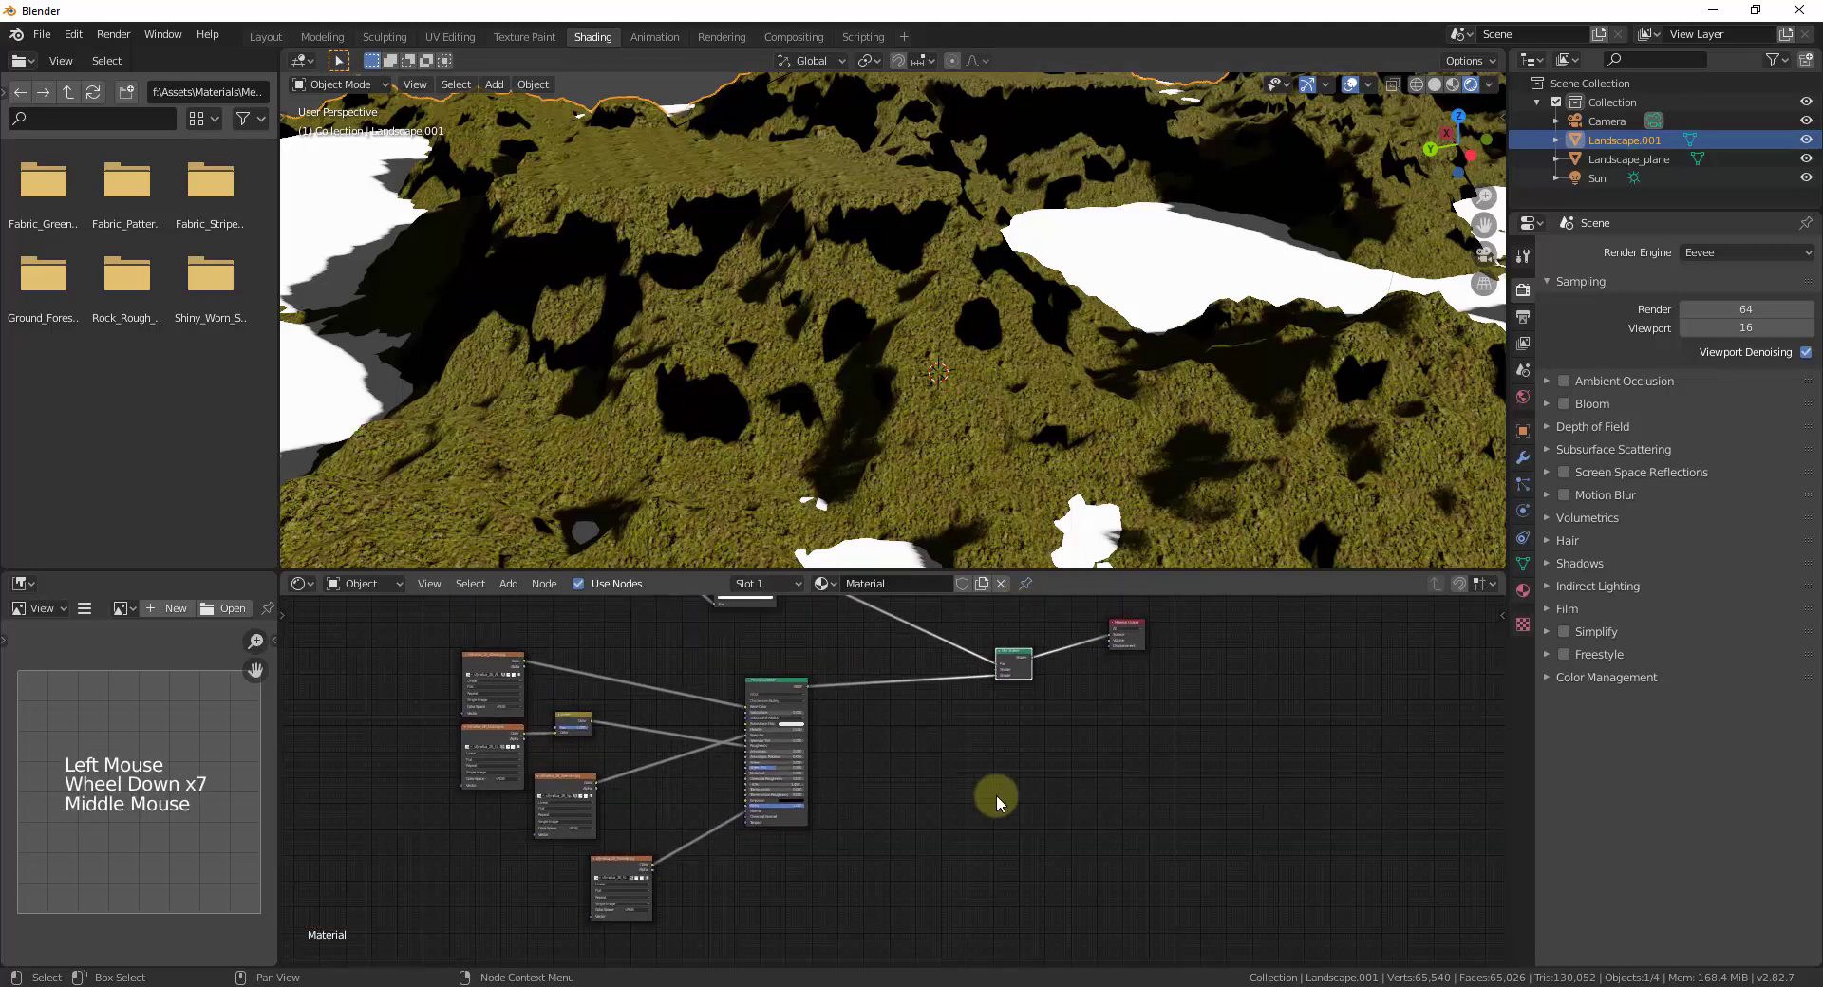
{"action": "left_click", "coordinate": [775, 685]}
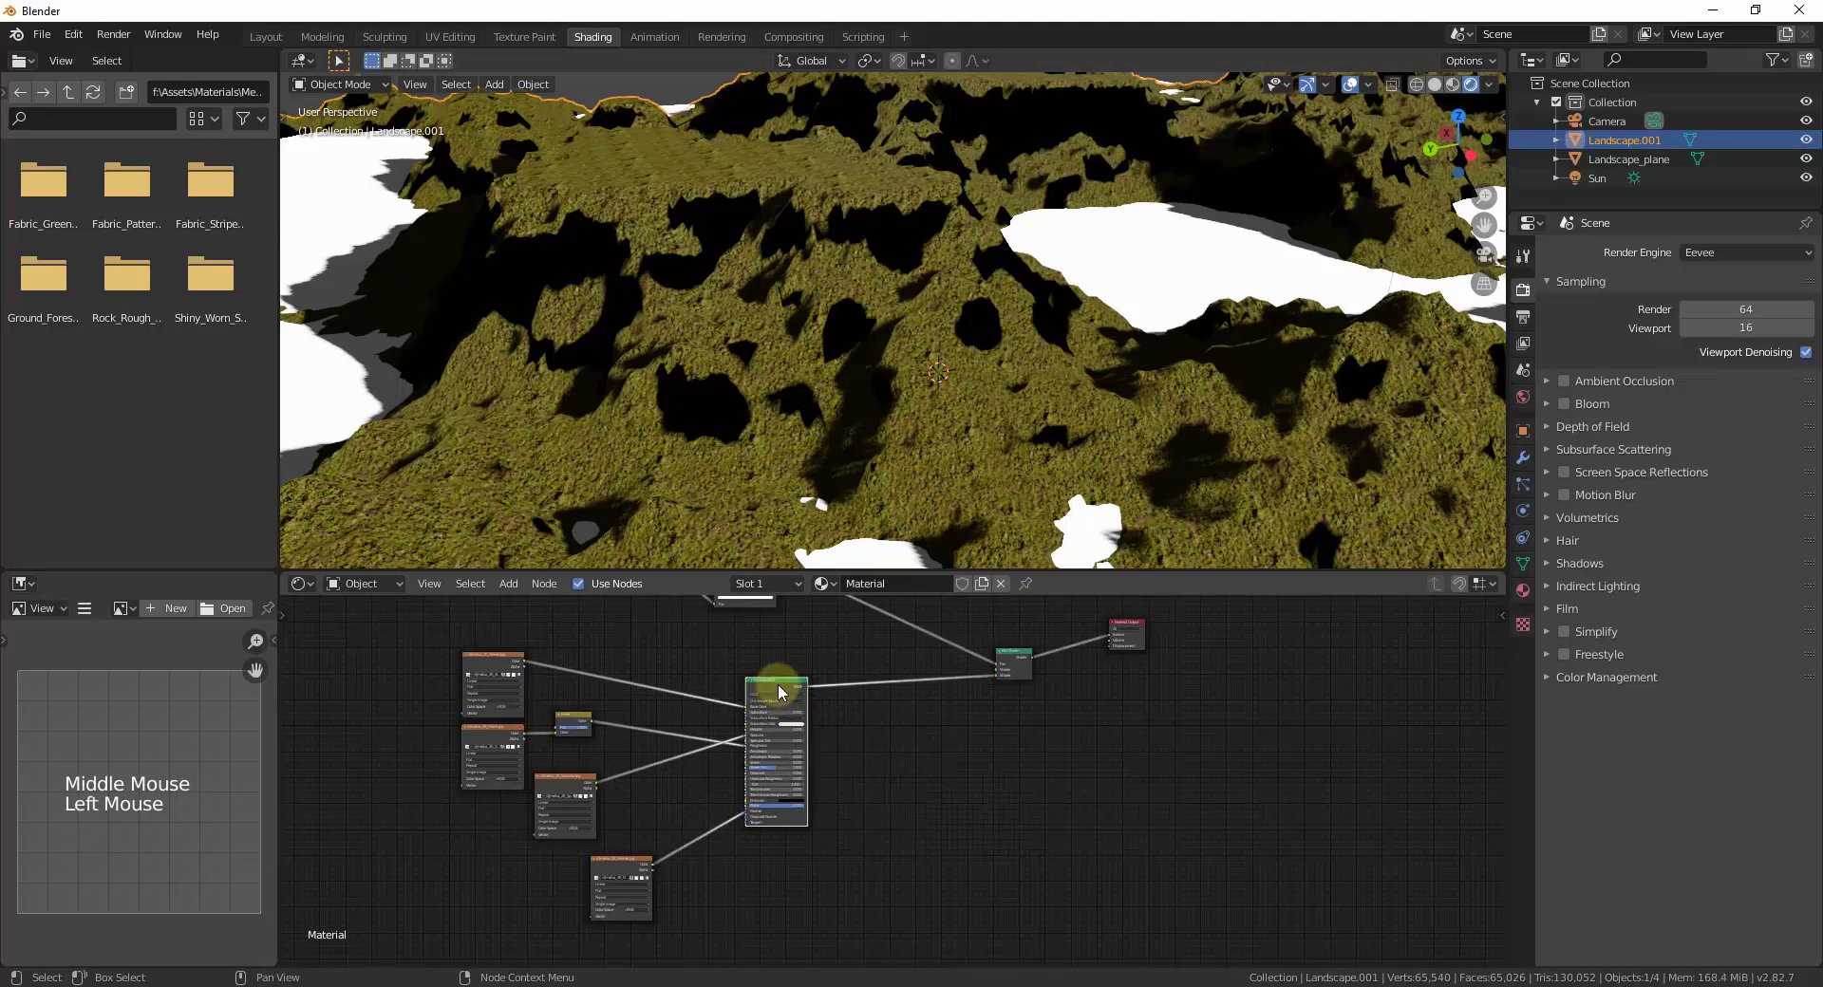
{"action": "key", "text": "shift+d"}
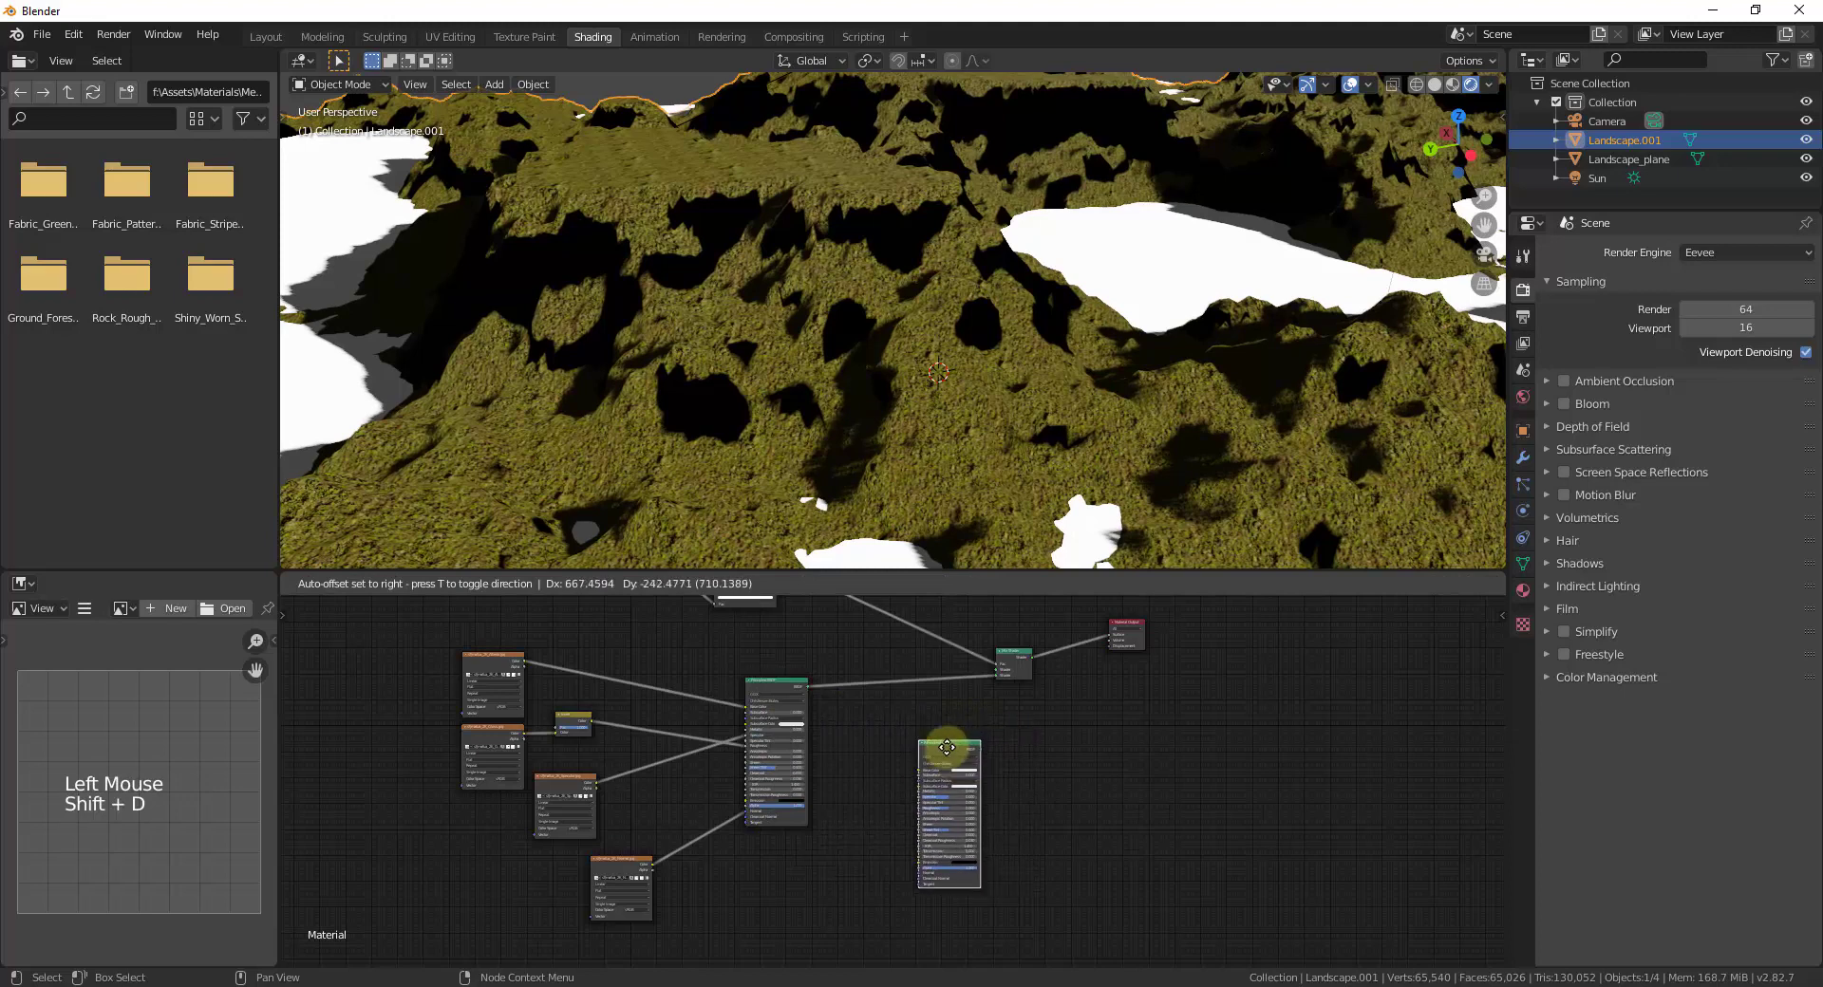
{"action": "left_click", "coordinate": [948, 752]}
Step: Wire the copied Principled BSDF into the Mix Shader's lower Shader input
{"action": "left_click", "coordinate": [1017, 653]}
{"action": "left_click_drag", "start_coordinate": [1019, 653], "coordinate": [1042, 663]}
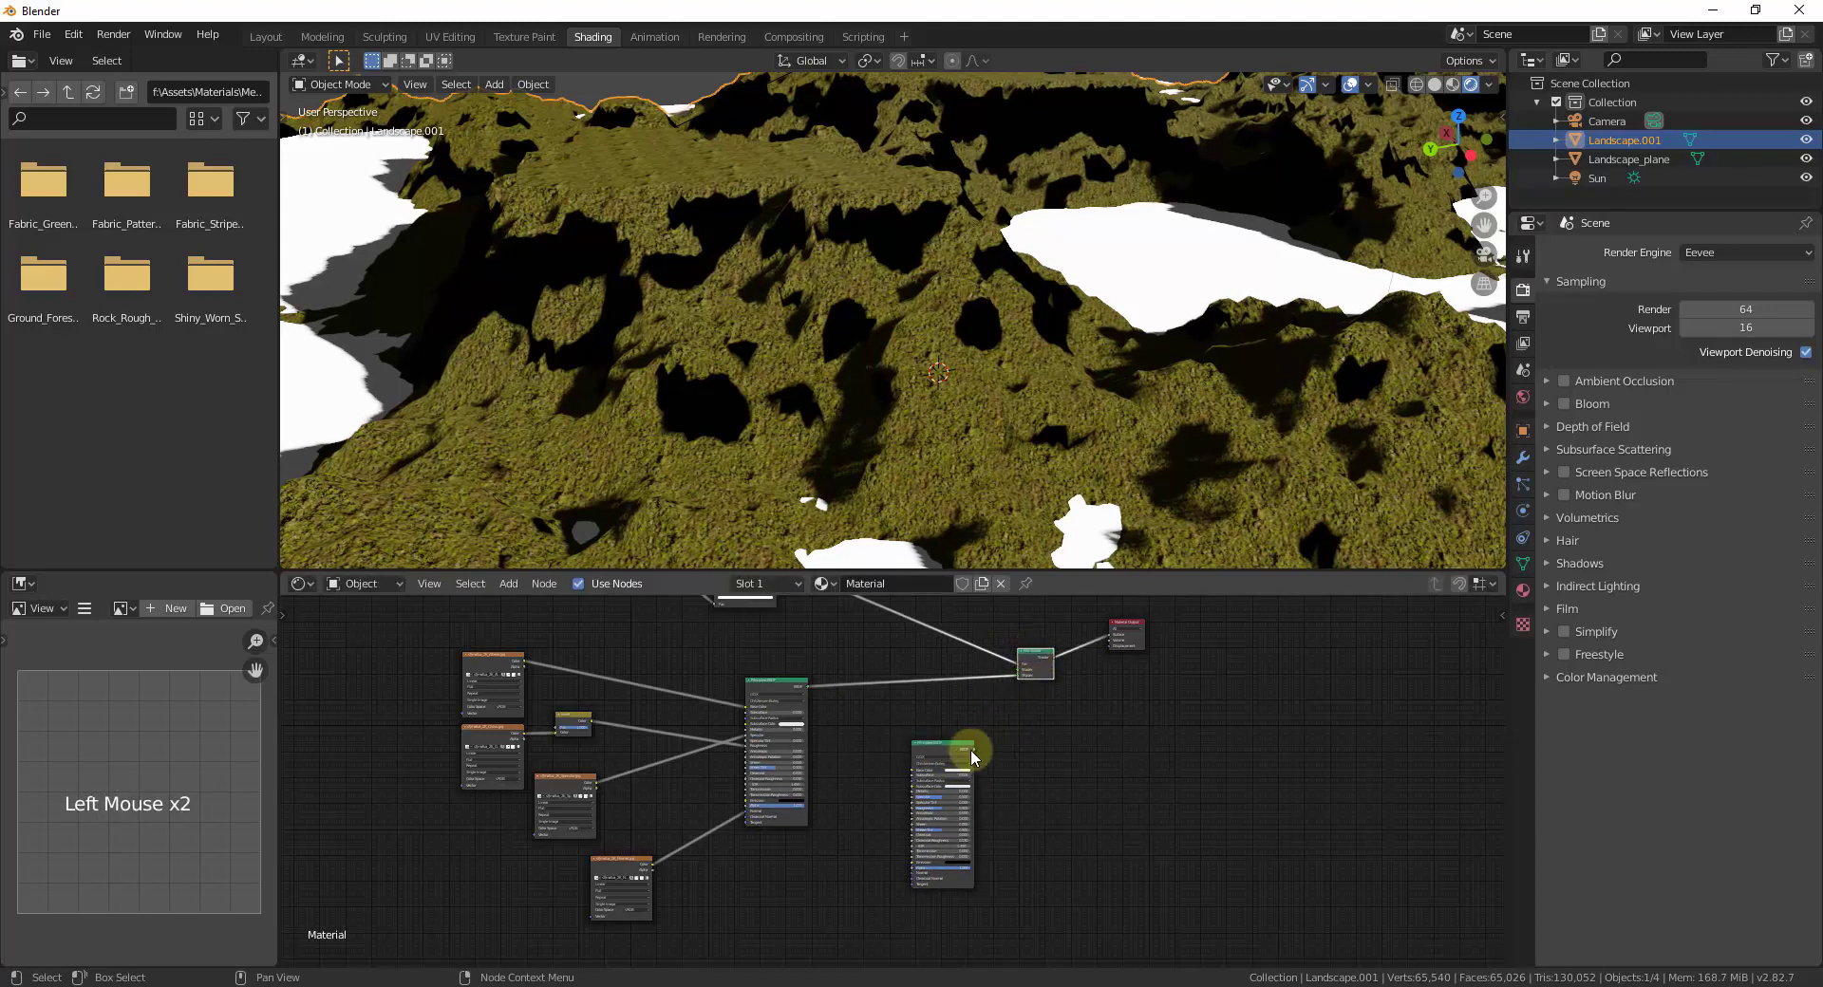
{"action": "scroll", "coordinate": [970, 749], "scroll_direction": "up", "scroll_amount": 7}
{"action": "left_click_drag", "start_coordinate": [970, 747], "coordinate": [1046, 611]}
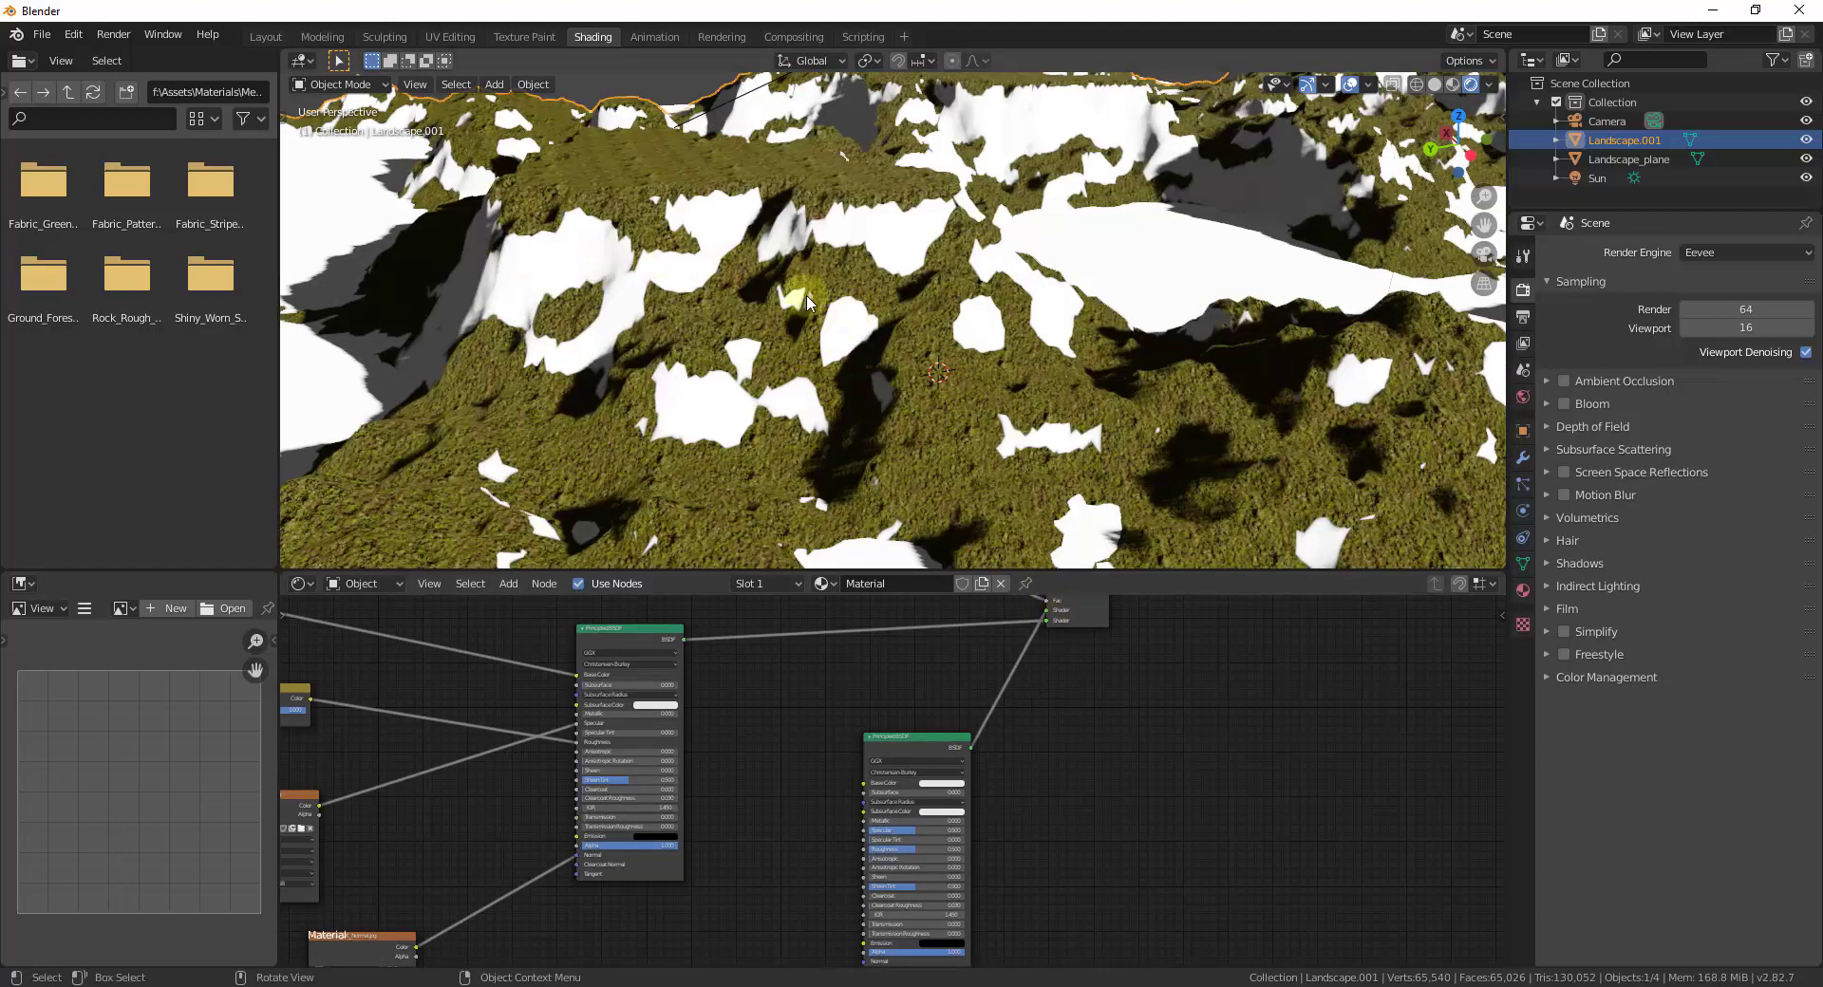
{"action": "scroll", "coordinate": [806, 294], "scroll_direction": "down", "scroll_amount": 4}
{"action": "scroll", "coordinate": [900, 332], "scroll_direction": "up", "scroll_amount": 1}
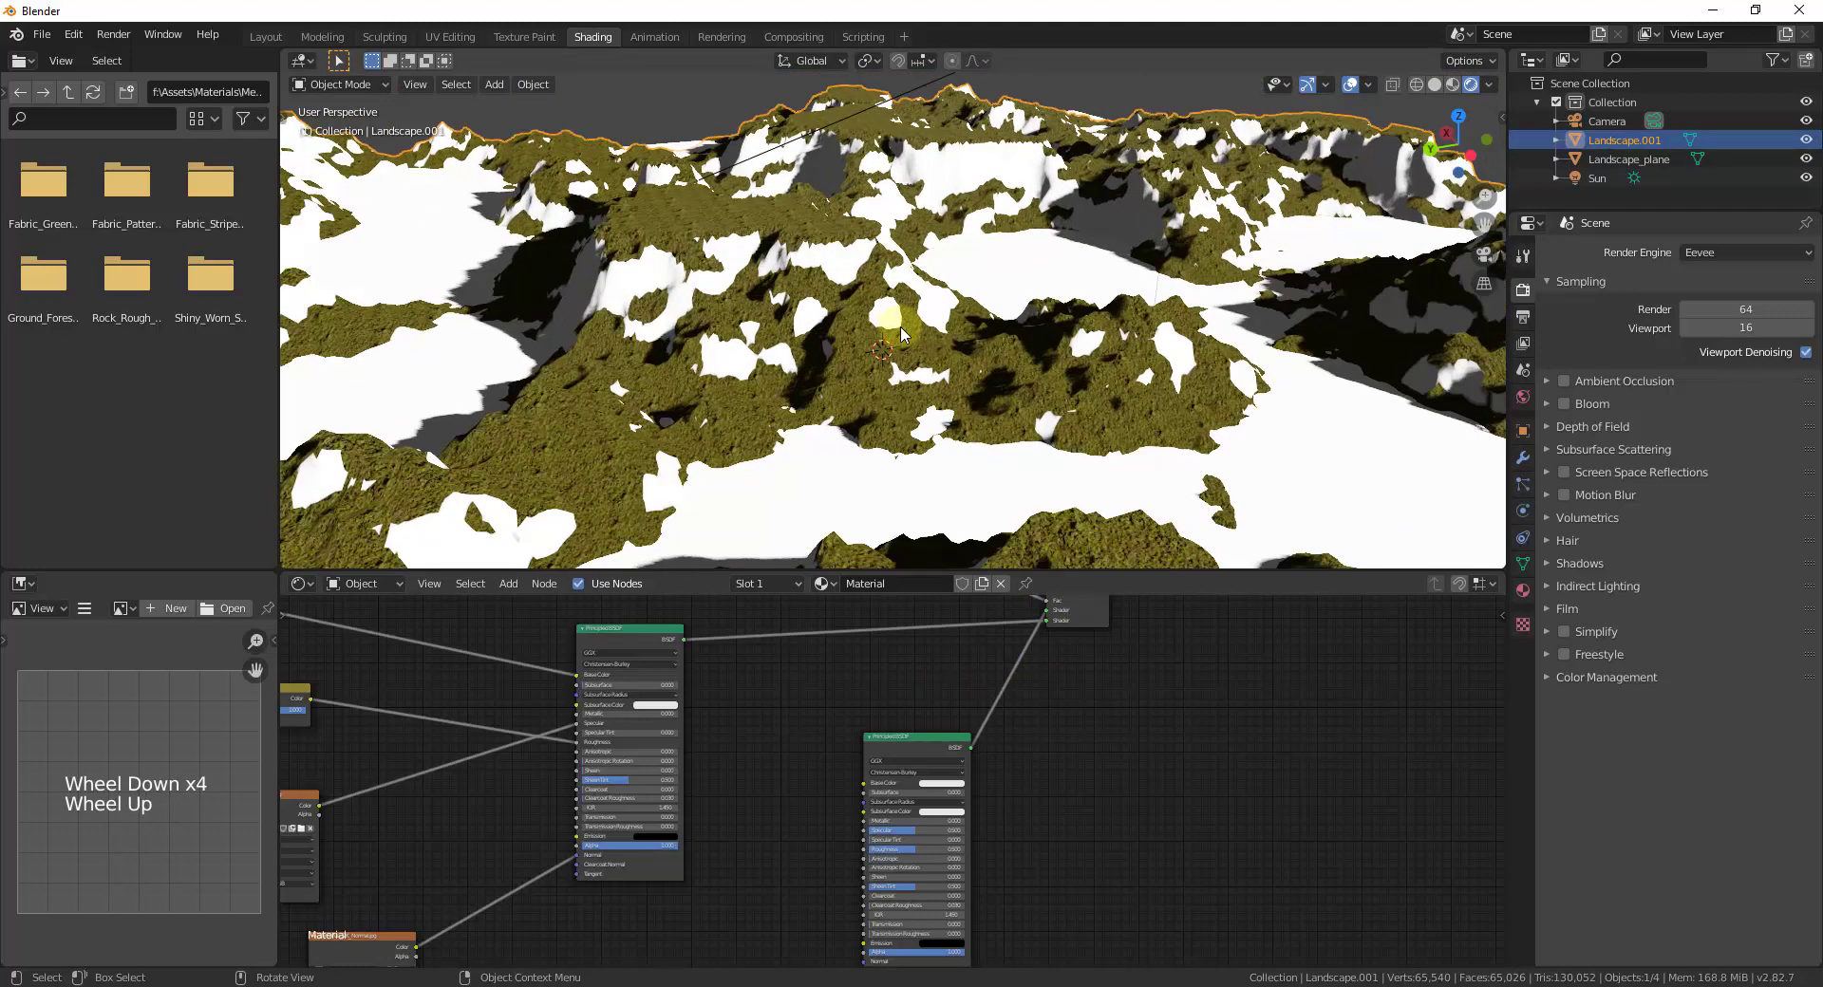
{"action": "left_click_drag", "start_coordinate": [939, 740], "coordinate": [994, 765]}
{"action": "scroll", "coordinate": [896, 754], "scroll_direction": "down", "scroll_amount": 4}
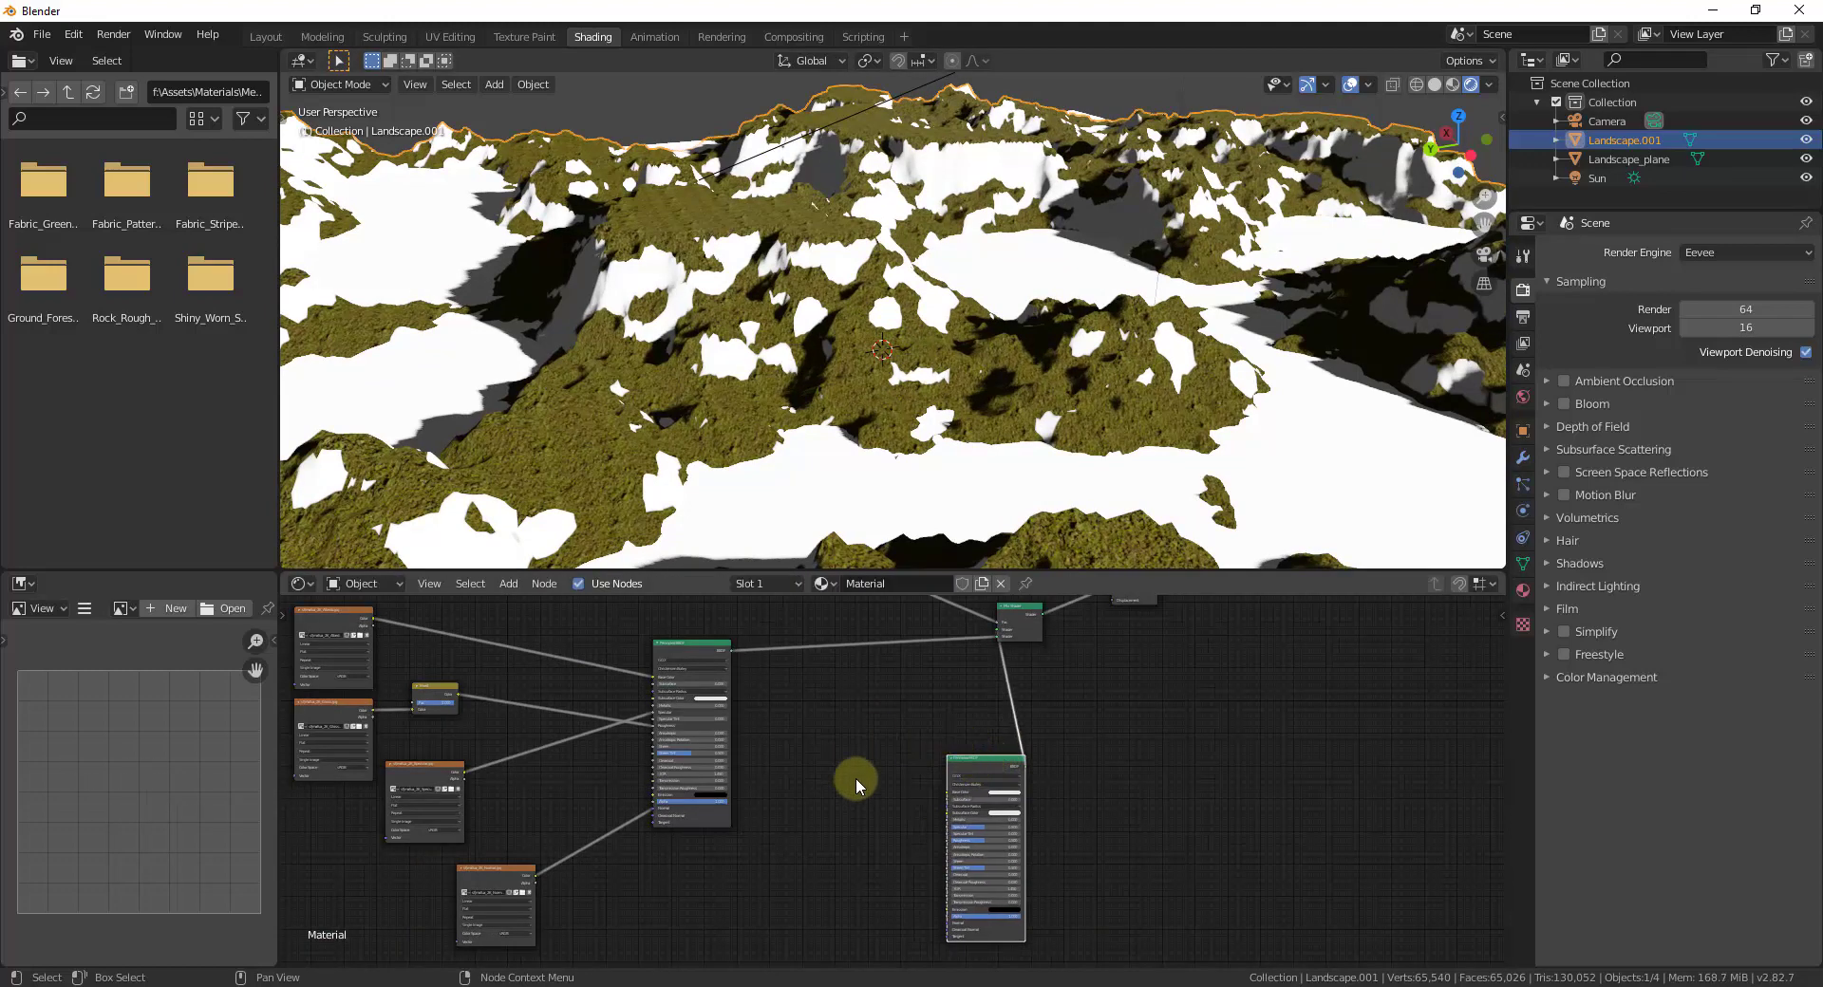
Step: Add an Image Texture node feeding the copied Principled BSDF's Base Color
{"action": "key", "text": "shift+a"}
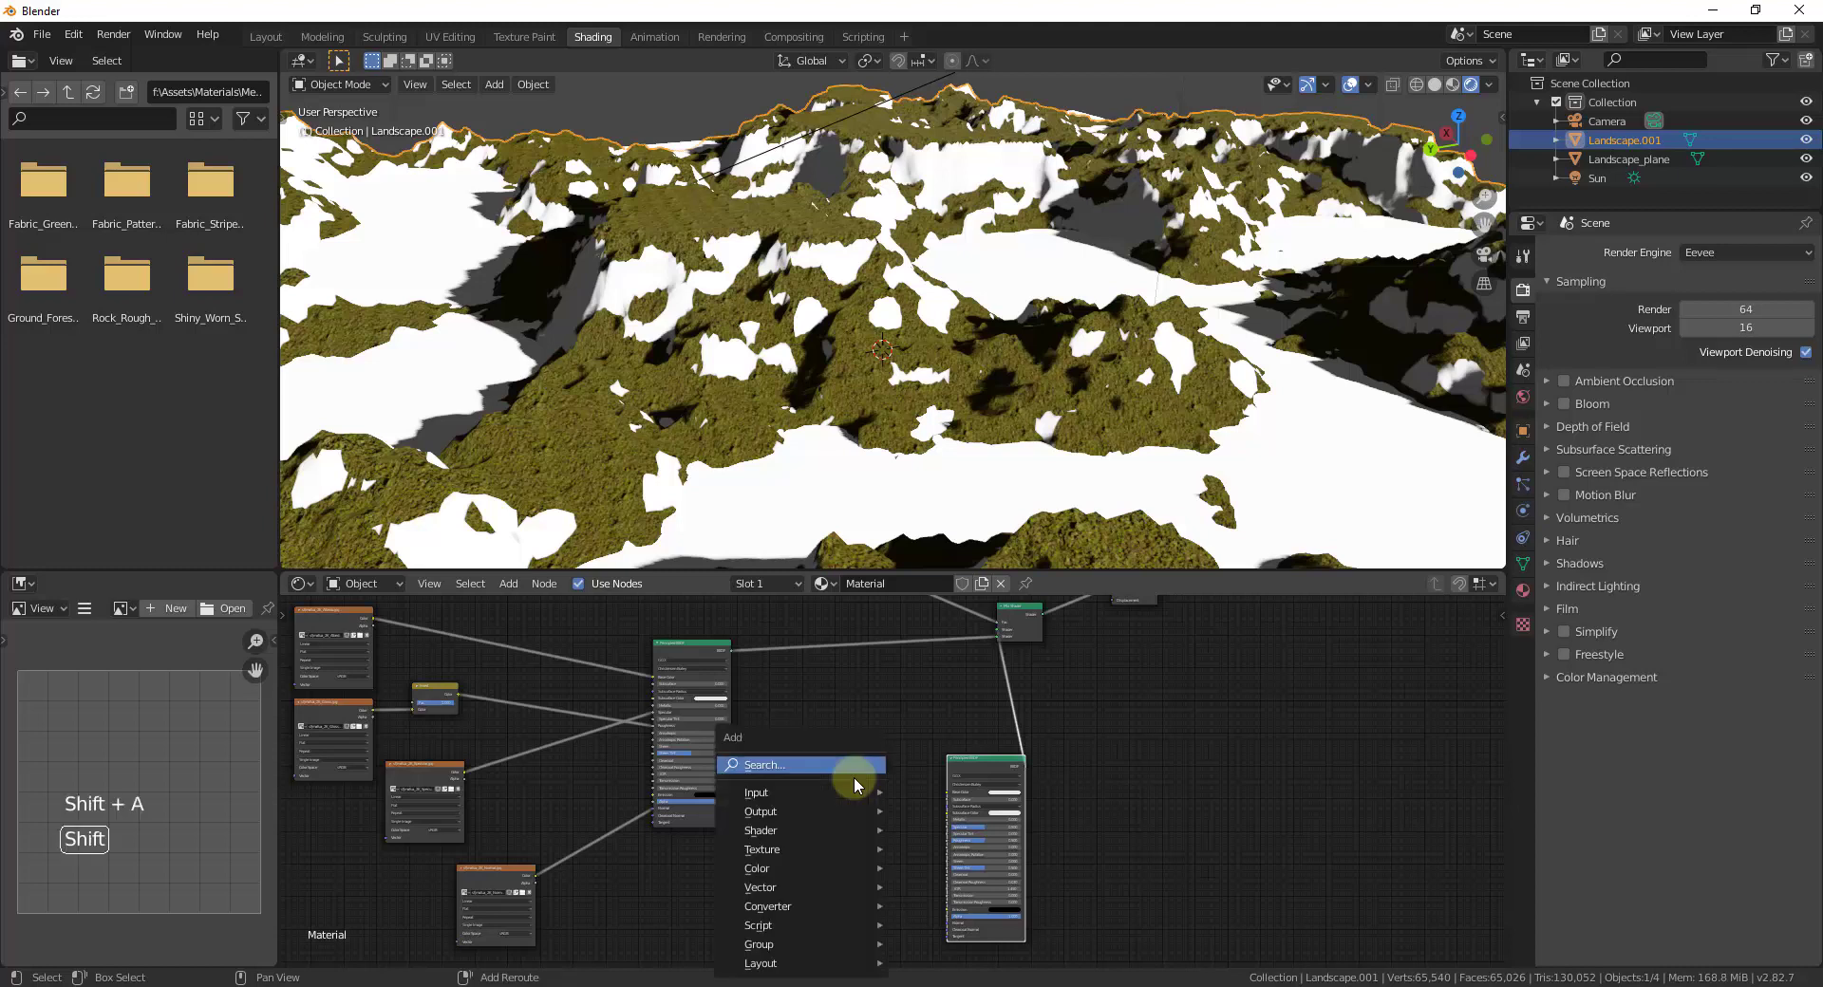
{"action": "left_click", "coordinate": [783, 762]}
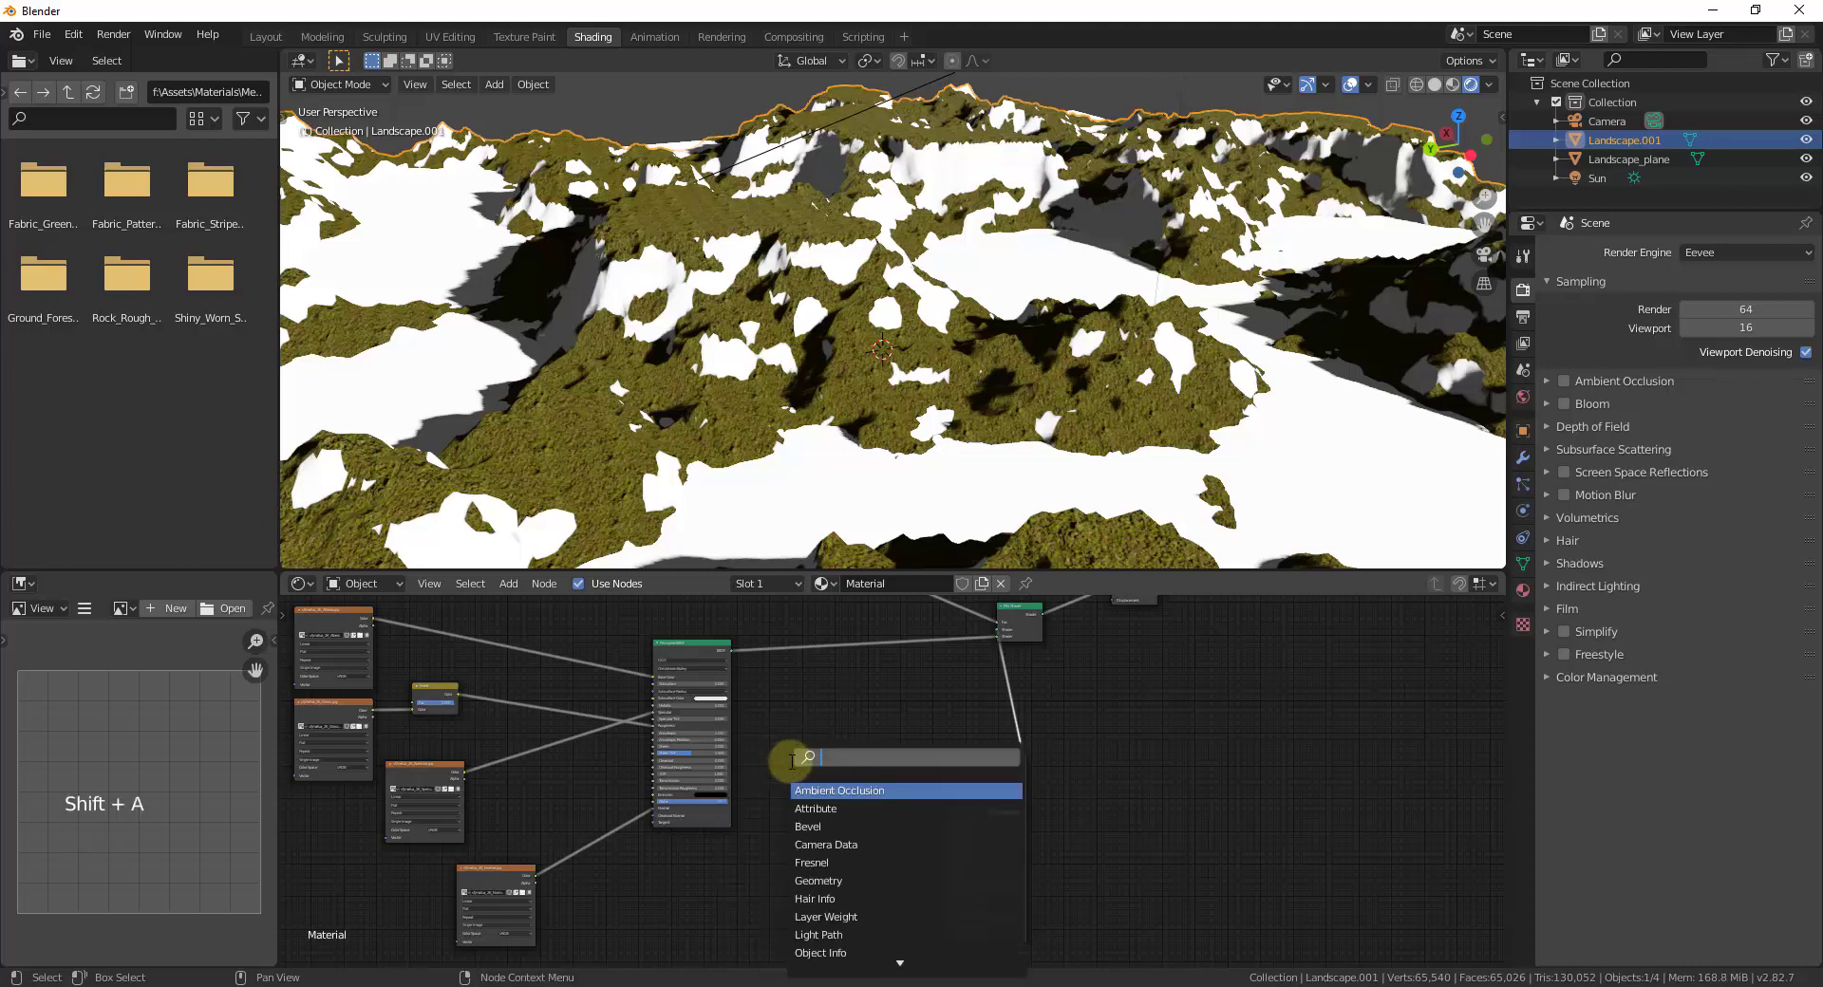
{"action": "type", "text": "image"}
{"action": "left_click", "coordinate": [859, 788]}
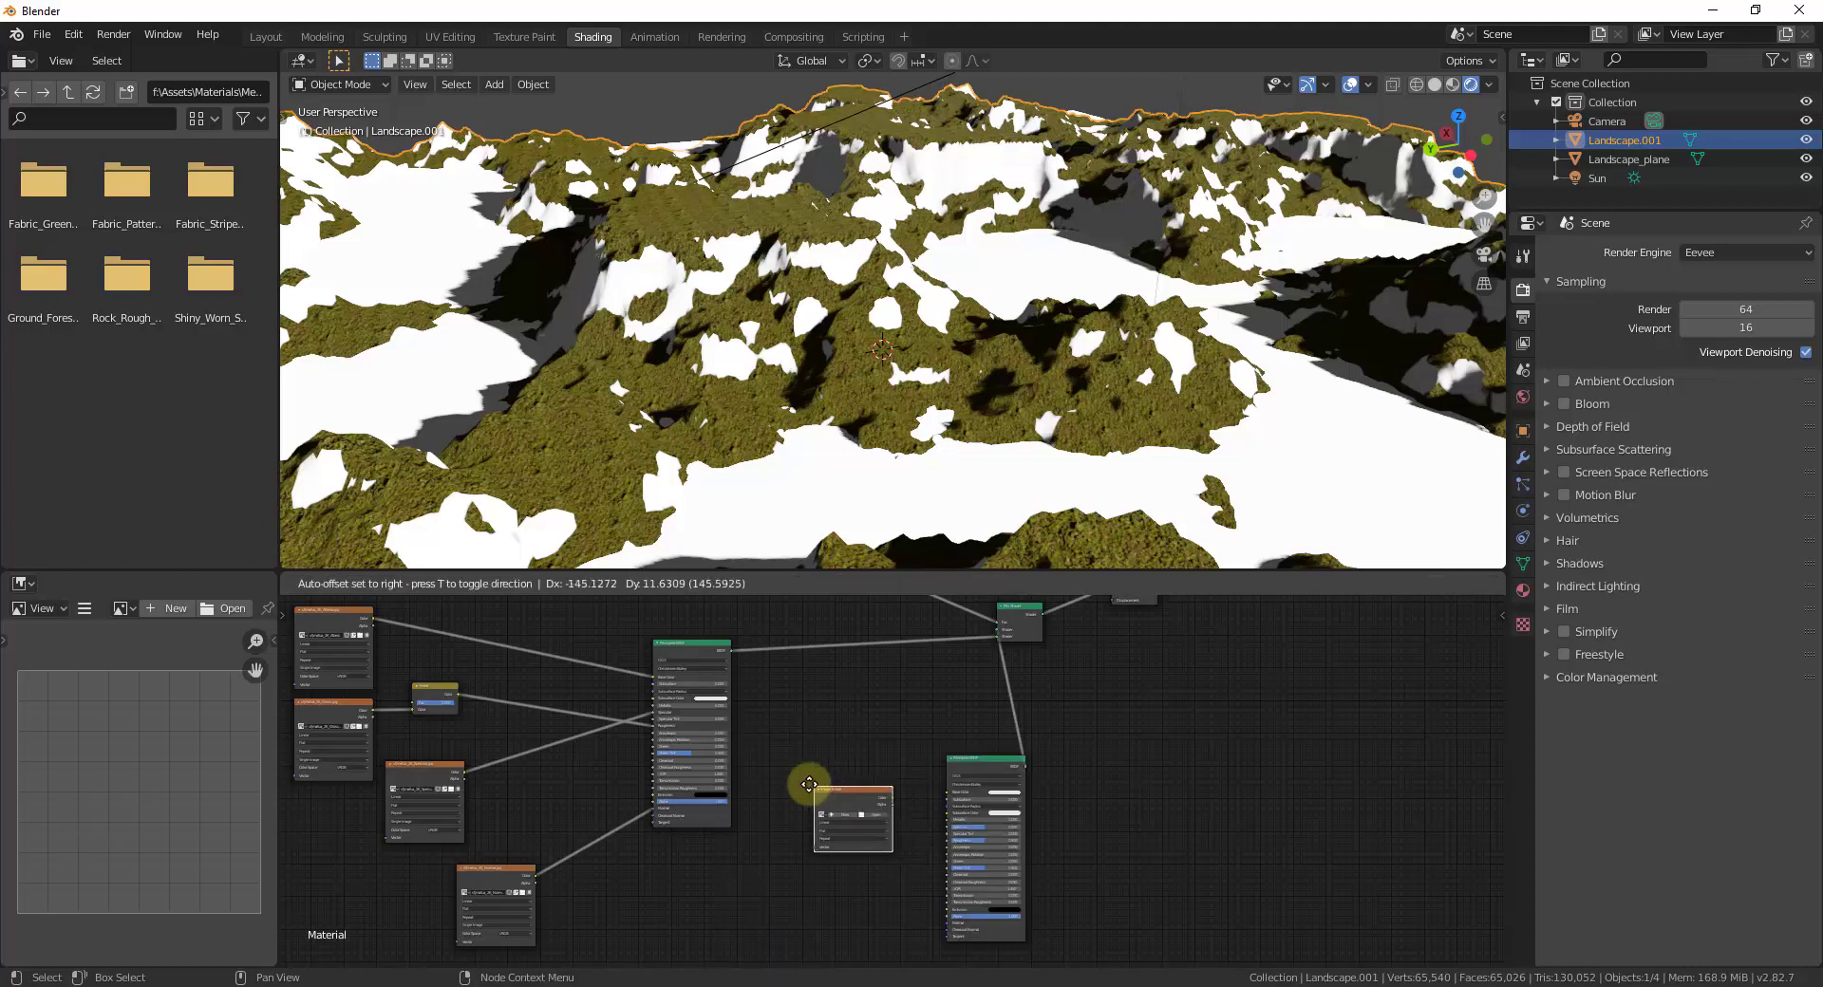
{"action": "left_click", "coordinate": [786, 776]}
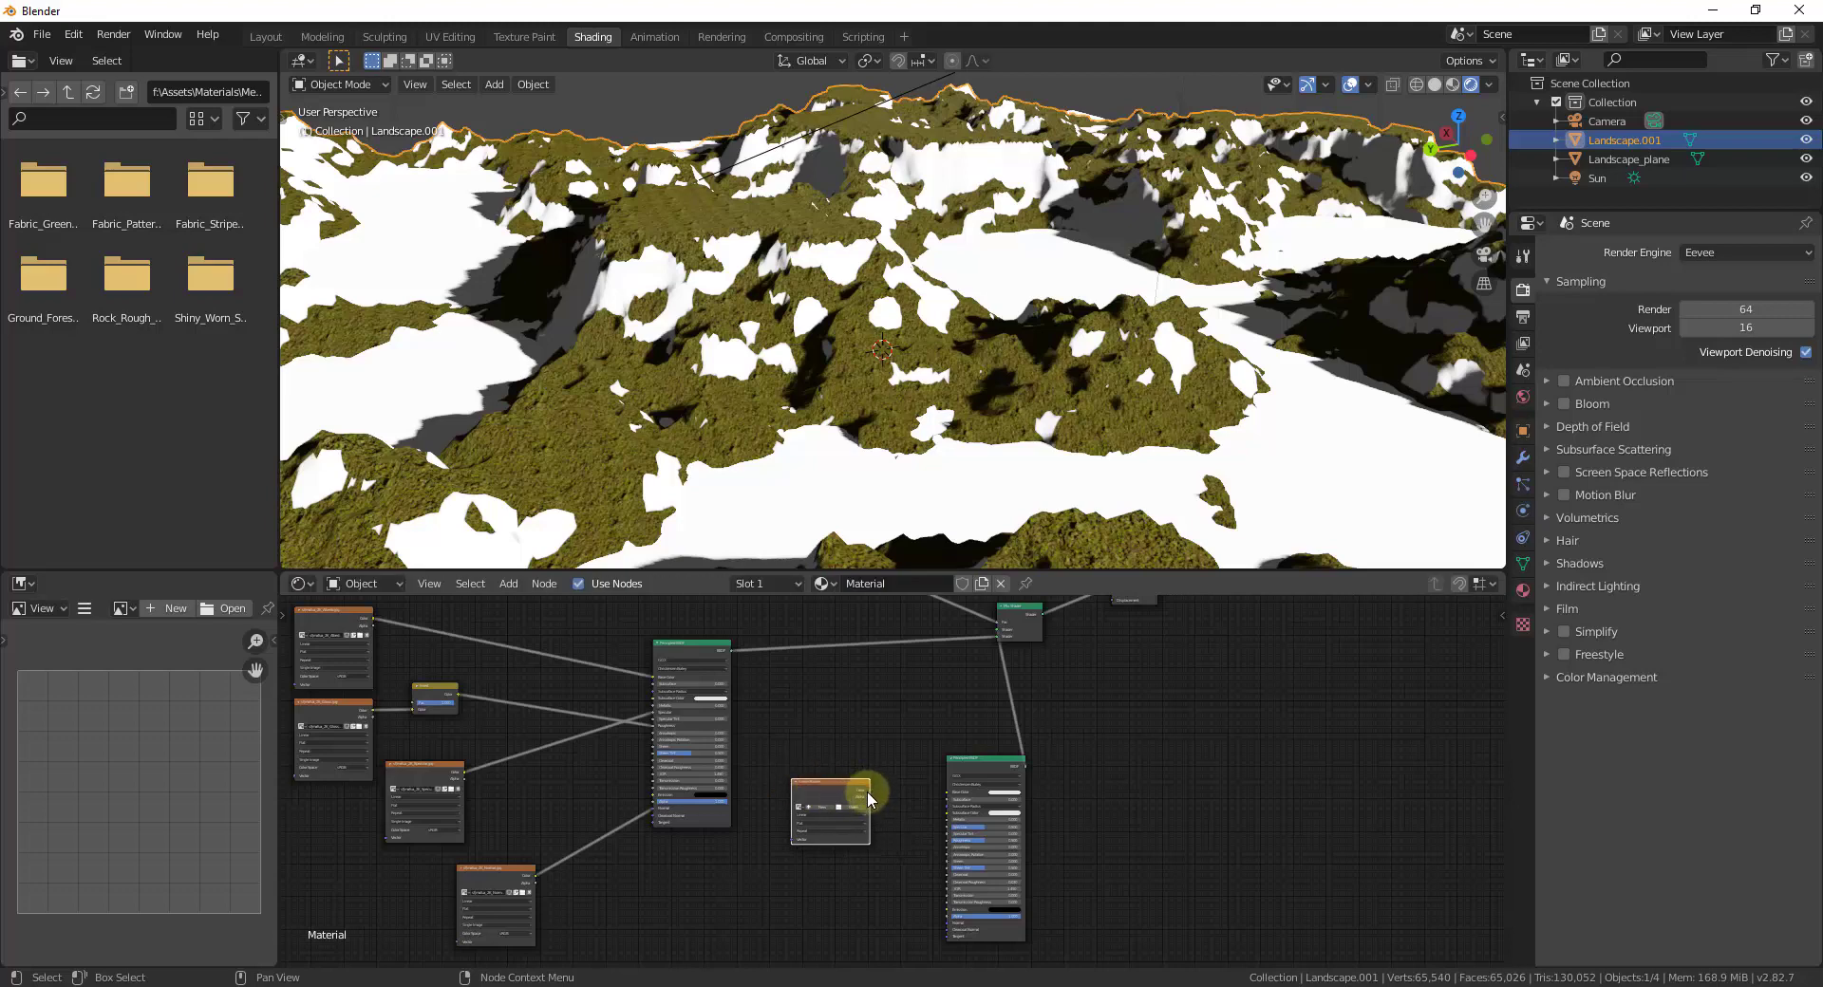
{"action": "left_click_drag", "start_coordinate": [868, 801], "coordinate": [952, 794]}
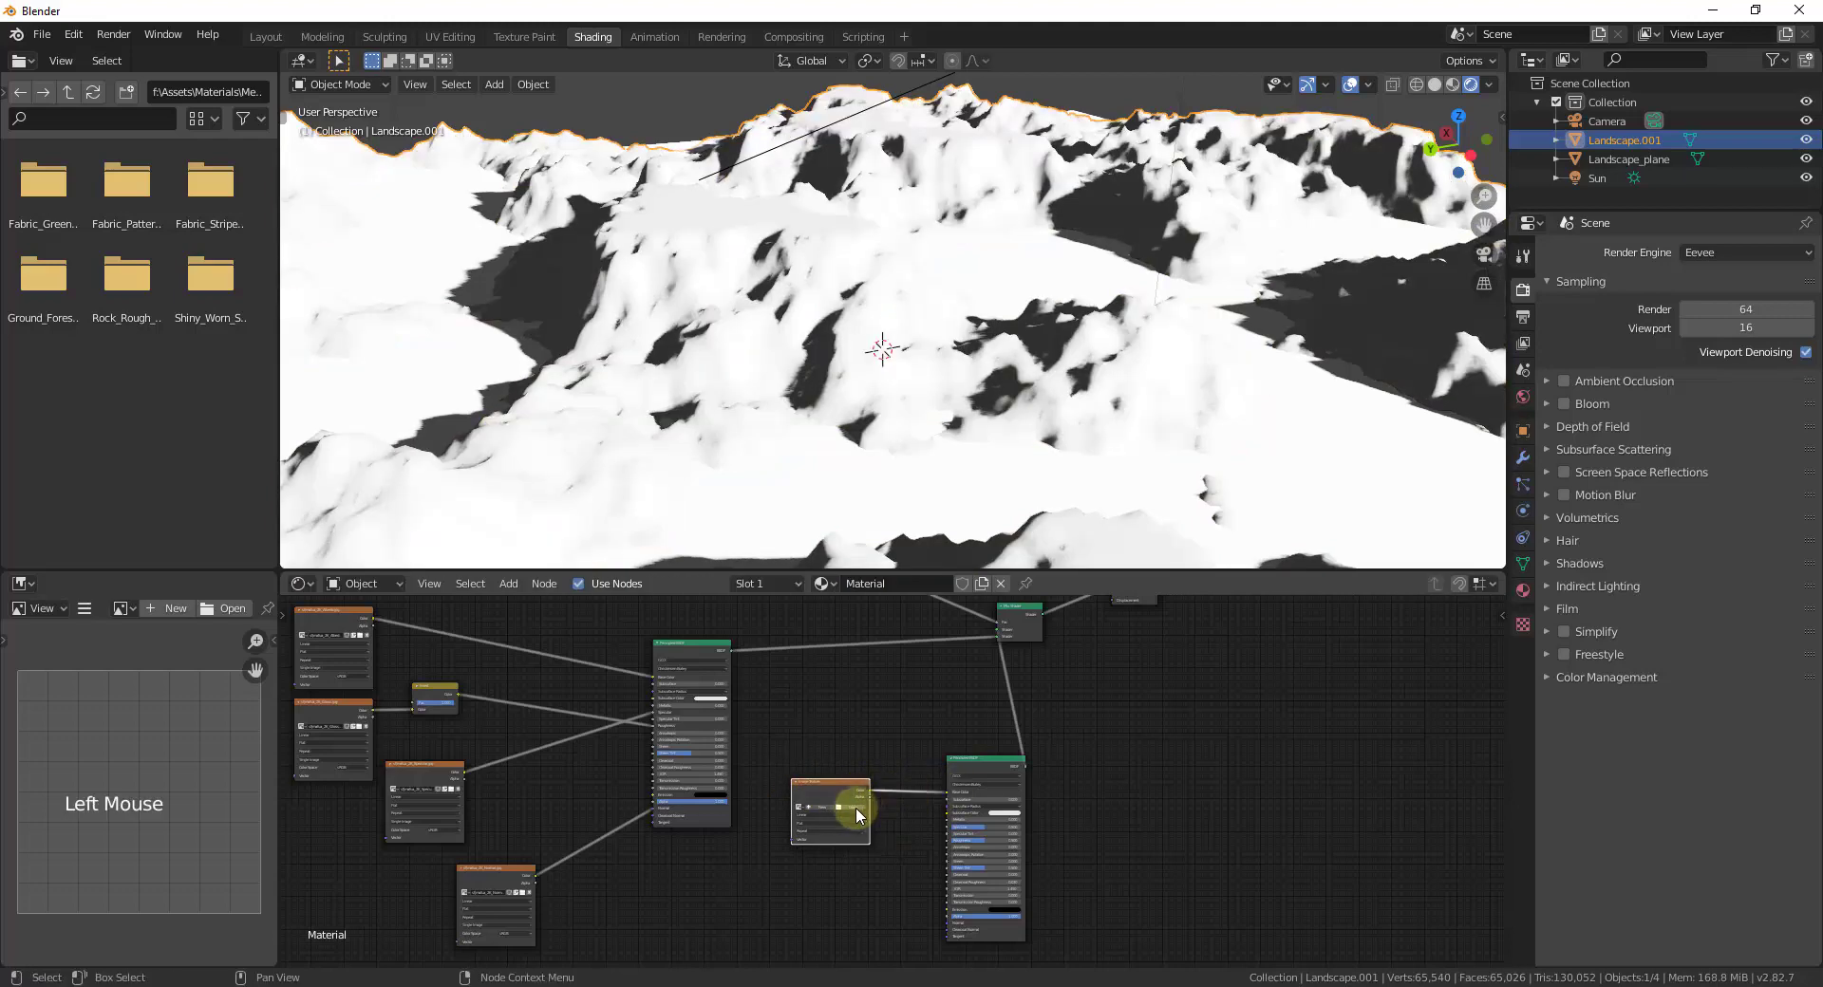
Step: Load the Rock_Rough Albedo.jpg image into the texture and inspect the rocky slopes
{"action": "left_click", "coordinate": [848, 809]}
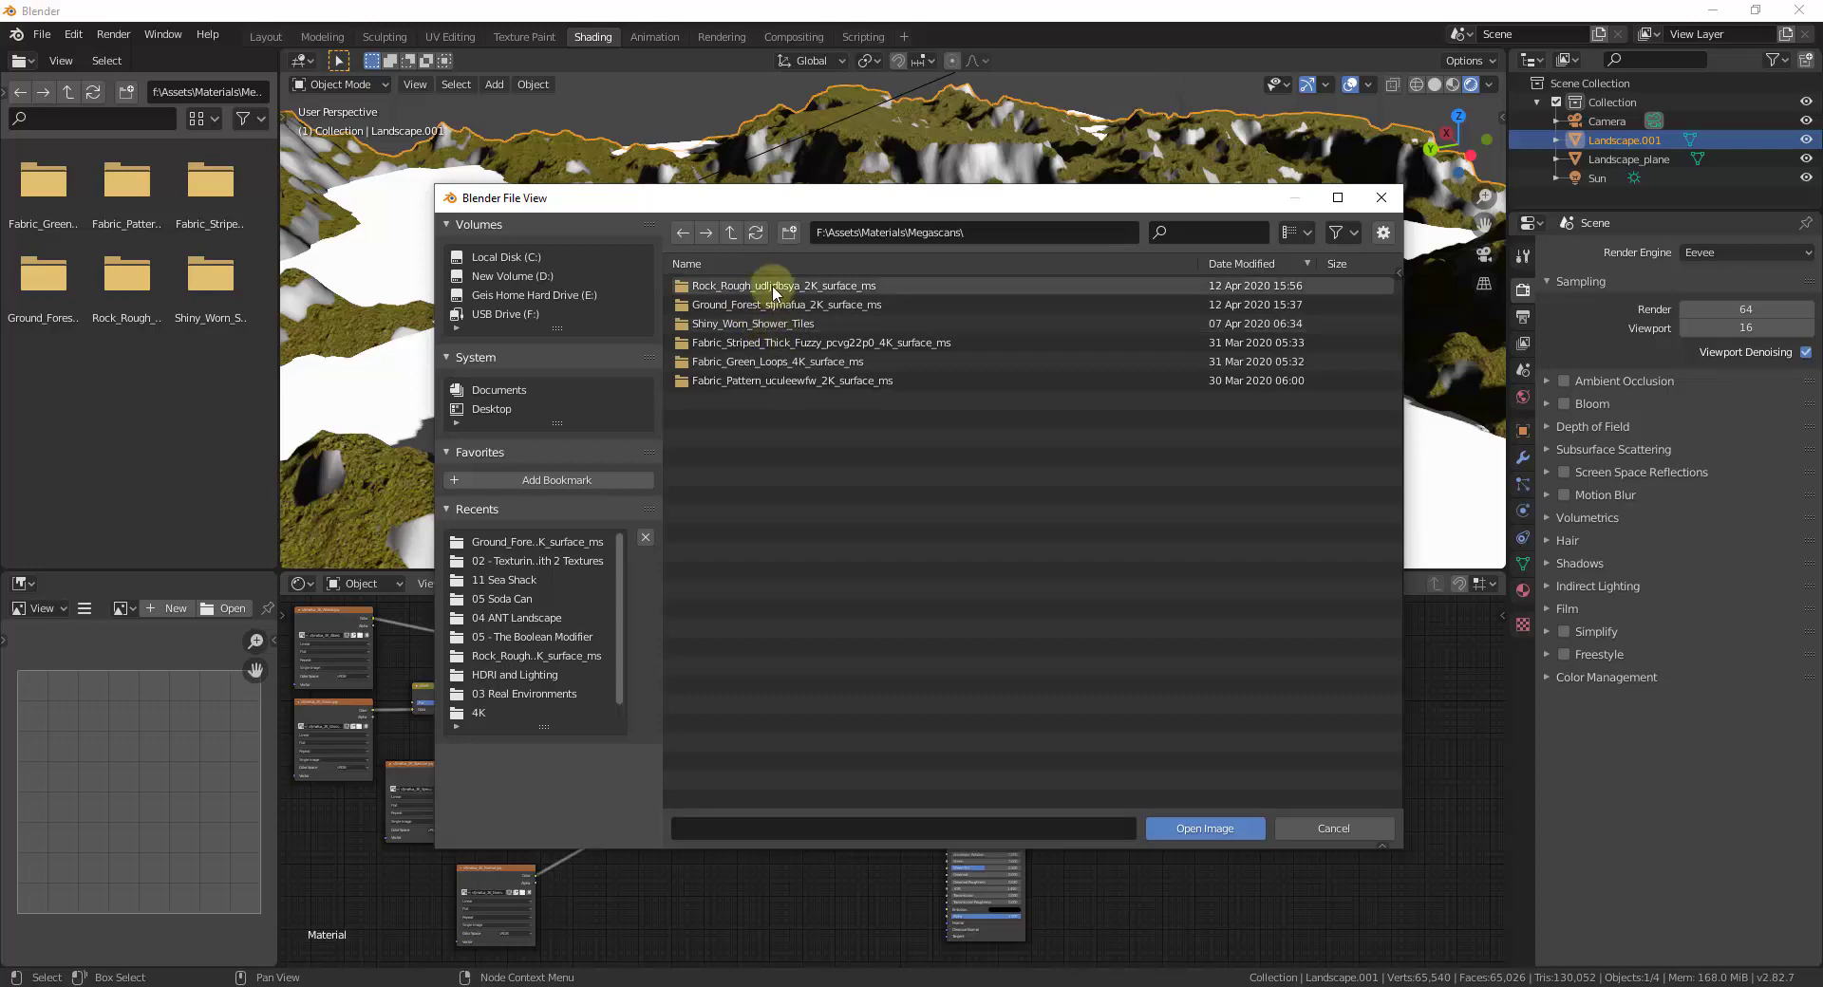
{"action": "double_click", "coordinate": [772, 285]}
{"action": "double_click", "coordinate": [798, 423]}
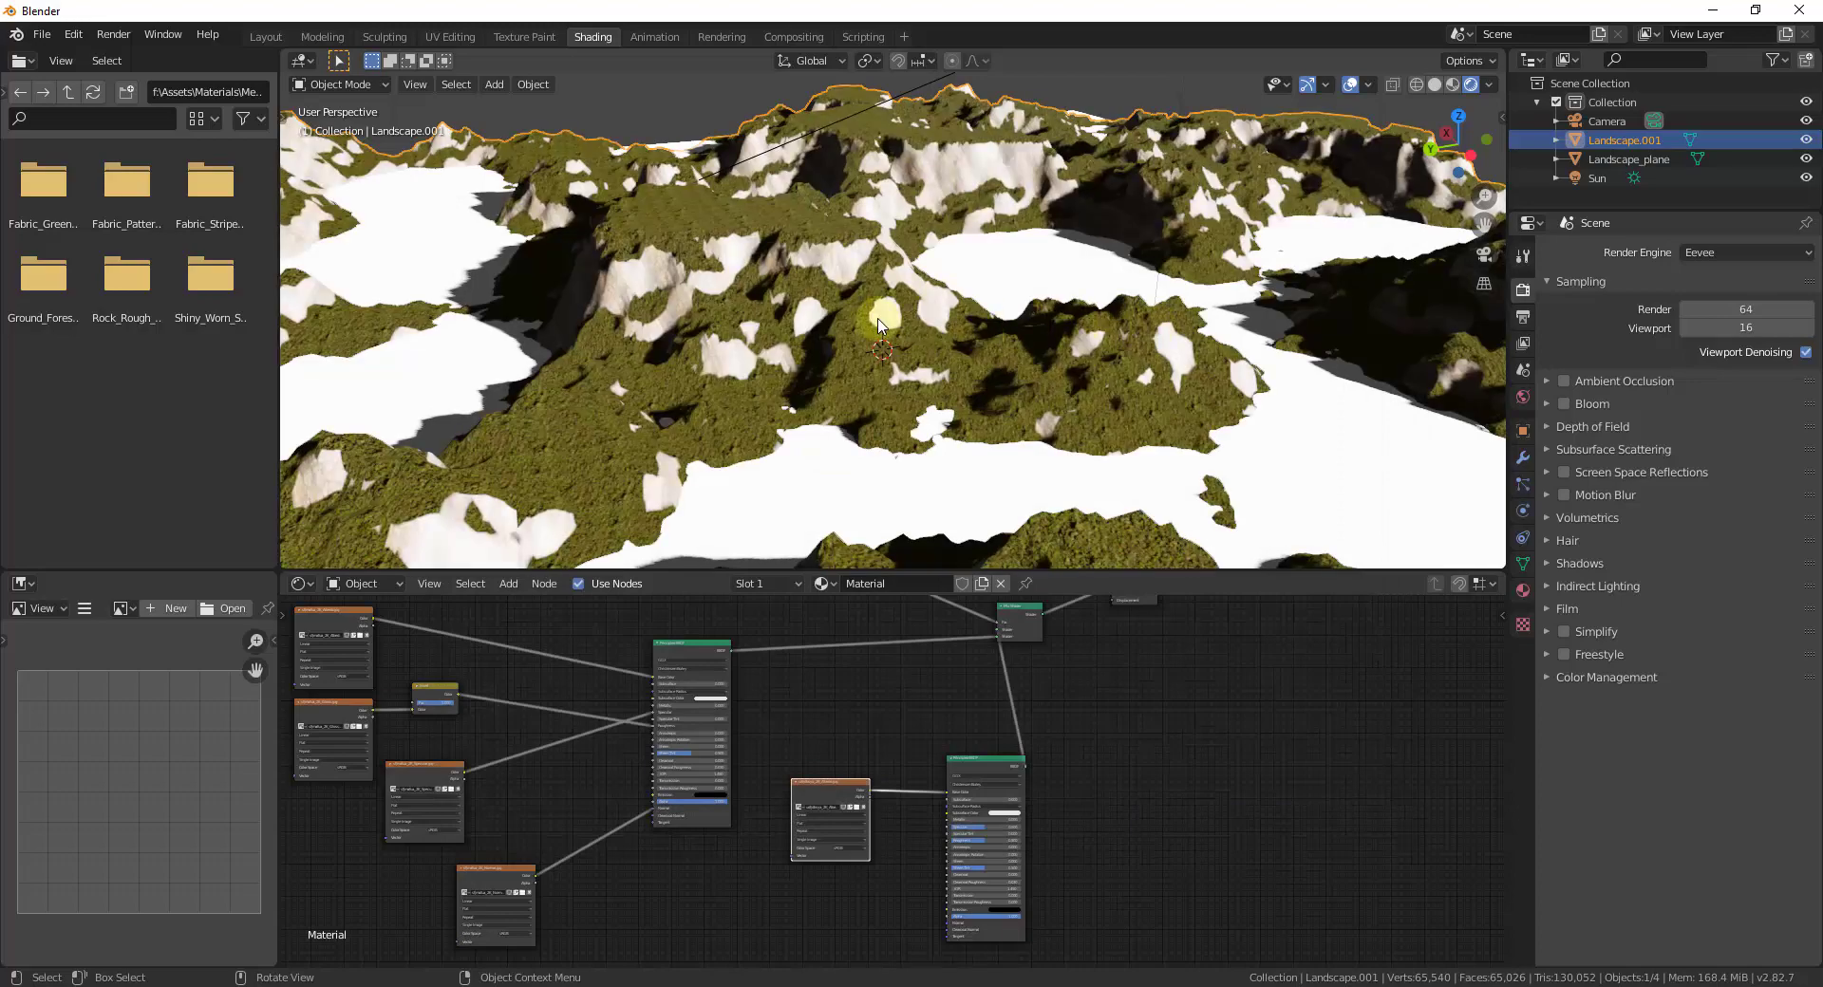
{"action": "scroll", "coordinate": [803, 285], "scroll_direction": "up", "scroll_amount": 5}
{"action": "scroll", "coordinate": [802, 284], "scroll_direction": "up", "scroll_amount": 7}
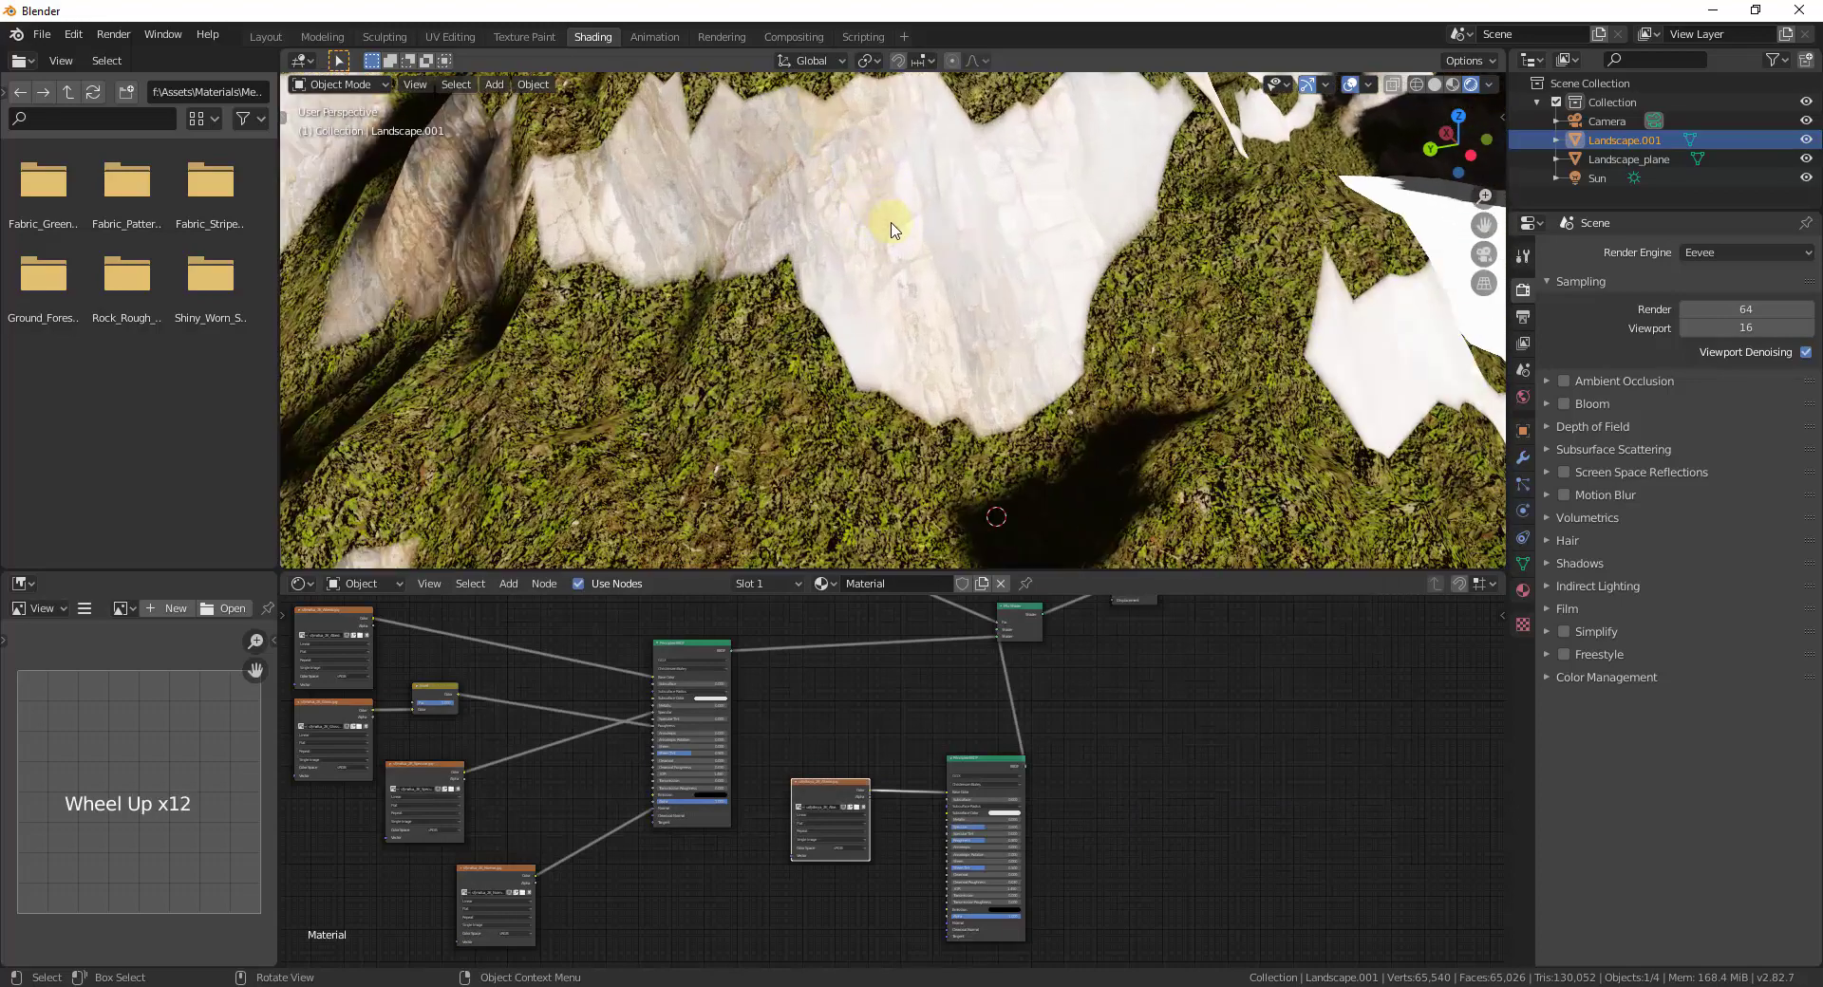
{"action": "scroll", "coordinate": [886, 359], "scroll_direction": "down", "scroll_amount": 8}
{"action": "scroll", "coordinate": [664, 479], "scroll_direction": "up", "scroll_amount": 5}
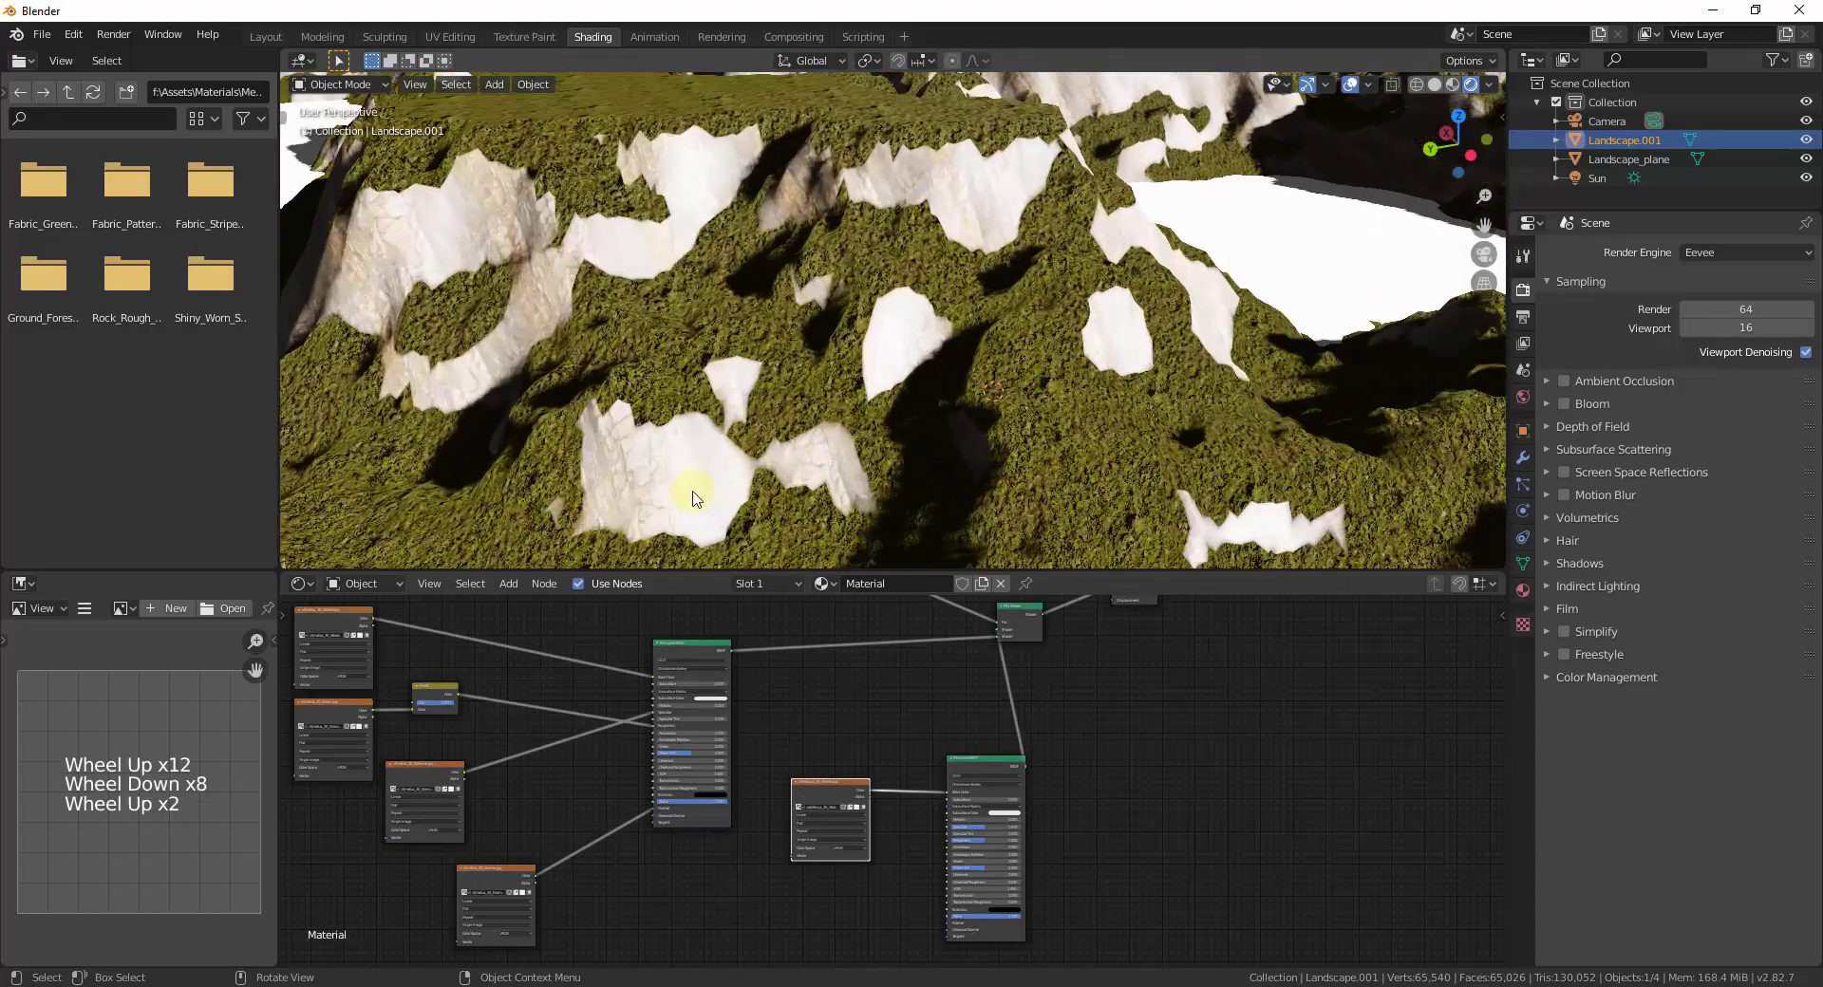
{"action": "scroll", "coordinate": [617, 476], "scroll_direction": "up", "scroll_amount": 4}
{"action": "middle_click_drag", "start_coordinate": [602, 480], "coordinate": [832, 424]}
{"action": "scroll", "coordinate": [923, 390], "scroll_direction": "down", "scroll_amount": 2}
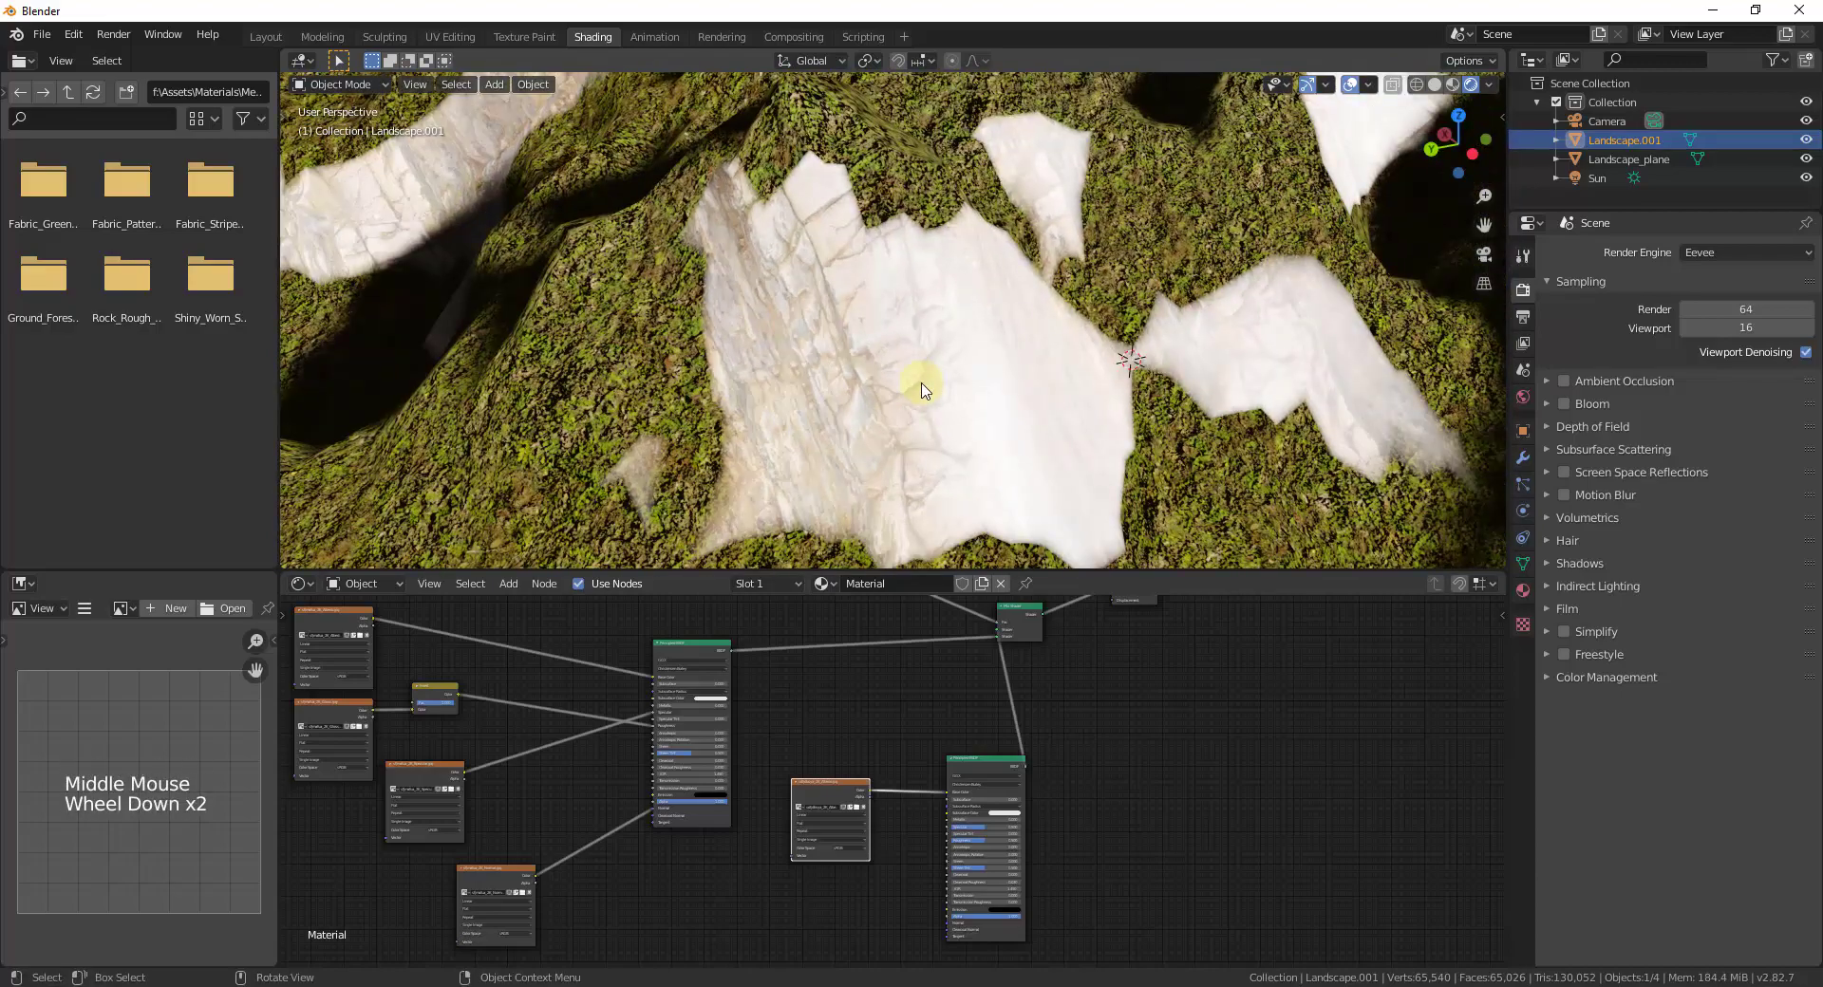
{"action": "scroll", "coordinate": [888, 409], "scroll_direction": "down", "scroll_amount": 3}
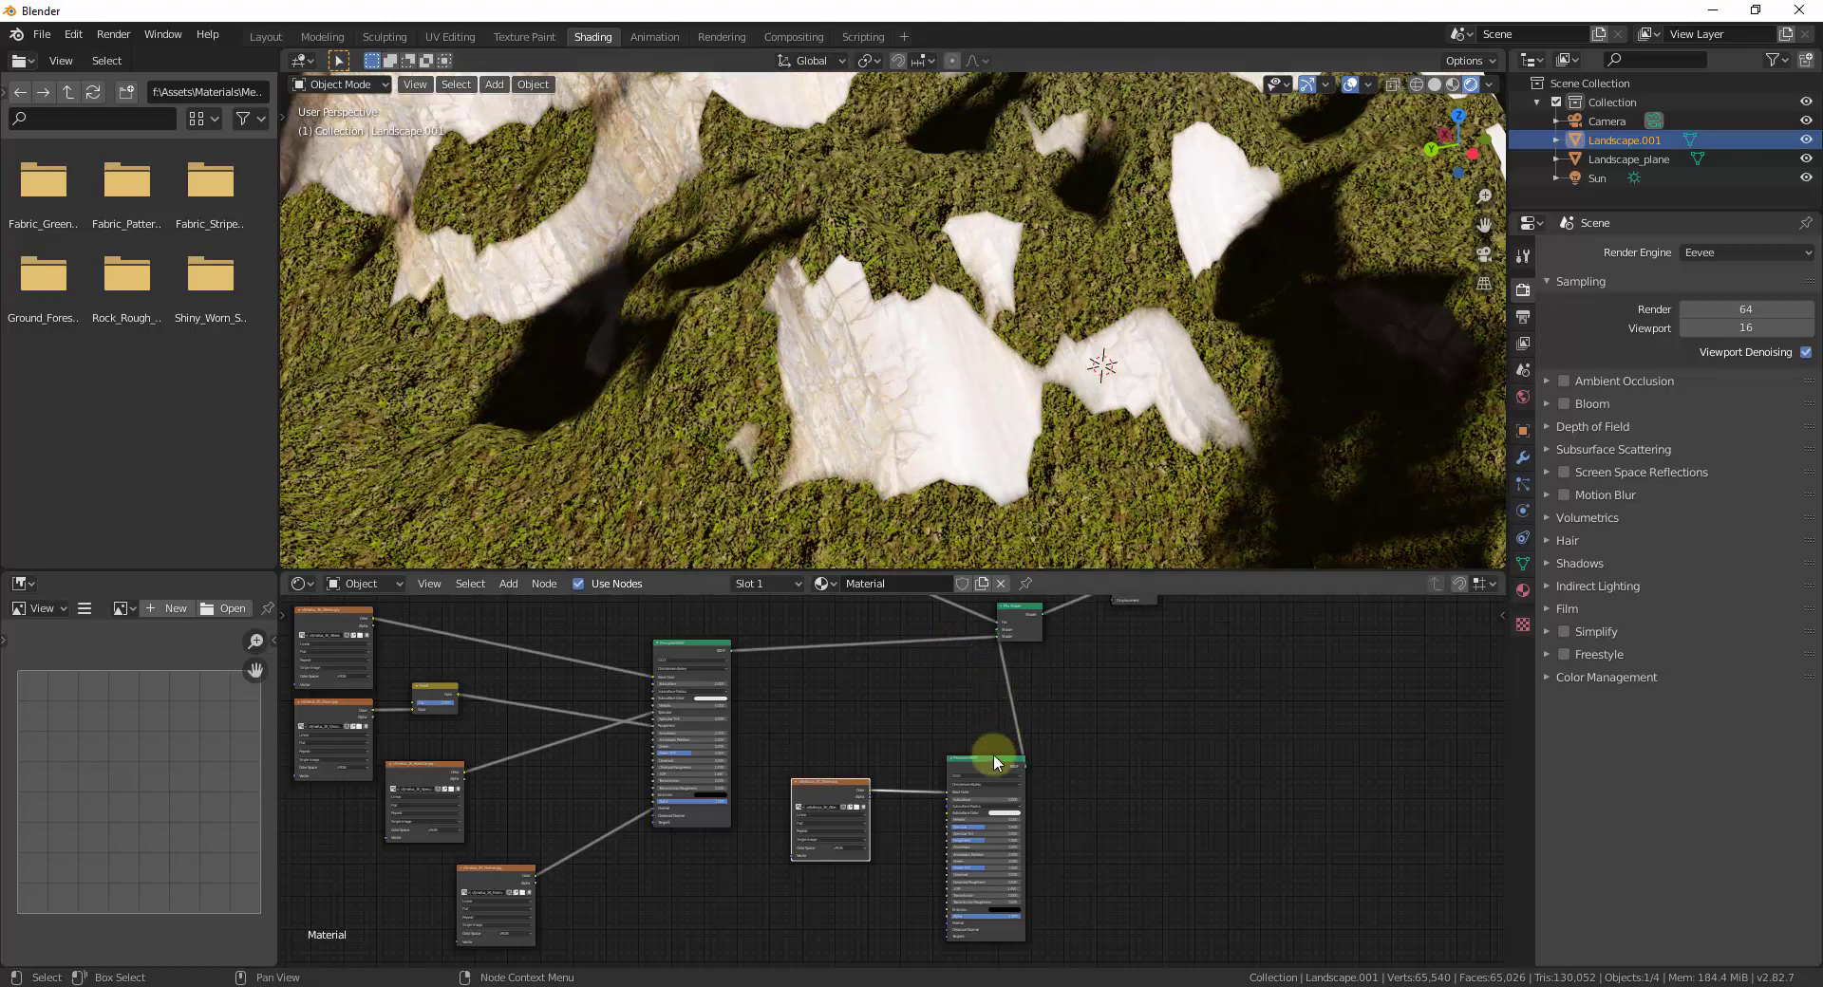
Step: Spread the Principled BSDF, Mix Shader and Material Output nodes out to the right
{"action": "left_click_drag", "start_coordinate": [993, 761], "coordinate": [983, 756]}
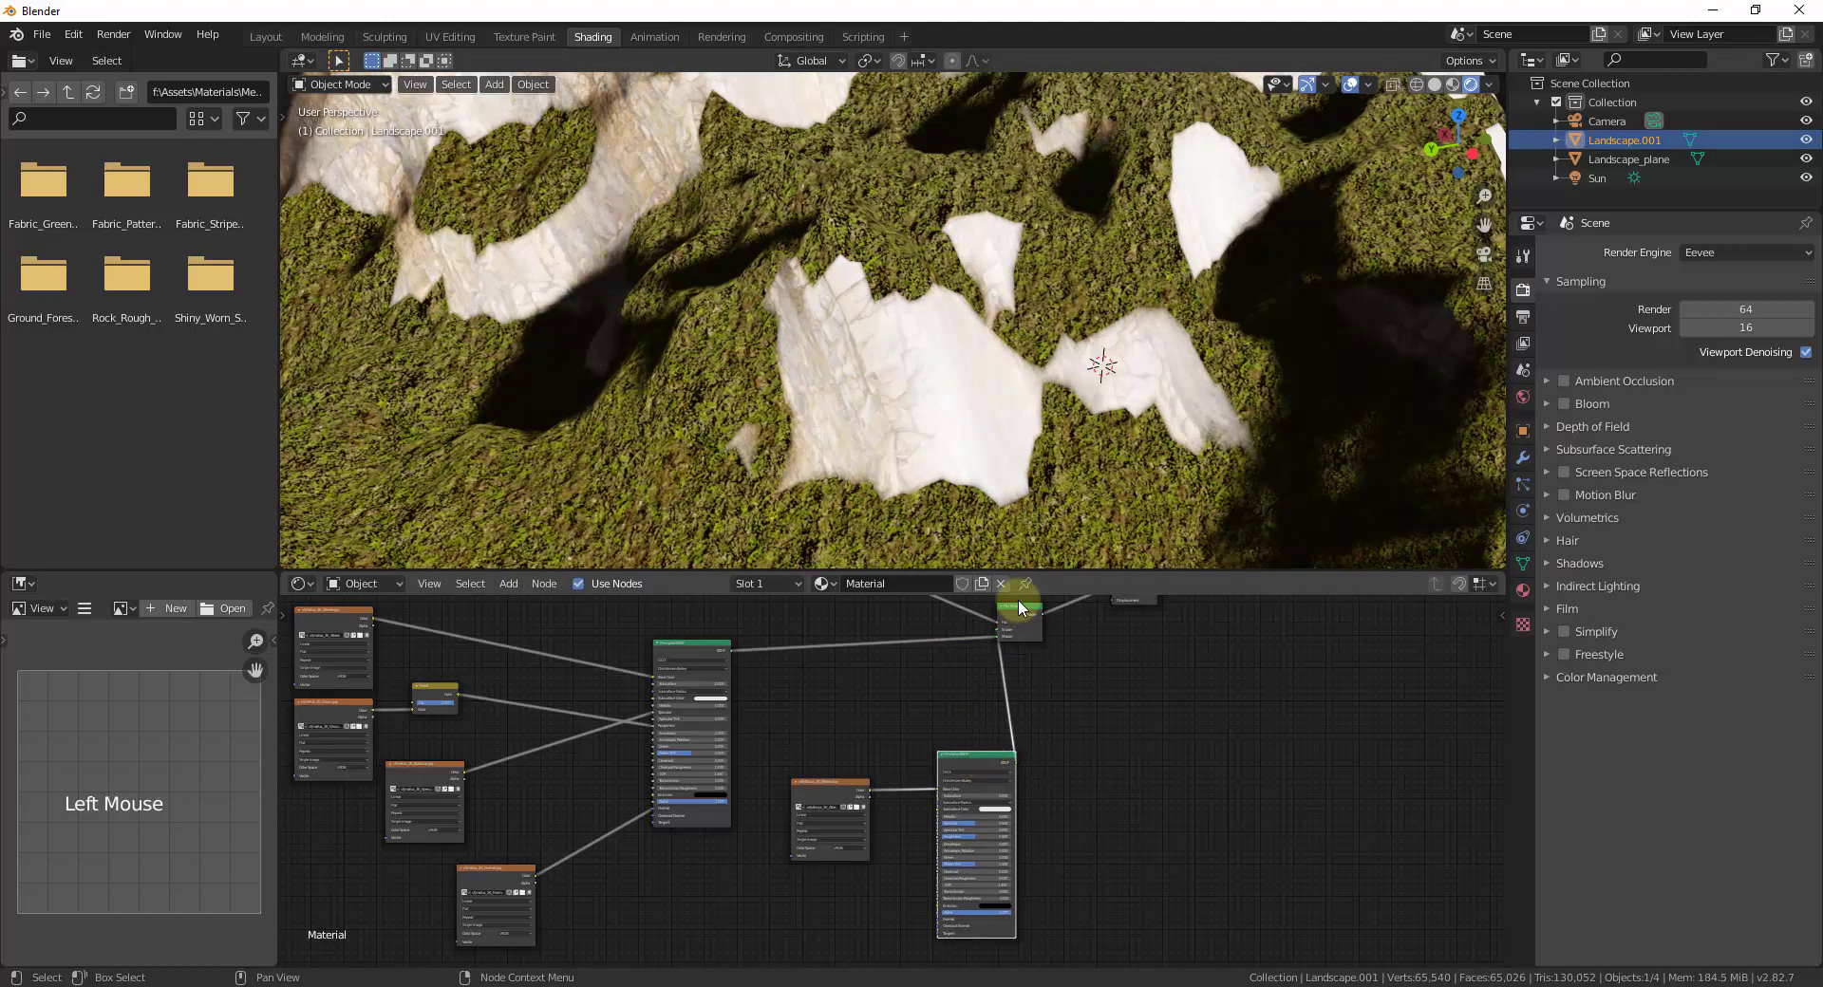
{"action": "left_click_drag", "start_coordinate": [1017, 606], "coordinate": [1153, 670]}
{"action": "scroll", "coordinate": [1113, 665], "scroll_direction": "down", "scroll_amount": 4}
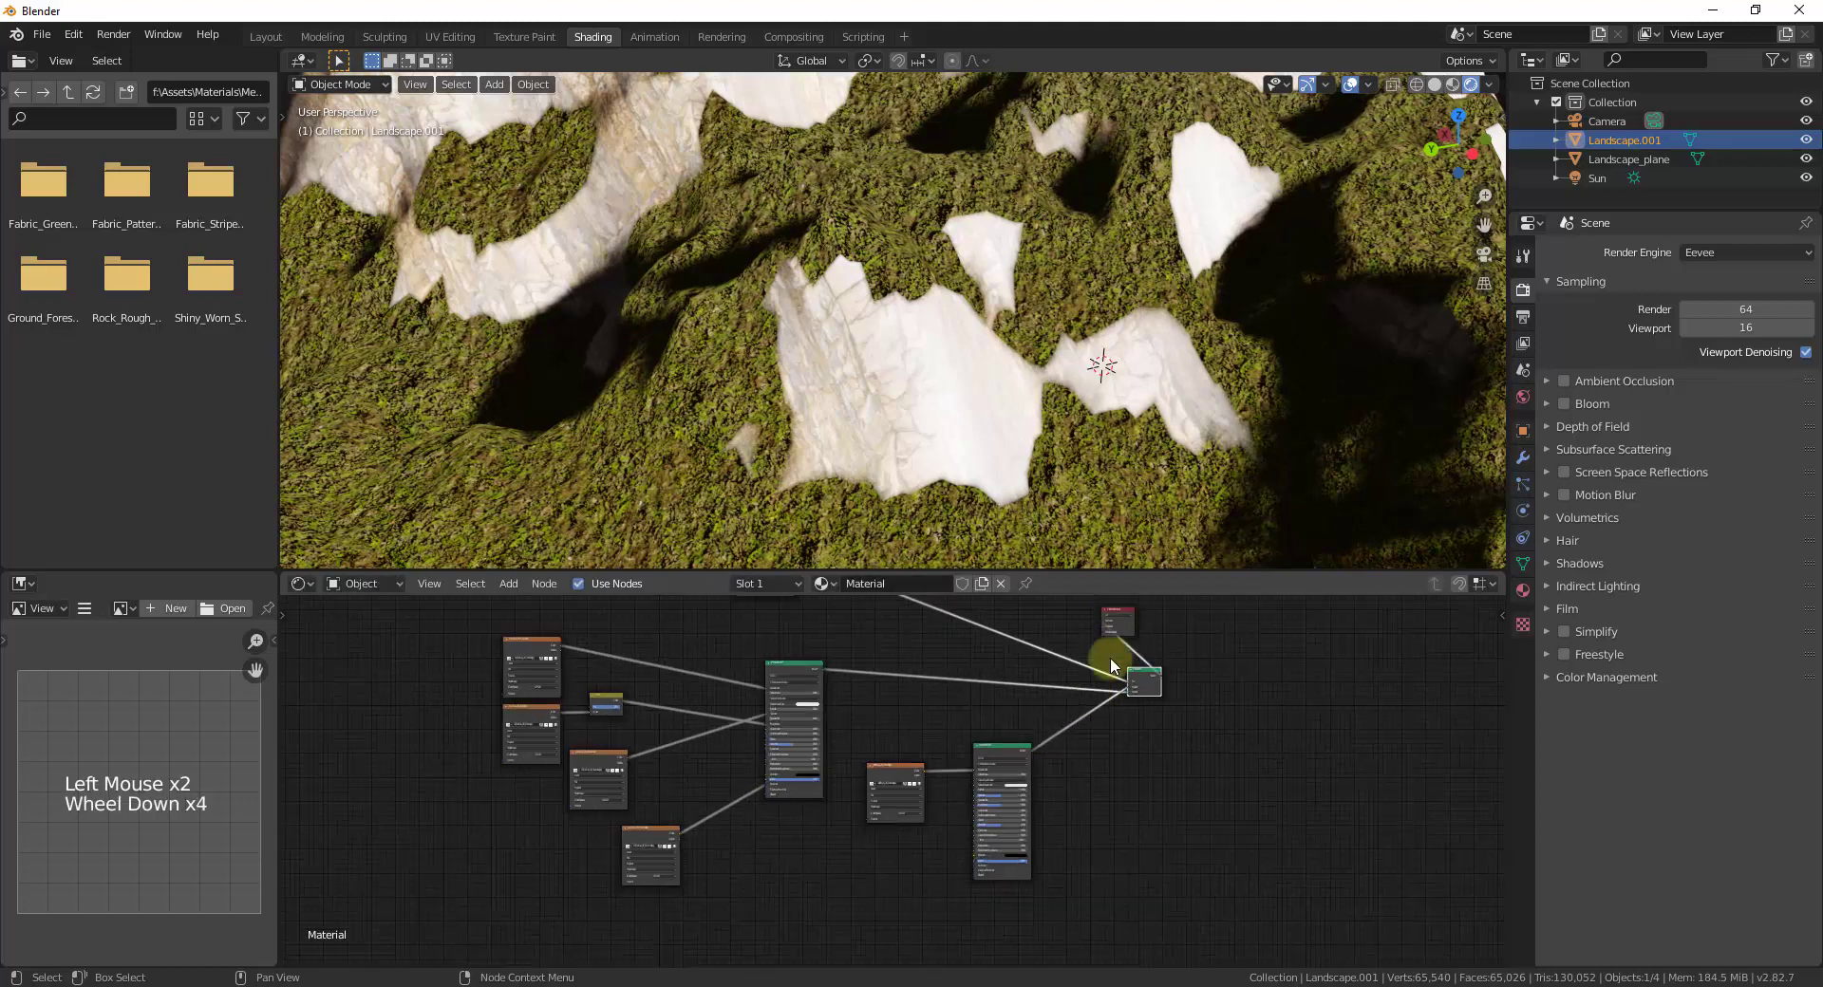
{"action": "scroll", "coordinate": [1113, 607], "scroll_direction": "up", "scroll_amount": 1}
{"action": "left_click", "coordinate": [1114, 608]}
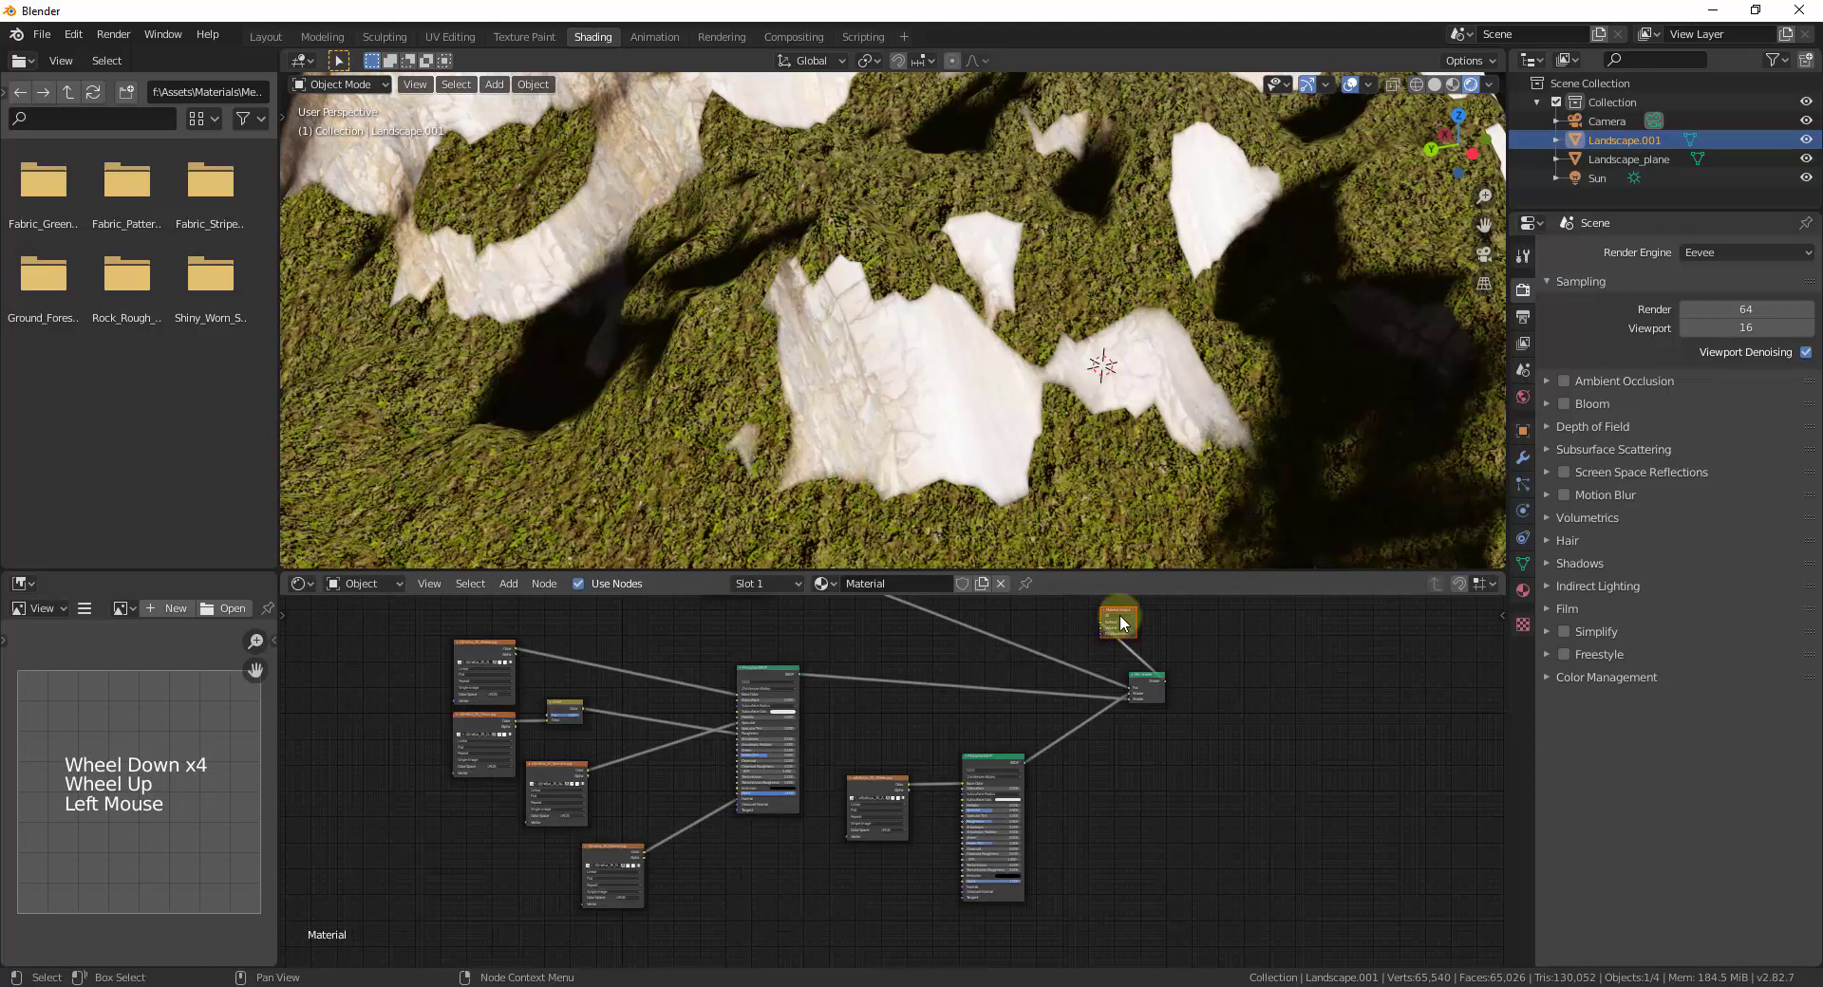
{"action": "left_click_drag", "start_coordinate": [1122, 619], "coordinate": [1358, 636]}
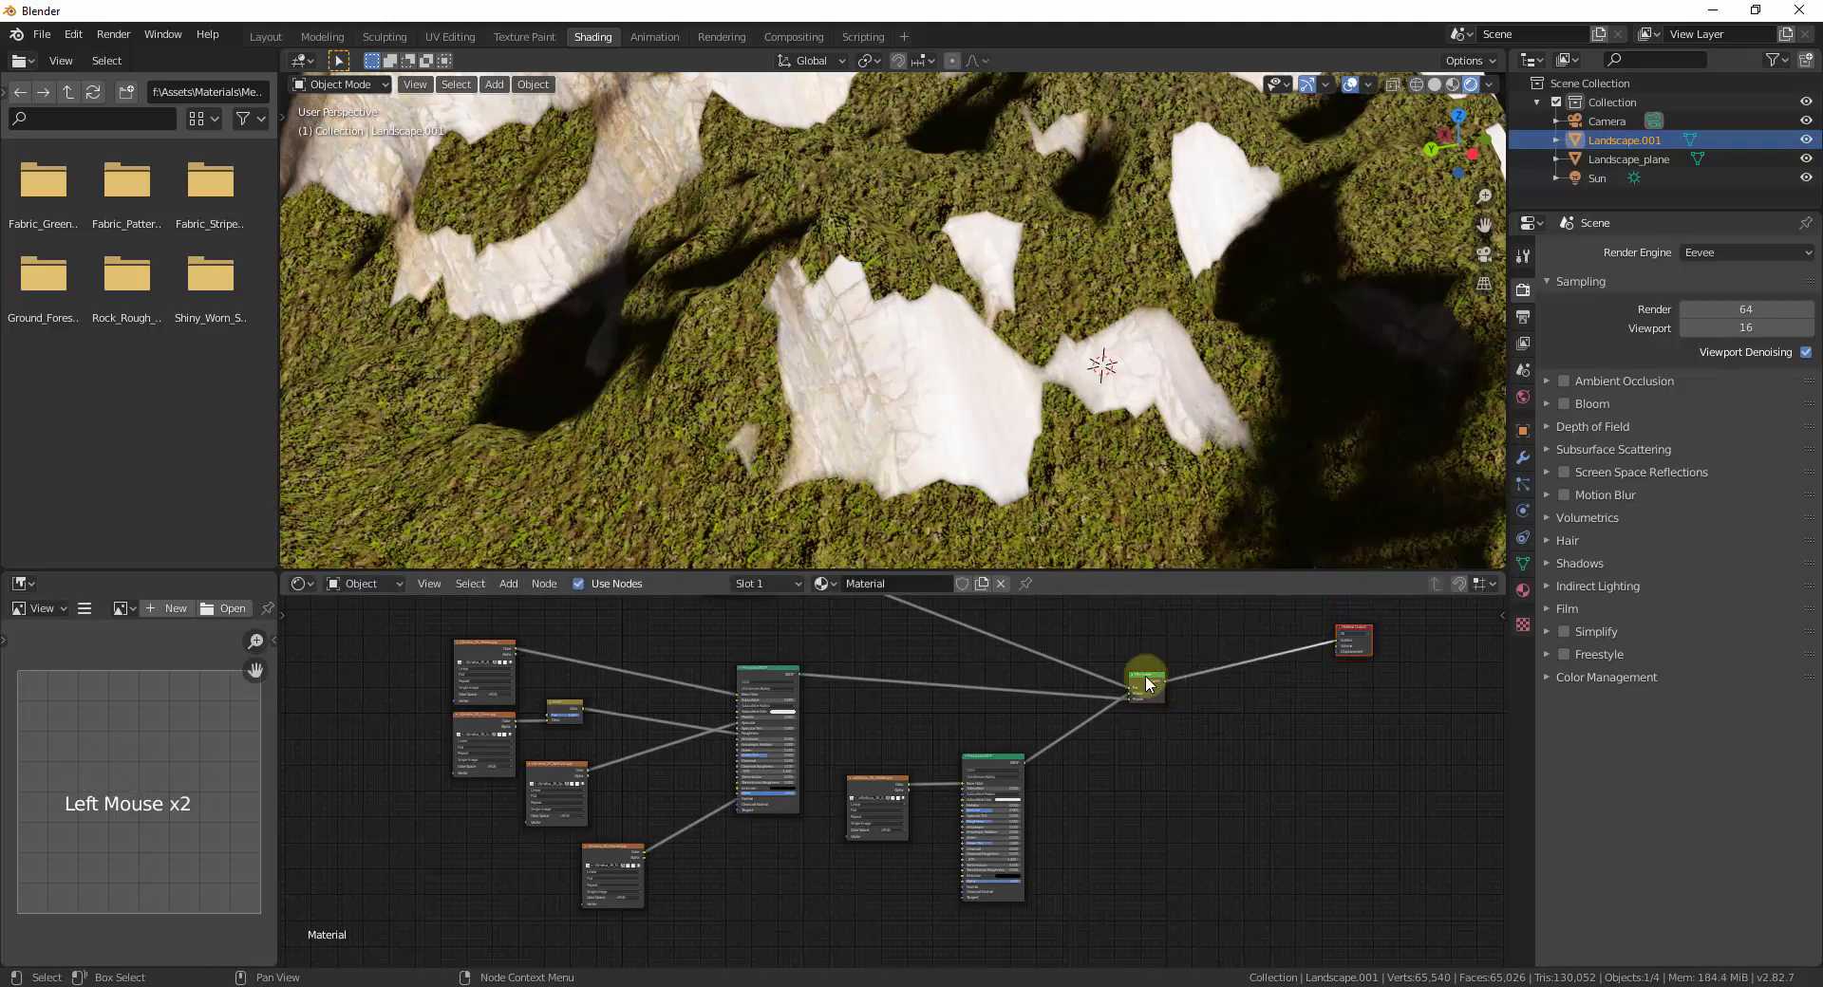
{"action": "left_click_drag", "start_coordinate": [1139, 679], "coordinate": [1202, 651]}
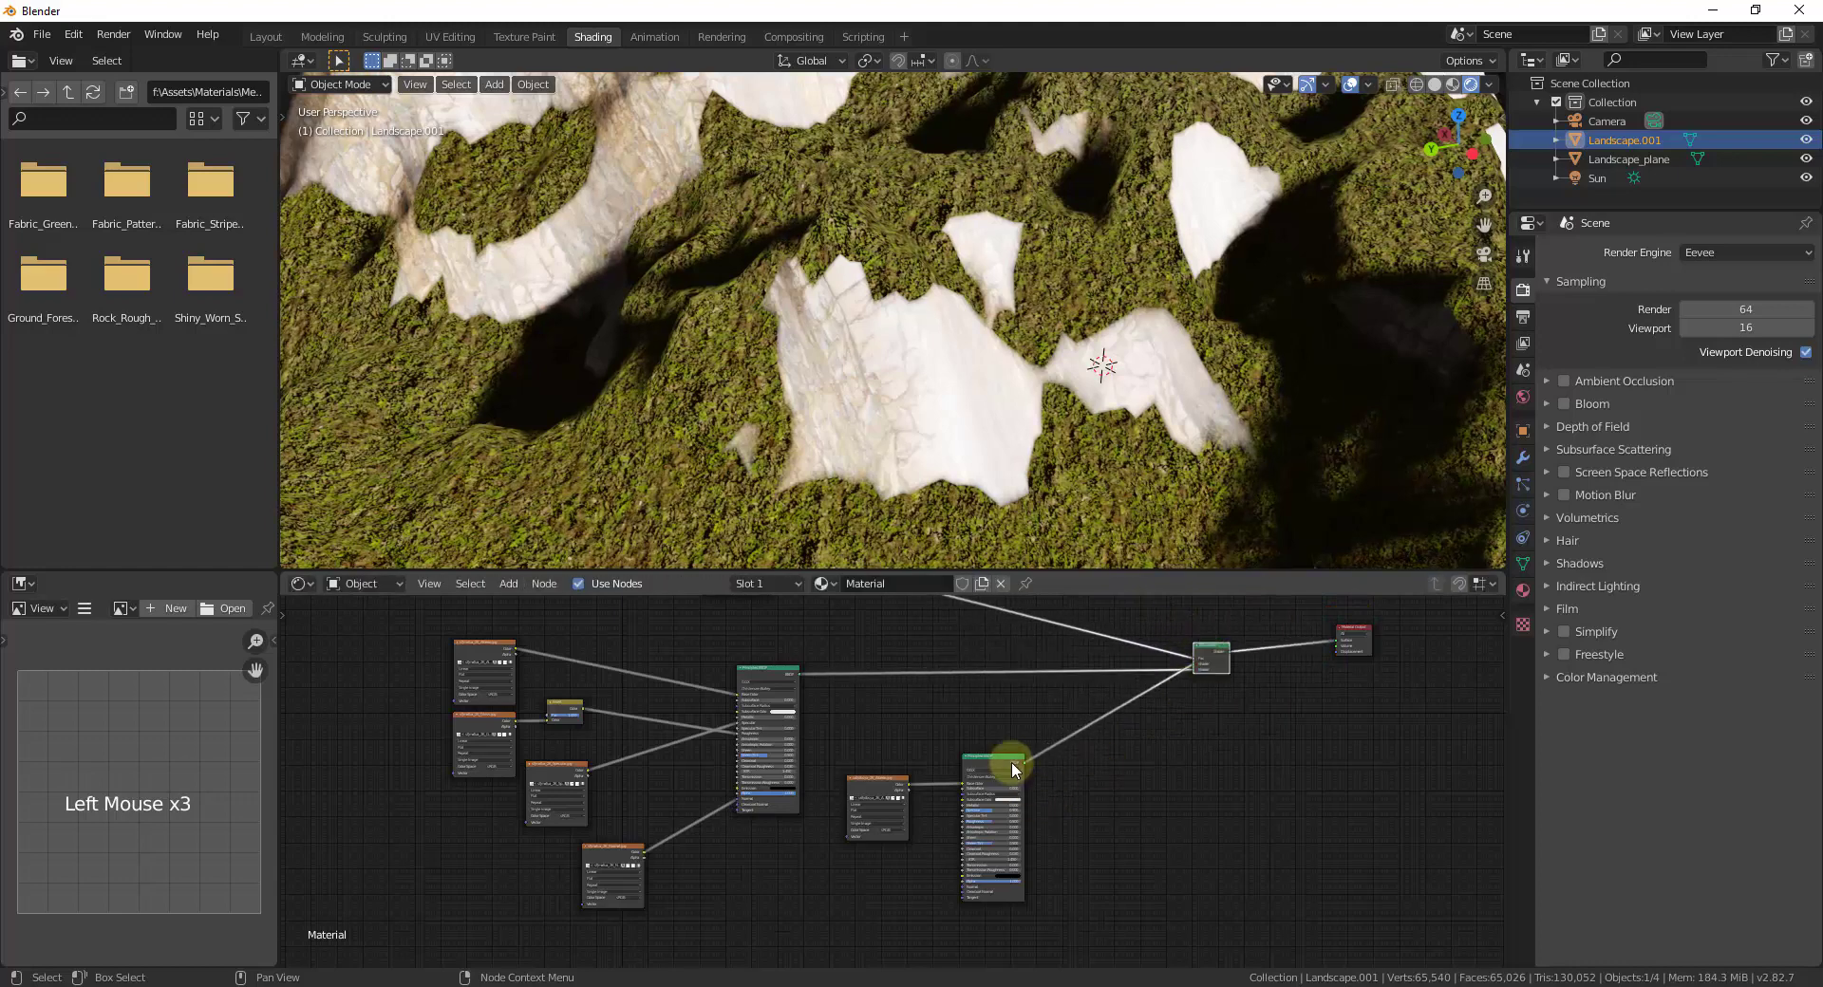
{"action": "scroll", "coordinate": [1006, 754], "scroll_direction": "up", "scroll_amount": 12}
Step: Enlarge the node editor and duplicate the rock Image Texture node twice, placing copies below
{"action": "left_click_drag", "start_coordinate": [1129, 572], "coordinate": [1129, 180]}
{"action": "key", "text": "shift+d"}
{"action": "left_click", "coordinate": [725, 304]}
{"action": "left_click_drag", "start_coordinate": [672, 487], "coordinate": [1040, 564]}
{"action": "key", "text": "shift+d"}
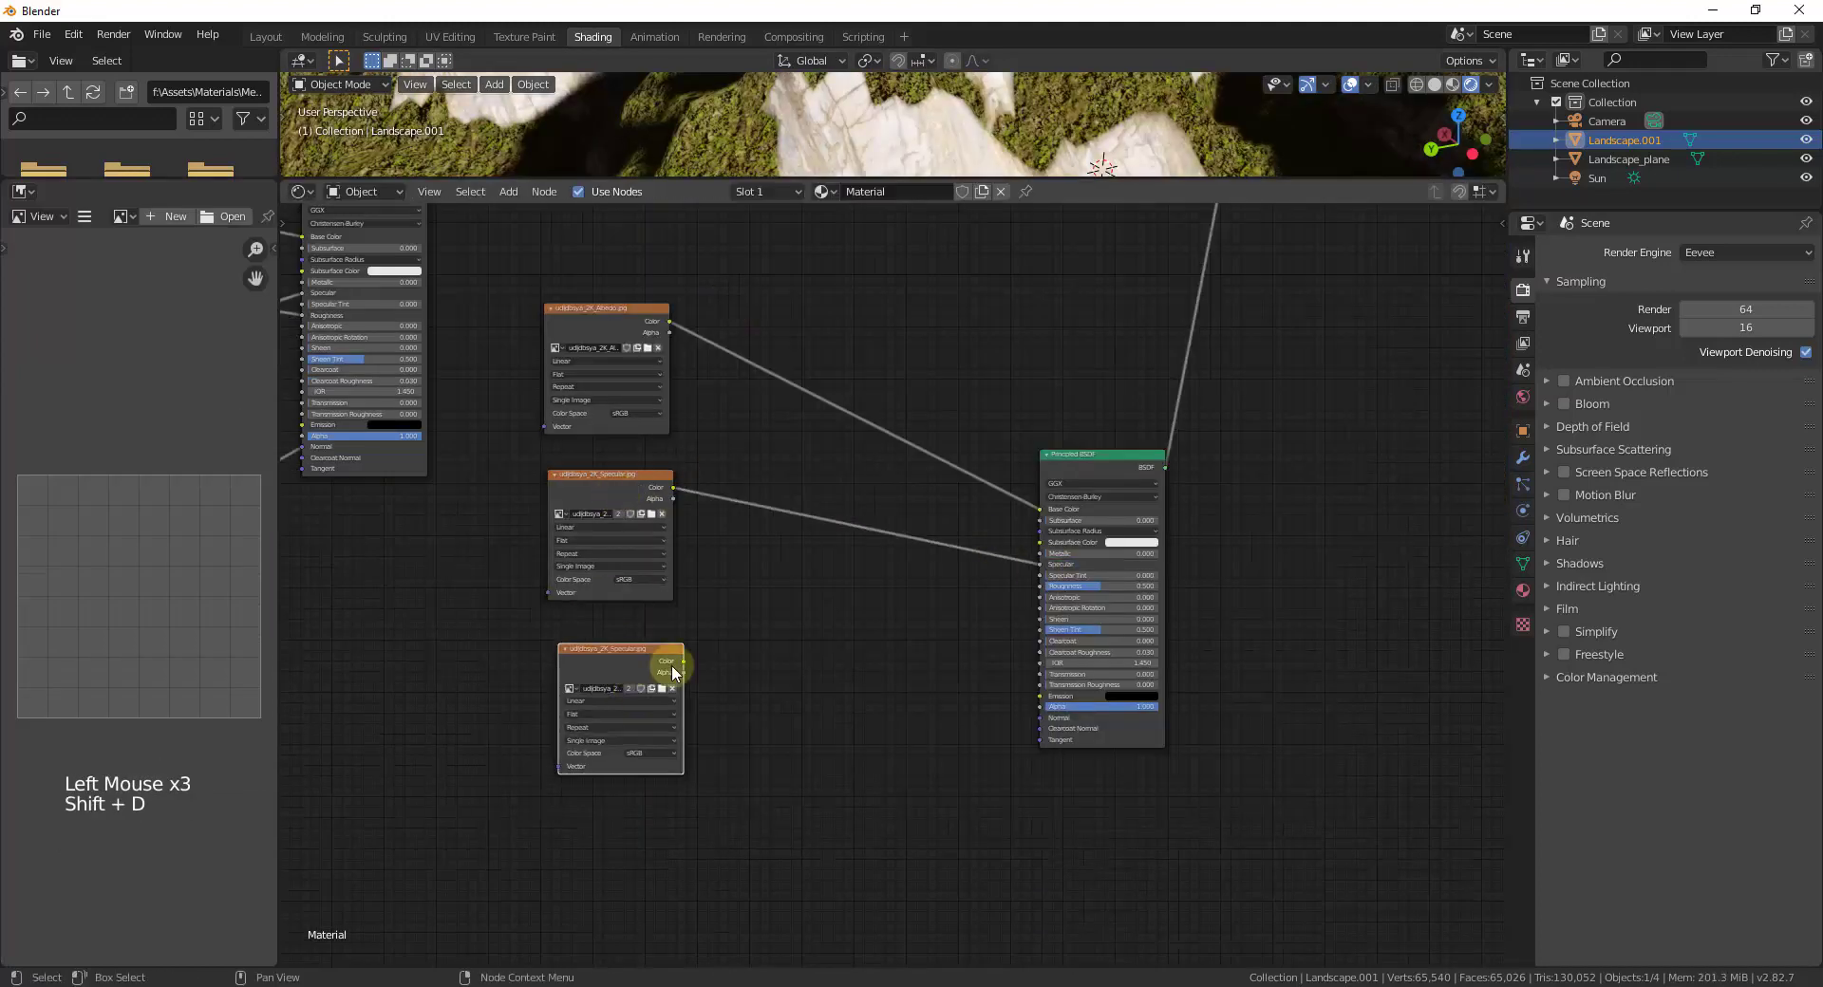
{"action": "left_click", "coordinate": [670, 664]}
{"action": "key", "text": "shift+a"}
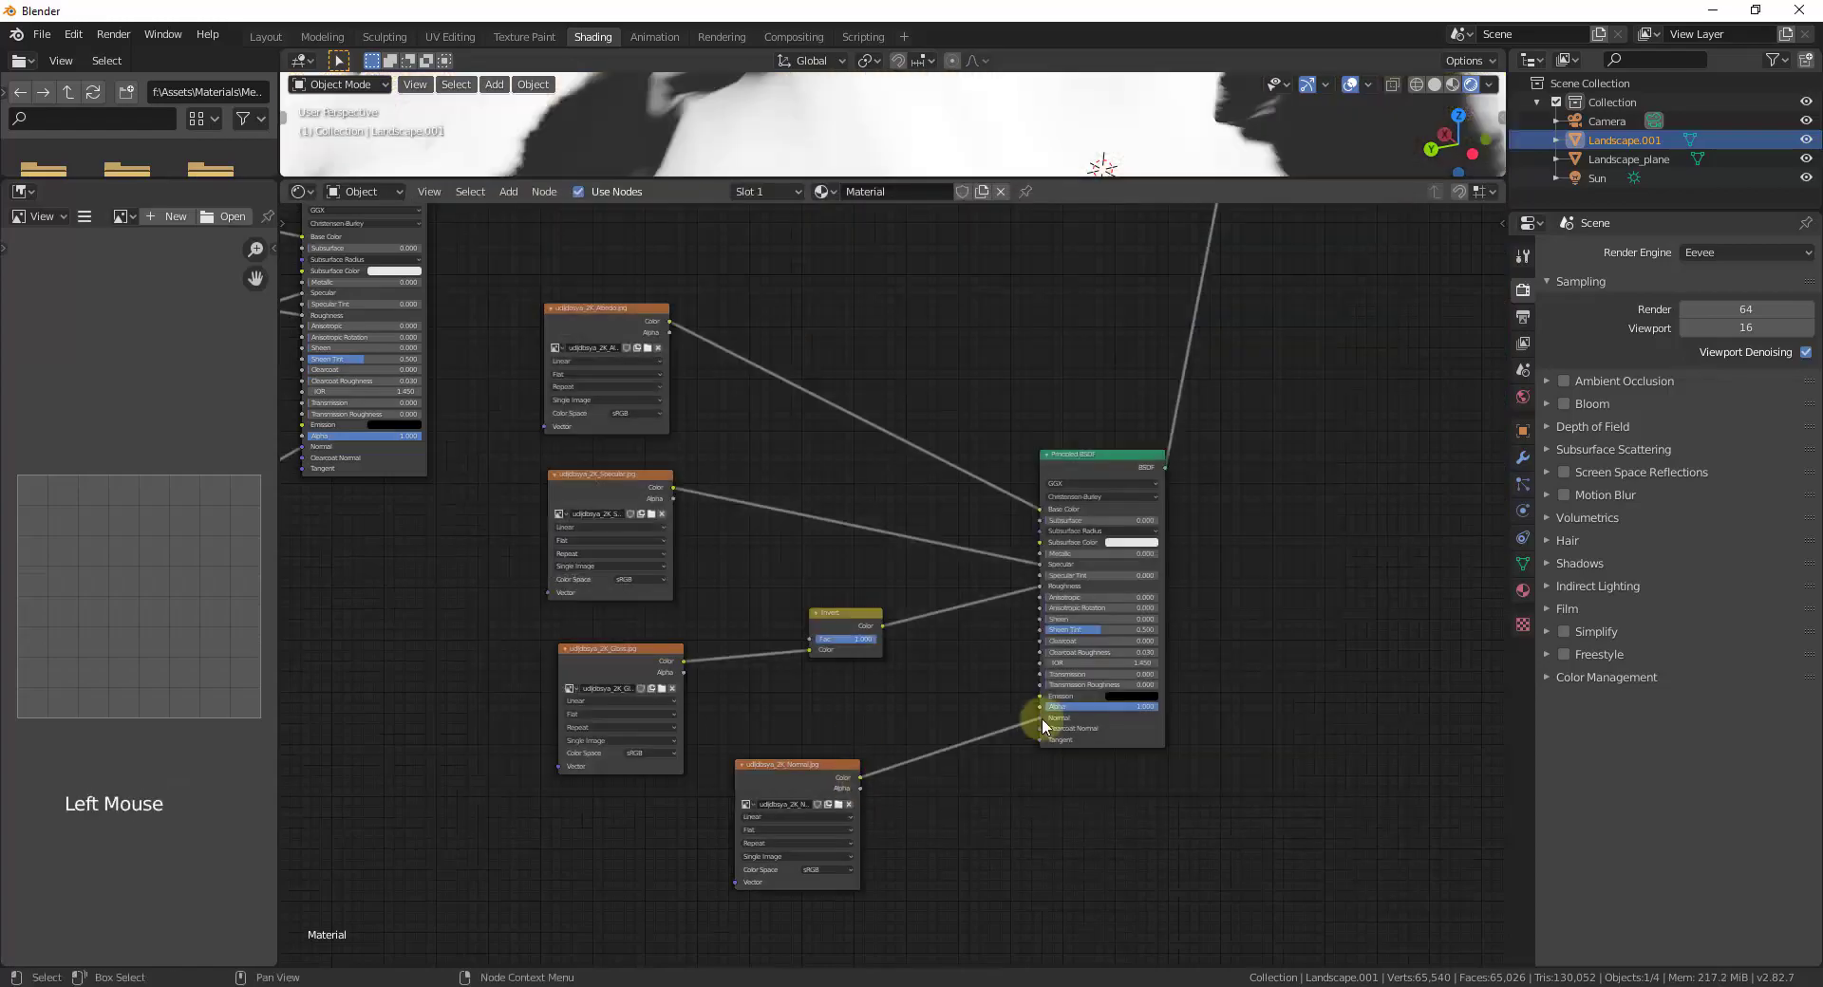
Step: Enlarge the 3D view and orbit the landscape to inspect the darker rock on the slopes
{"action": "scroll", "coordinate": [1040, 717], "scroll_direction": "down", "scroll_amount": 8}
{"action": "left_click_drag", "start_coordinate": [923, 178], "coordinate": [949, 681]}
{"action": "middle_click_drag", "start_coordinate": [1131, 229], "coordinate": [1079, 406]}
{"action": "scroll", "coordinate": [1078, 406], "scroll_direction": "up", "scroll_amount": 2}
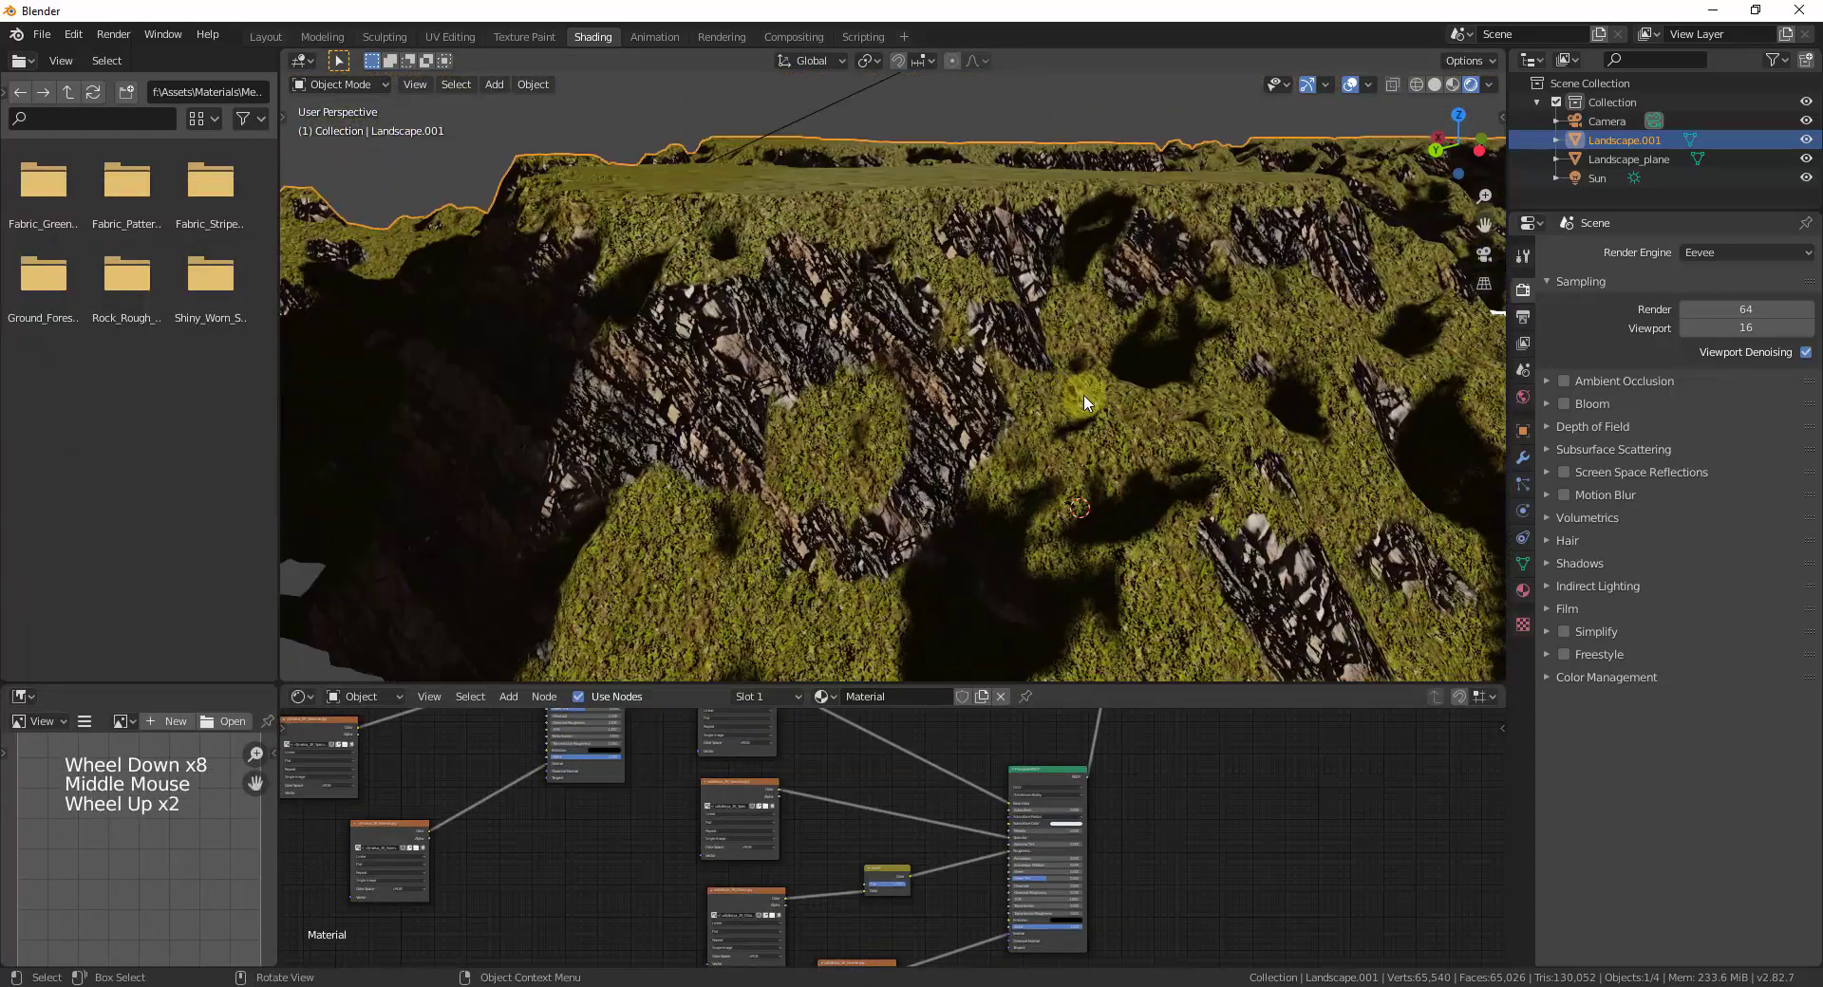
{"action": "scroll", "coordinate": [1209, 361], "scroll_direction": "down", "scroll_amount": 6}
{"action": "middle_click_drag", "start_coordinate": [1209, 362], "coordinate": [1310, 173]}
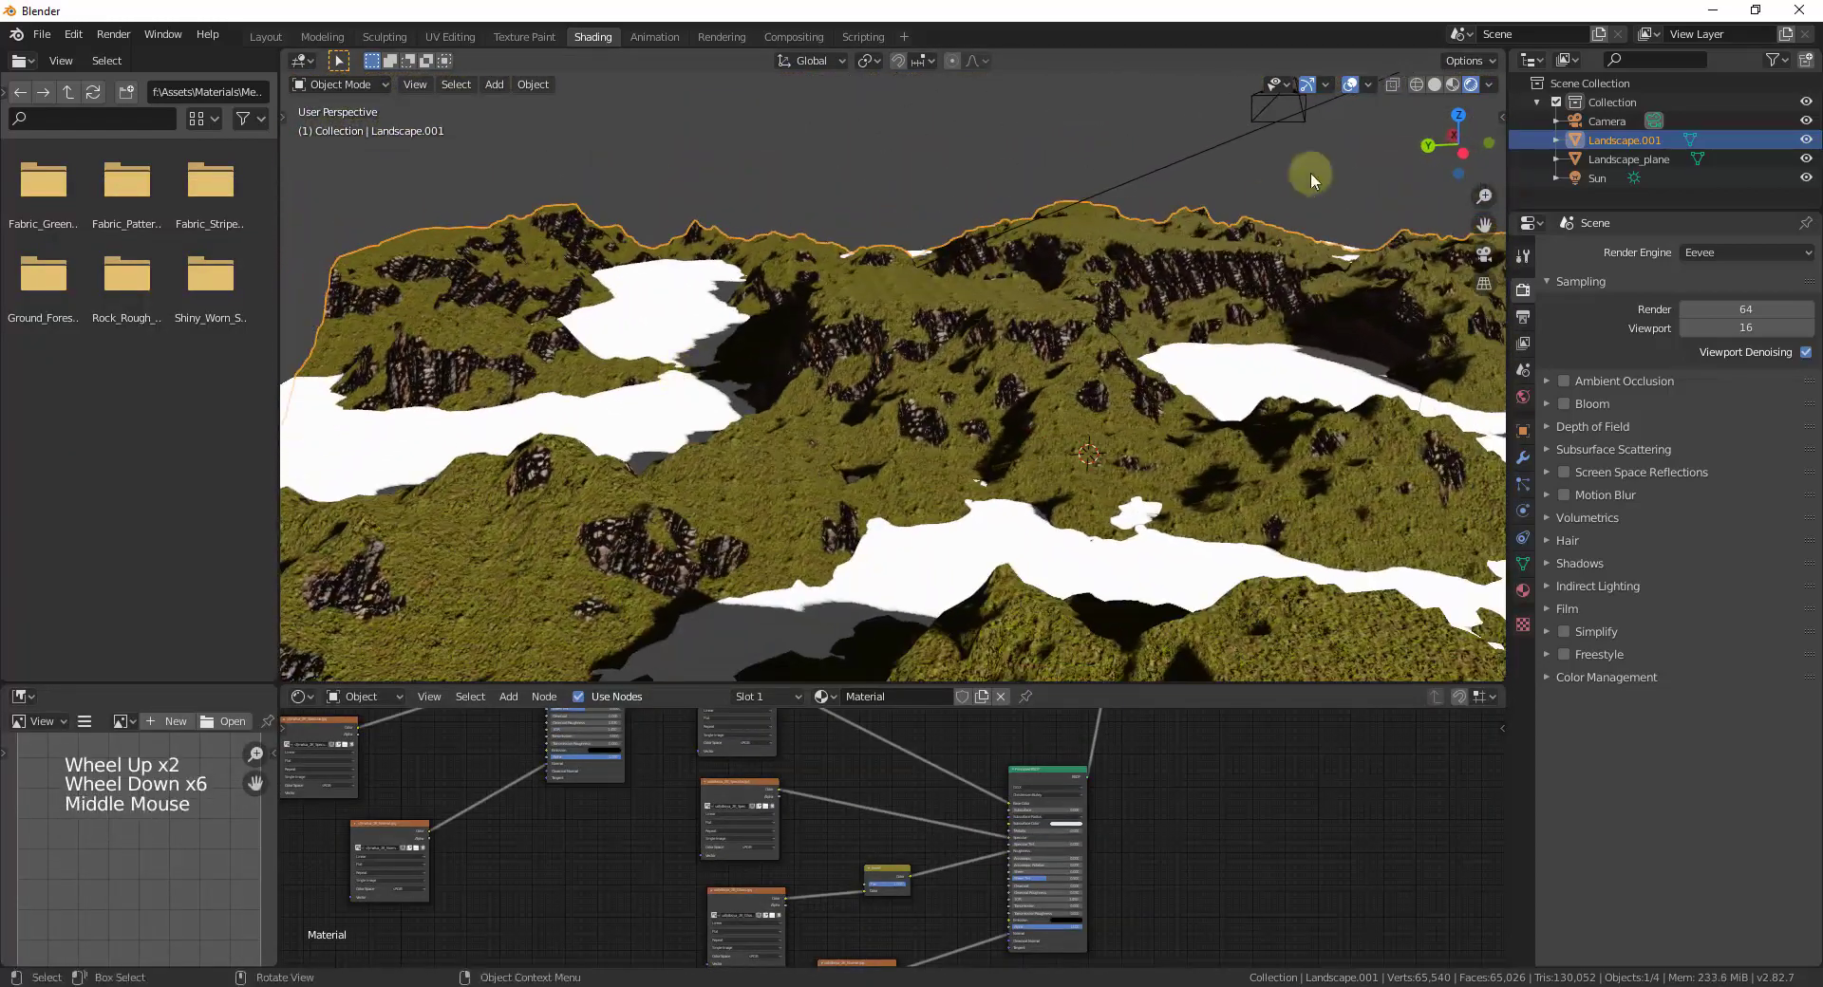
{"action": "scroll", "coordinate": [1206, 321], "scroll_direction": "up", "scroll_amount": 5}
{"action": "middle_click_drag", "start_coordinate": [1216, 311], "coordinate": [944, 572]}
{"action": "scroll", "coordinate": [1166, 317], "scroll_direction": "up", "scroll_amount": 1}
{"action": "scroll", "coordinate": [1155, 320], "scroll_direction": "up", "scroll_amount": 3}
{"action": "scroll", "coordinate": [1147, 324], "scroll_direction": "down", "scroll_amount": 2}
{"action": "scroll", "coordinate": [1147, 325], "scroll_direction": "down", "scroll_amount": 5}
{"action": "scroll", "coordinate": [944, 572], "scroll_direction": "up", "scroll_amount": 4}
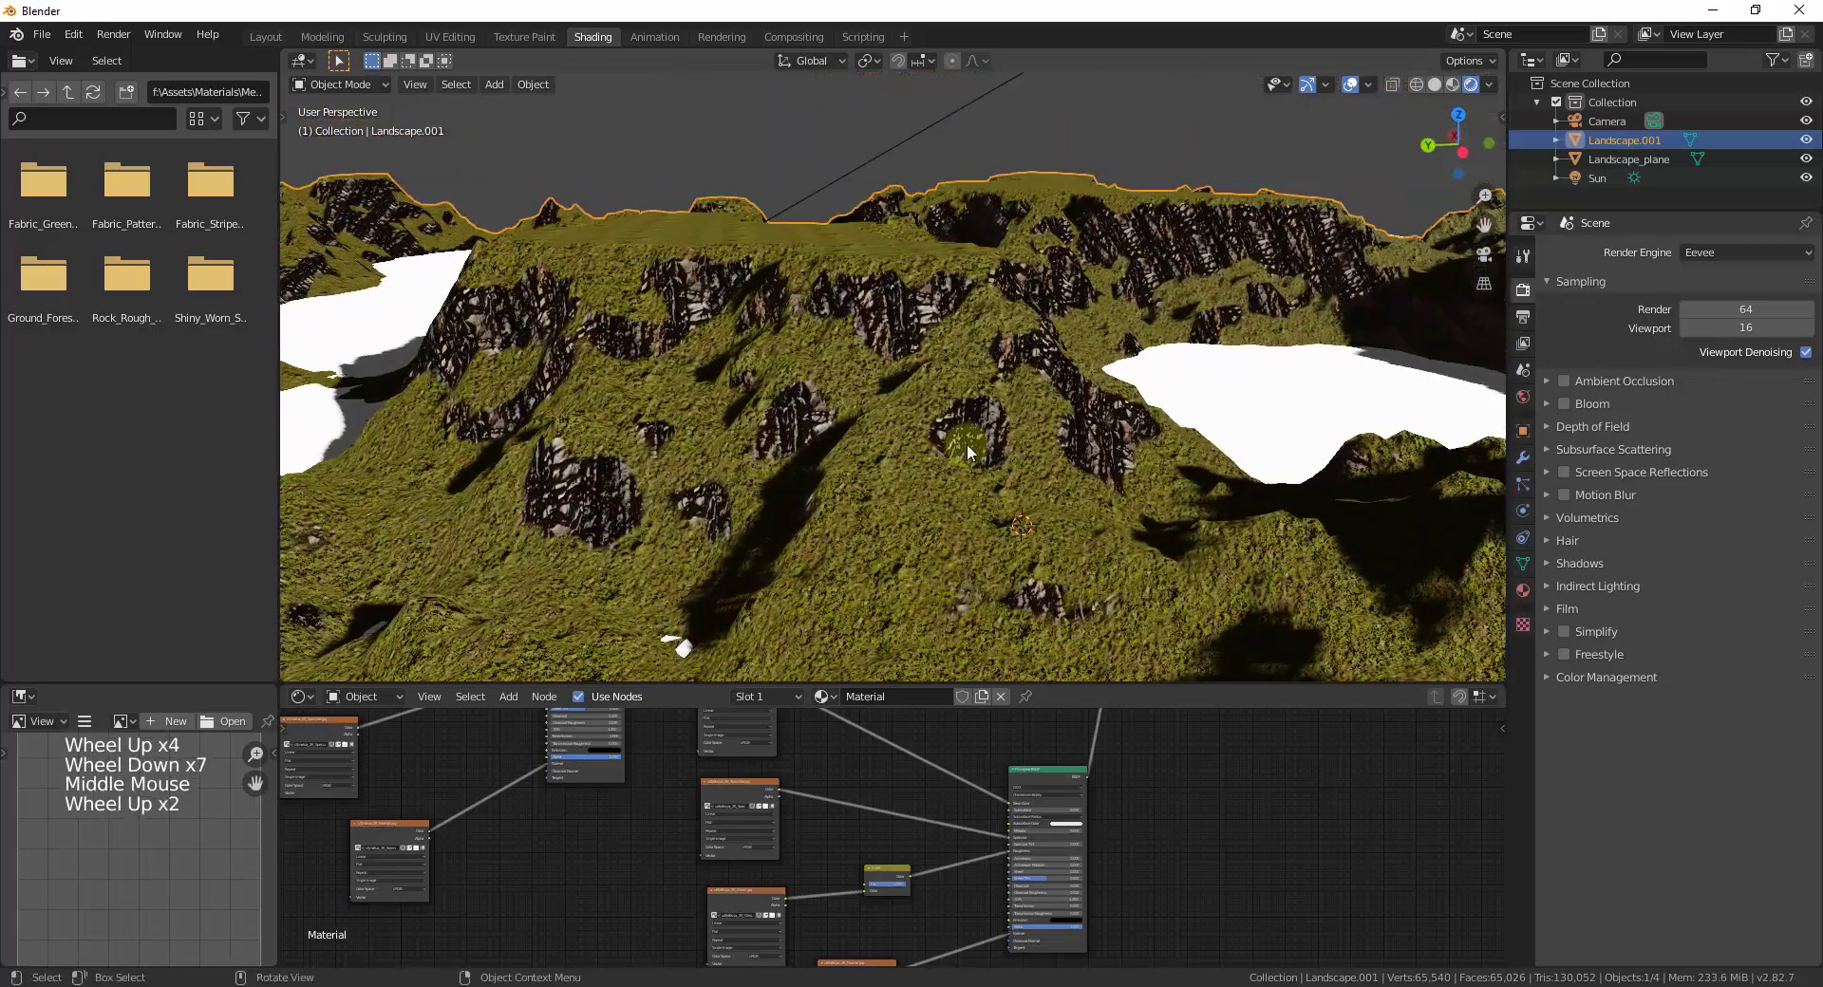
{"action": "scroll", "coordinate": [912, 390], "scroll_direction": "down", "scroll_amount": 2}
{"action": "middle_click_drag", "start_coordinate": [912, 390], "coordinate": [921, 432]}
{"action": "scroll", "coordinate": [920, 432], "scroll_direction": "down", "scroll_amount": 3}
{"action": "middle_click_drag", "start_coordinate": [920, 432], "coordinate": [929, 475]}
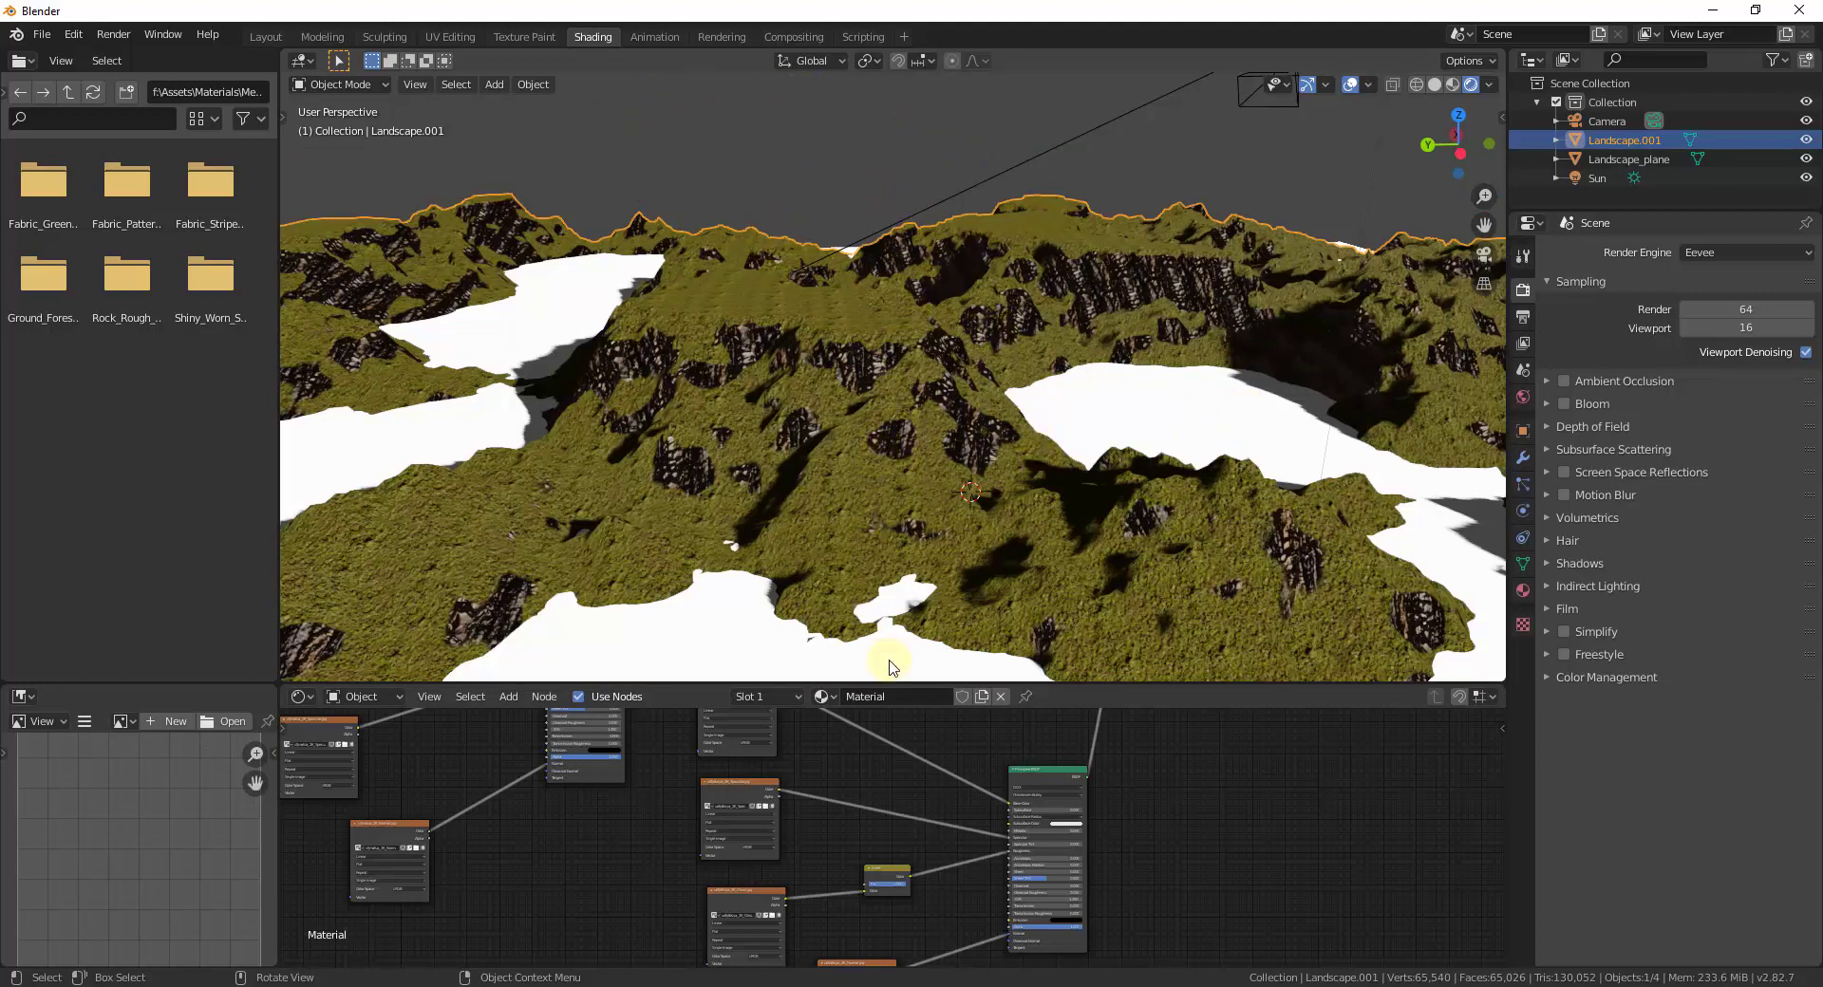
{"action": "scroll", "coordinate": [941, 464], "scroll_direction": "up", "scroll_amount": 6}
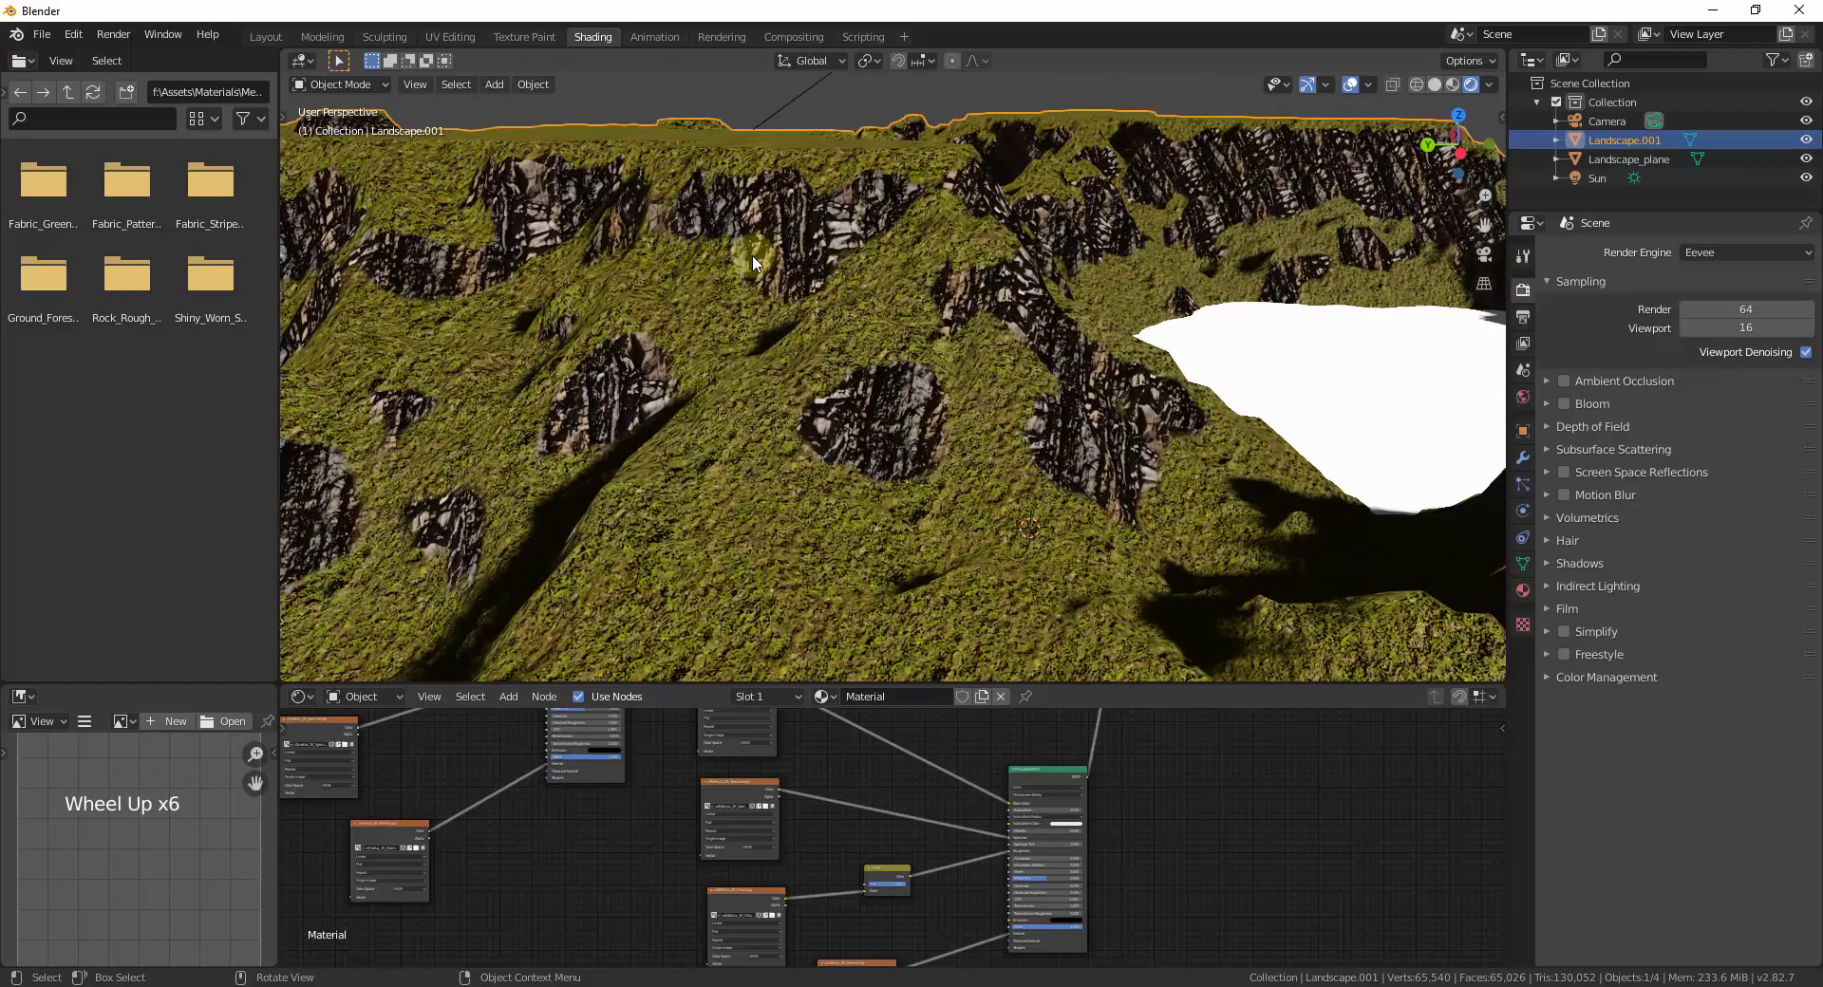
{"action": "middle_click_drag", "start_coordinate": [753, 252], "coordinate": [985, 270]}
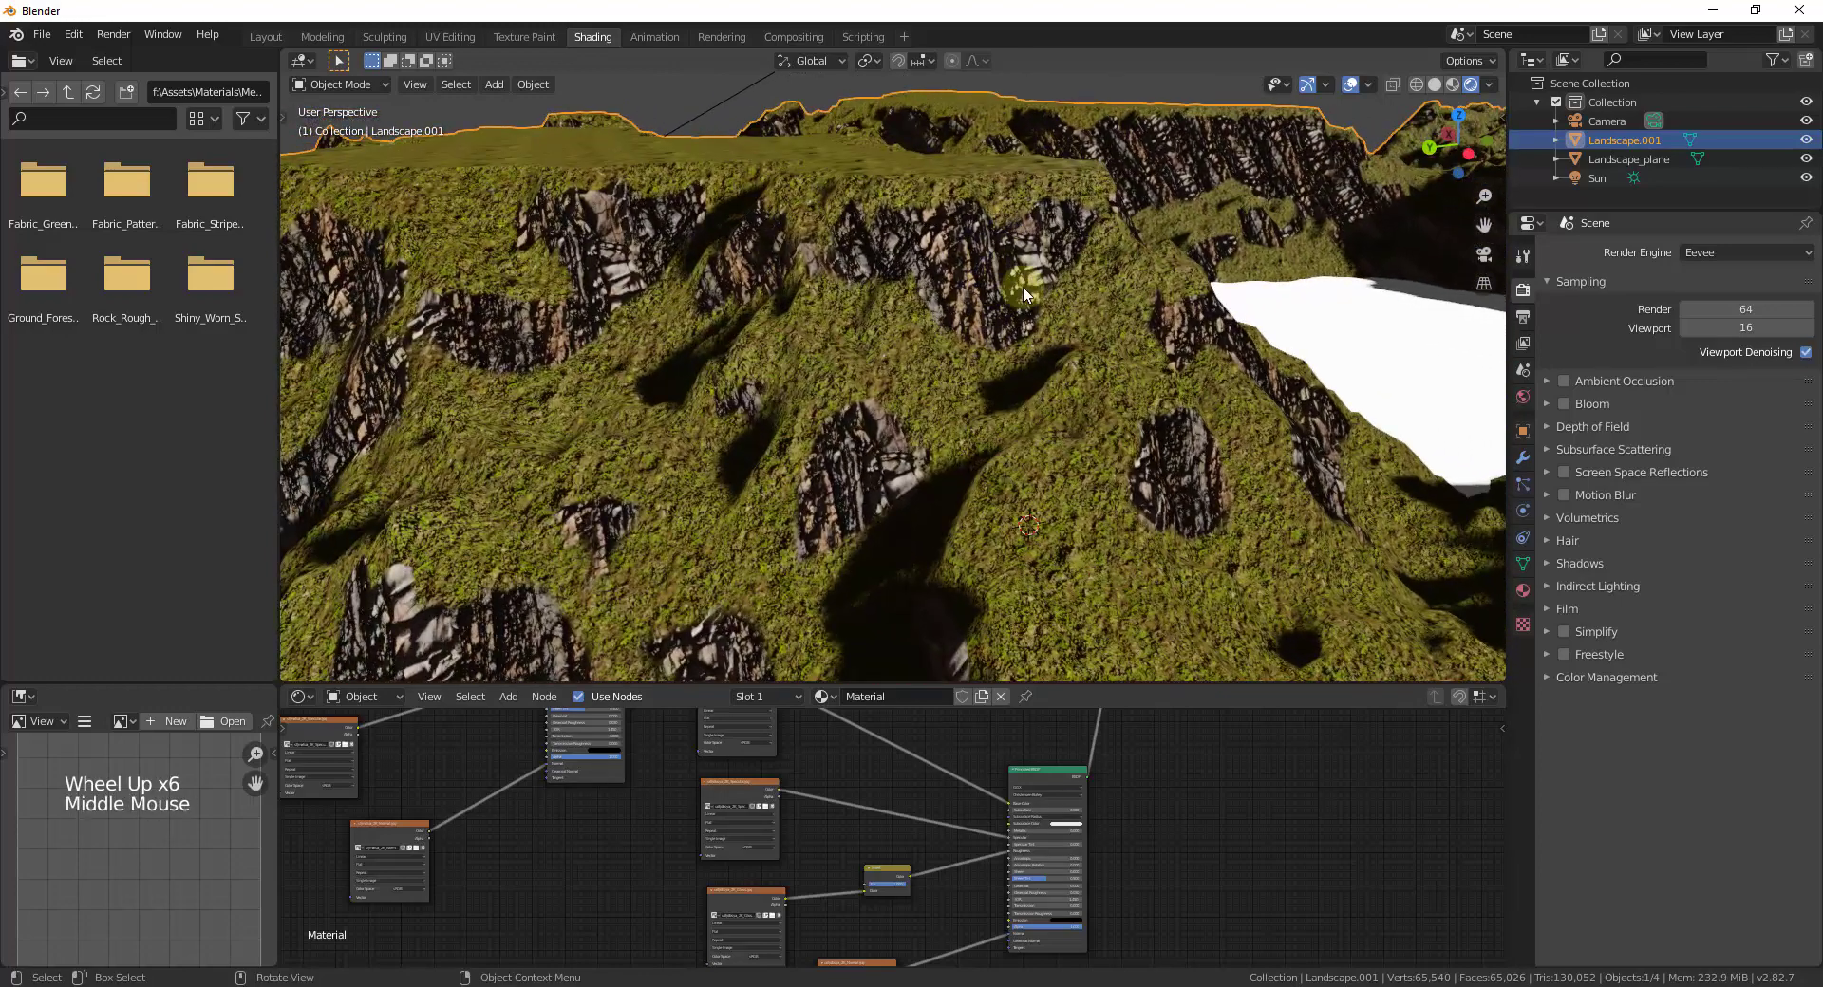
{"action": "scroll", "coordinate": [982, 271], "scroll_direction": "down", "scroll_amount": 4}
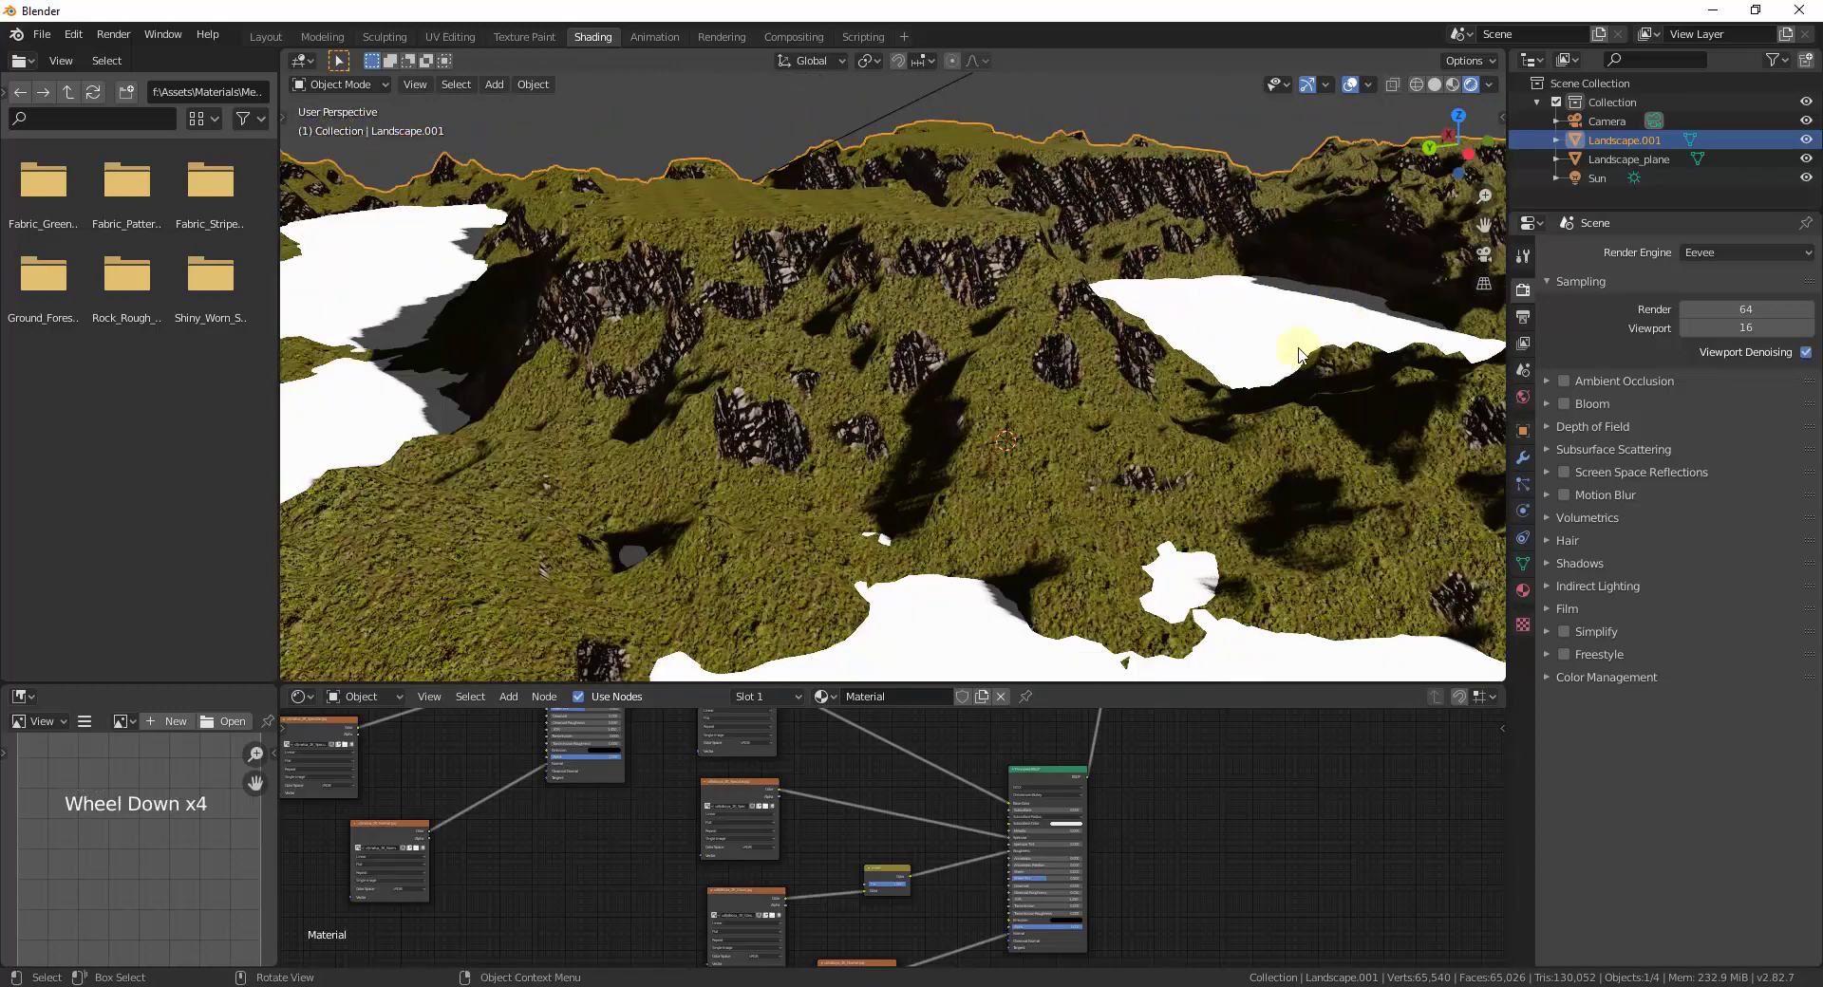
{"action": "middle_click_drag", "start_coordinate": [1265, 359], "coordinate": [1233, 326]}
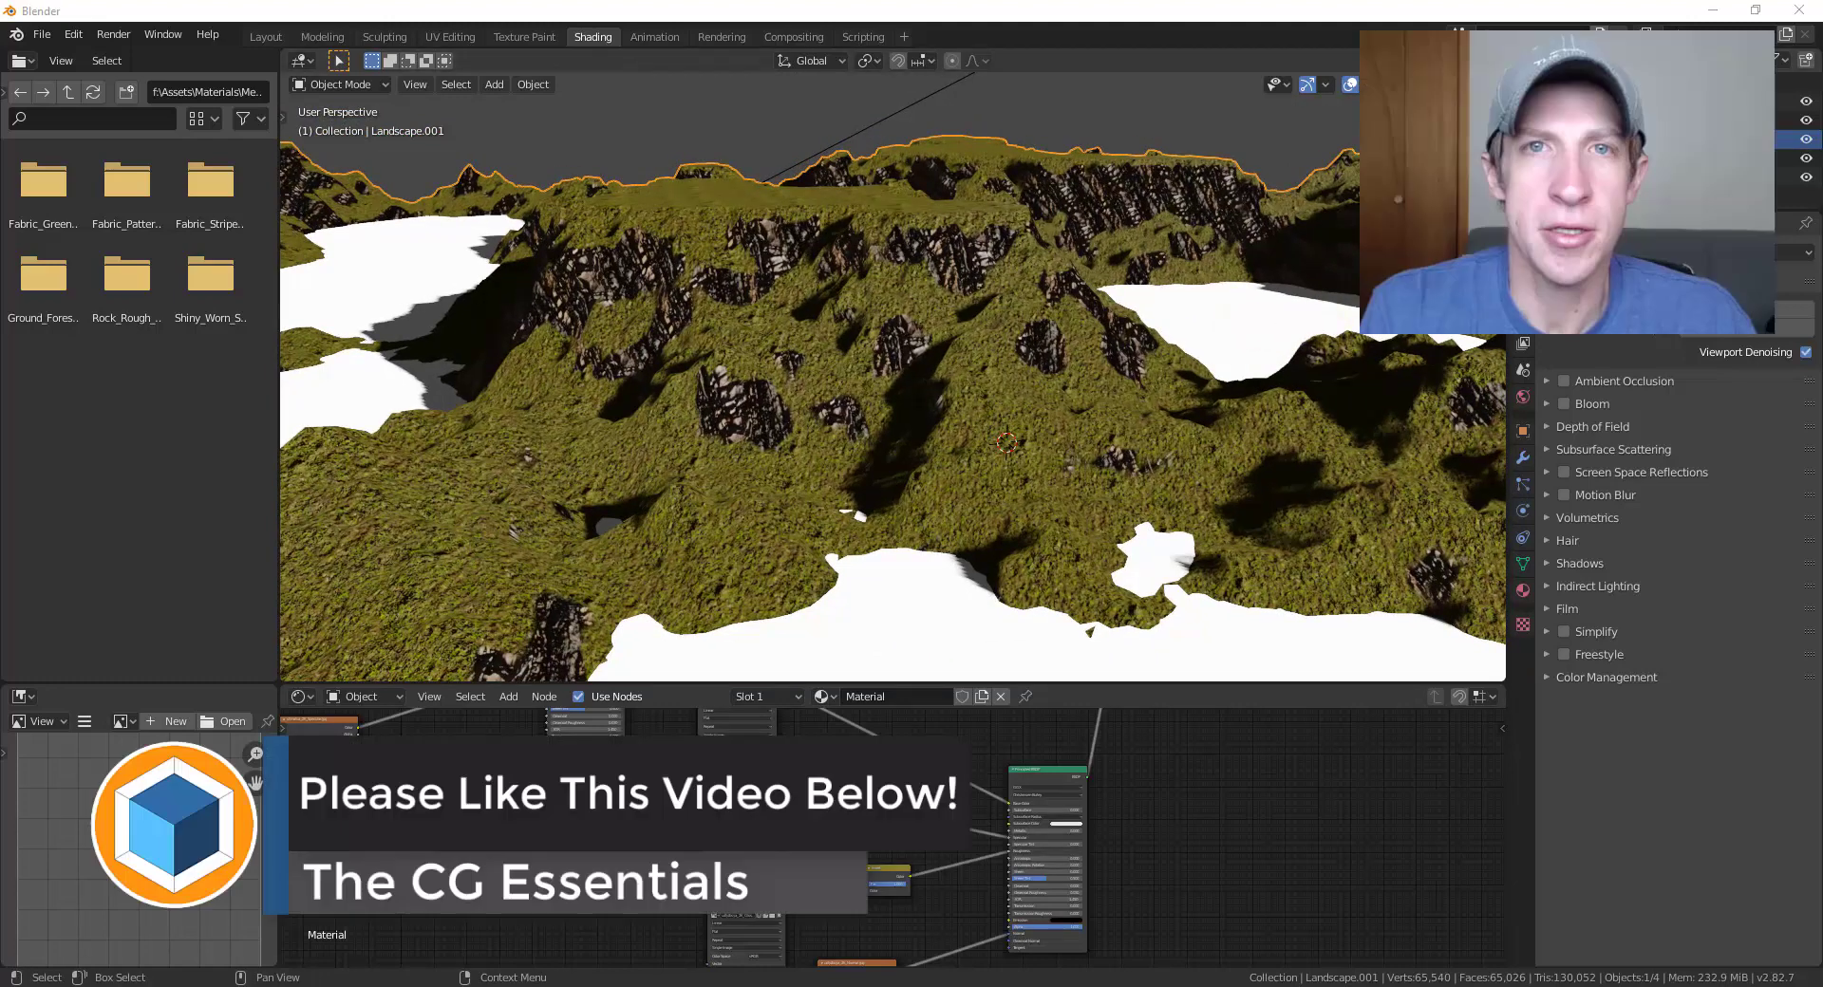